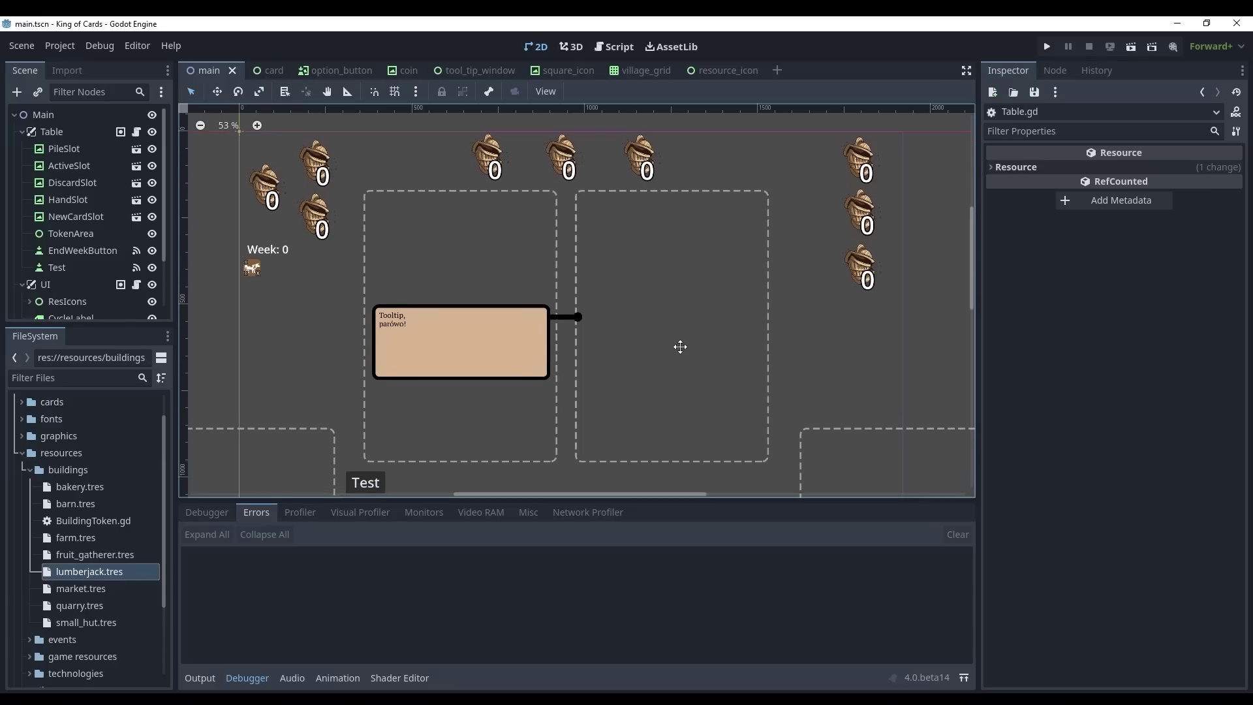
Step: Run King of Cards to show the Week 1 table with its card deck and resource counters
scroll(679, 350, down, 1)
mouse_move(679, 350)
middle_down()
mouse_move(661, 325)
mouse_move(664, 336)
middle_up()
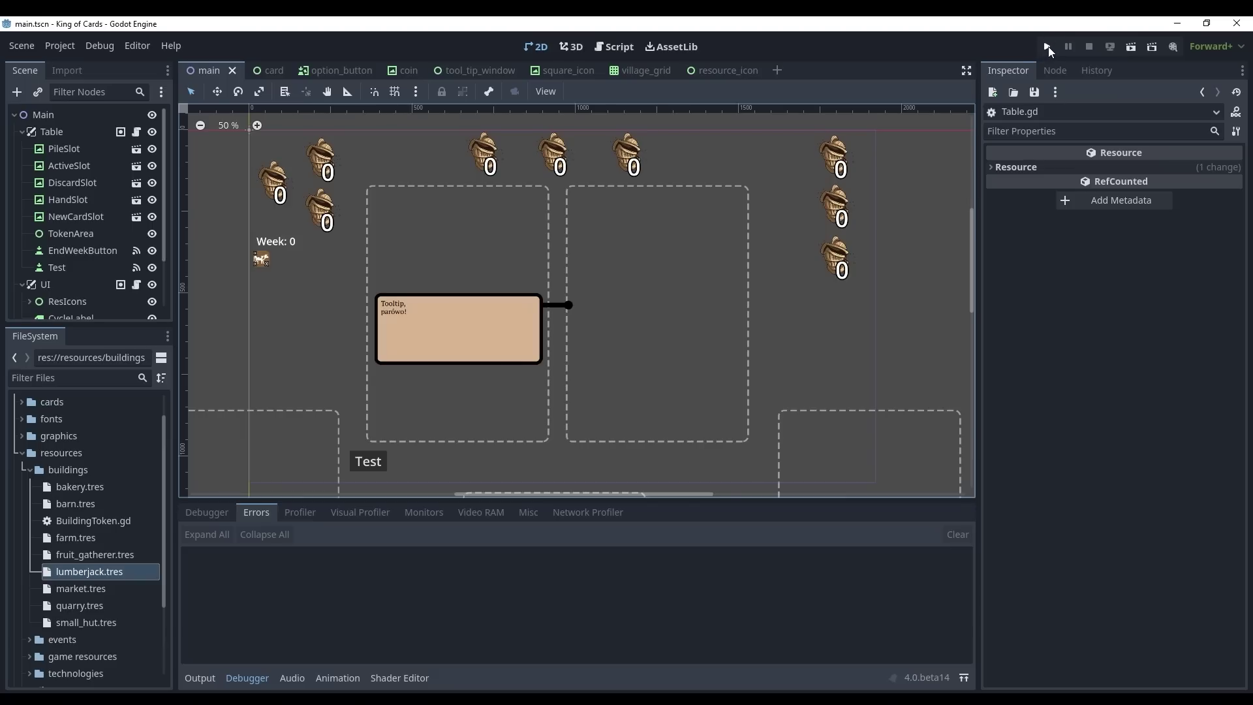
click(1047, 45)
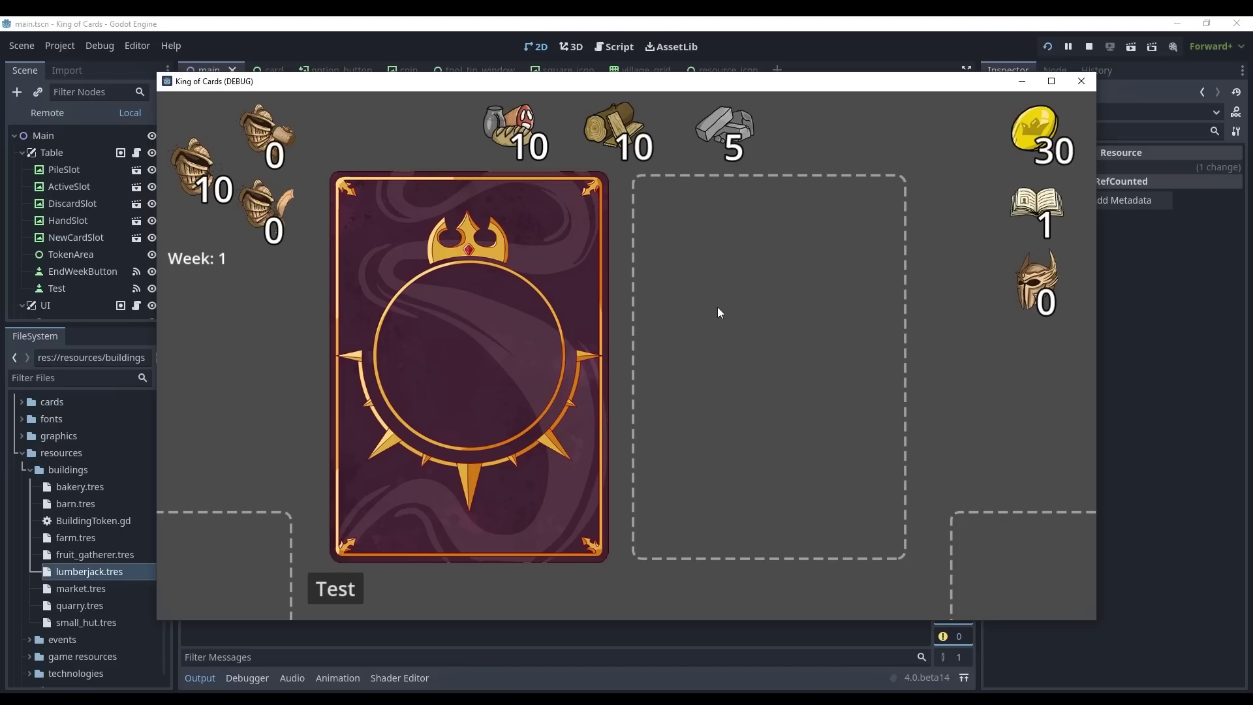
Step: Draw the first card from the deck to reveal 'Główny architekt' with its three building choices
click(534, 373)
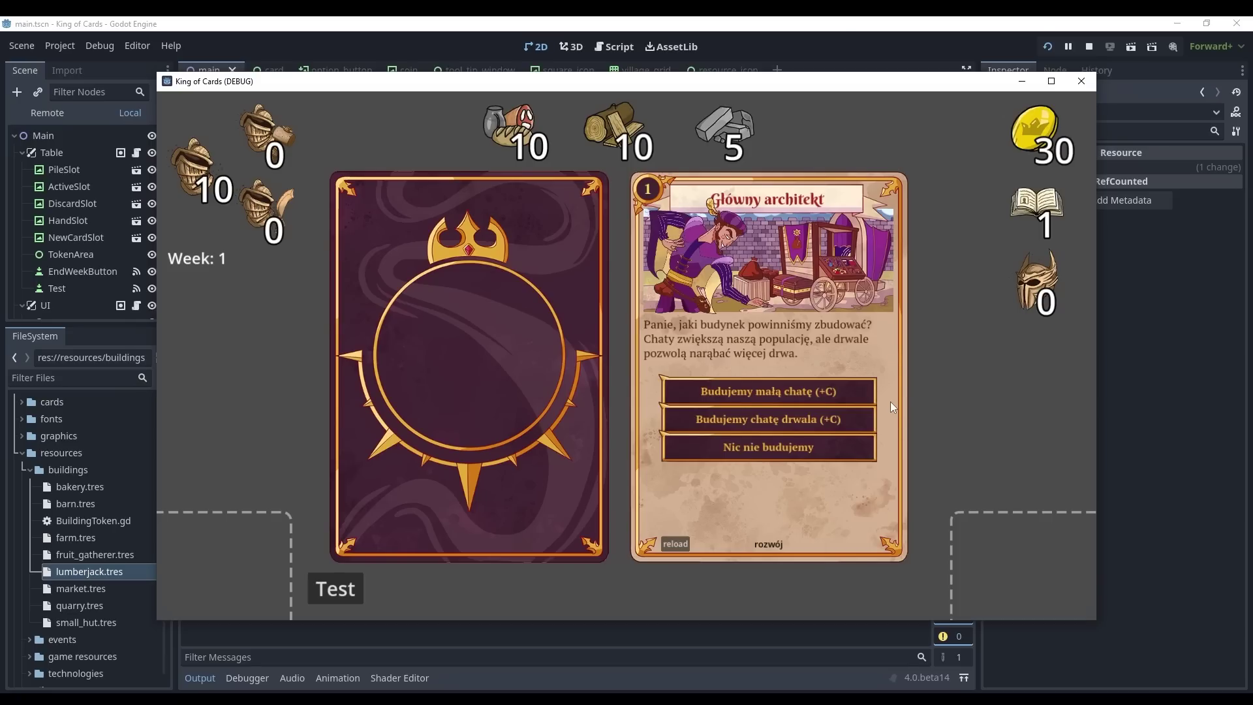
Step: Check the option tooltips, then choose 'Budujemy chatę drwala (+C)', dropping wood to 5 and workers to 8
mouse_move(752, 423)
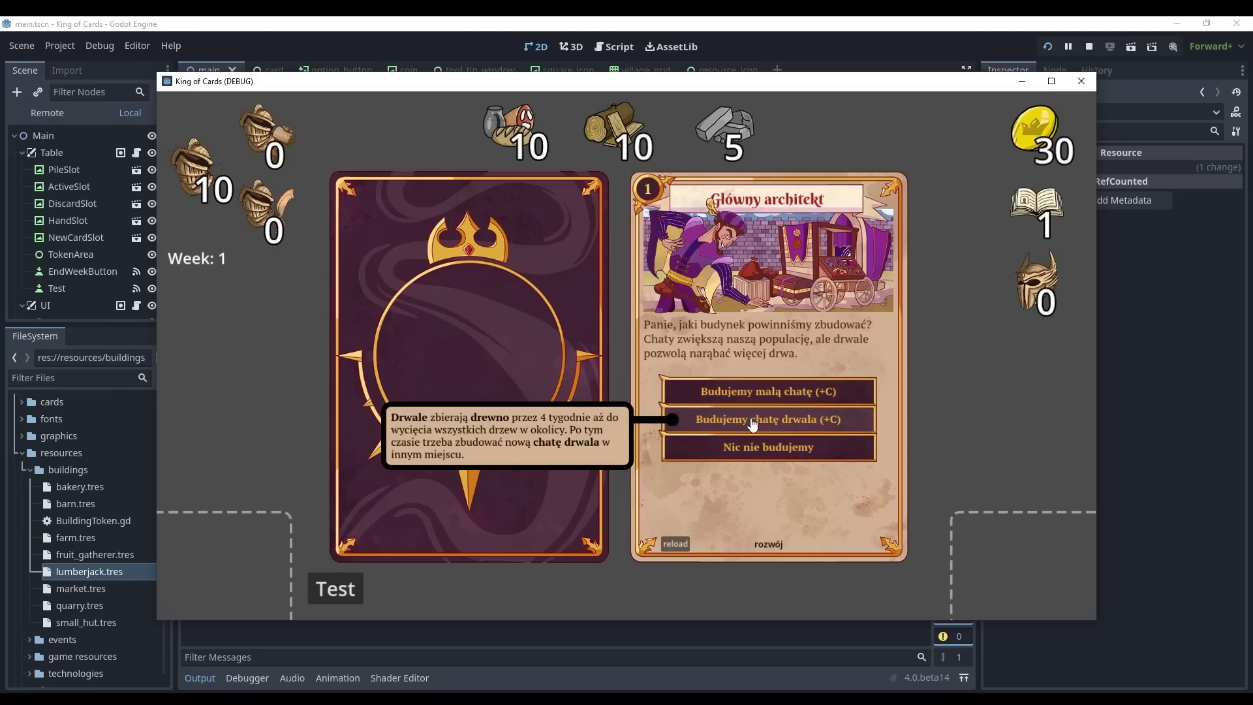
mouse_move(731, 397)
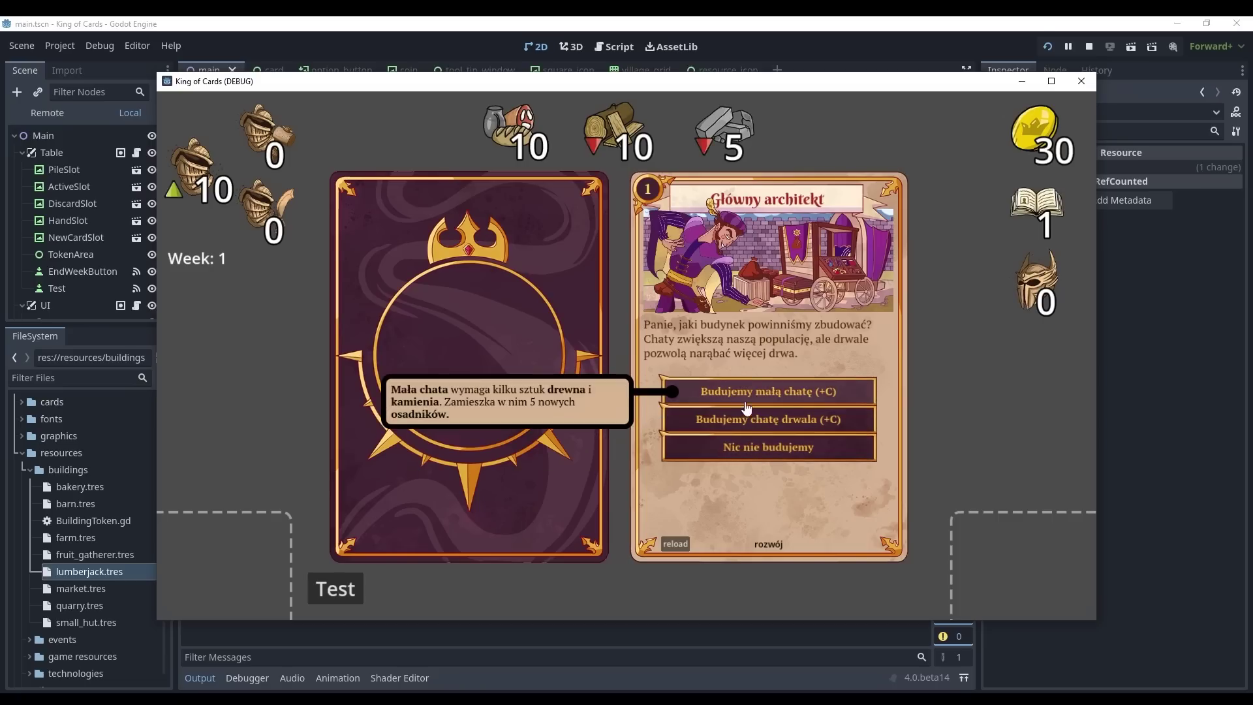
click(745, 430)
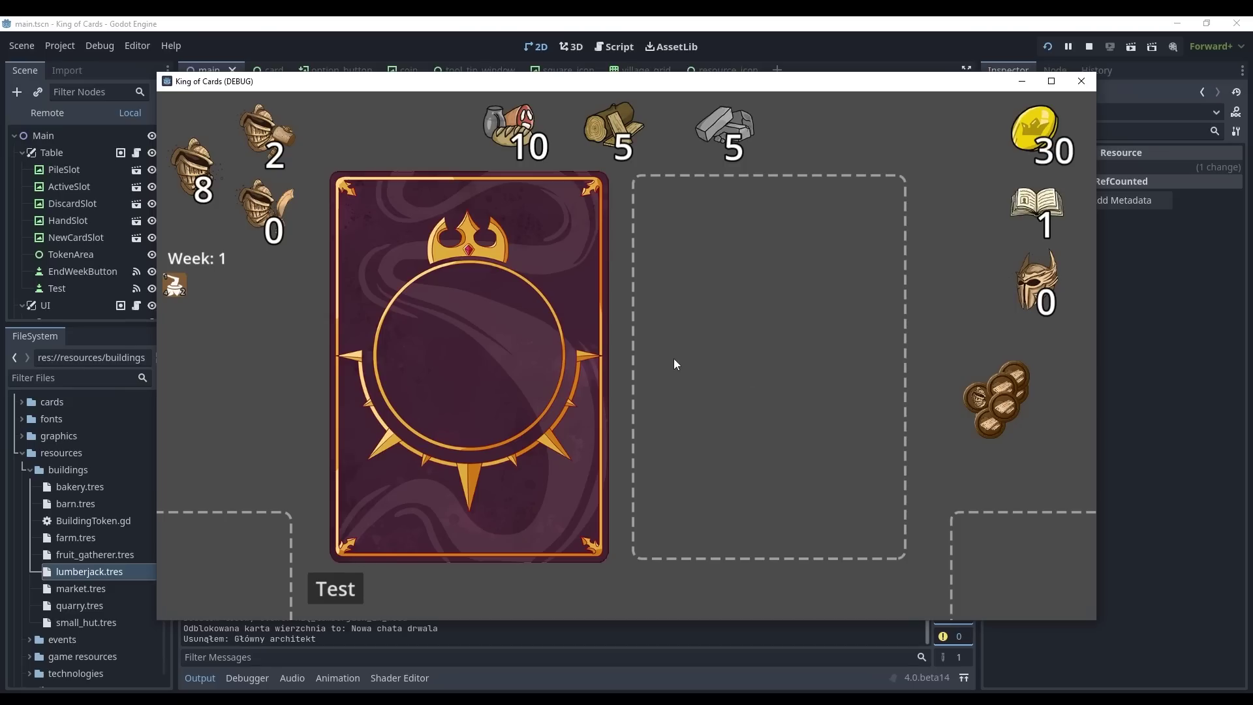
Step: Draw the 'Nowa chata drwala' card offering 'Przyjmij drewno' and 'Rzuć kilka monet'
click(574, 376)
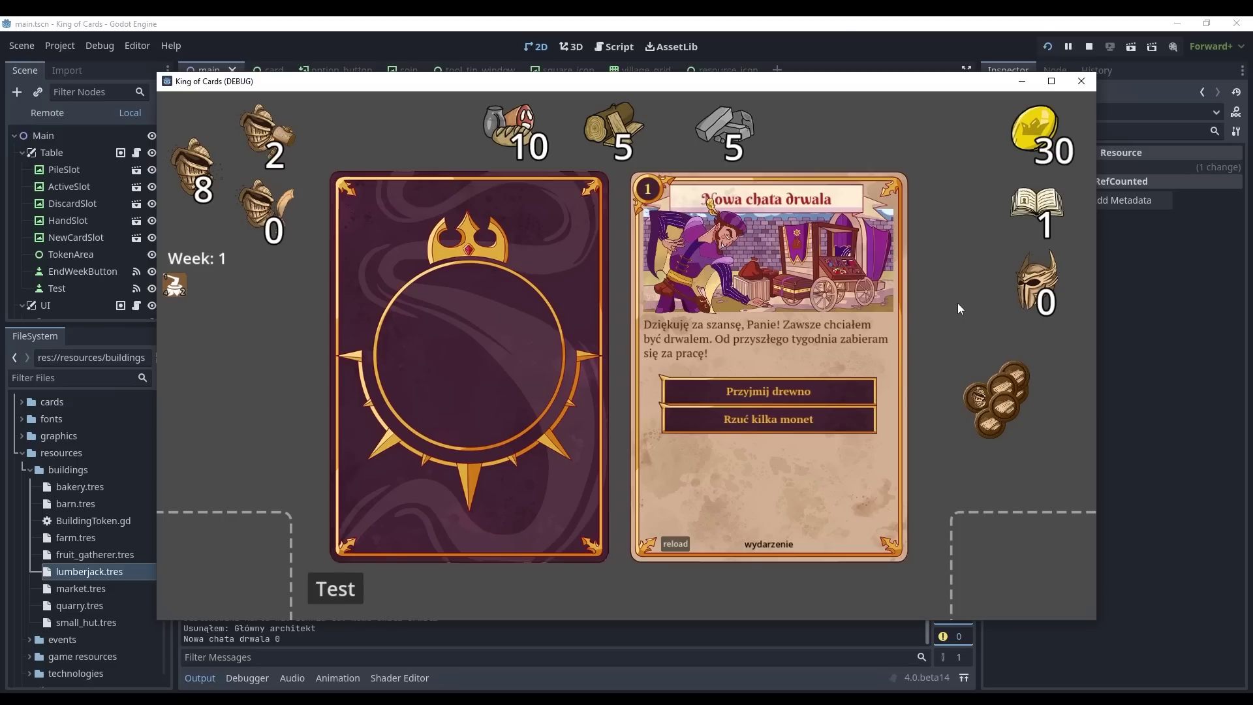
Step: Accept the new lumberjack's wood, draw the next card and buy food from the merchant
click(757, 397)
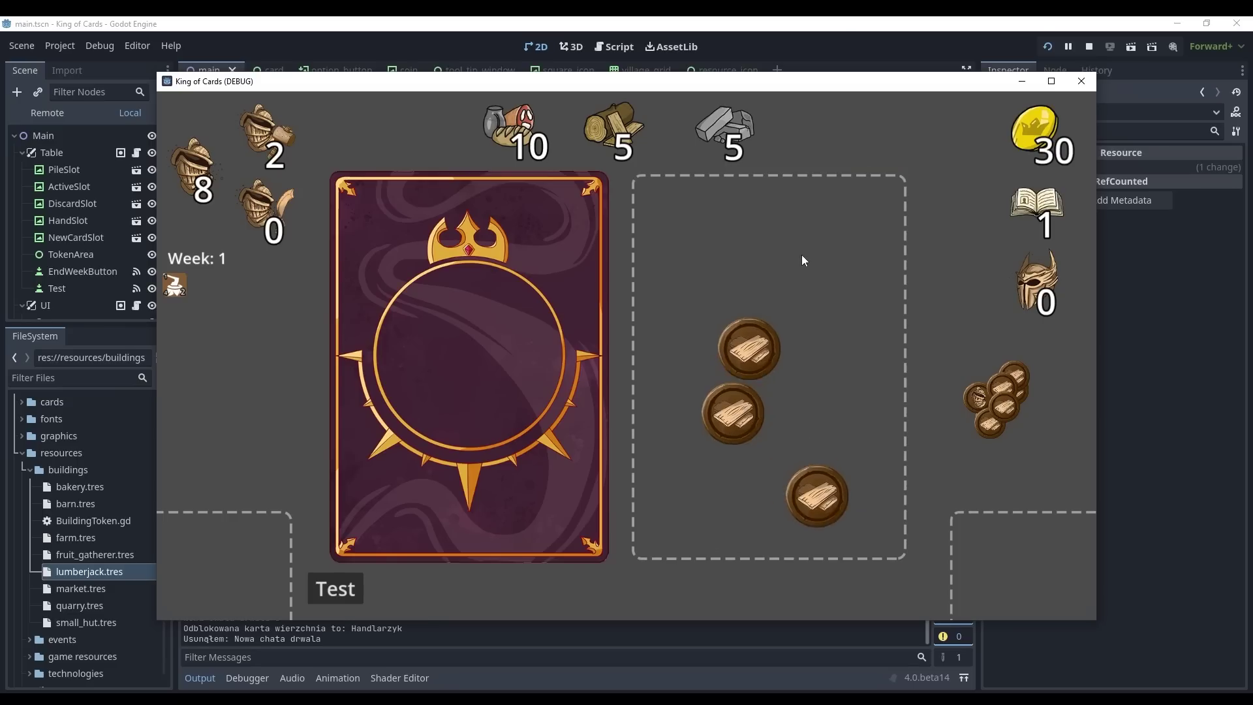
click(553, 361)
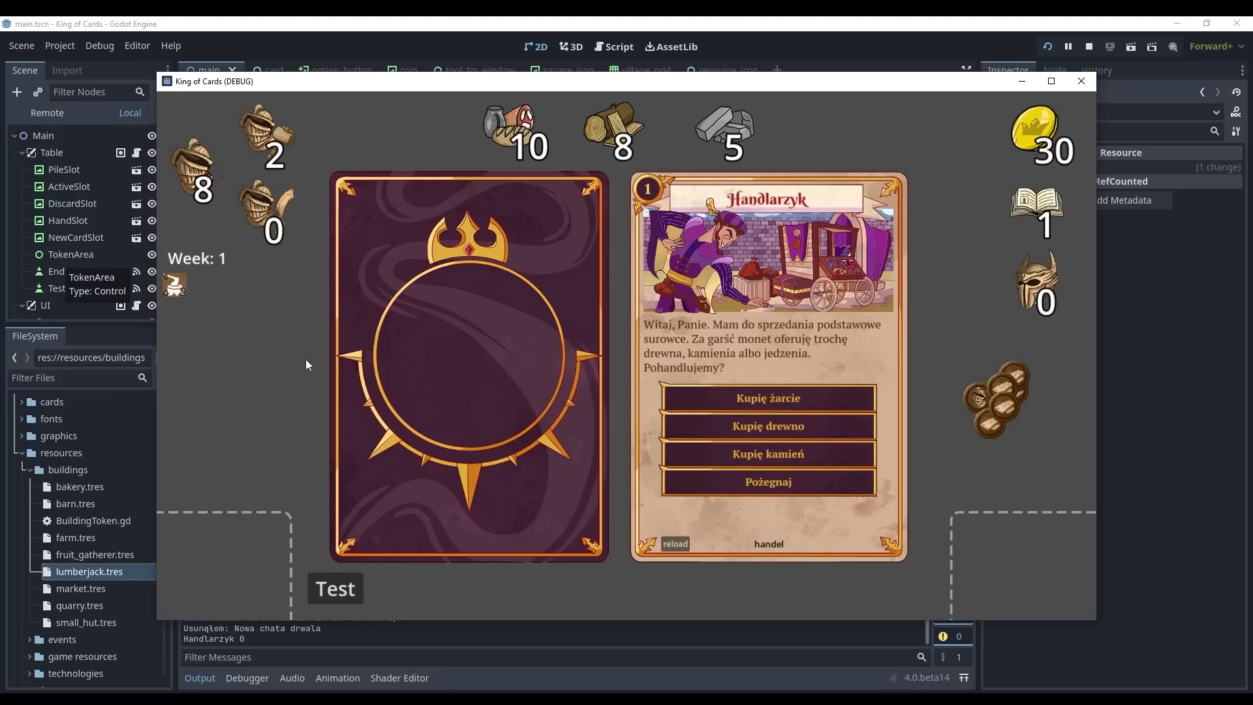
click(778, 401)
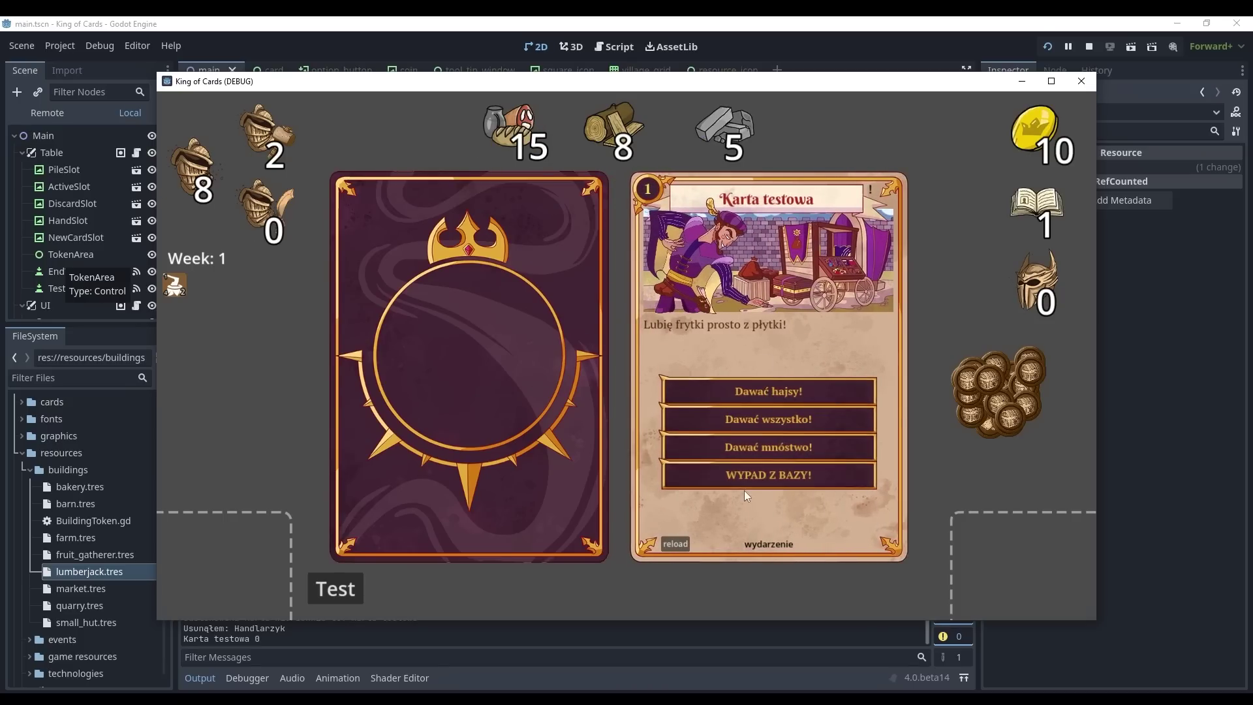
Step: Resolve Karta testowa, then pick 'Rozwój (+C)' on Prawa Ręka, leaving 107 gold
click(752, 453)
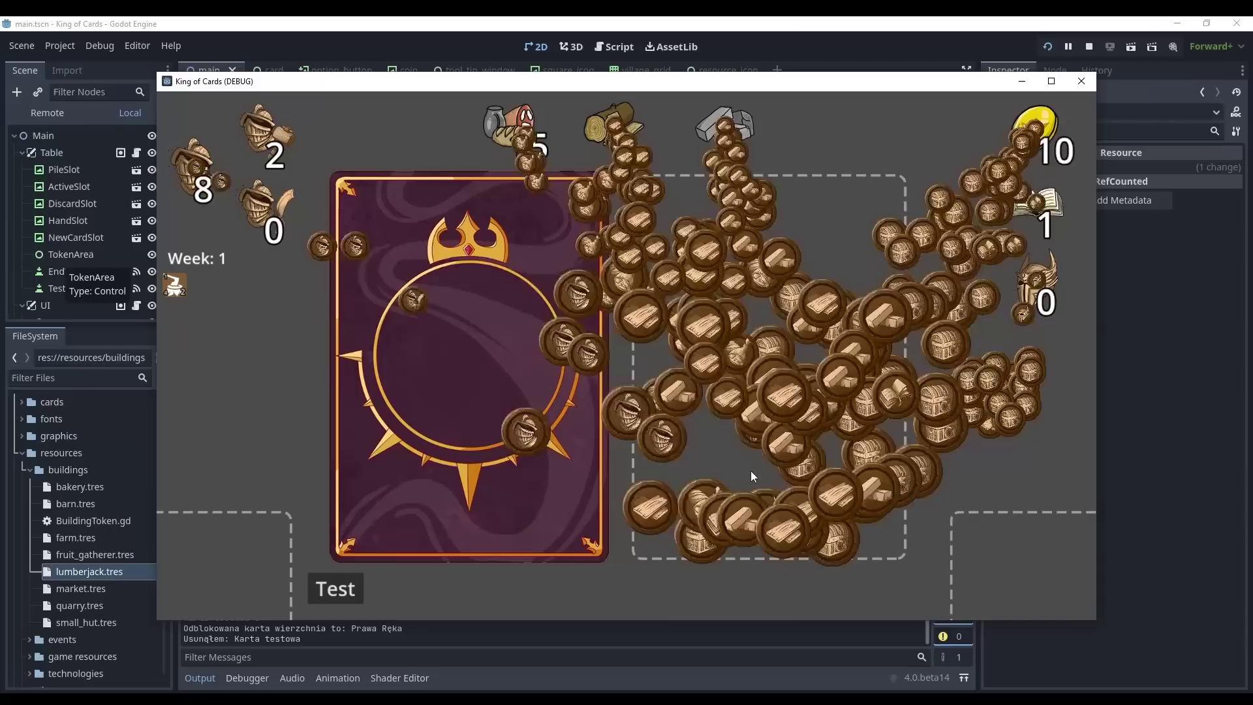
click(558, 417)
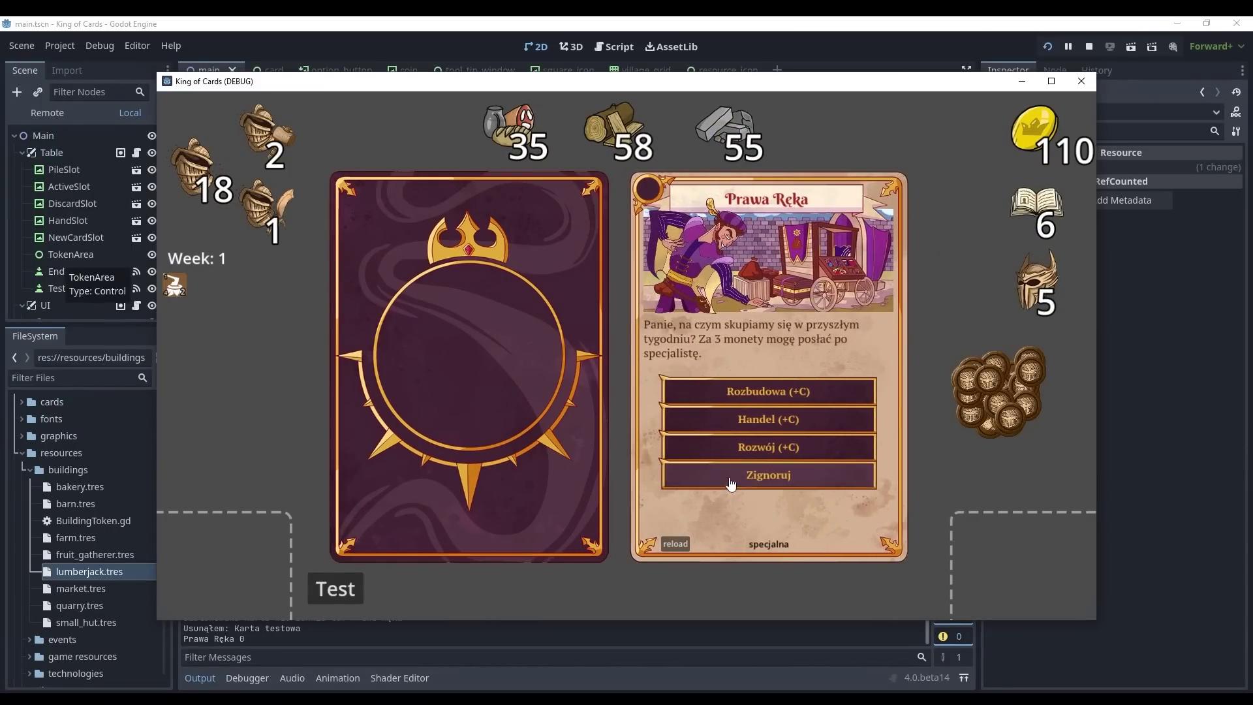
click(719, 453)
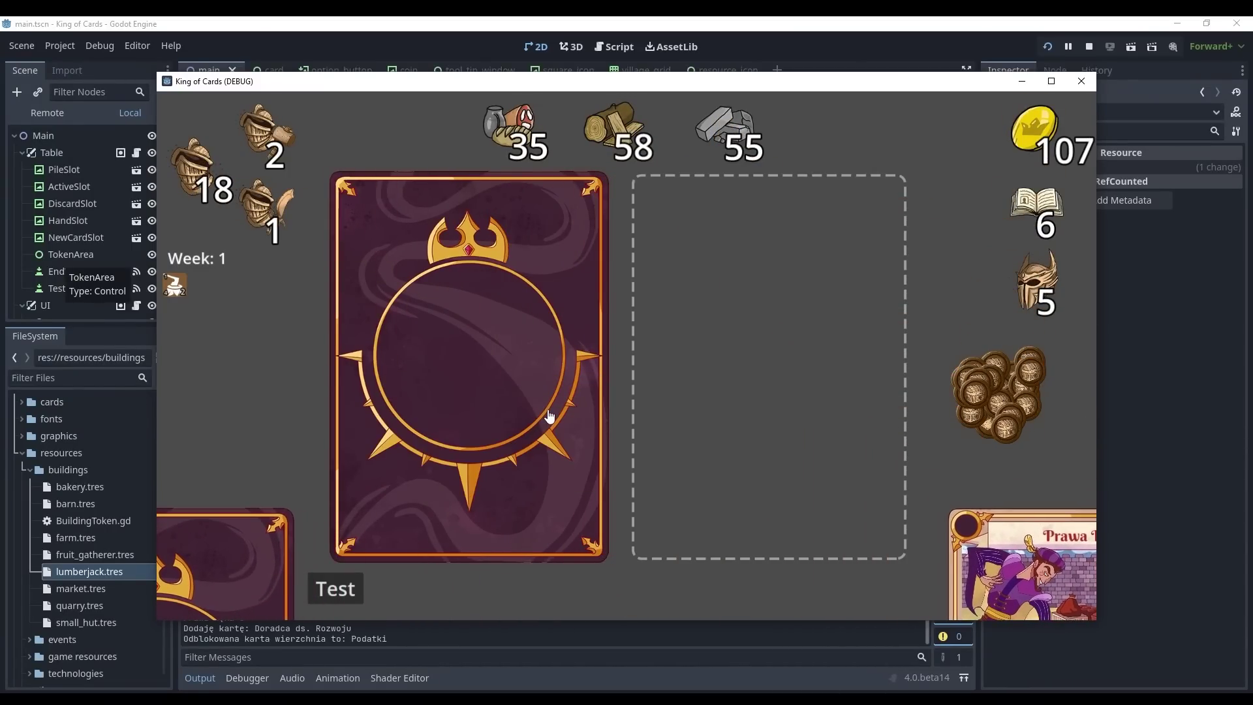
Step: Draw Podatki, choose 'Zbierz podatki' to reach 123 gold, and draw 'Czas na żarcie!'
click(510, 488)
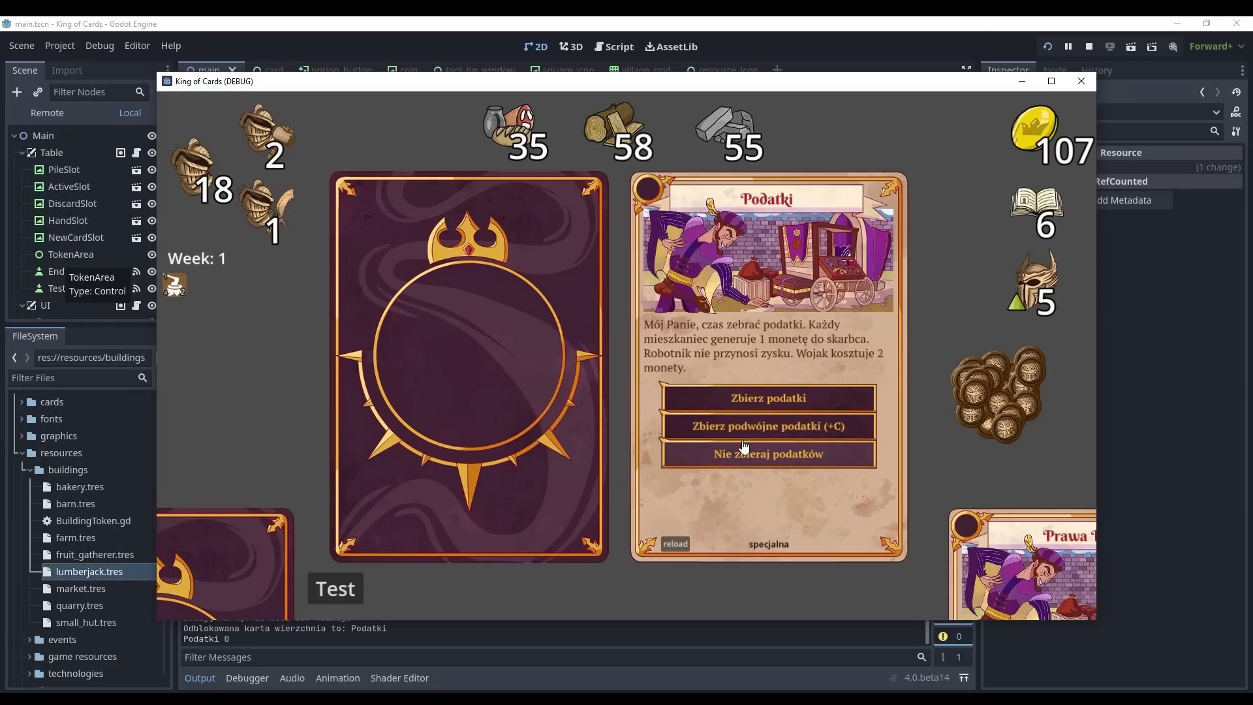
click(757, 399)
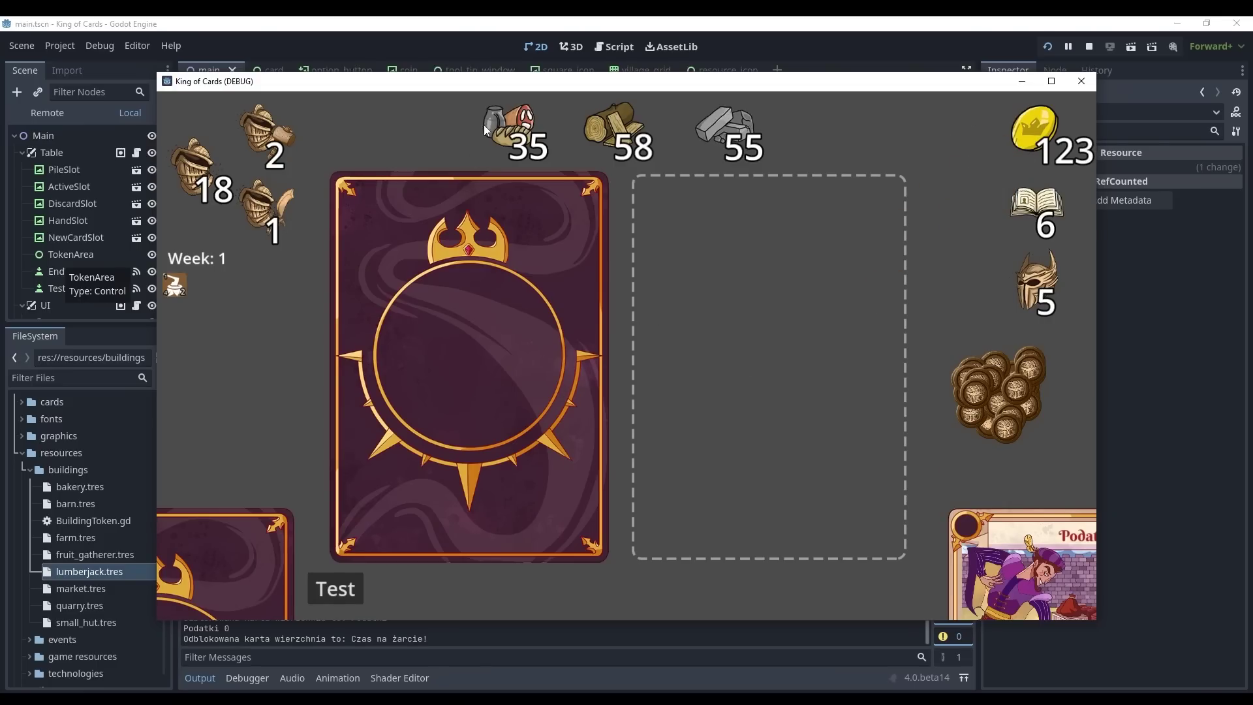
click(495, 353)
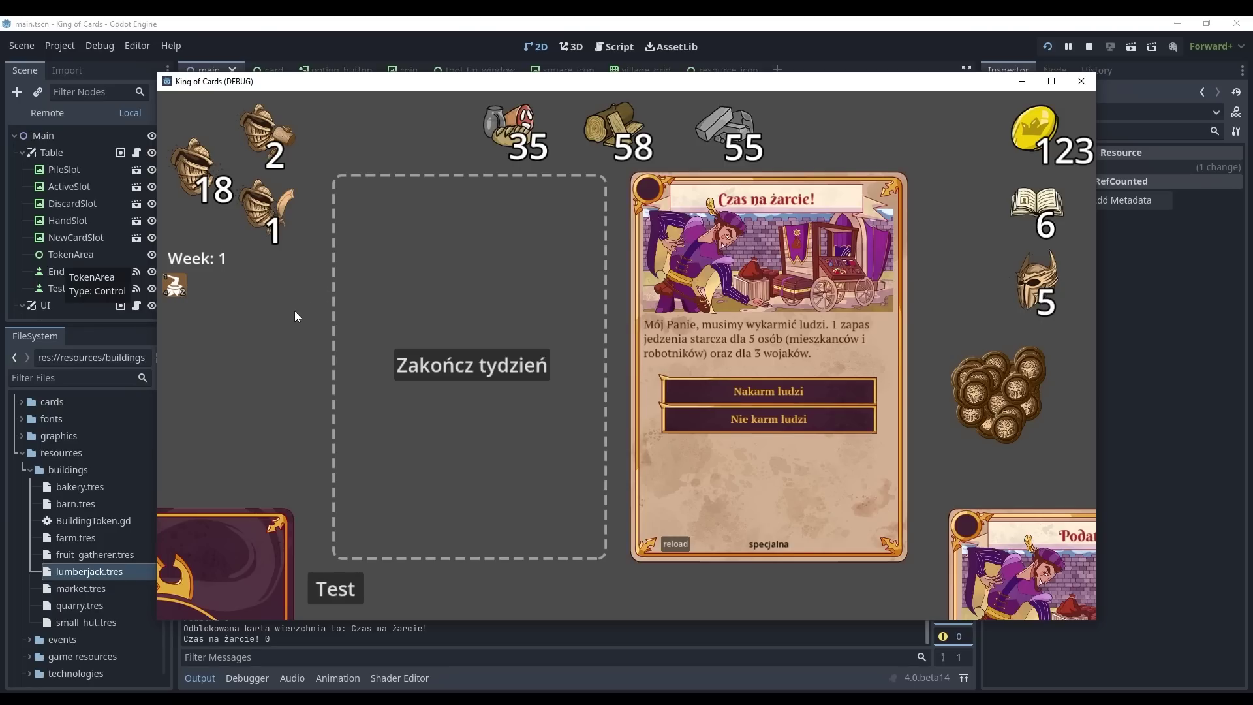
Step: Choose 'Nakarm ludzi' (food to 30), end the week for Week 2, and draw 'Raport drwala'
click(750, 392)
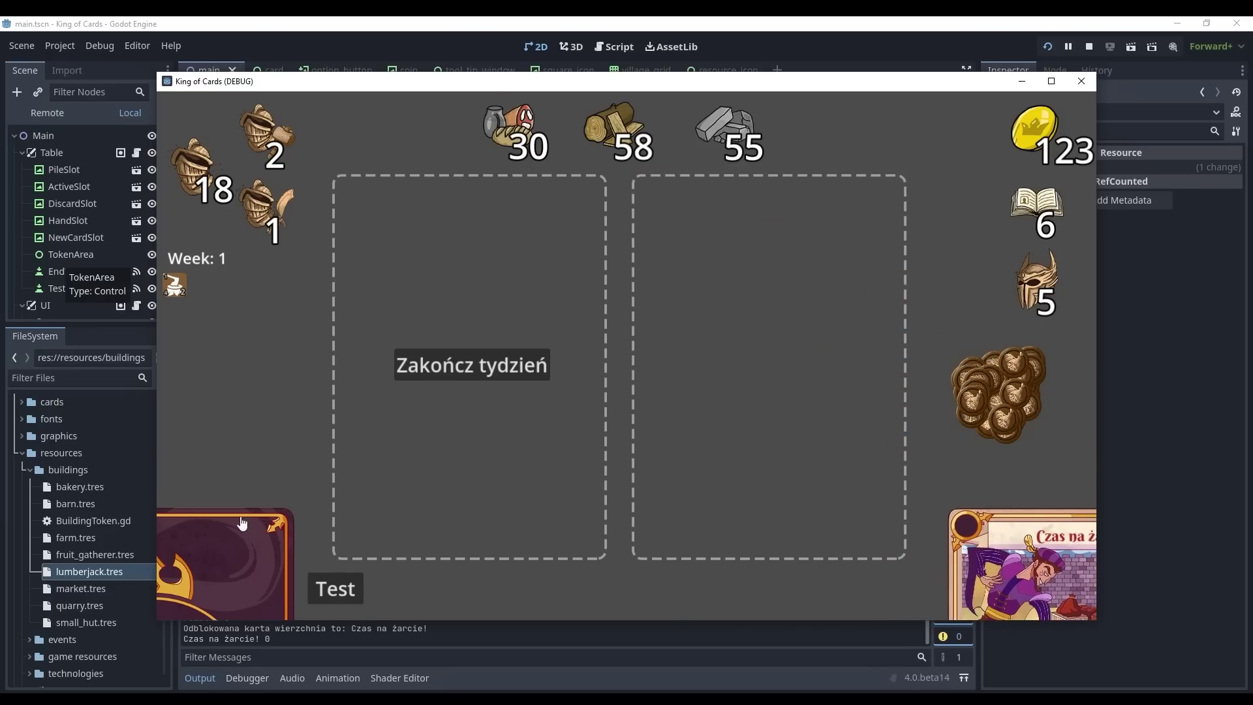
click(439, 376)
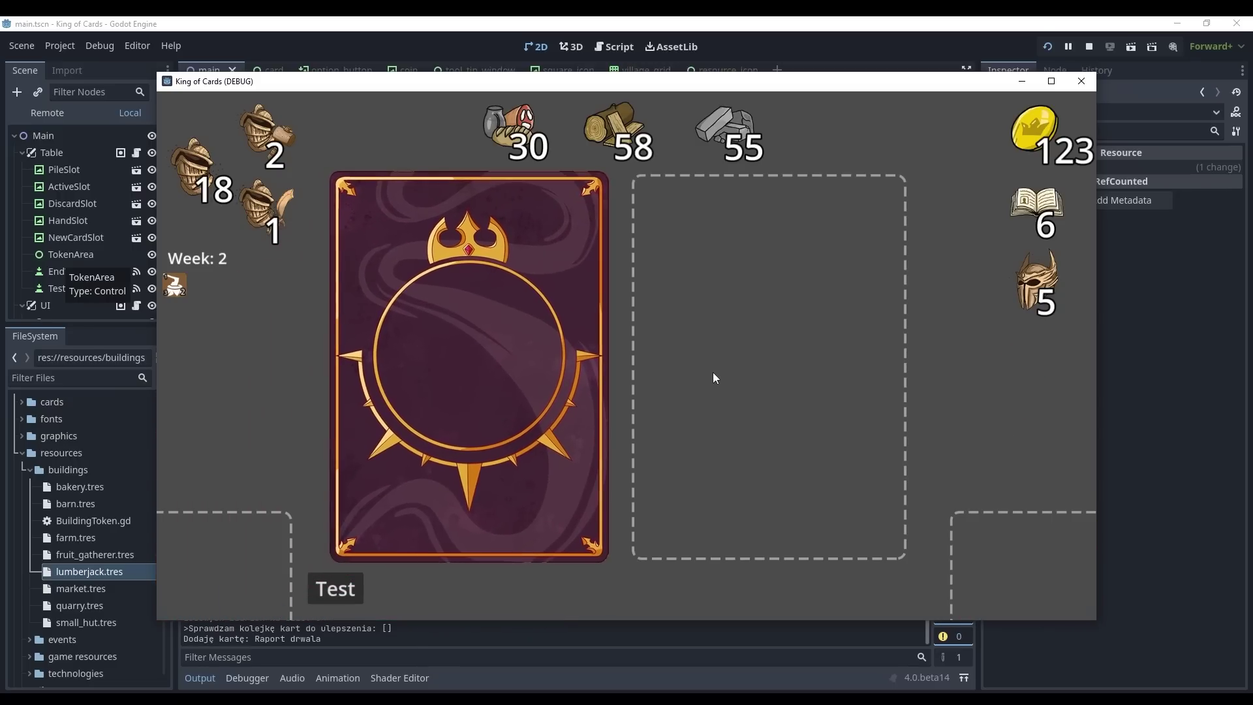
click(536, 389)
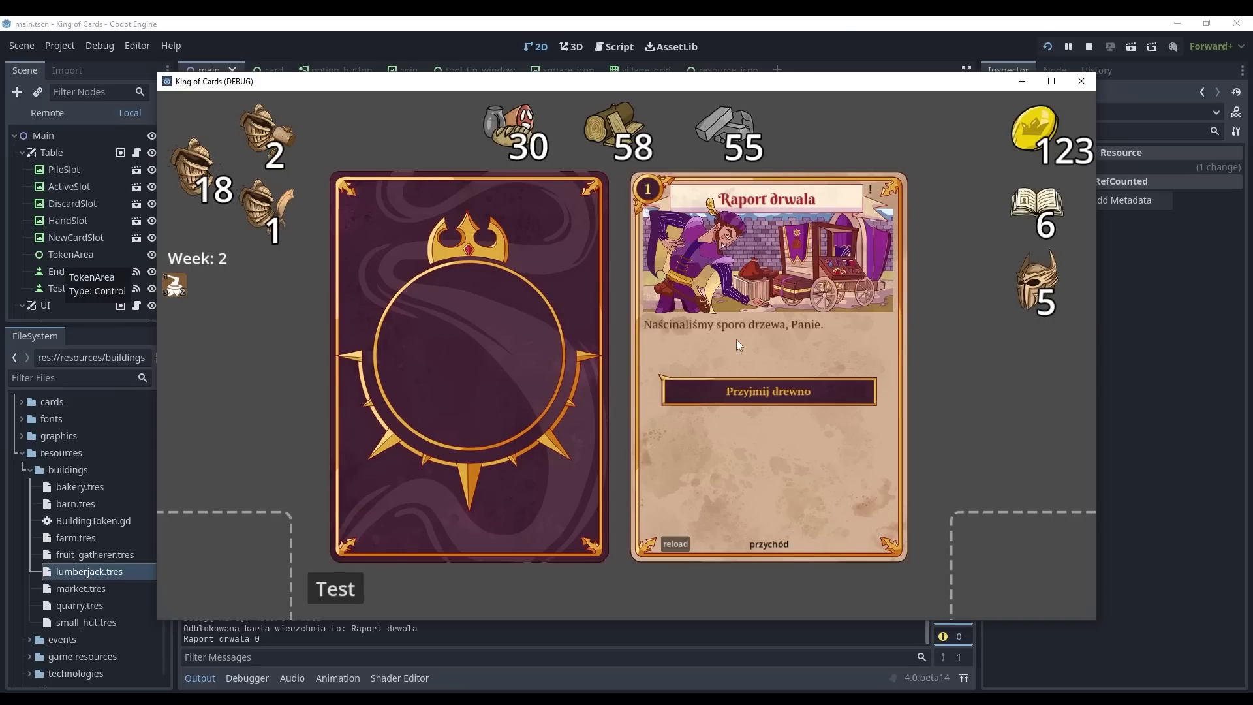
Step: Choose 'Przyjmij drewno' to bring wood to 63, then draw the 'Doradca ds. Rozwoju' card
click(745, 395)
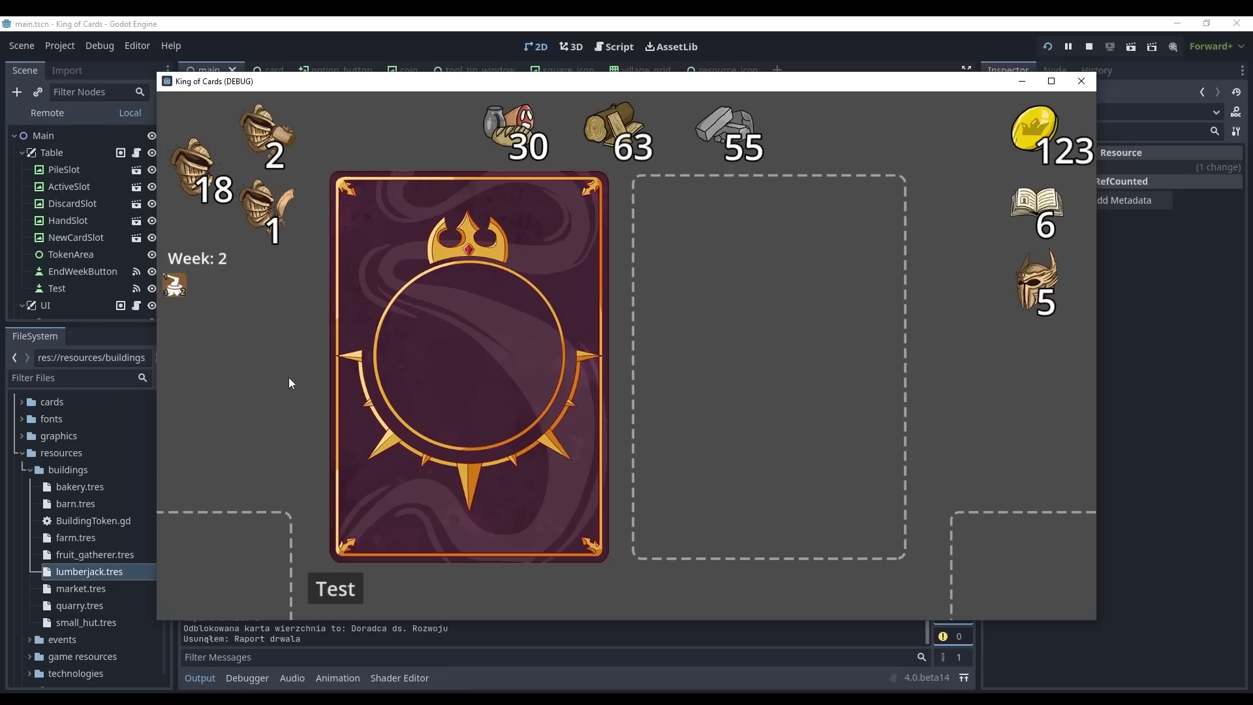
click(467, 321)
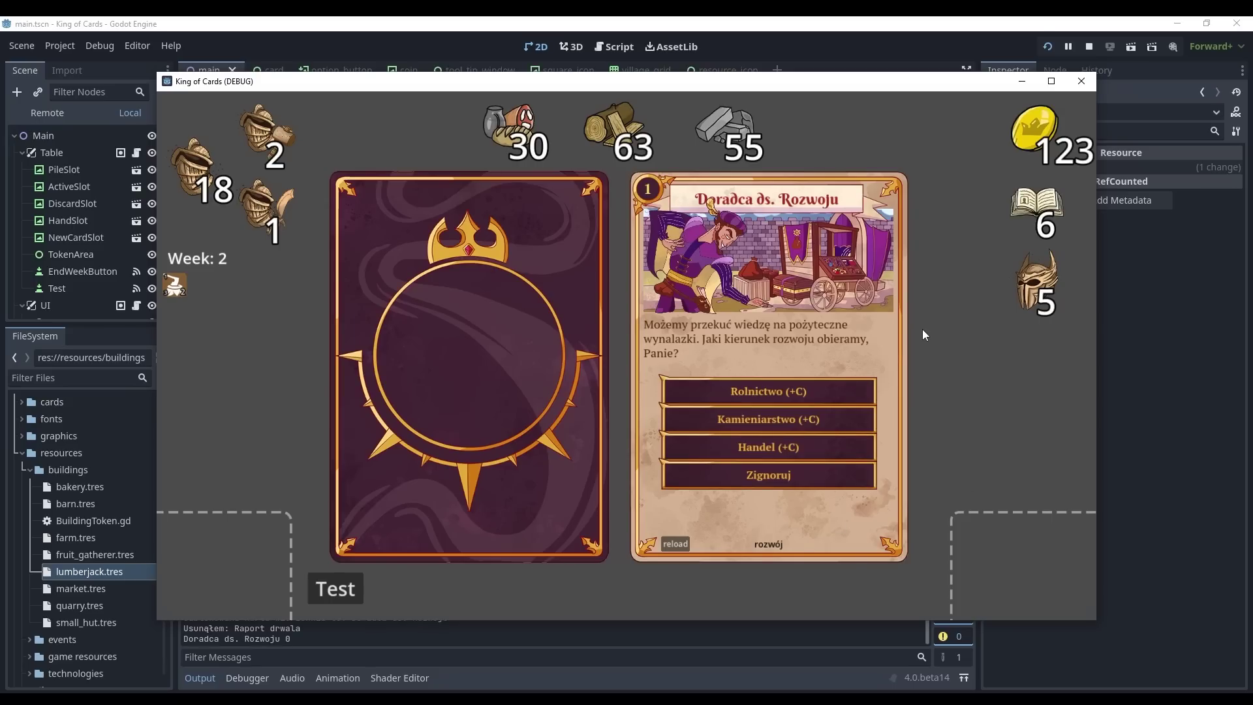
Step: Stop the running game with F8 and select lumberjack.tres in the editor
click(769, 26)
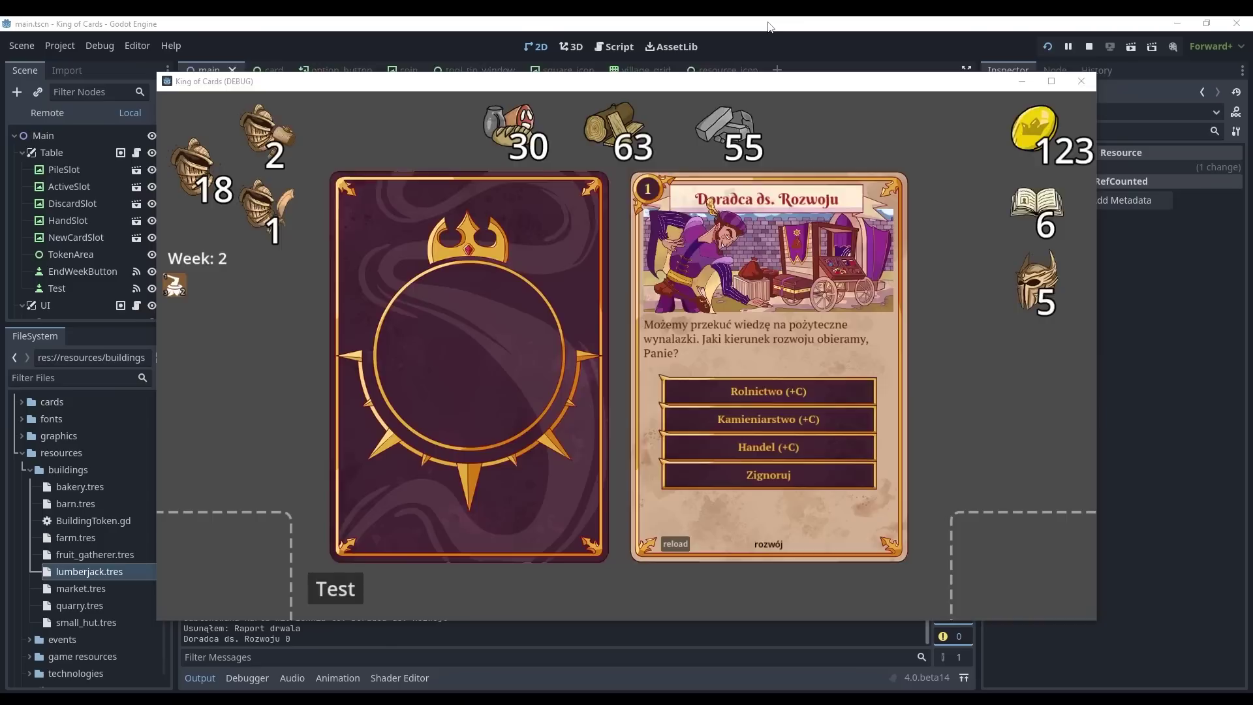
key(F8)
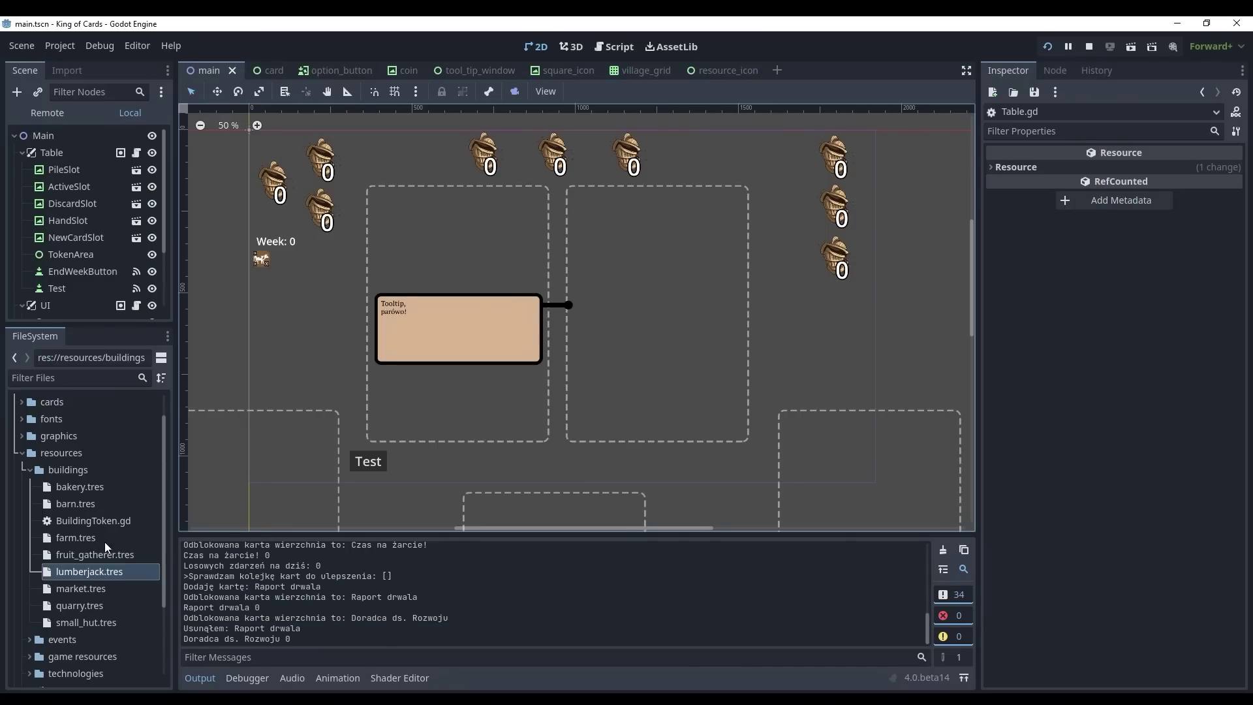
click(87, 571)
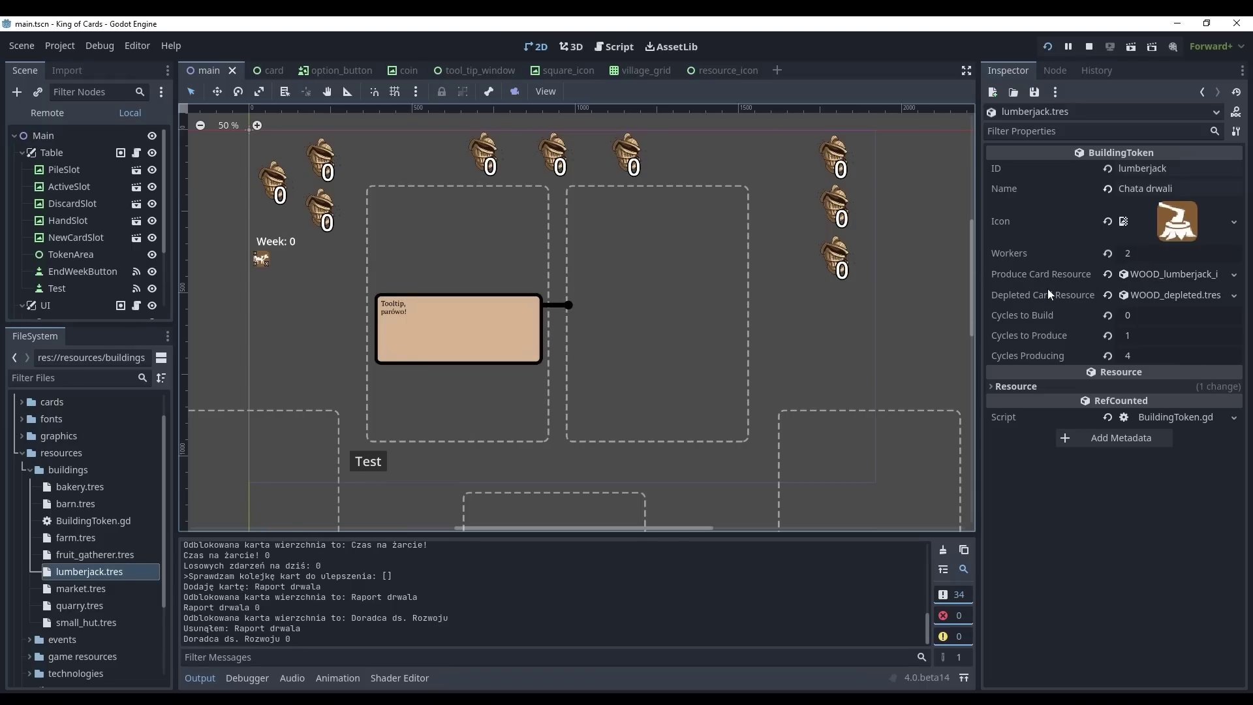
Step: Expand the Depleted and Produce Card Resources to review the WOOD_lumberjack_income 'Raport drwala' card
click(1141, 274)
click(1141, 274)
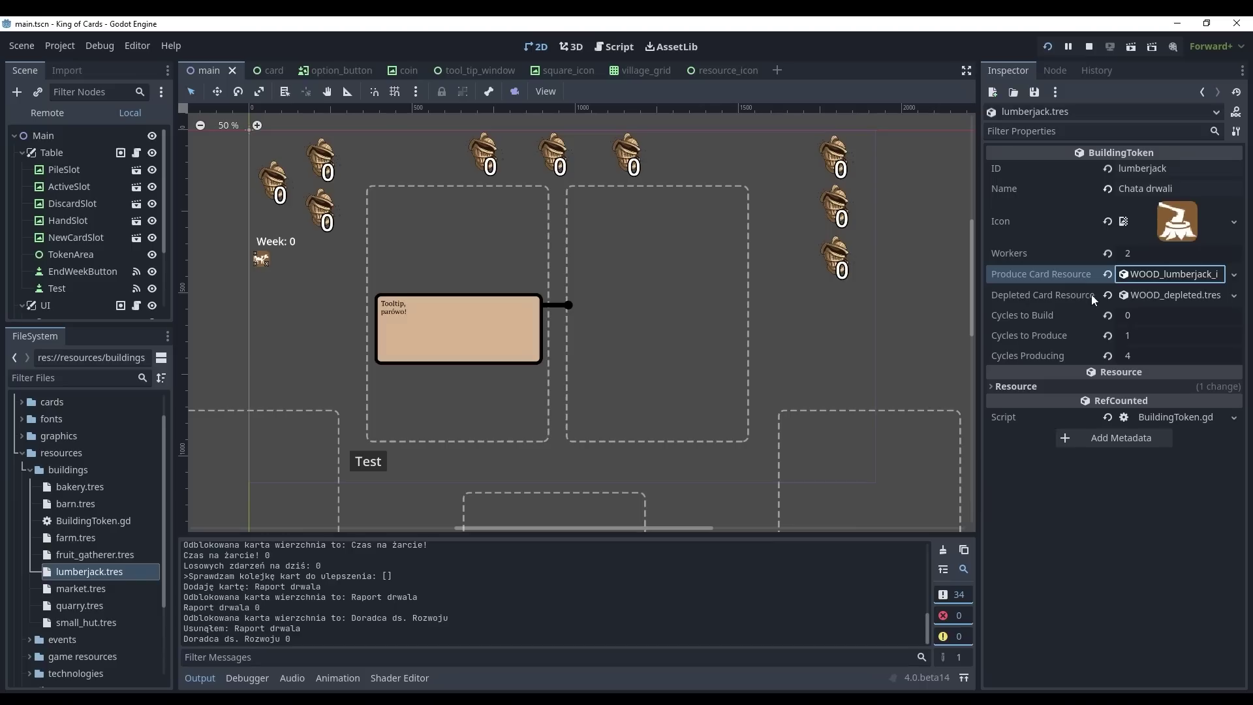
click(1157, 295)
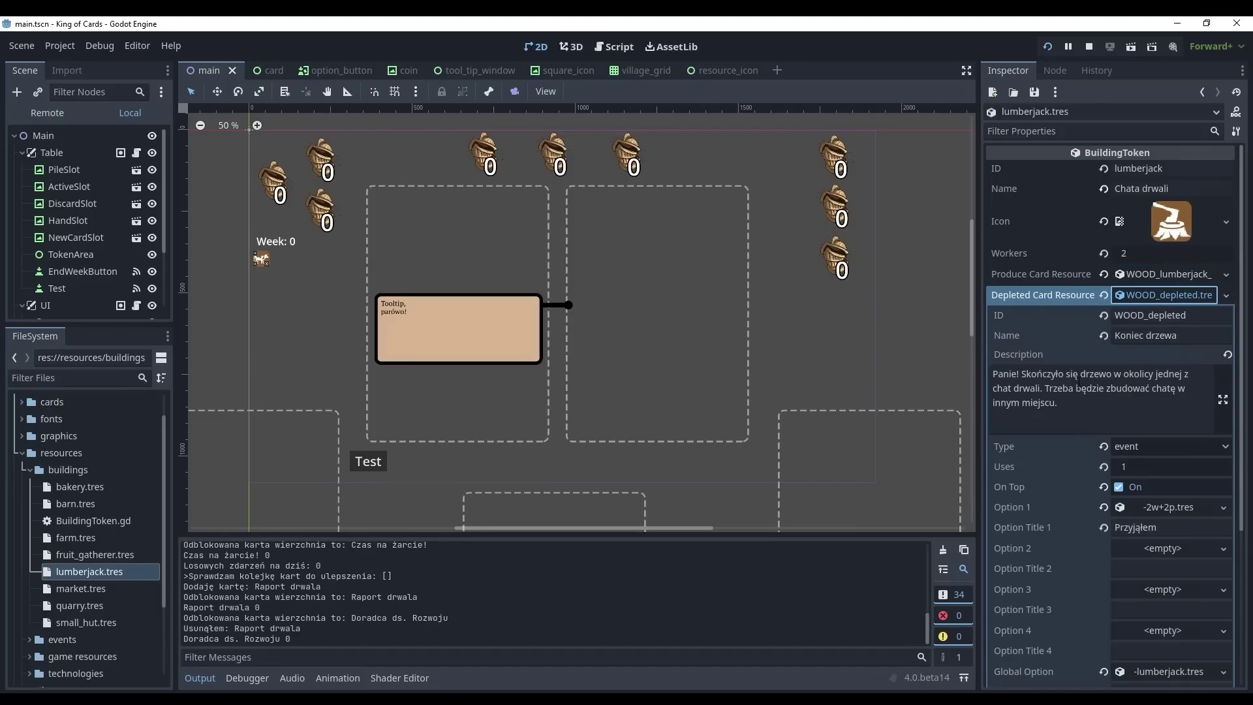
scroll(1204, 298, down, 5)
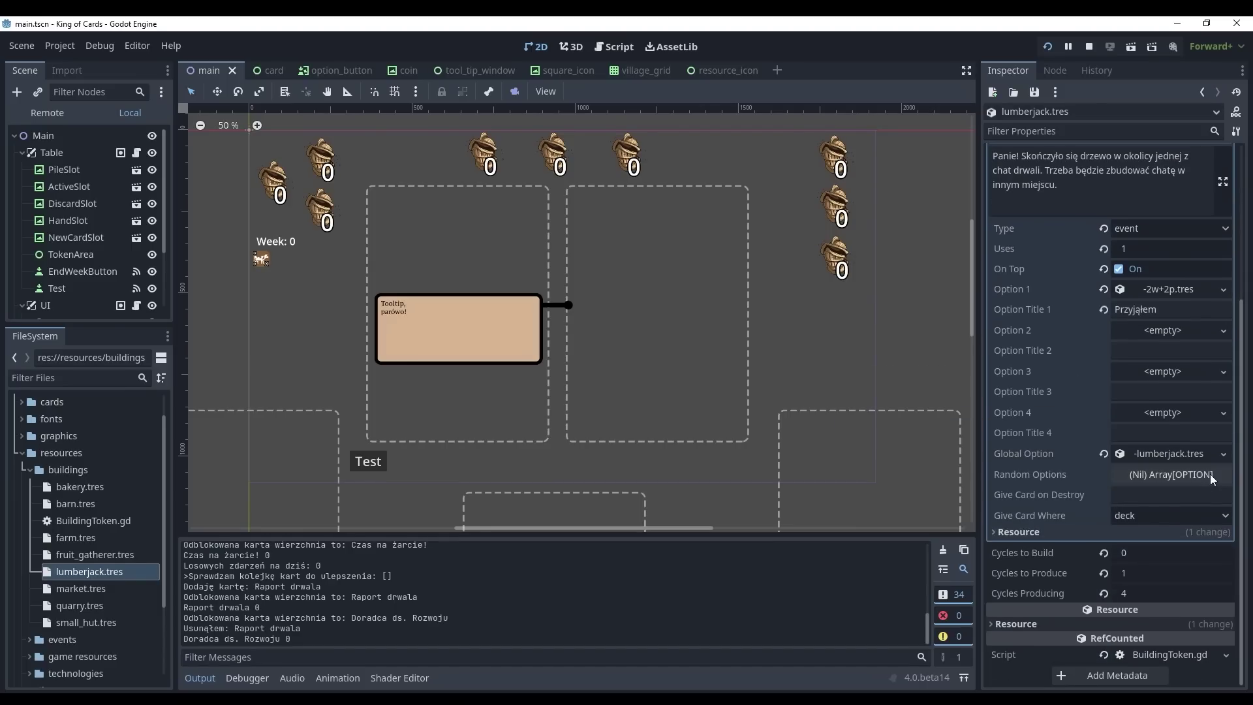
scroll(1094, 468, up, 3)
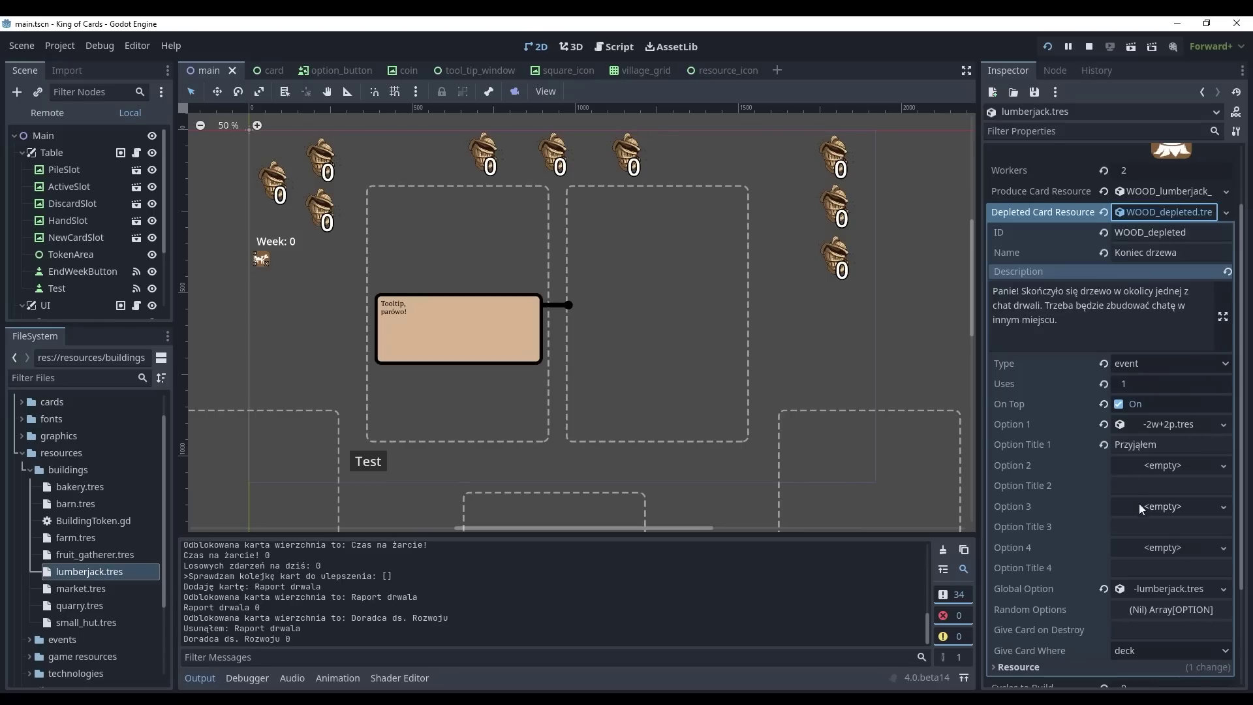
scroll(1070, 447, down, 3)
scroll(1062, 446, up, 5)
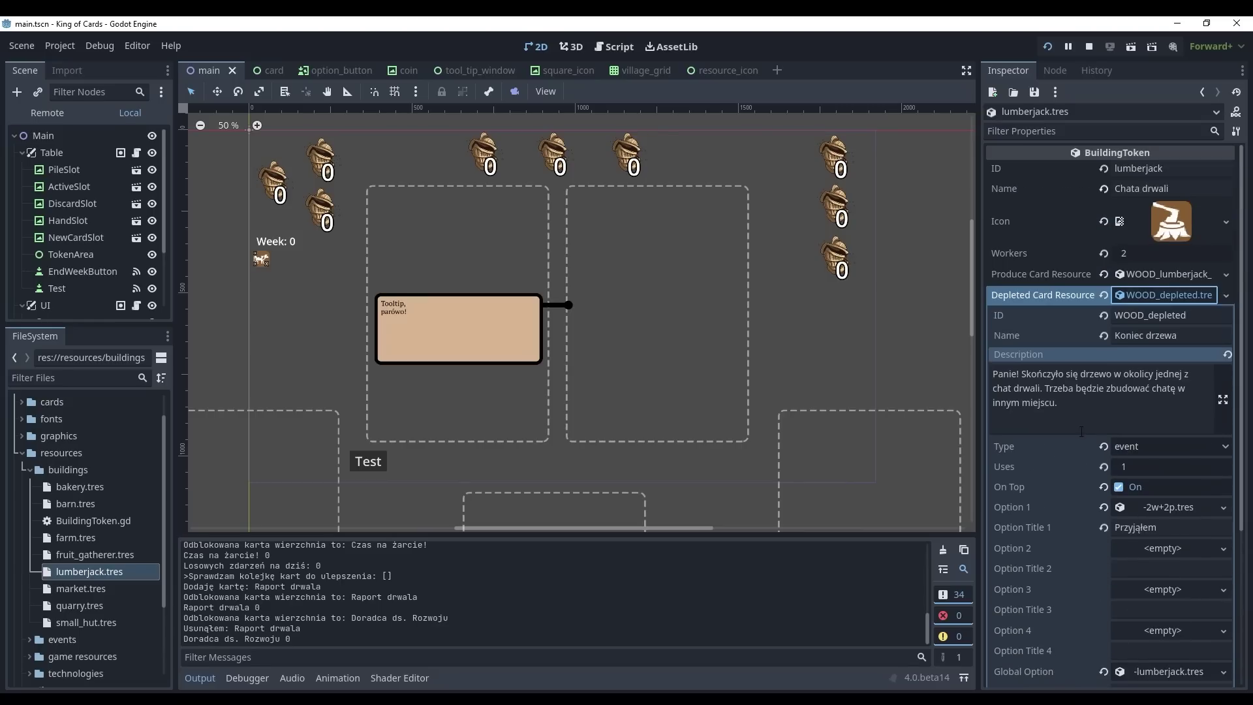
click(1144, 278)
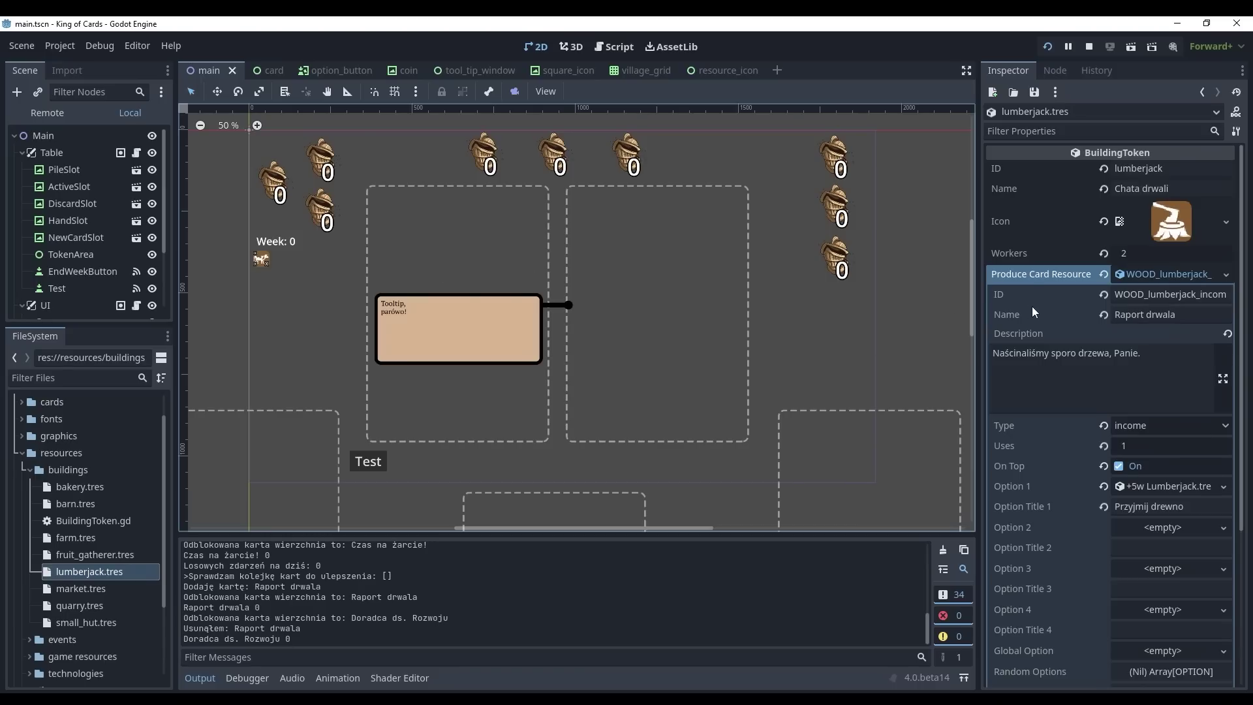
Step: Collapse the income card and set lumberjack's Cycles to Build to 2
click(1134, 273)
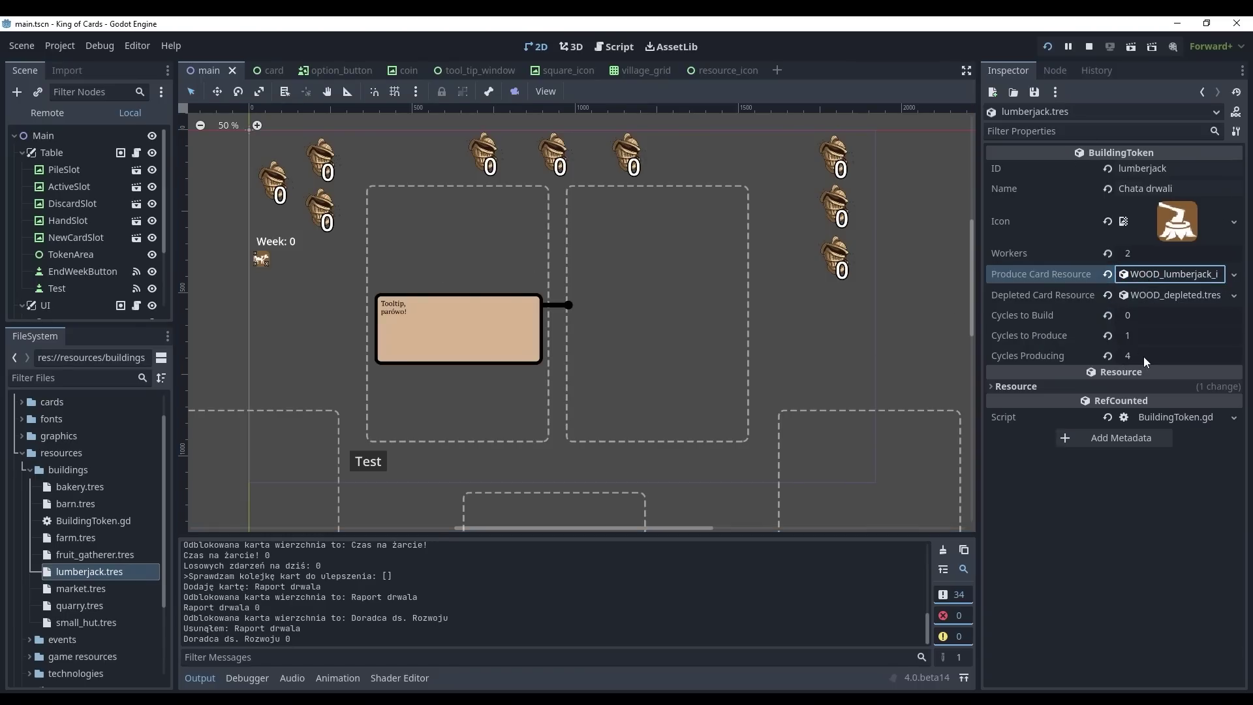
click(1145, 357)
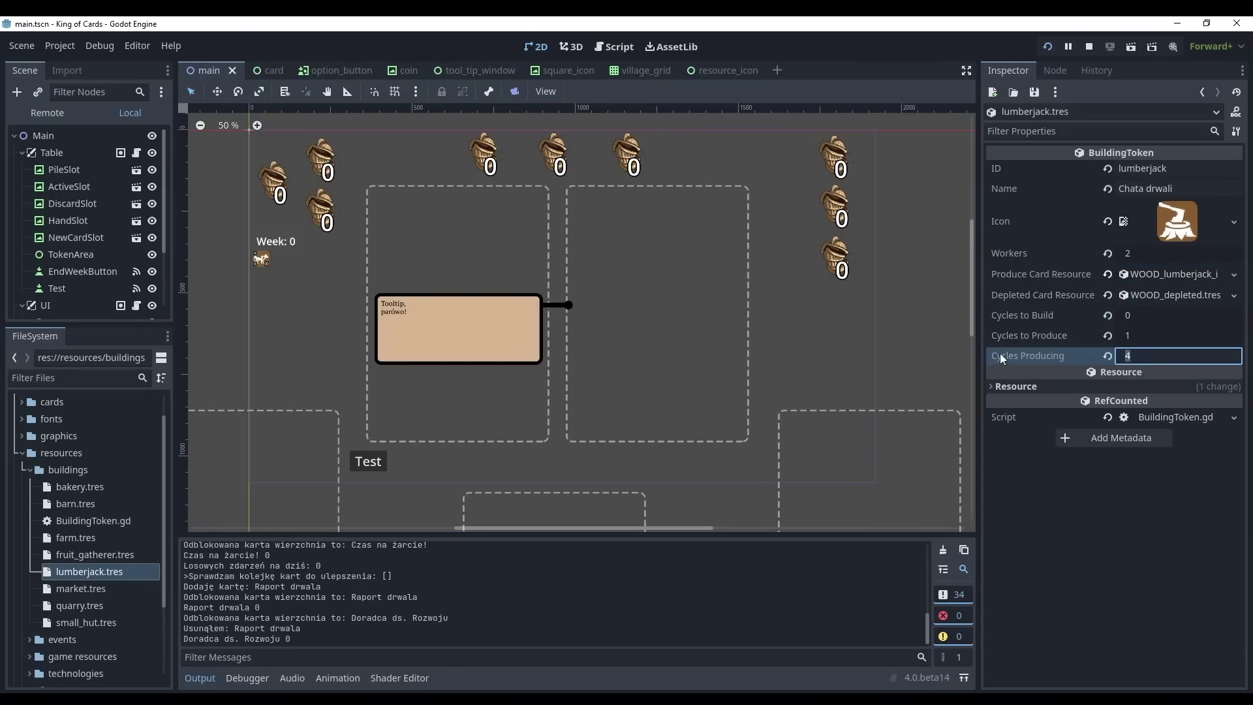
click(1145, 356)
click(1146, 337)
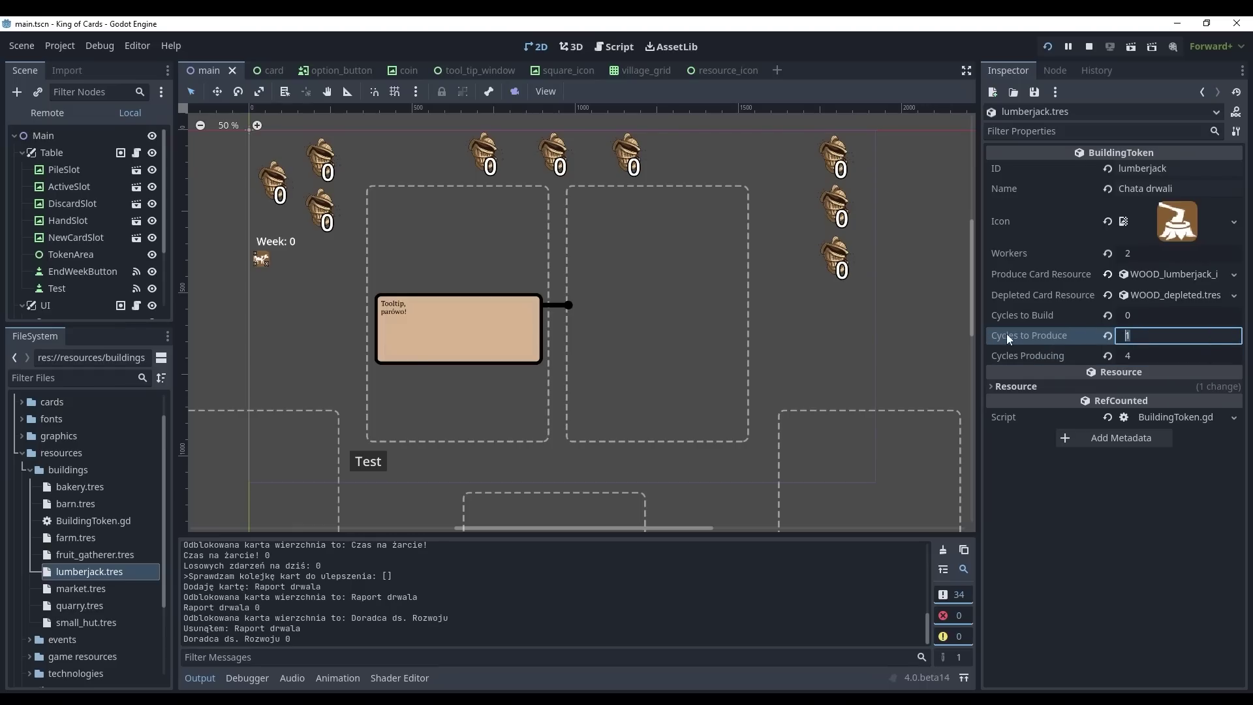
click(1150, 314)
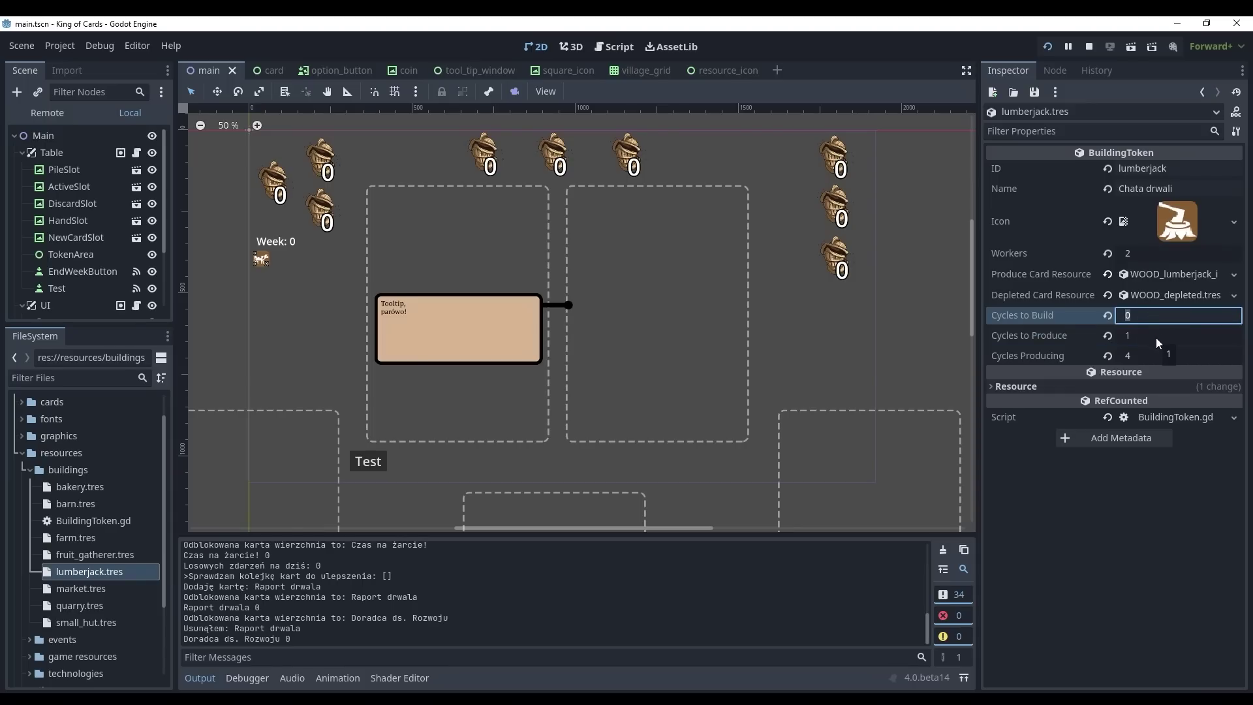
click(1163, 312)
text(2)
key(Home)
key(Delete)
key(End)
Step: Revert Cycles to Build to 0, then run the project with F5 for a playtest
double_click(1124, 316)
text(0)
click(1160, 340)
click(1157, 313)
click(1155, 320)
click(1142, 251)
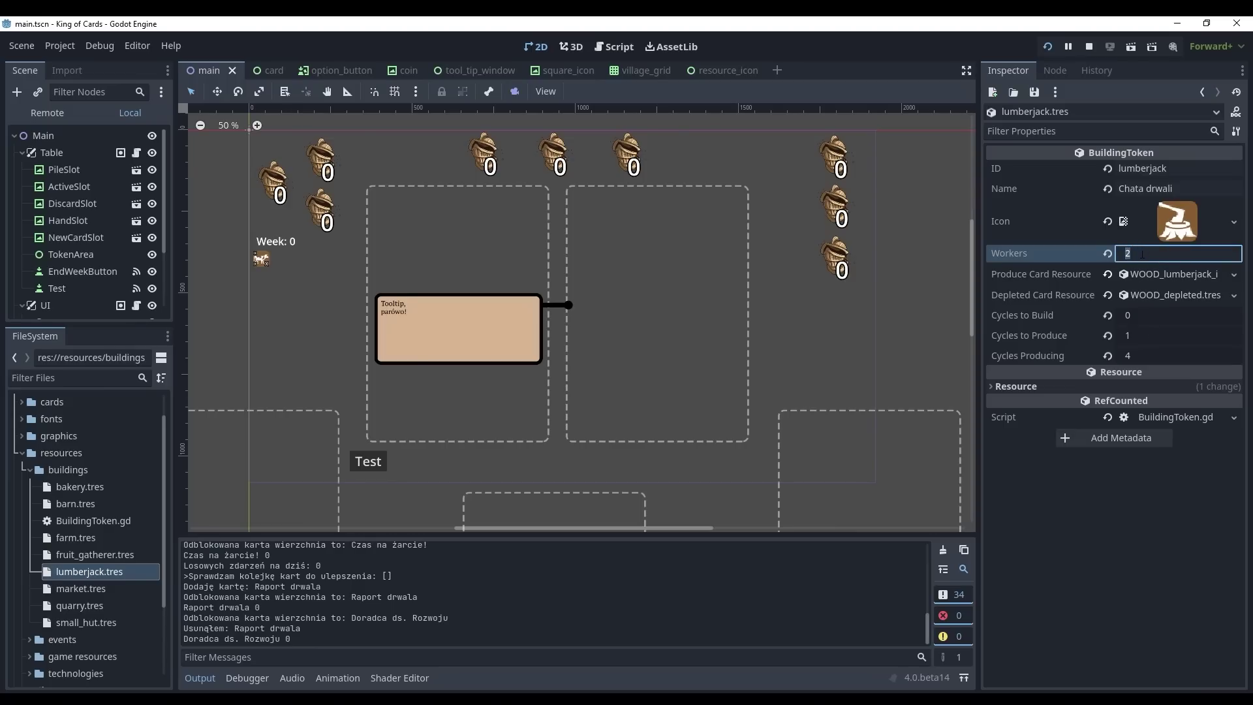
key(F5)
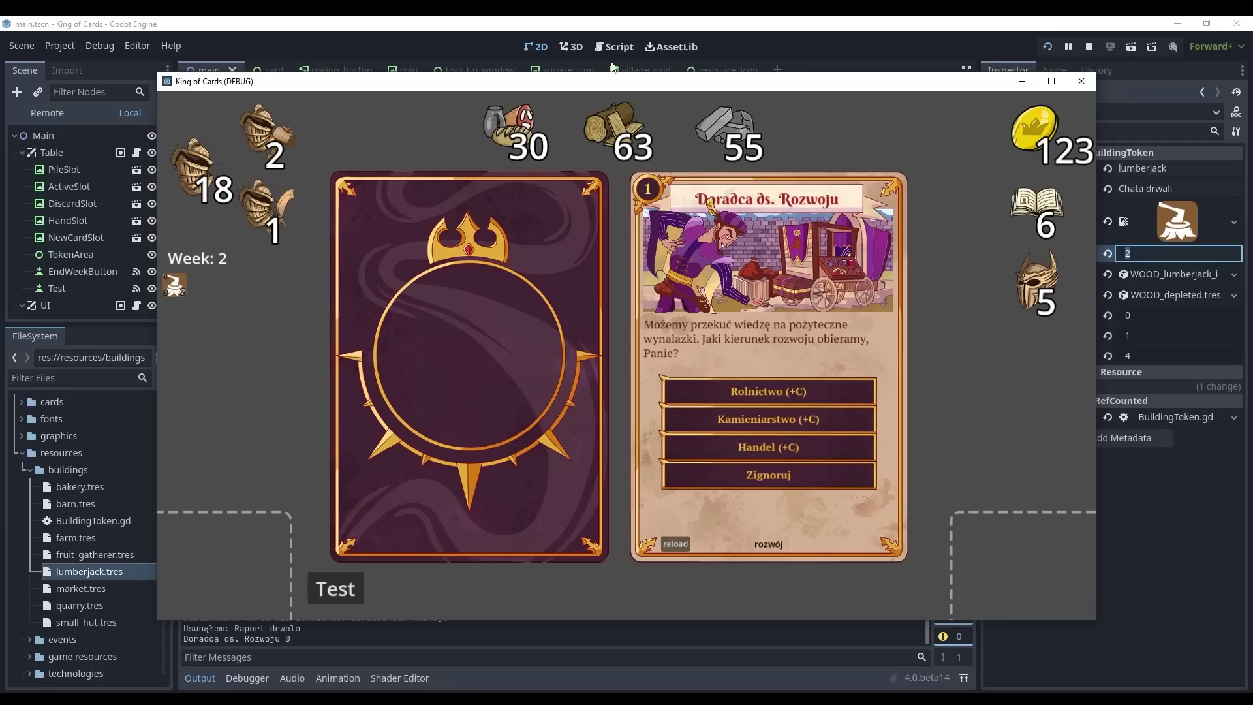
Step: Bring the Godot editor back over the King of Cards (DEBUG) game window
click(592, 29)
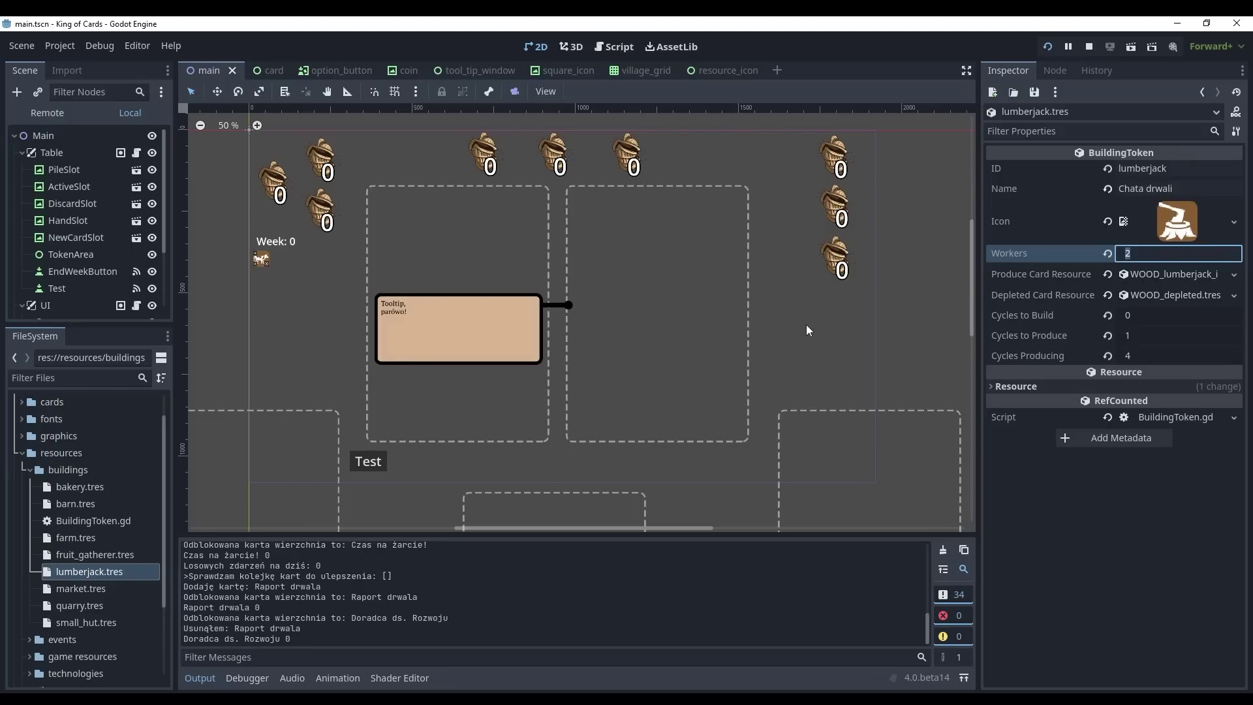
Step: Clear the lumberjack resource from the Inspector, check the running game, and return to the editor
click(897, 298)
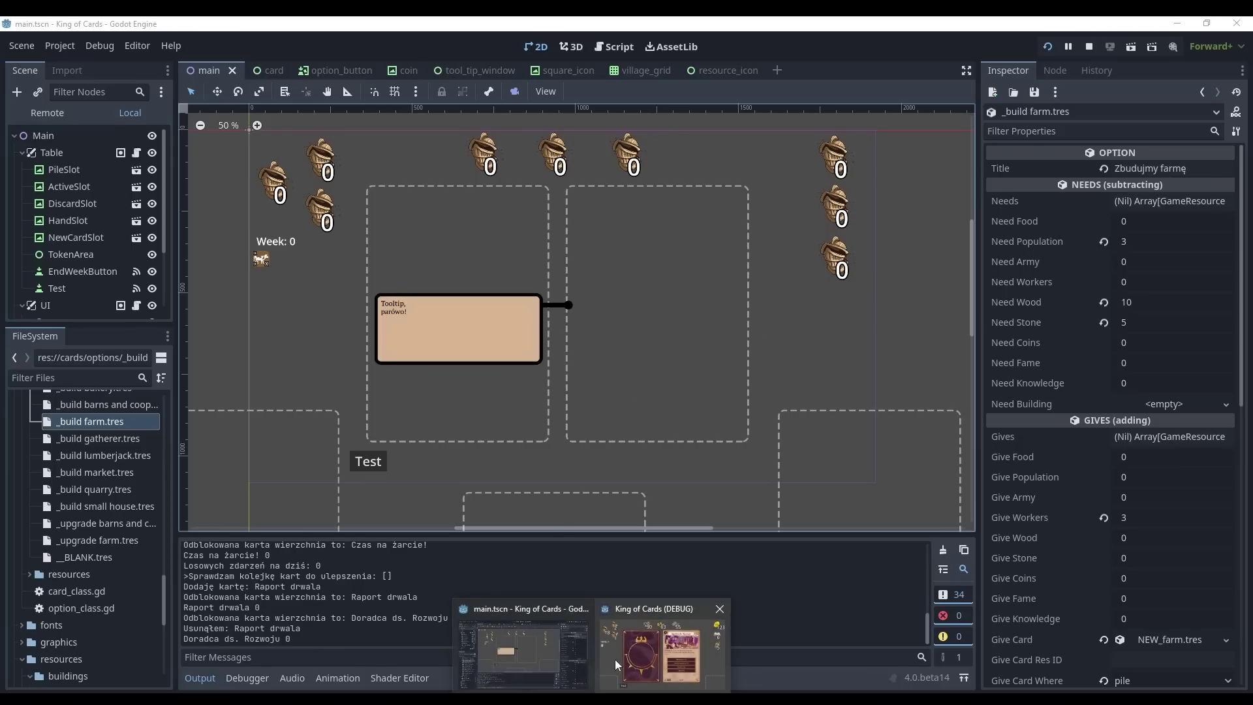
click(614, 659)
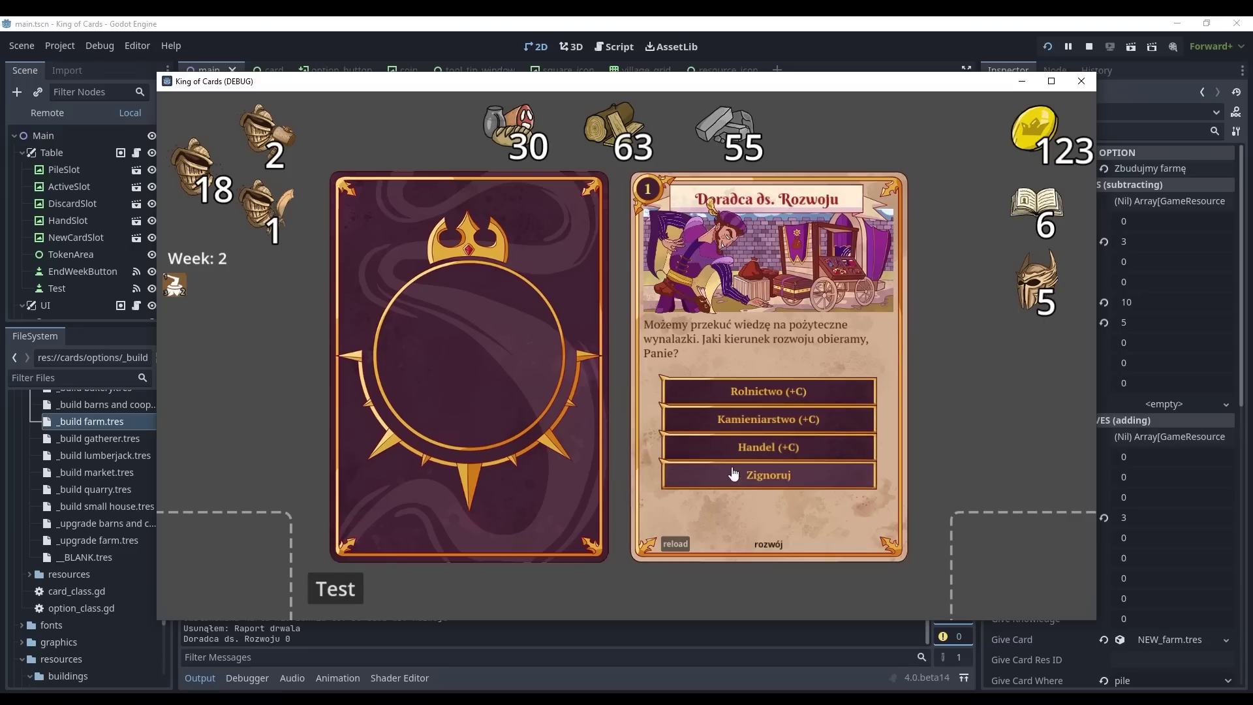
mouse_move(737, 396)
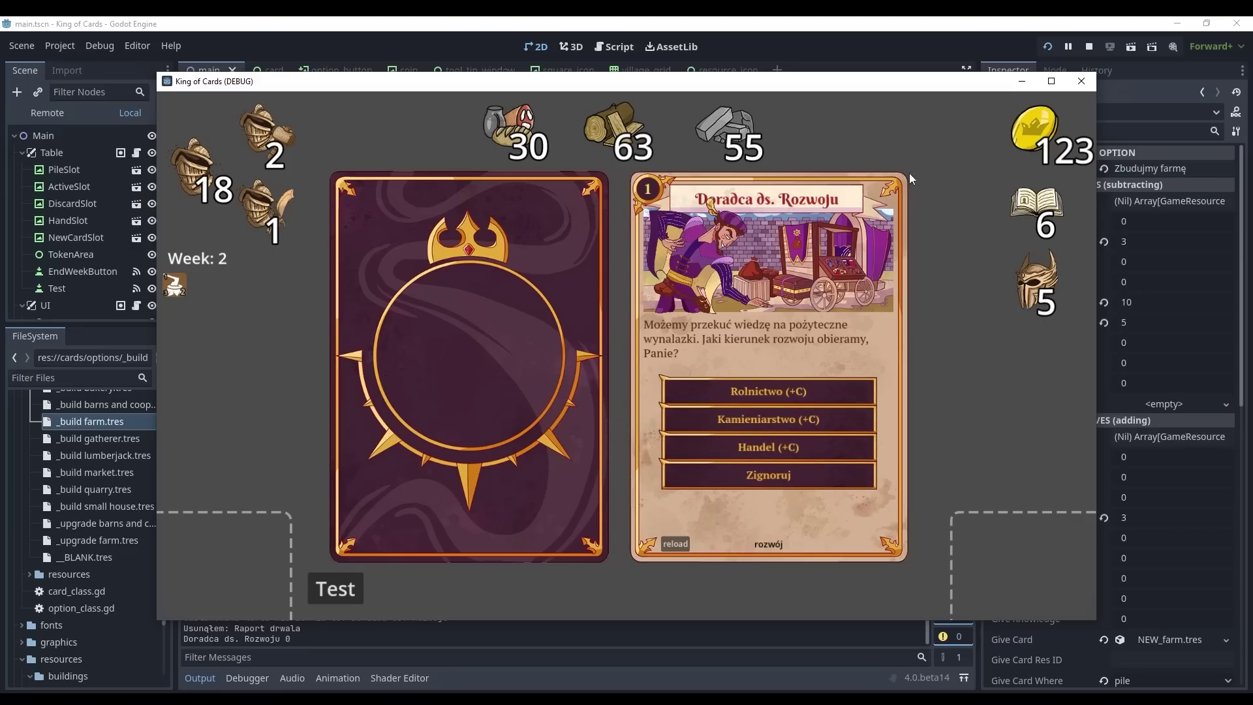
click(785, 30)
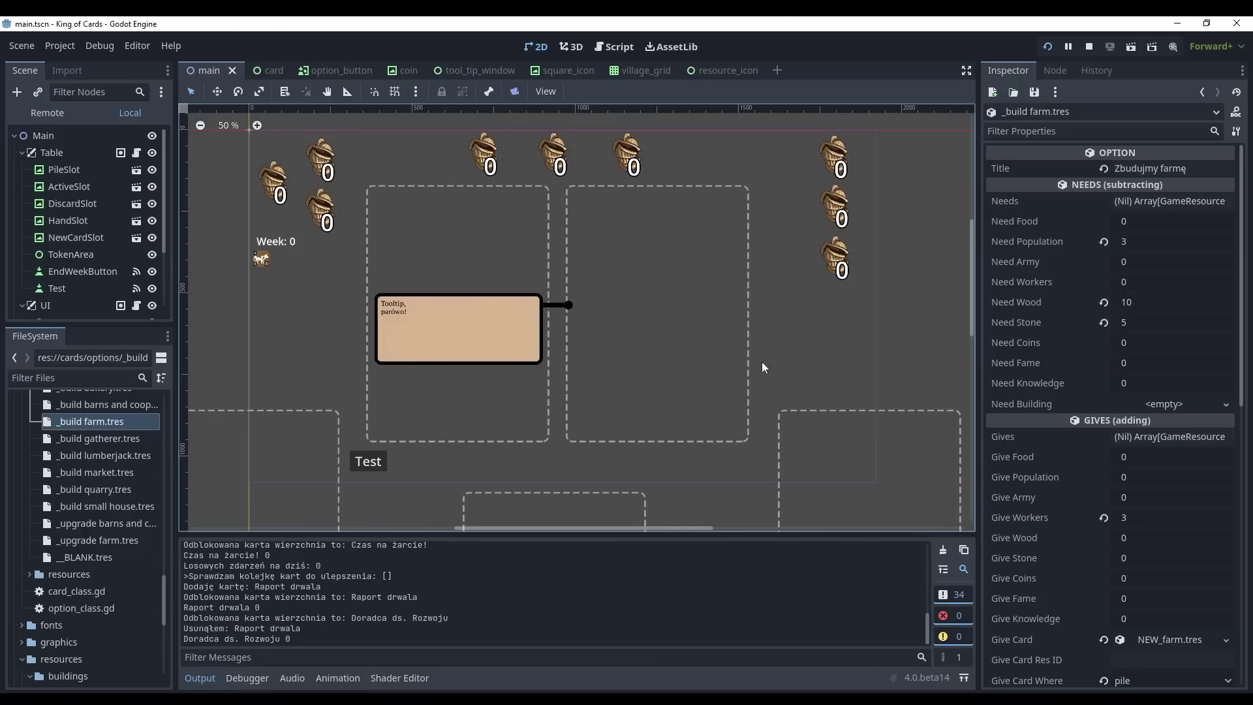
Step: Open _build lumberjack.tres, whose Needs array holds 2 entries and Gives holds 1
scroll(103, 496, up, 3)
scroll(66, 511, down, 1)
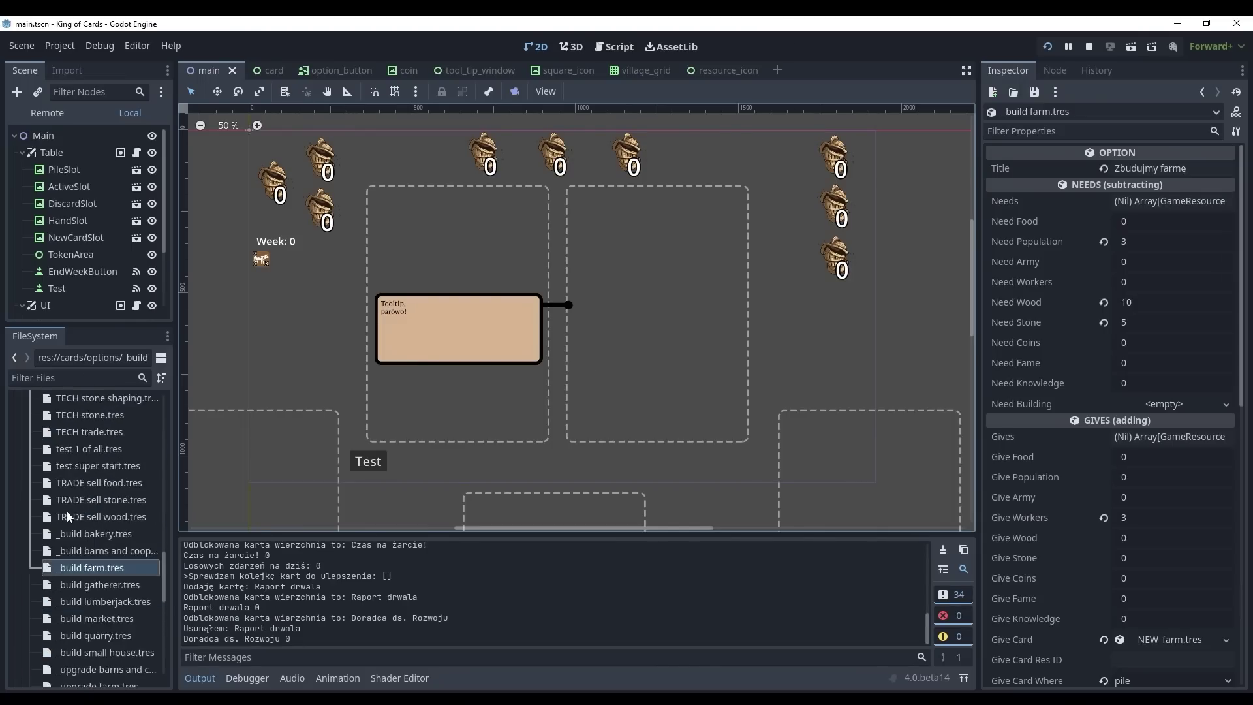
scroll(118, 526, down, 1)
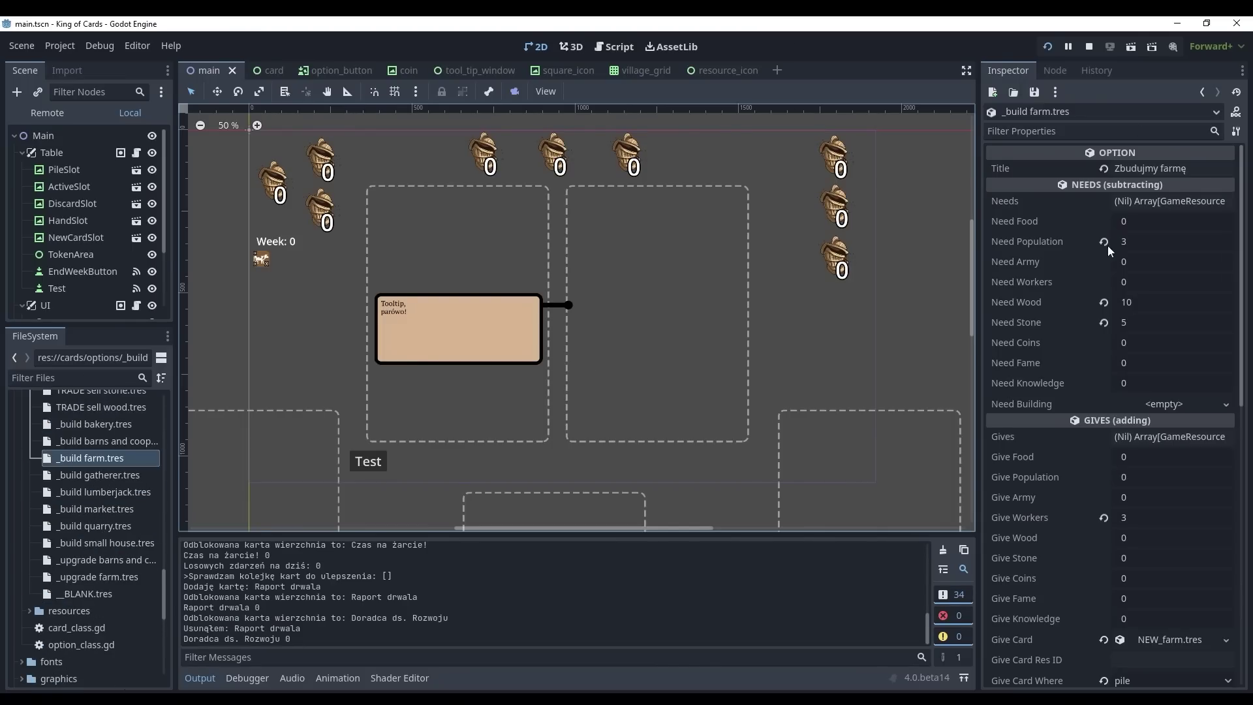
click(1198, 169)
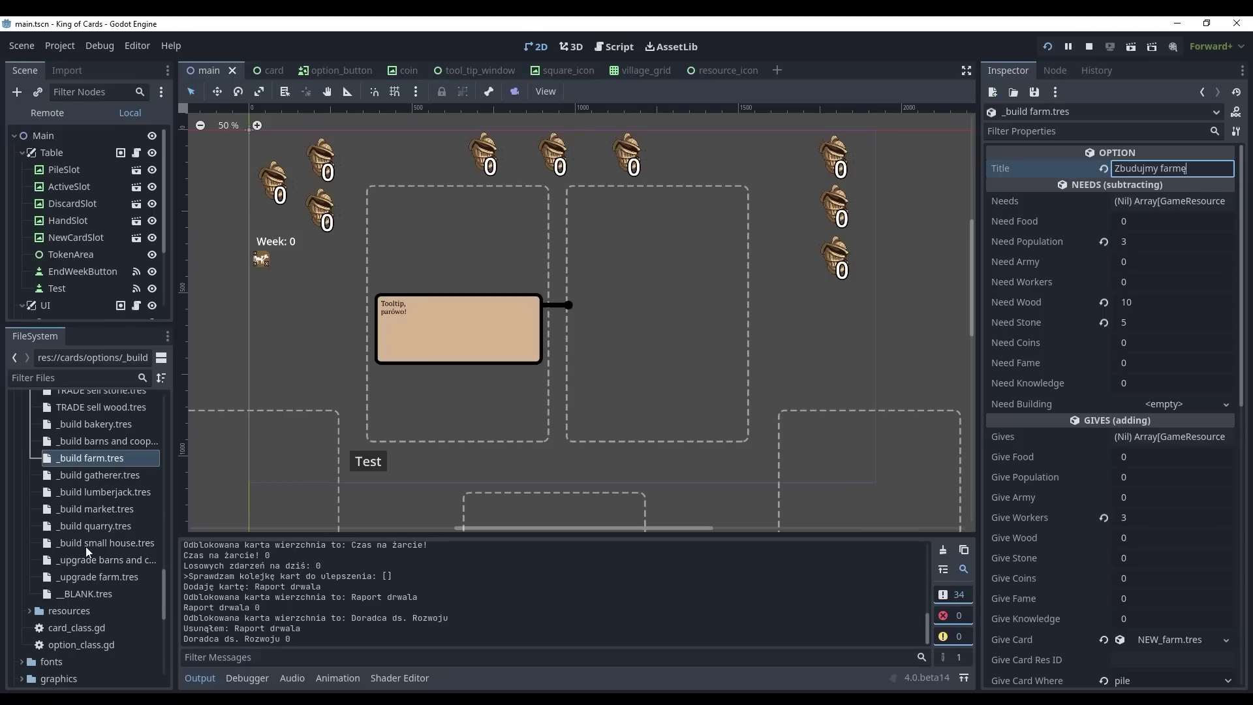
click(84, 492)
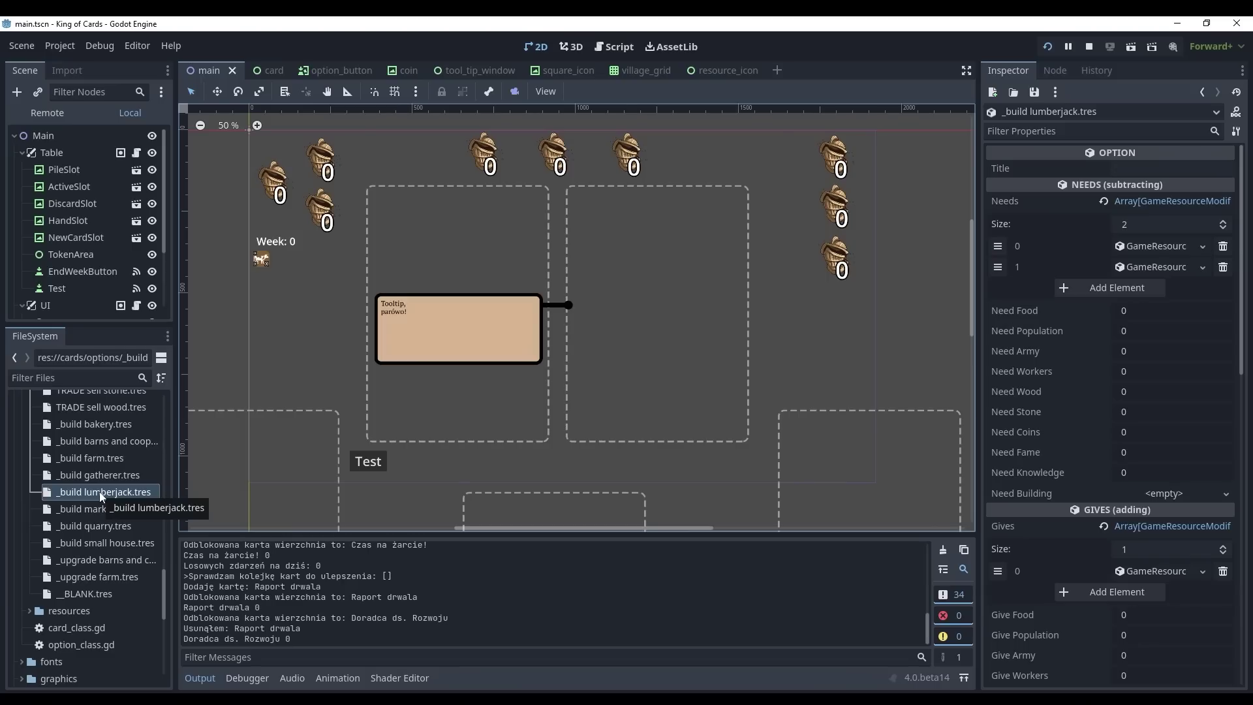
Step: Set the _build lumberjack.tres Title to 'Dej mnie drwala', then bring the running game forward
click(1153, 169)
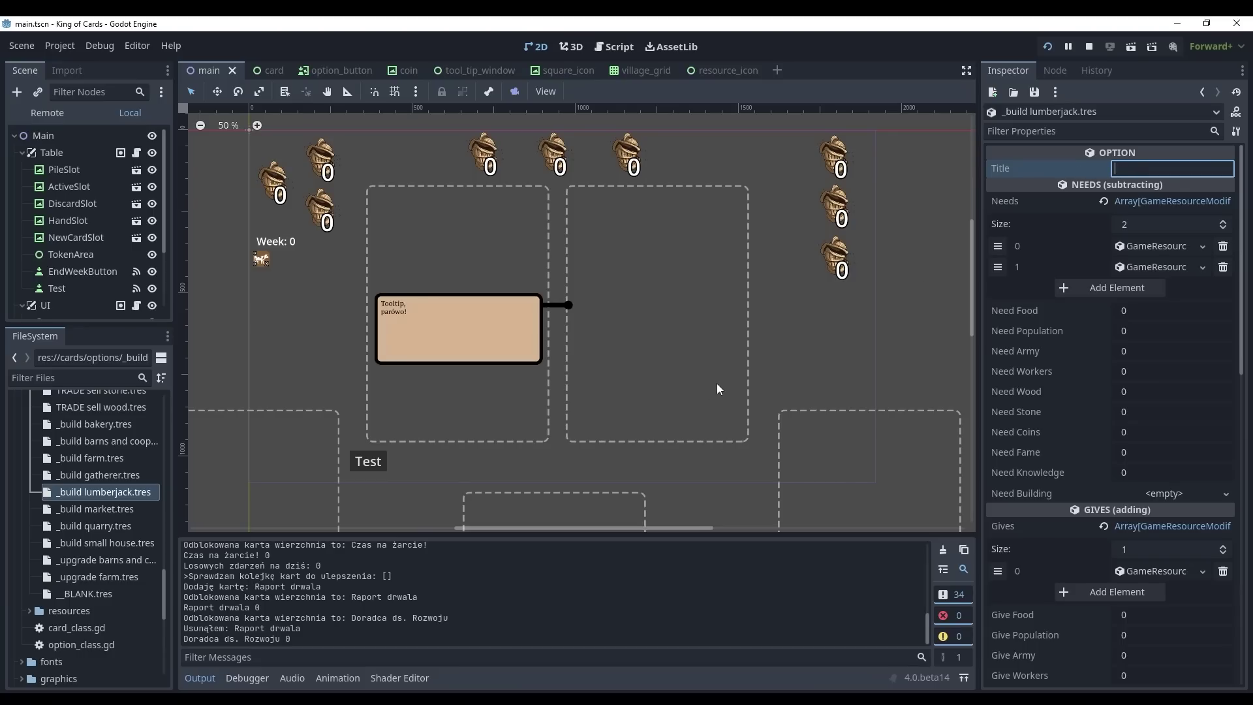
text(BUduj)
key(BackSpace)
key(BackSpace)
key(BackSpace)
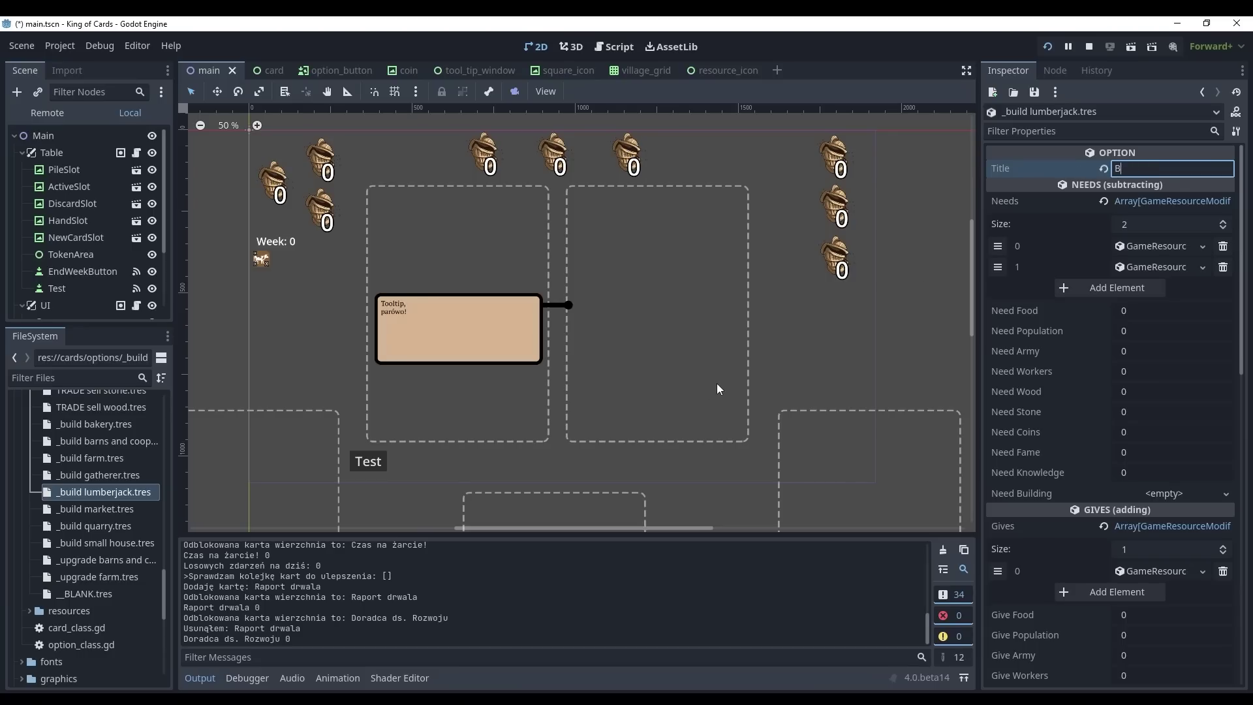
key(BackSpace)
text(Dej mnie dr)
text(wal)
key(BackSpace)
key(BackSpace)
key(BackSpace)
text(rwala)
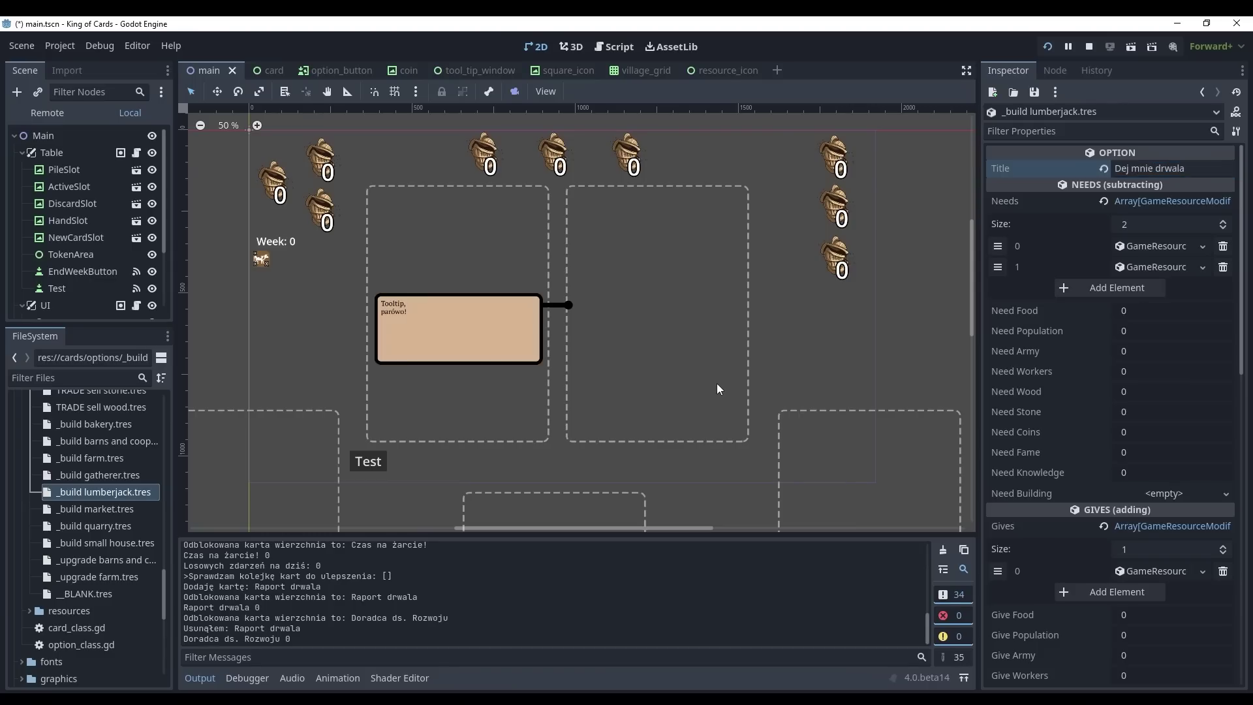
click(682, 449)
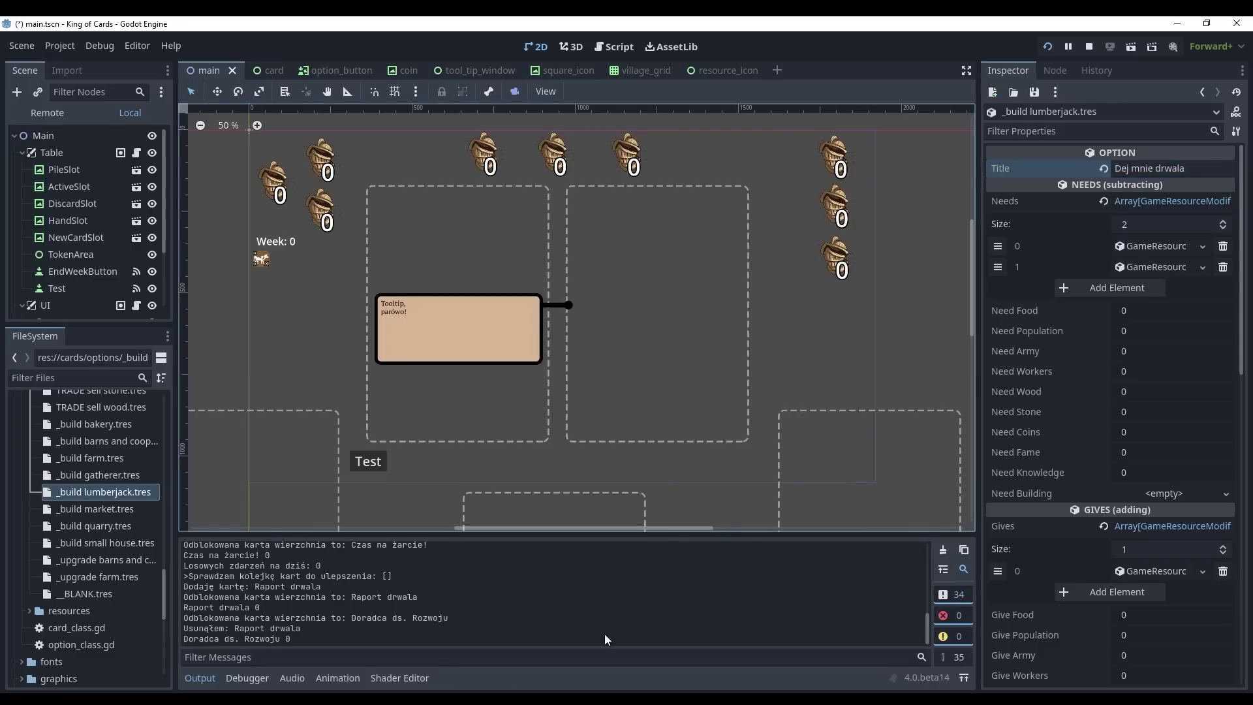
click(621, 659)
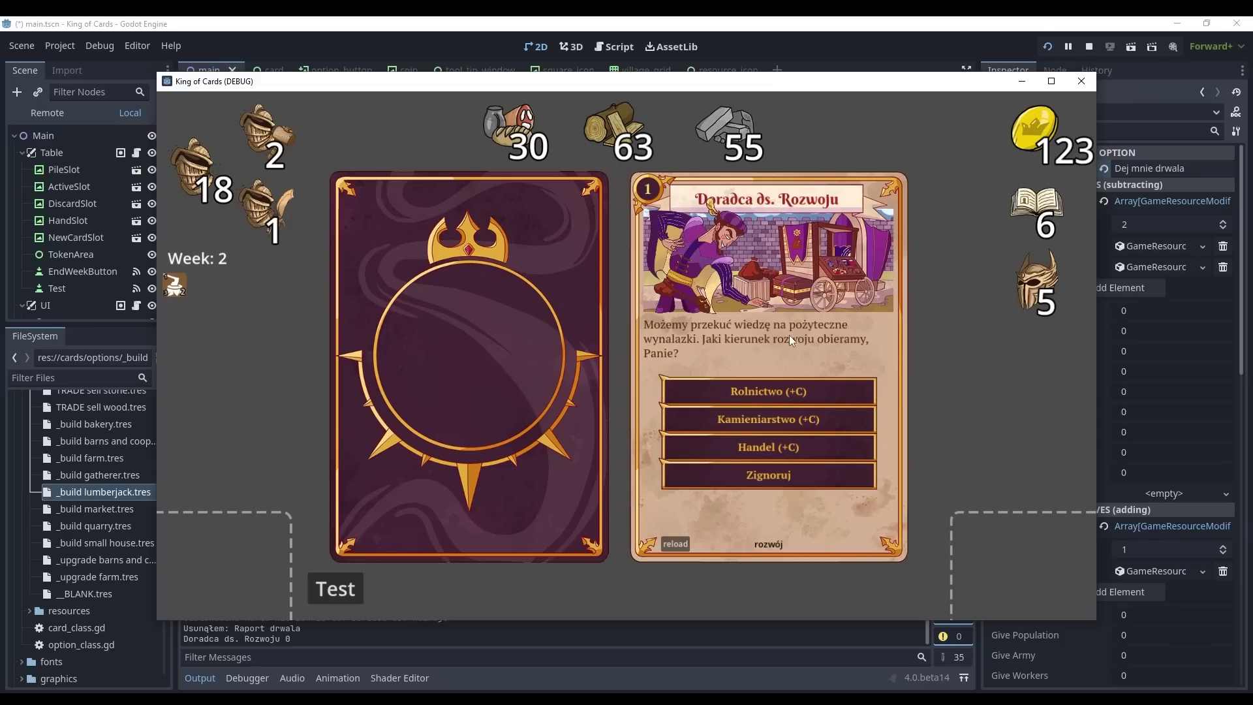
Step: Stop the running King of Cards game with F8 and return to the editor
key(F8)
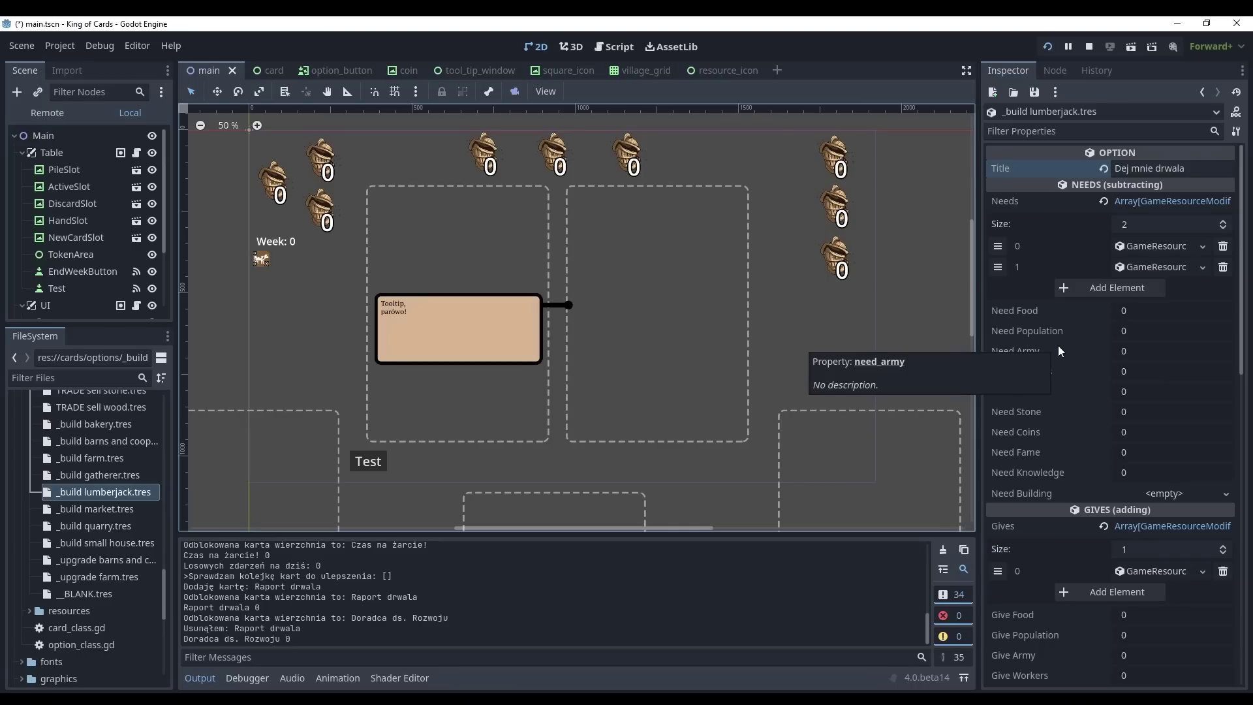
scroll(1052, 440, down, 7)
scroll(1055, 441, down, 3)
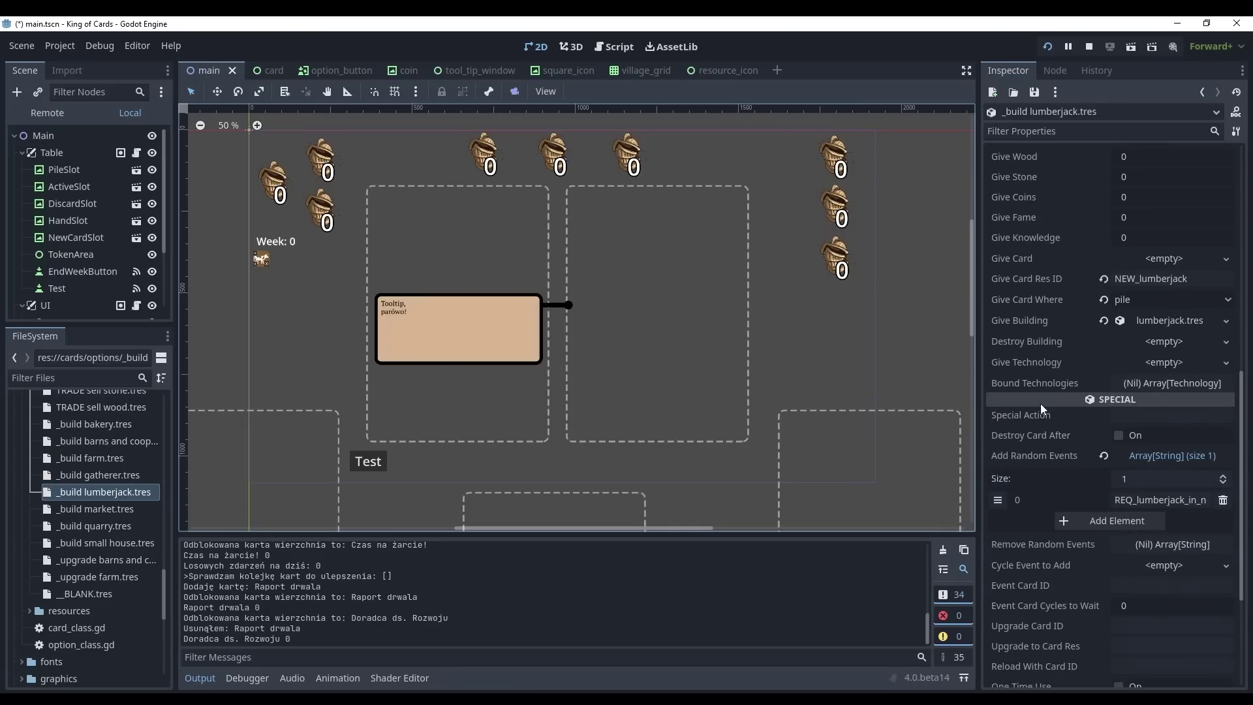
scroll(1069, 515, down, 5)
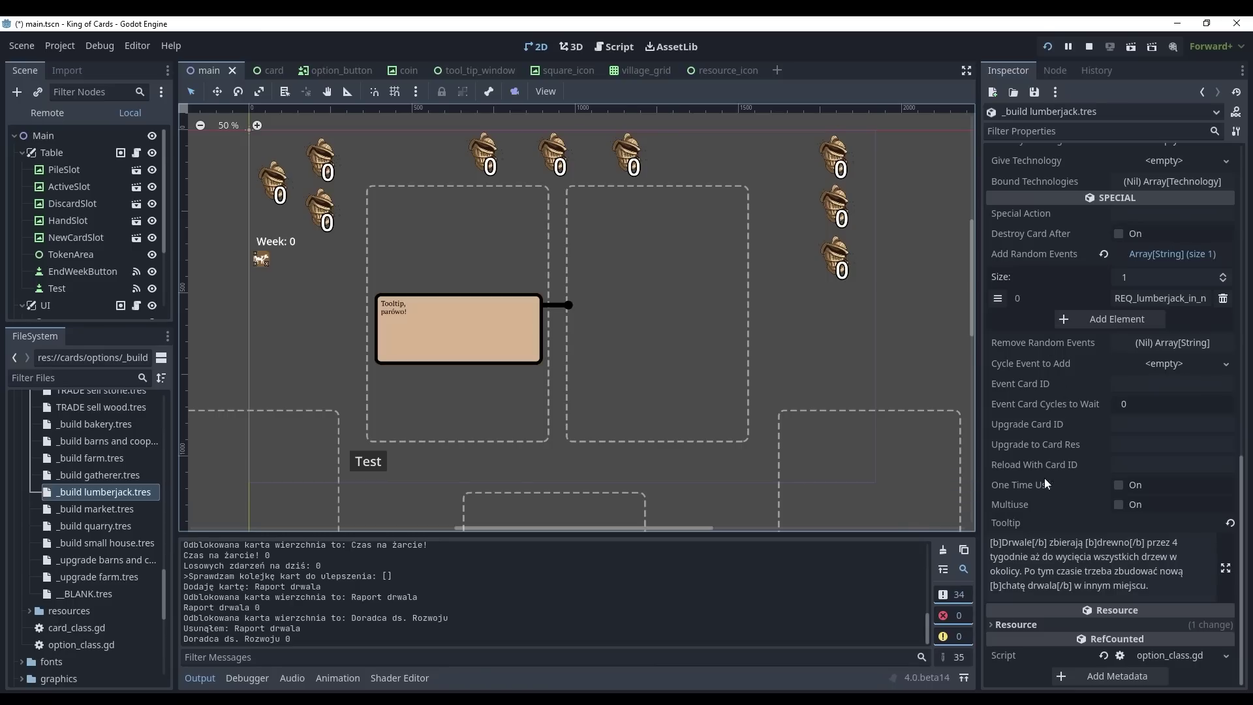
scroll(1050, 484, up, 3)
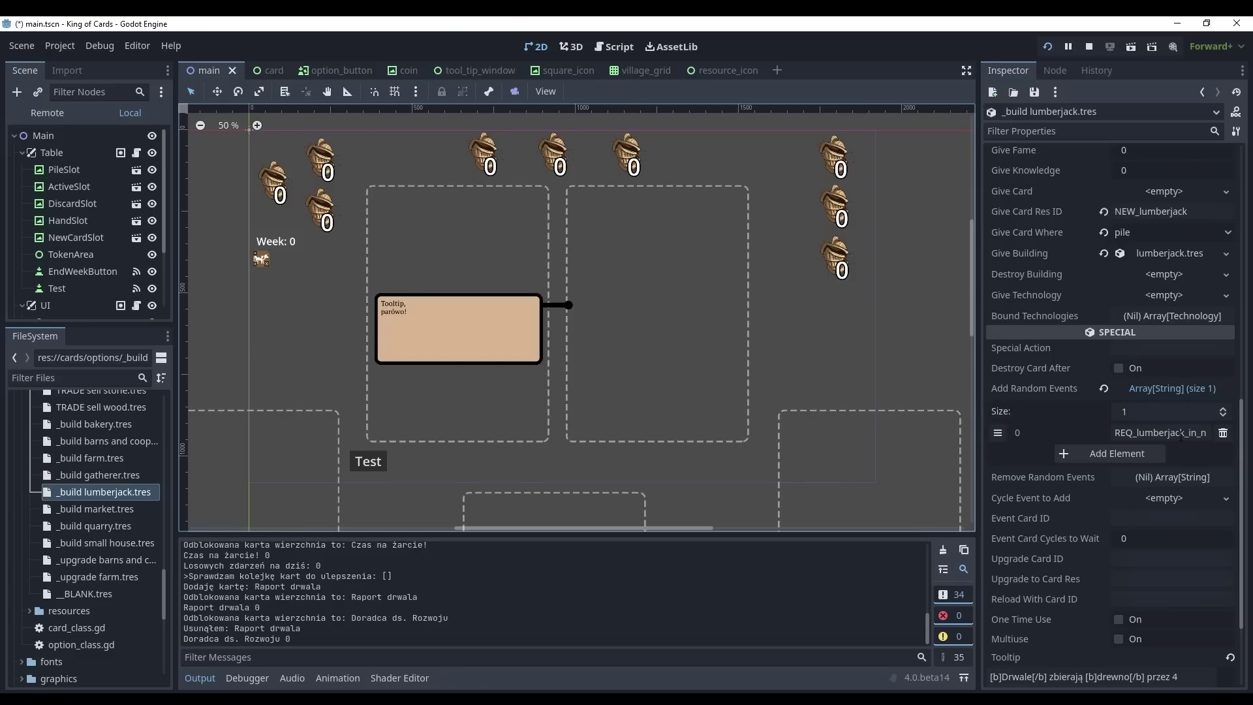
click(1155, 432)
scroll(1070, 381, up, 3)
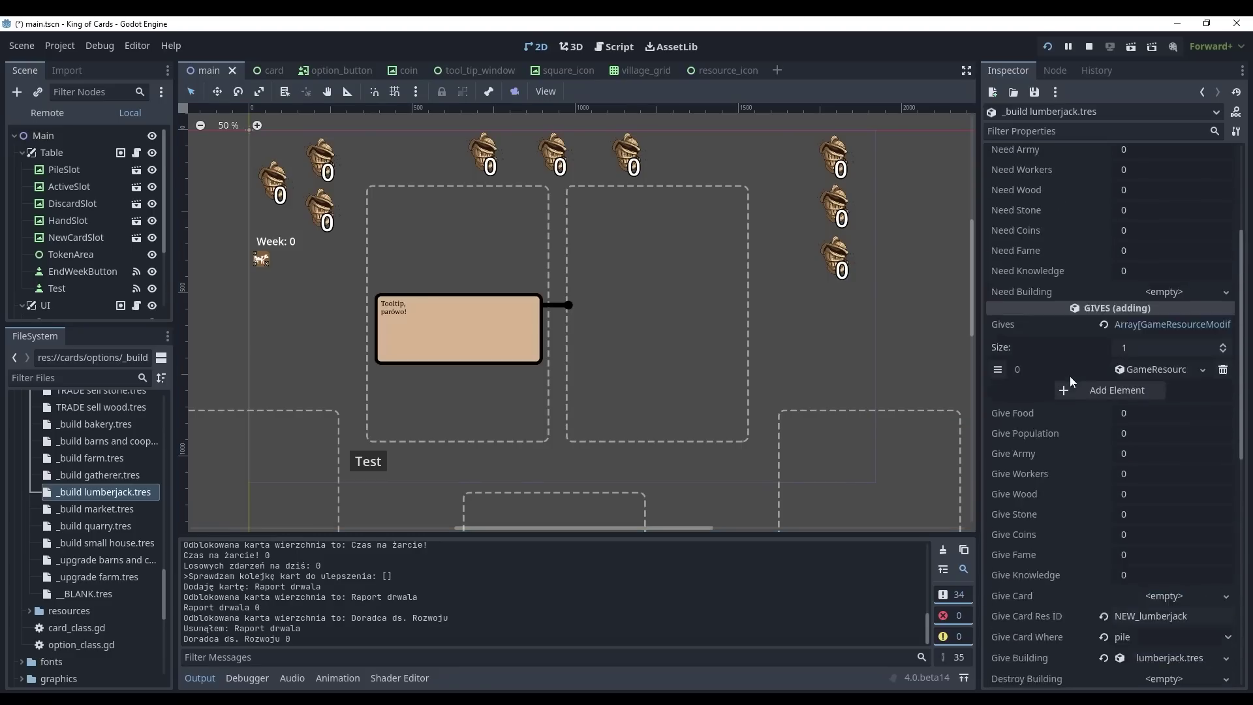
scroll(1070, 376, up, 7)
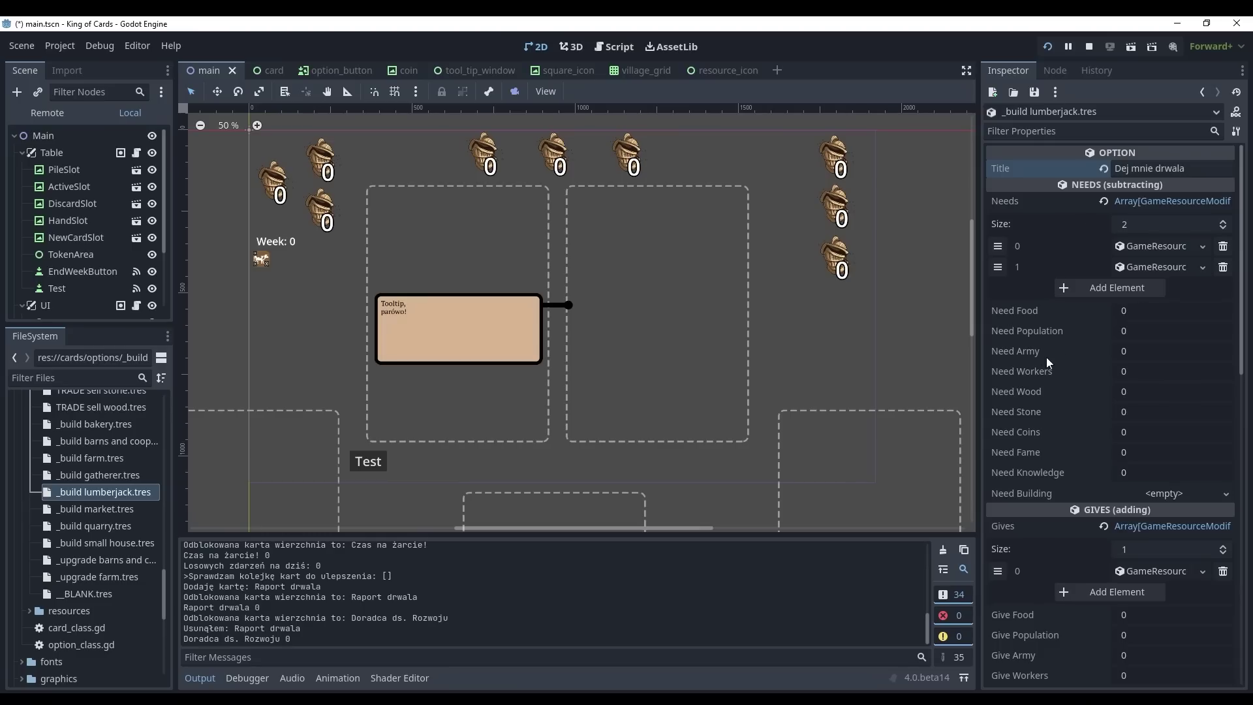
scroll(1037, 364, down, 4)
scroll(1034, 366, down, 2)
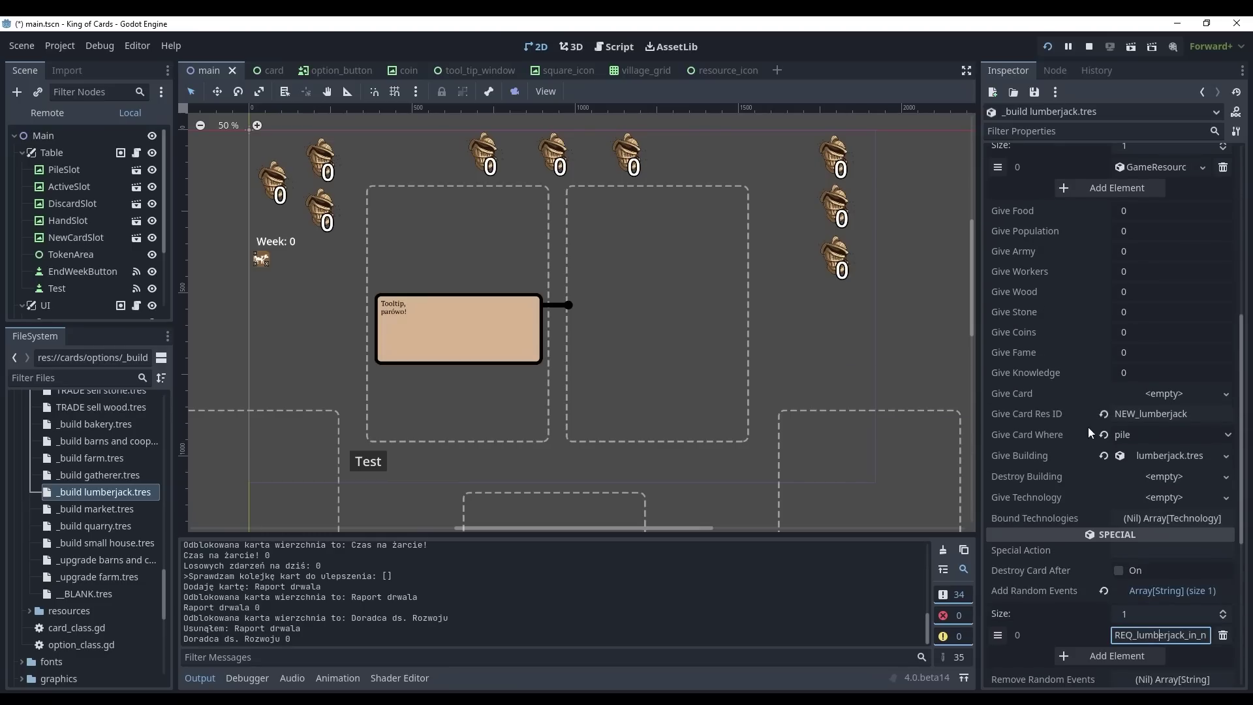
click(1150, 455)
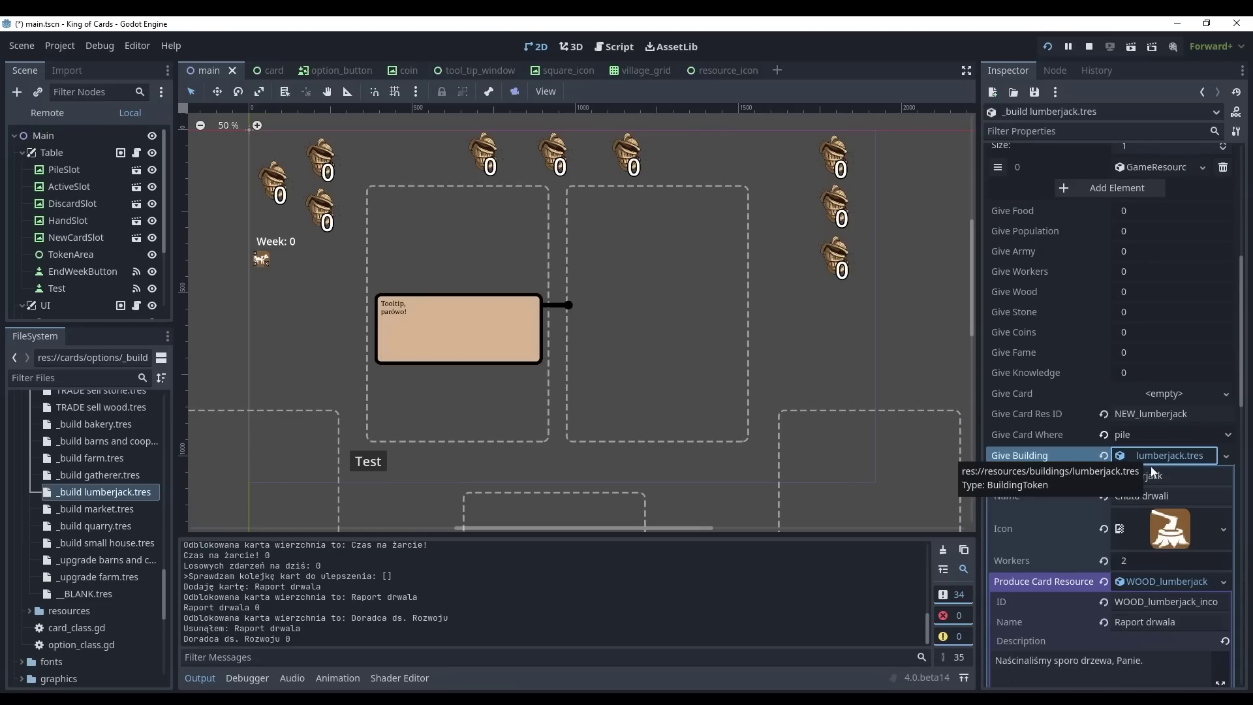
click(1152, 456)
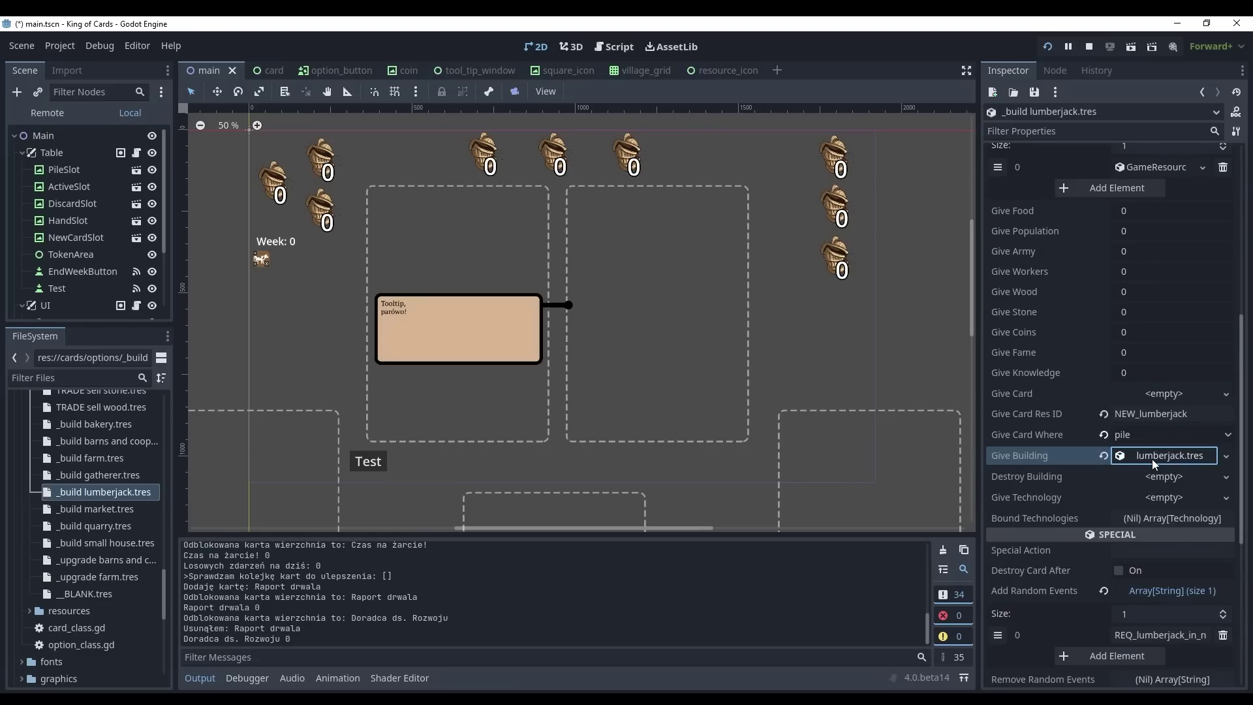
click(1167, 415)
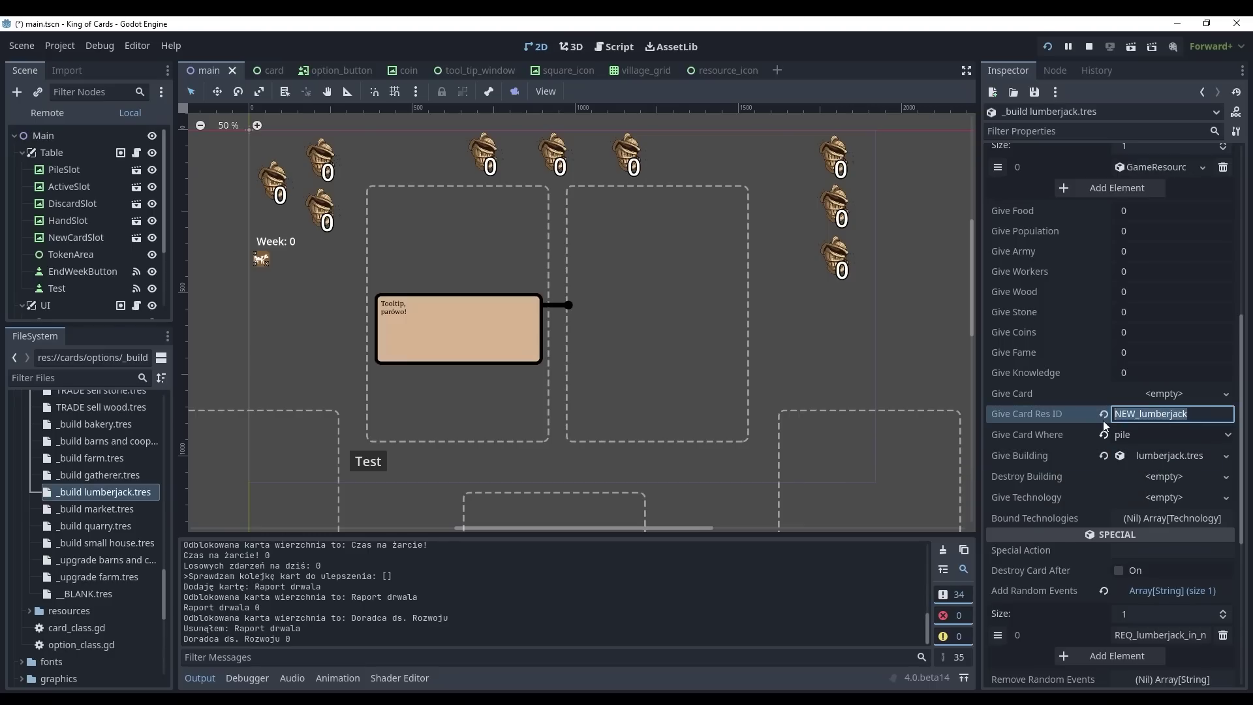
click(1194, 395)
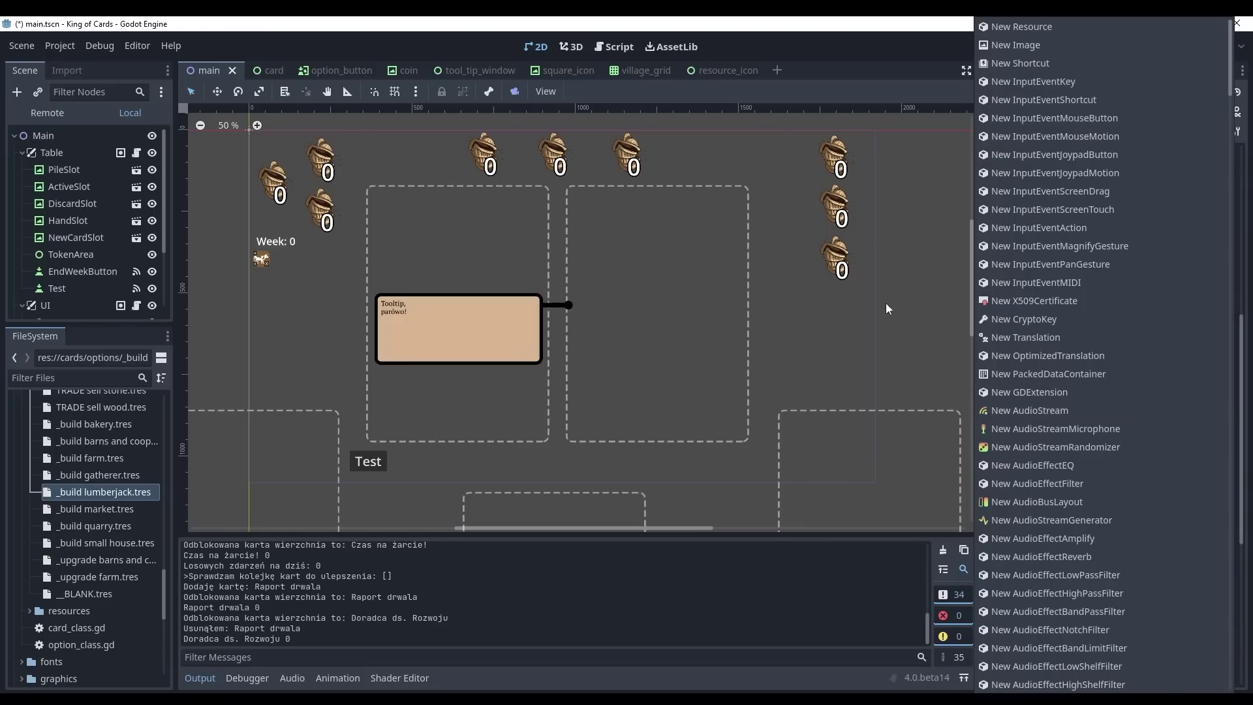
click(881, 549)
click(1201, 420)
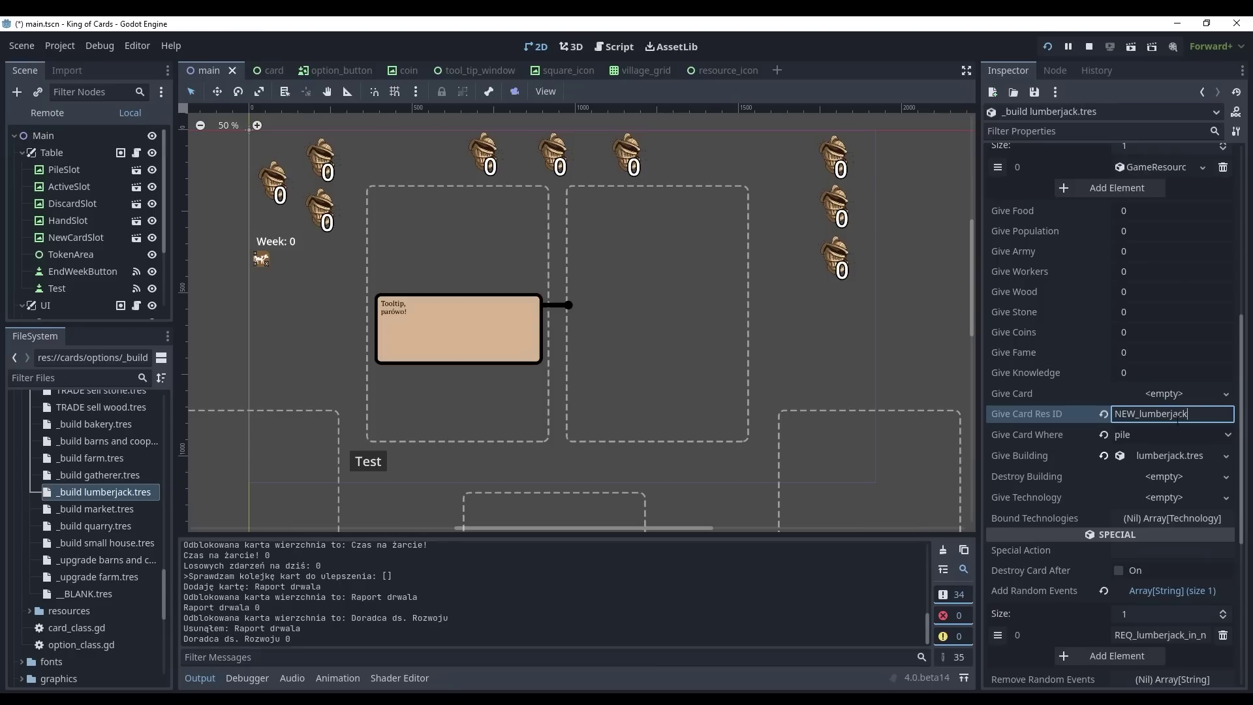
scroll(1084, 464, down, 3)
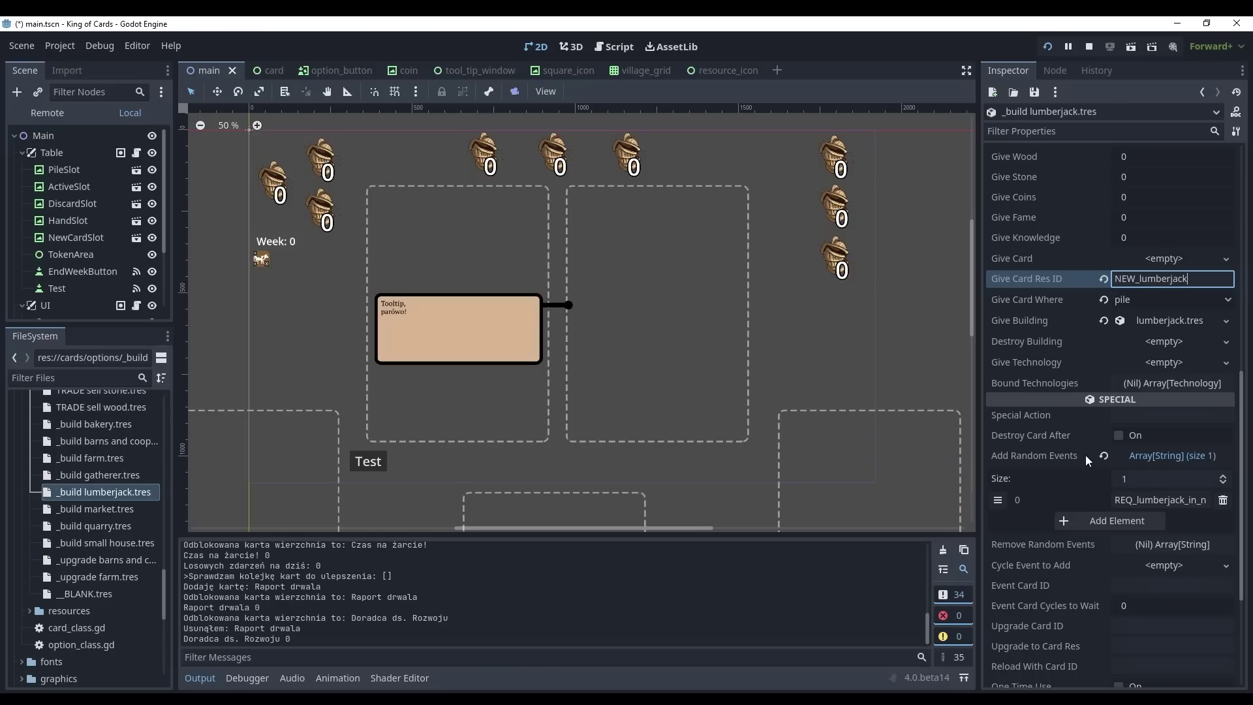
Step: Add a second Add Random Events element set to REV_lumberjack_fire
click(1224, 476)
click(1150, 518)
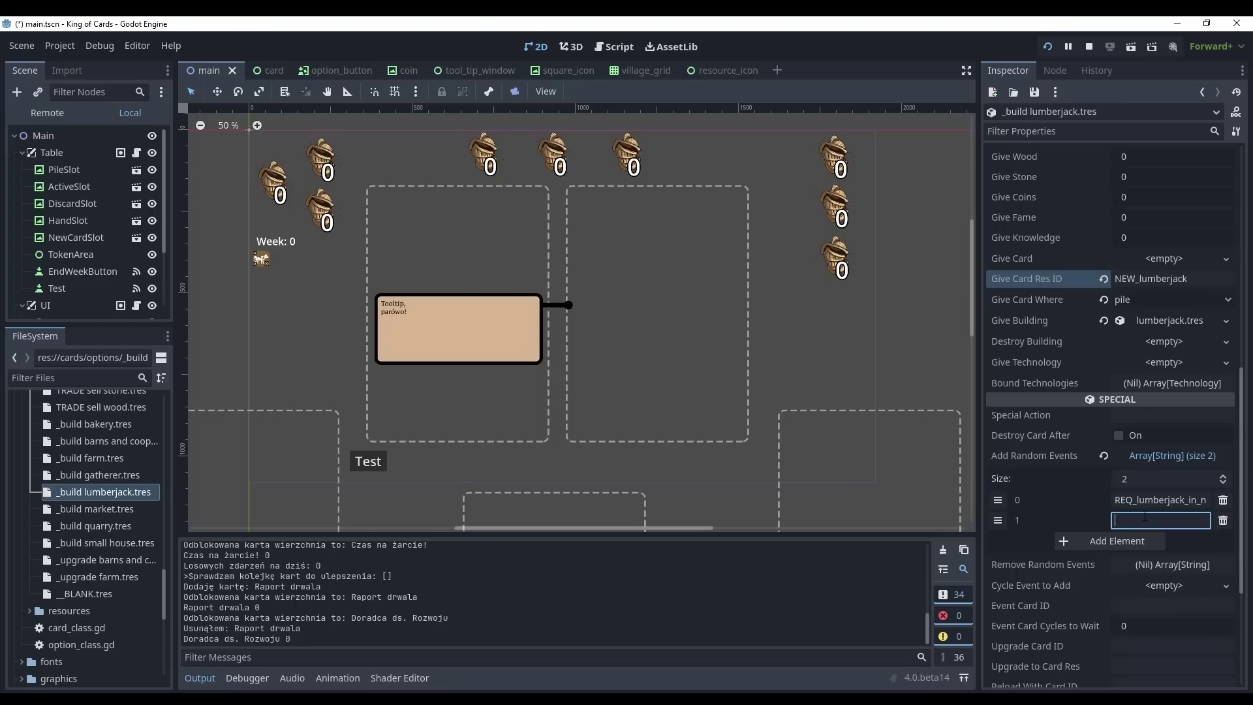
double_click(1173, 499)
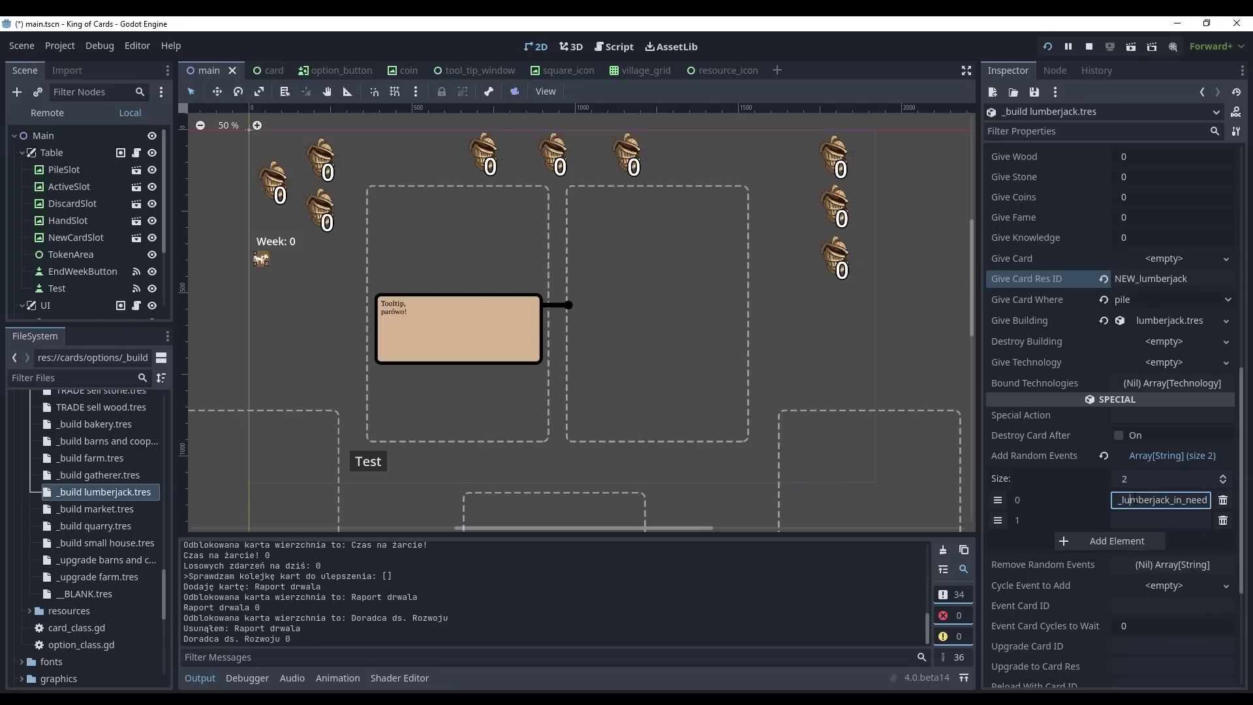
click(1138, 500)
key(Home)
click(1138, 520)
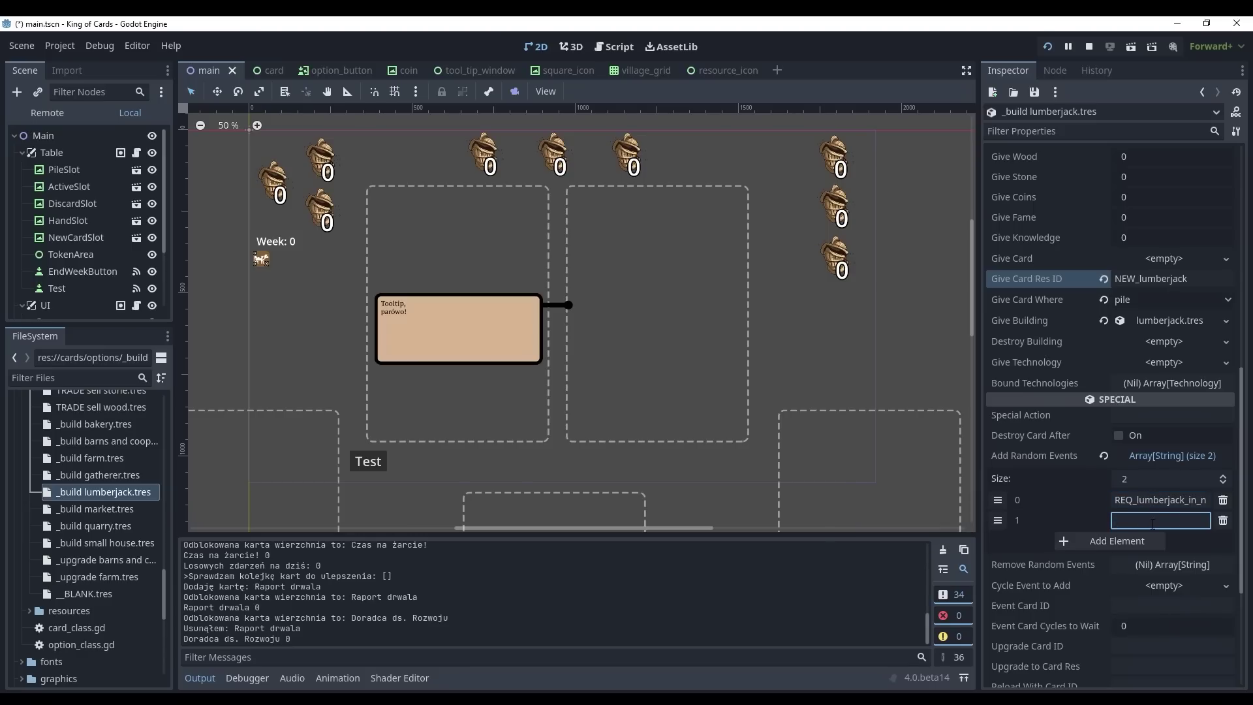
text(REV)
text(_l)
text(umberja)
text(ck_fire)
key(Return)
Step: Browse cards/resources to locate REQ_lumberjack_in_need.tres and REV_lumberjack_fire.tres
click(28, 610)
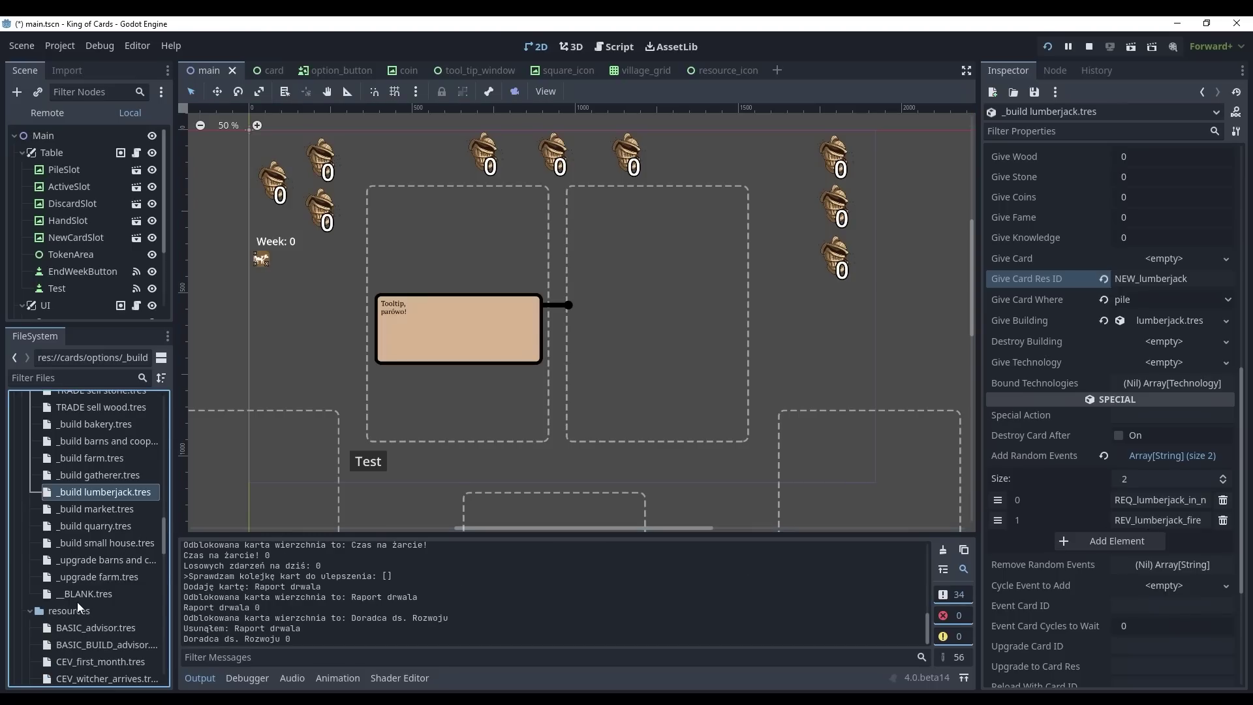
scroll(77, 601, down, 3)
scroll(86, 593, down, 2)
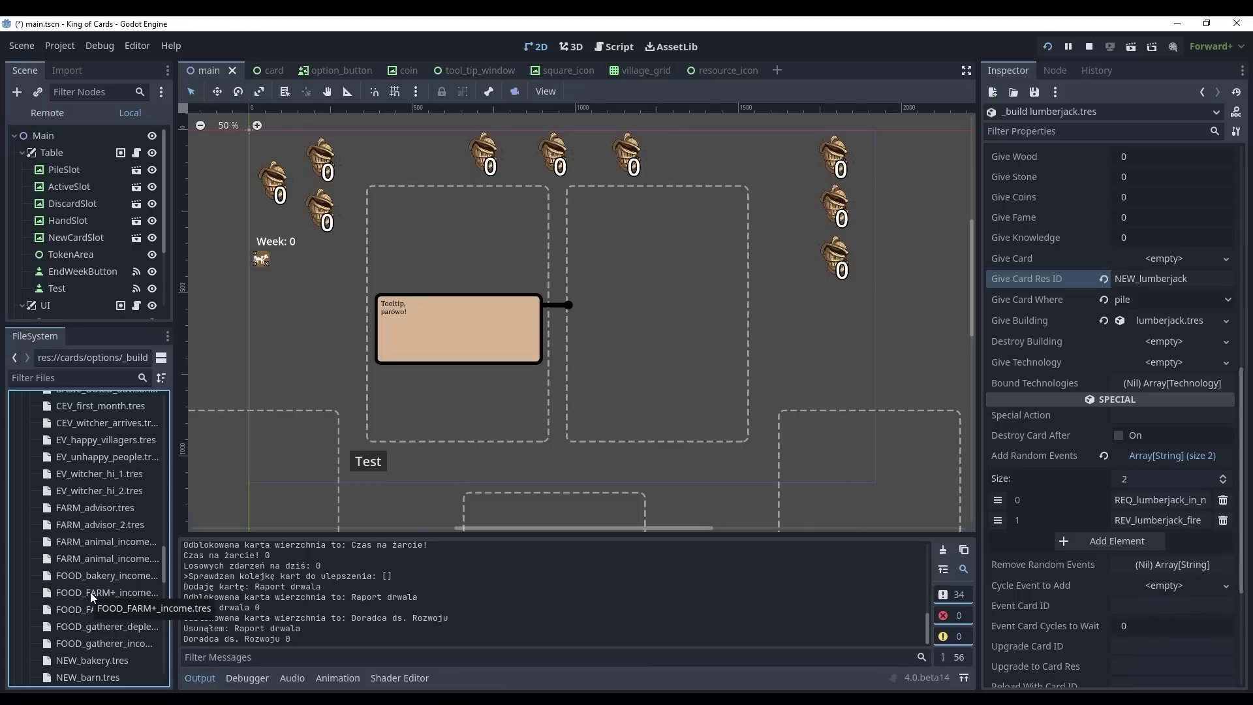
click(91, 576)
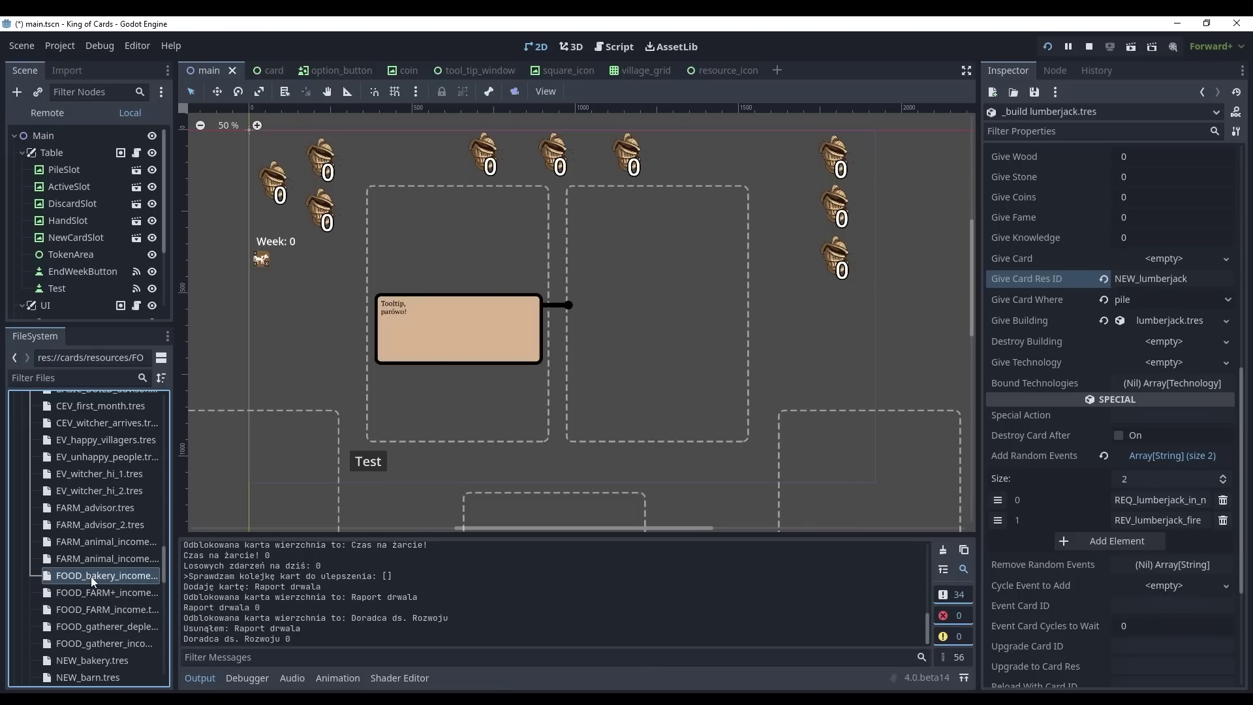
scroll(91, 576, down, 3)
scroll(91, 577, down, 2)
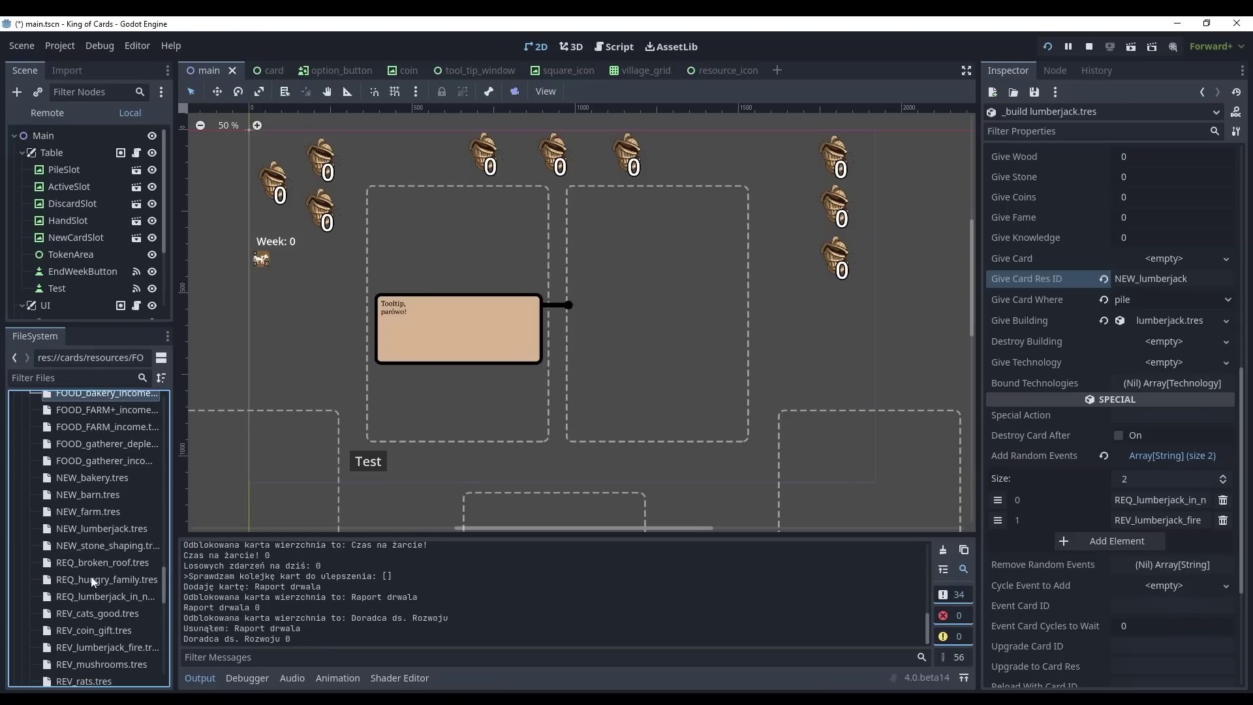
scroll(100, 538, down, 1)
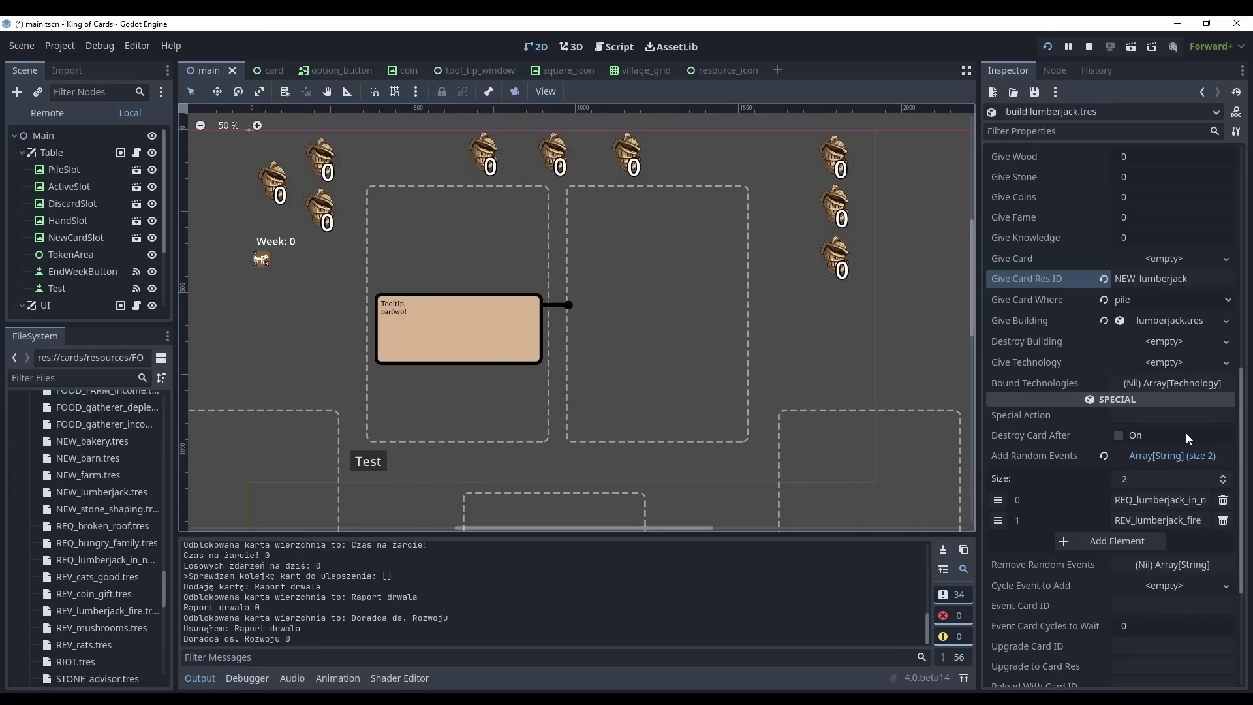
scroll(92, 557, down, 1)
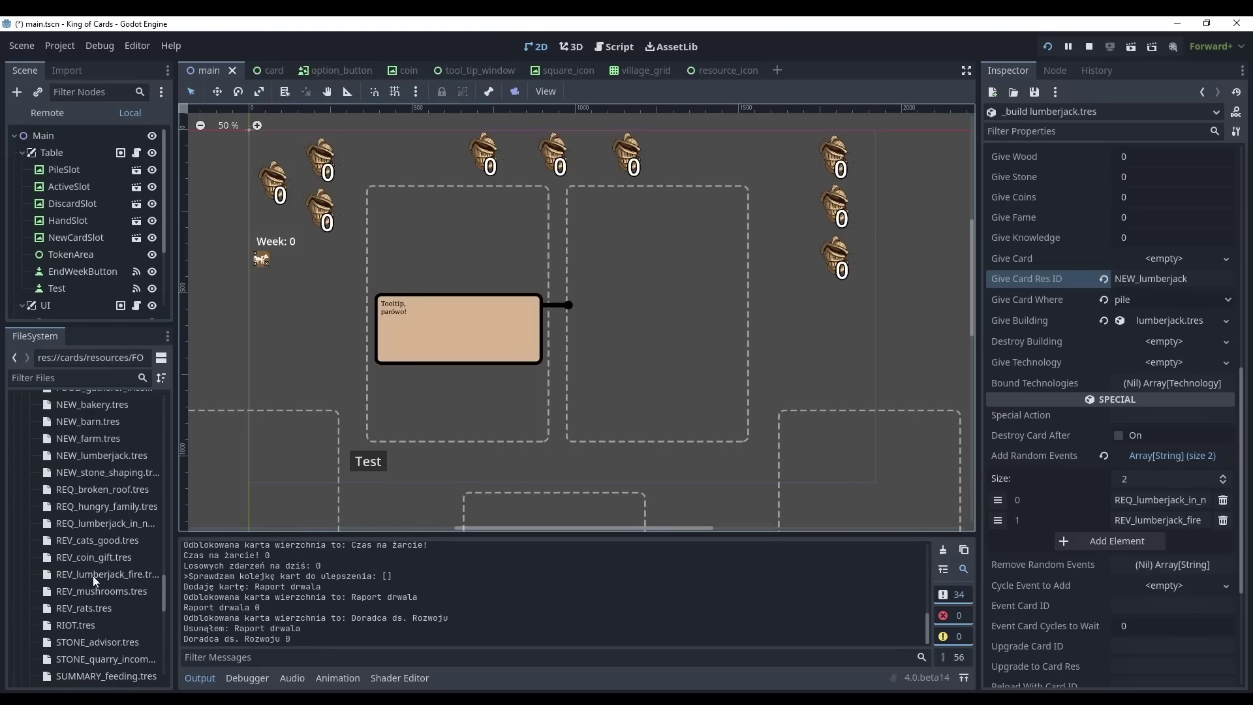
click(97, 523)
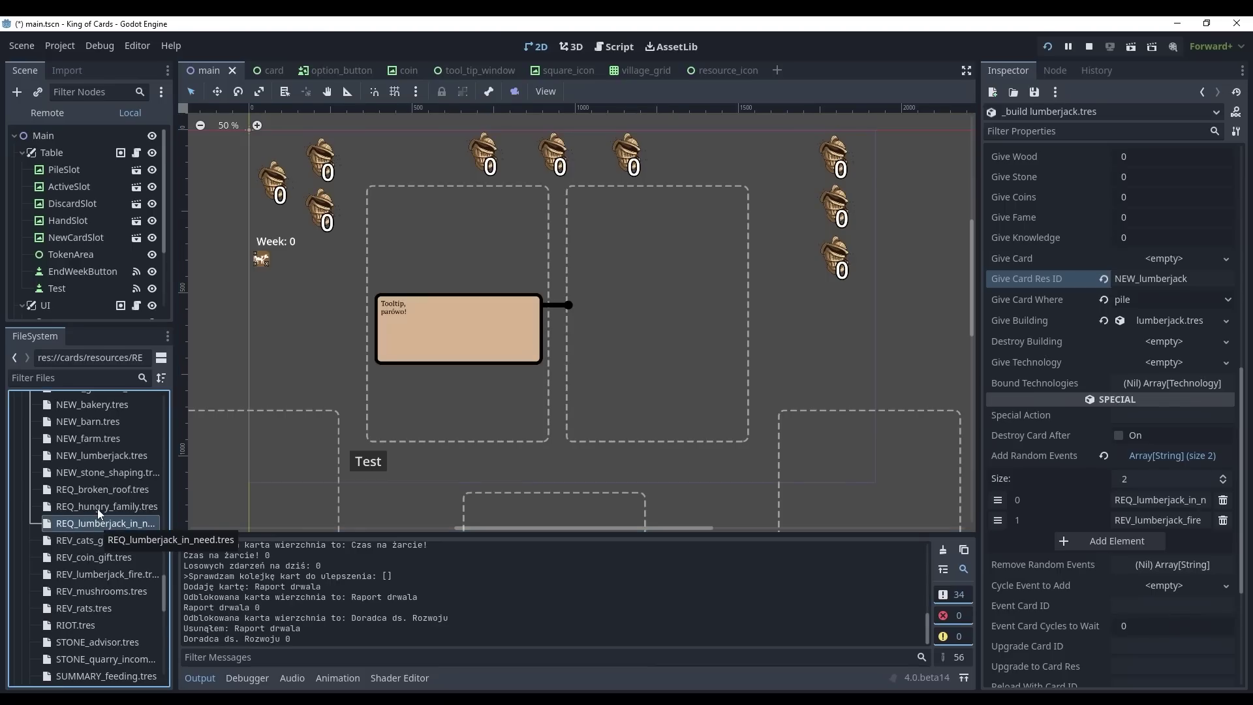
click(92, 568)
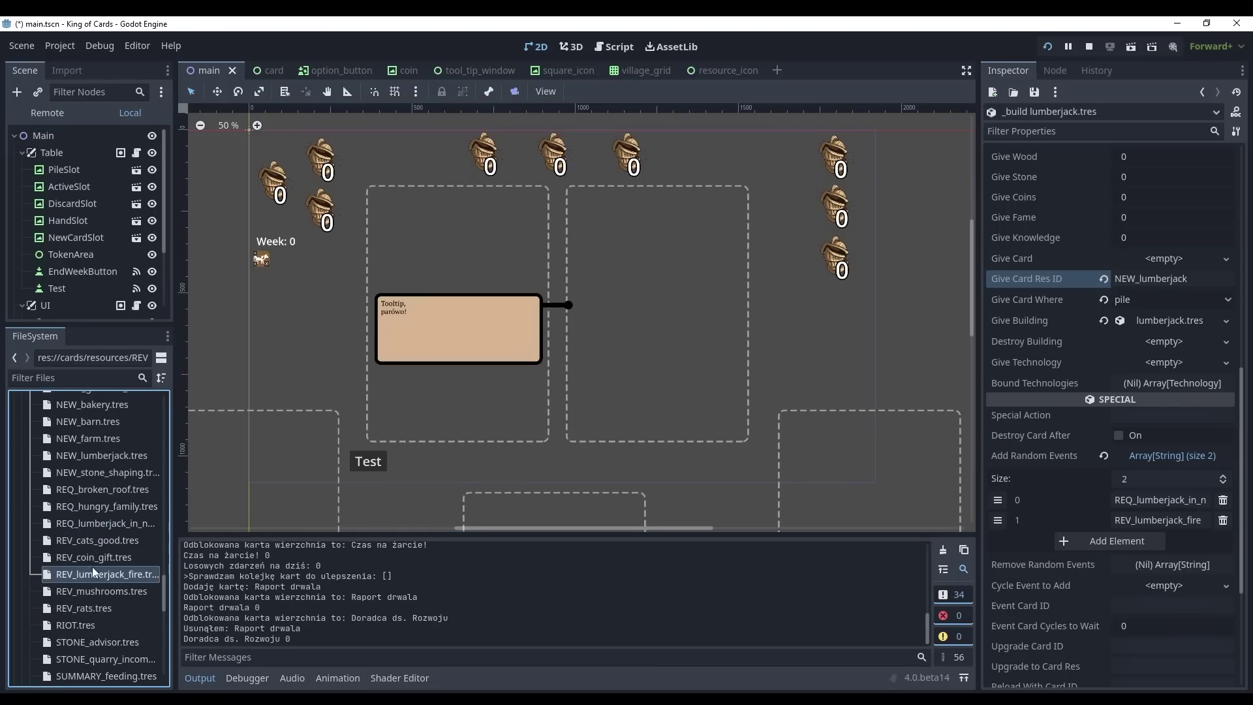
right_click(96, 574)
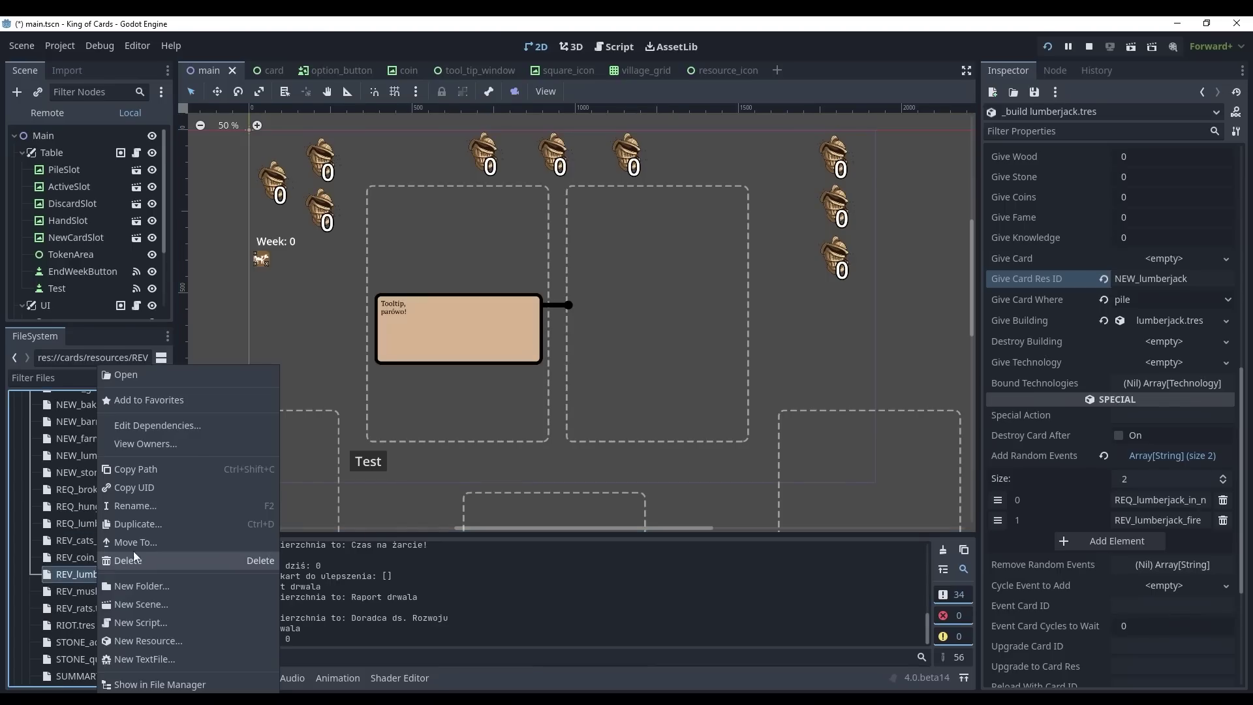
click(136, 507)
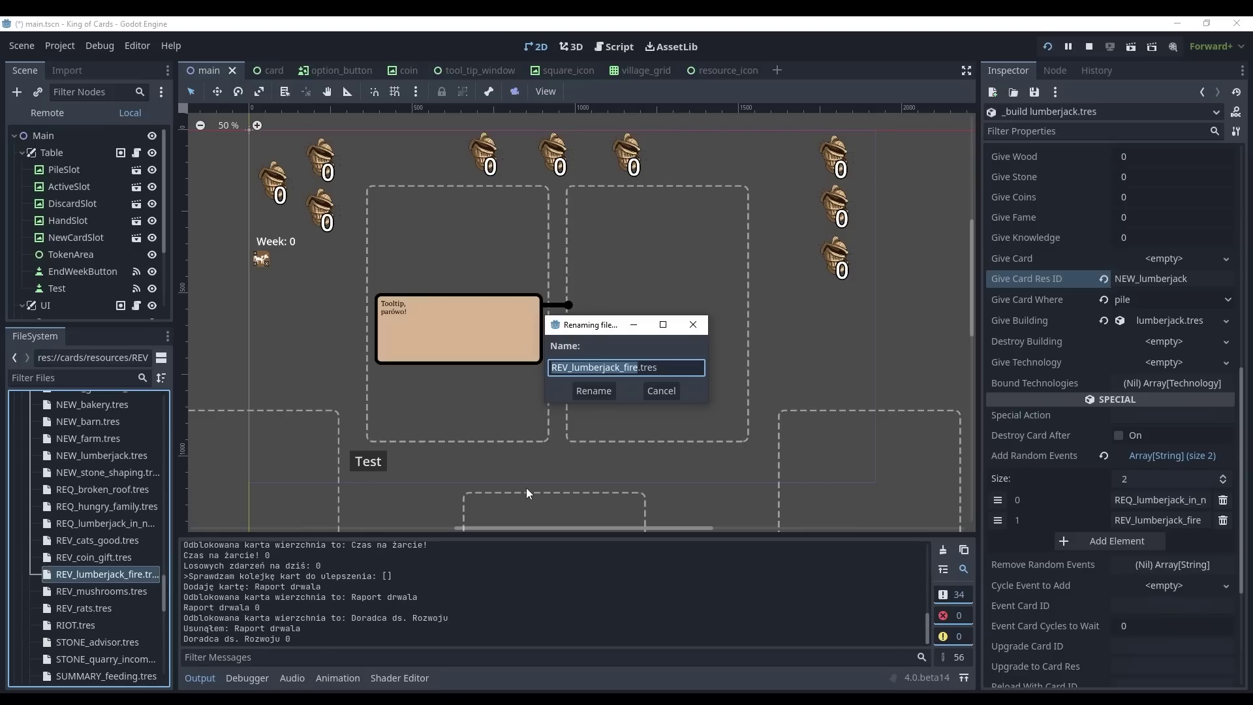
key(Escape)
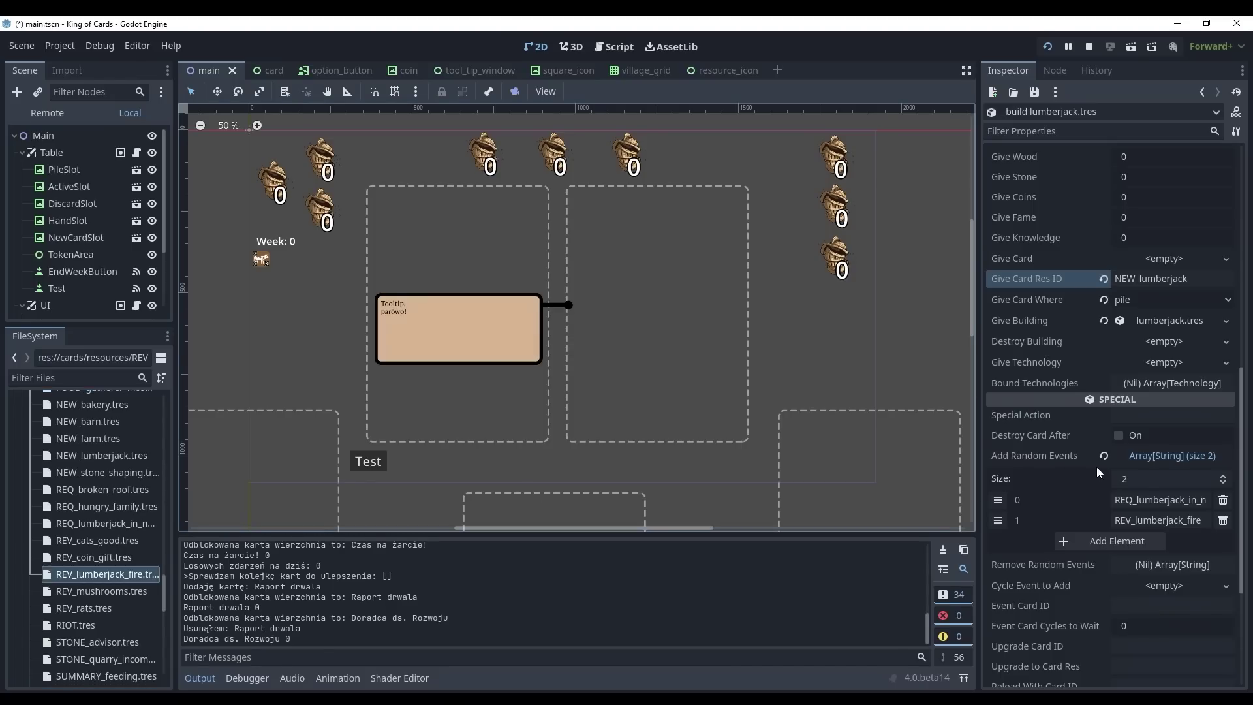
click(1158, 522)
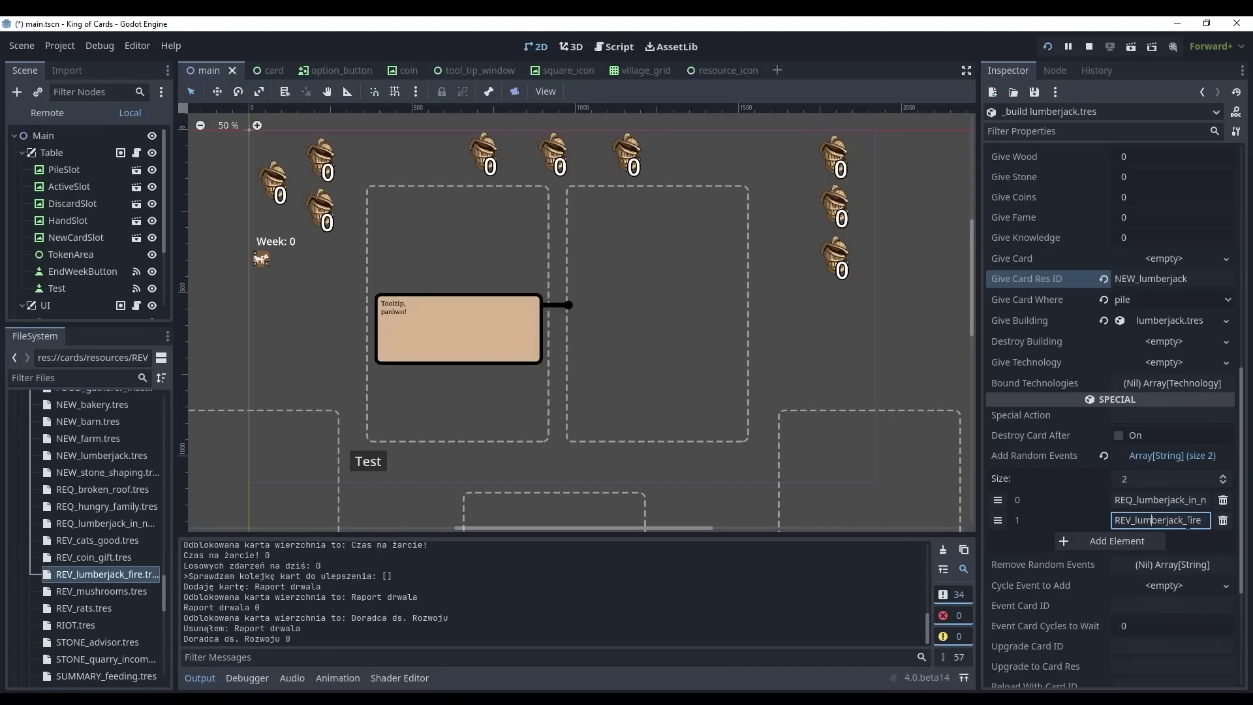
click(1164, 480)
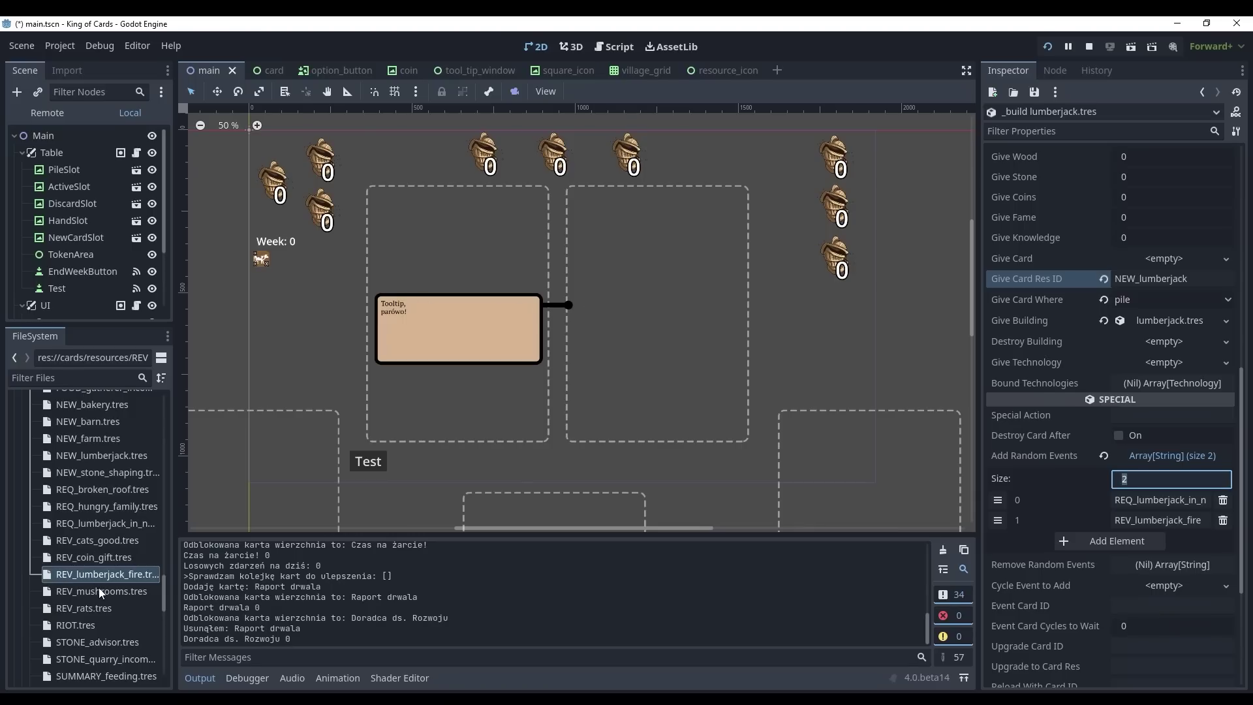
scroll(99, 587, down, 5)
Step: Open WOOD_depleted.tres and expand its global lumberjack option in the Inspector
click(86, 556)
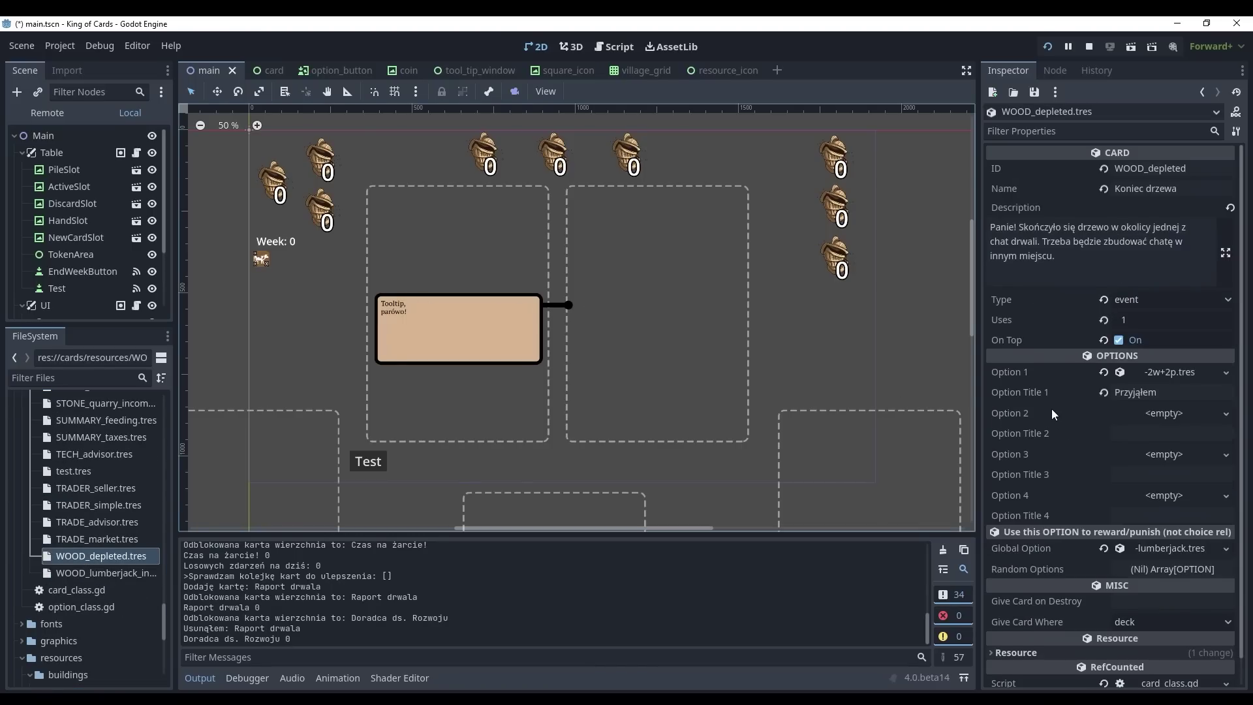
scroll(1051, 408, down, 1)
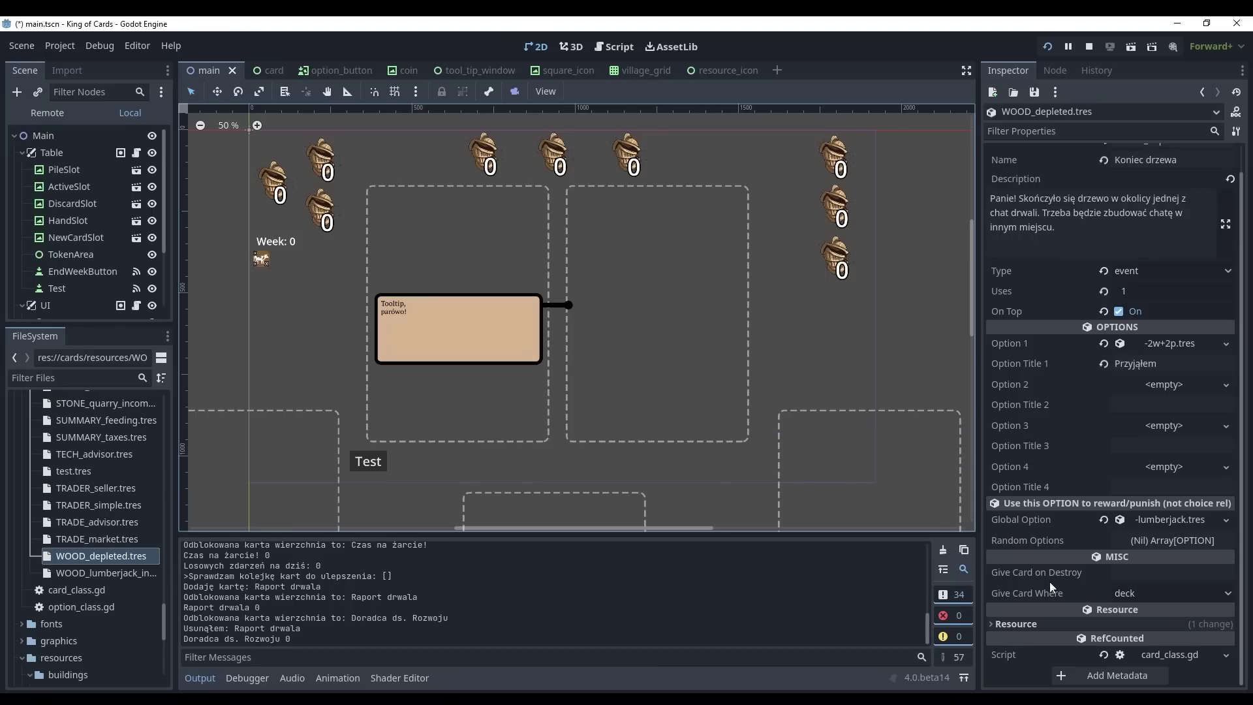
click(1169, 518)
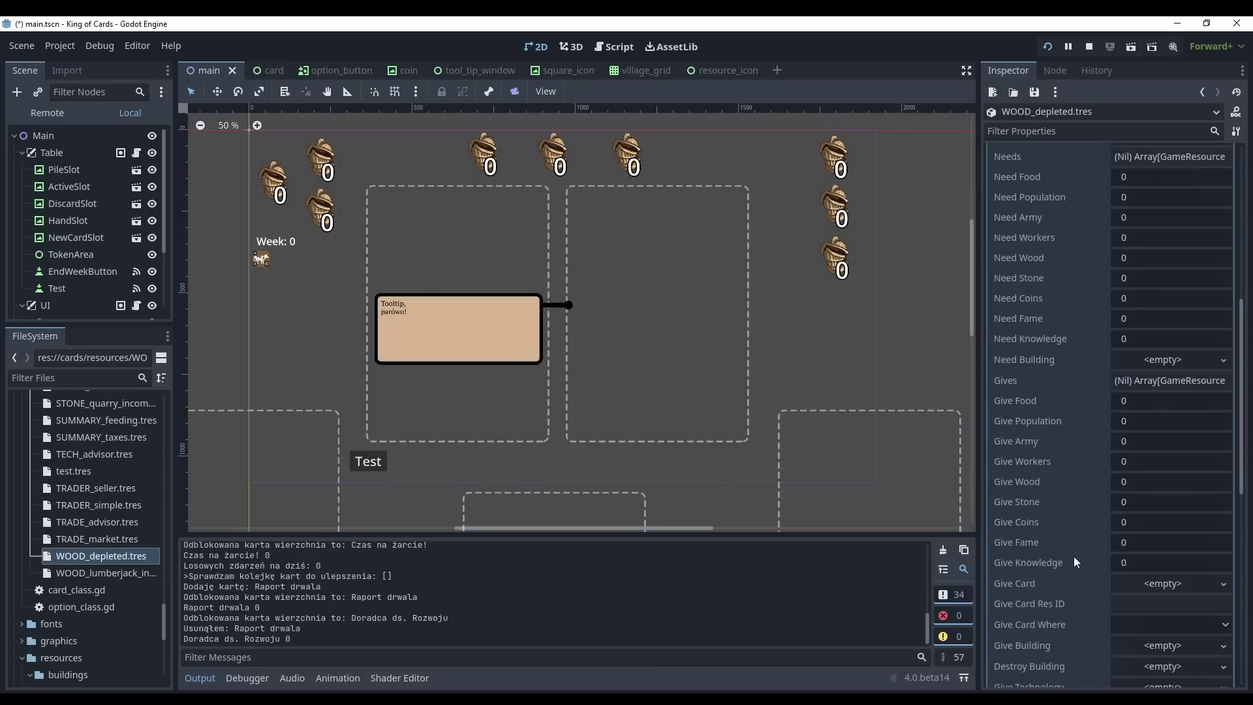
scroll(1074, 555, down, 10)
scroll(1074, 556, up, 2)
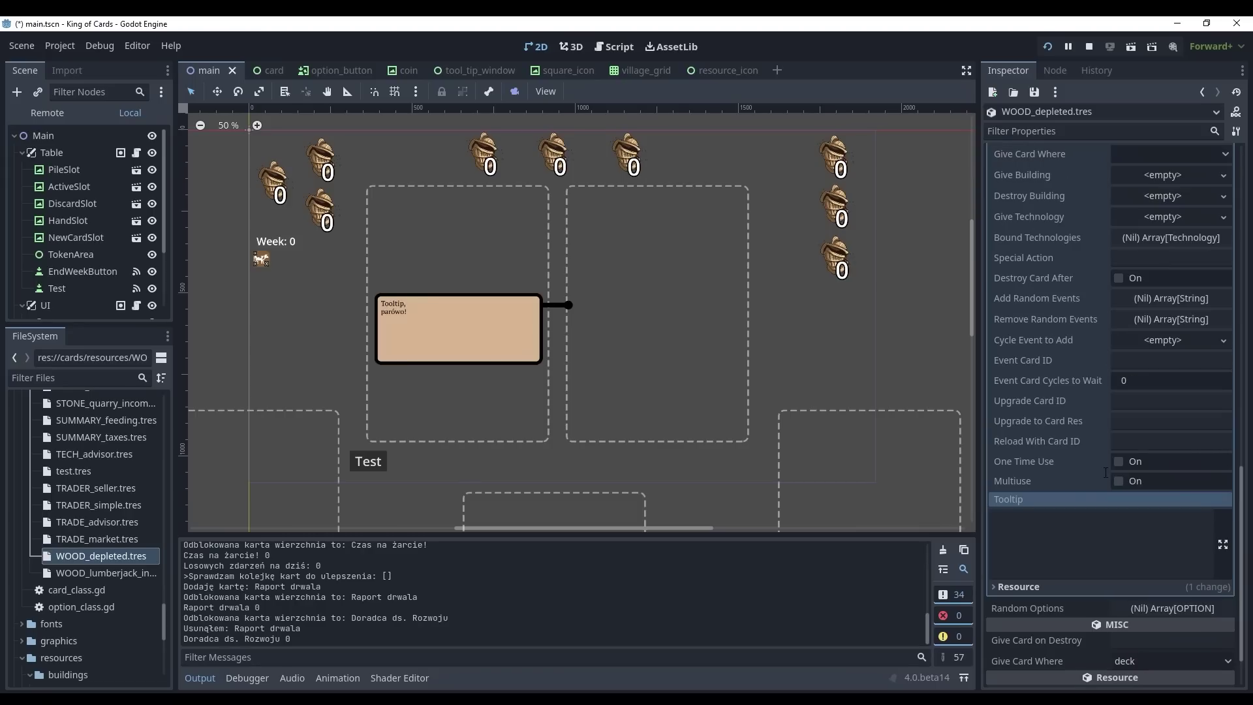
scroll(1085, 451, up, 2)
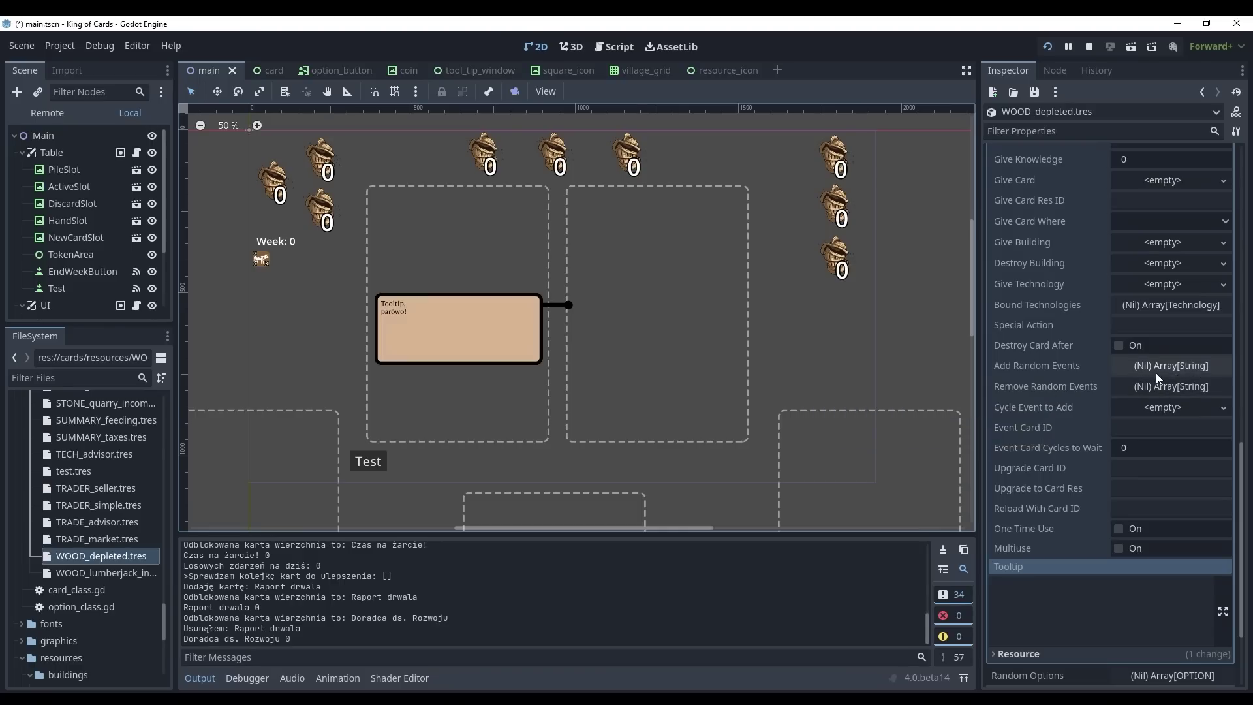
Step: Give Remove Random Events two entries, filling the first with REV_lumberjack_fire
click(1174, 385)
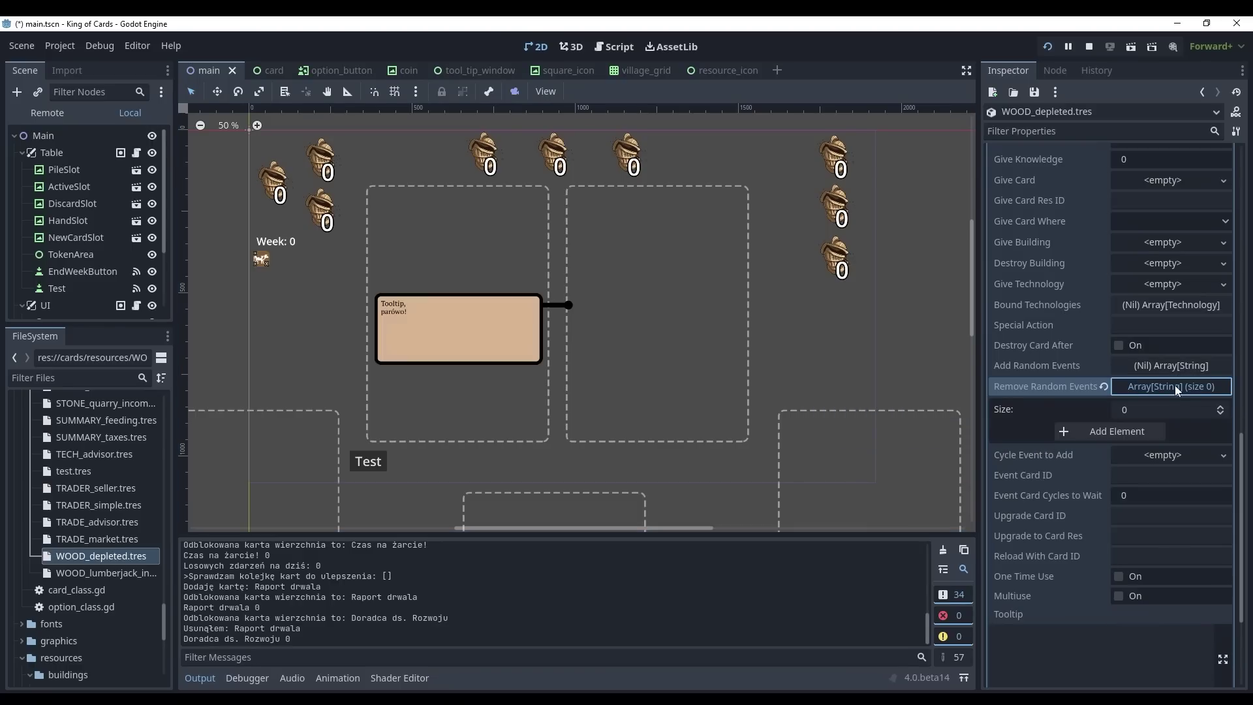
click(1220, 405)
click(1219, 406)
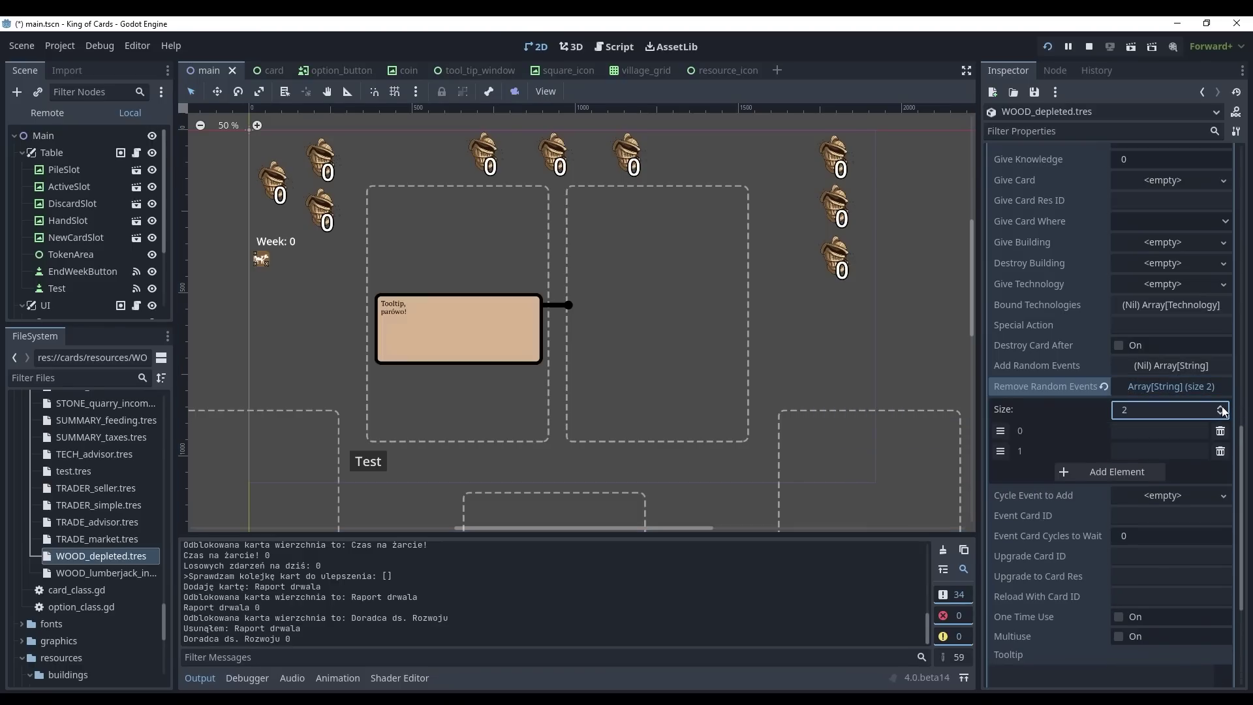
click(1177, 429)
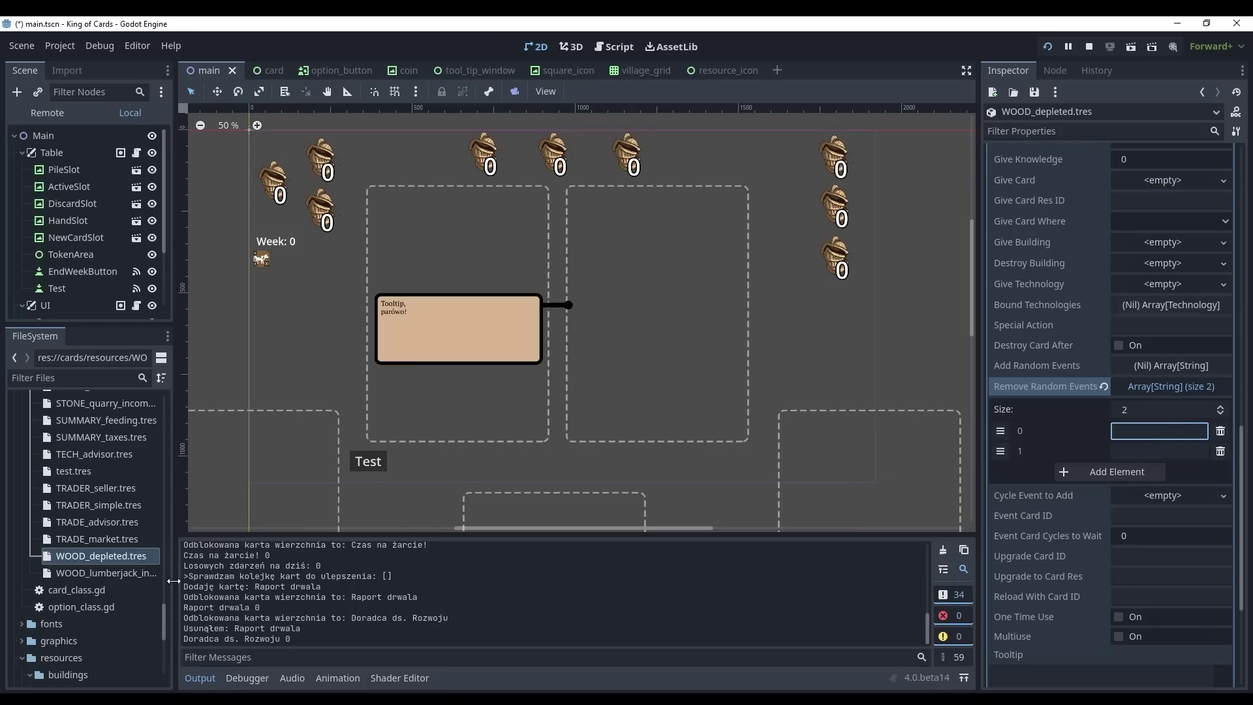
scroll(105, 542, up, 5)
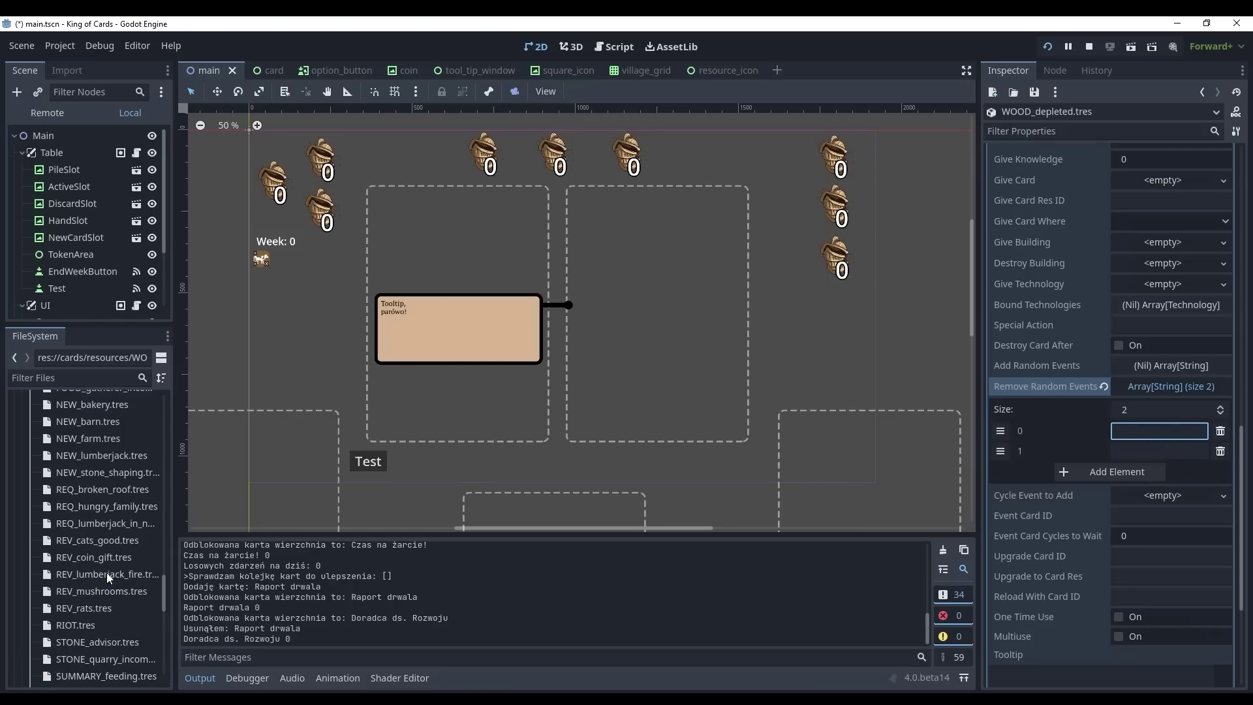
click(91, 551)
click(94, 570)
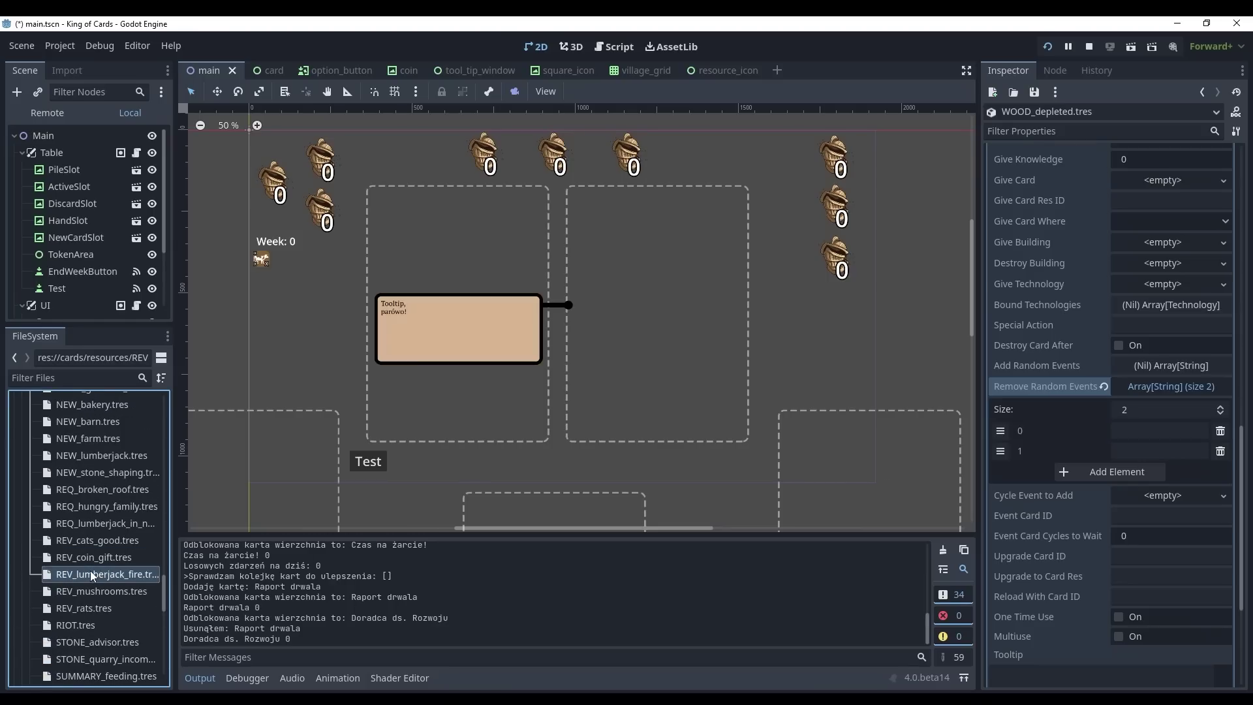
right_click(88, 570)
click(72, 570)
key(F2)
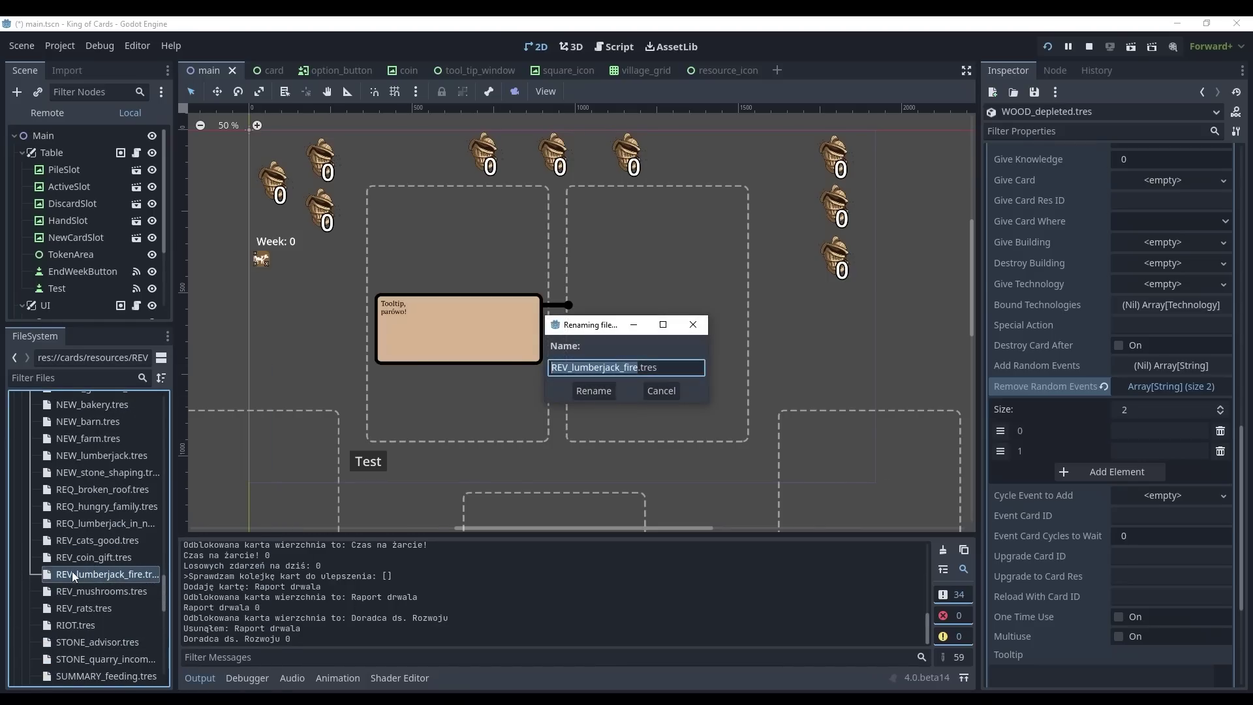
key(Escape)
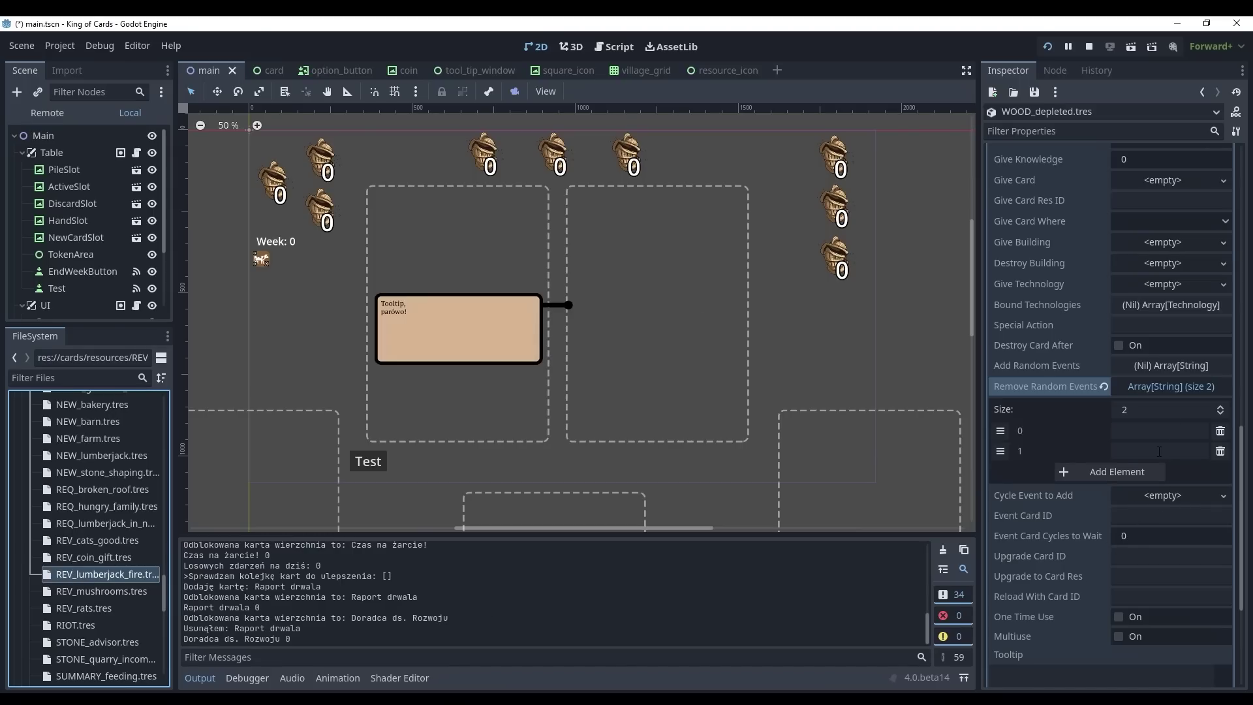
click(1145, 428)
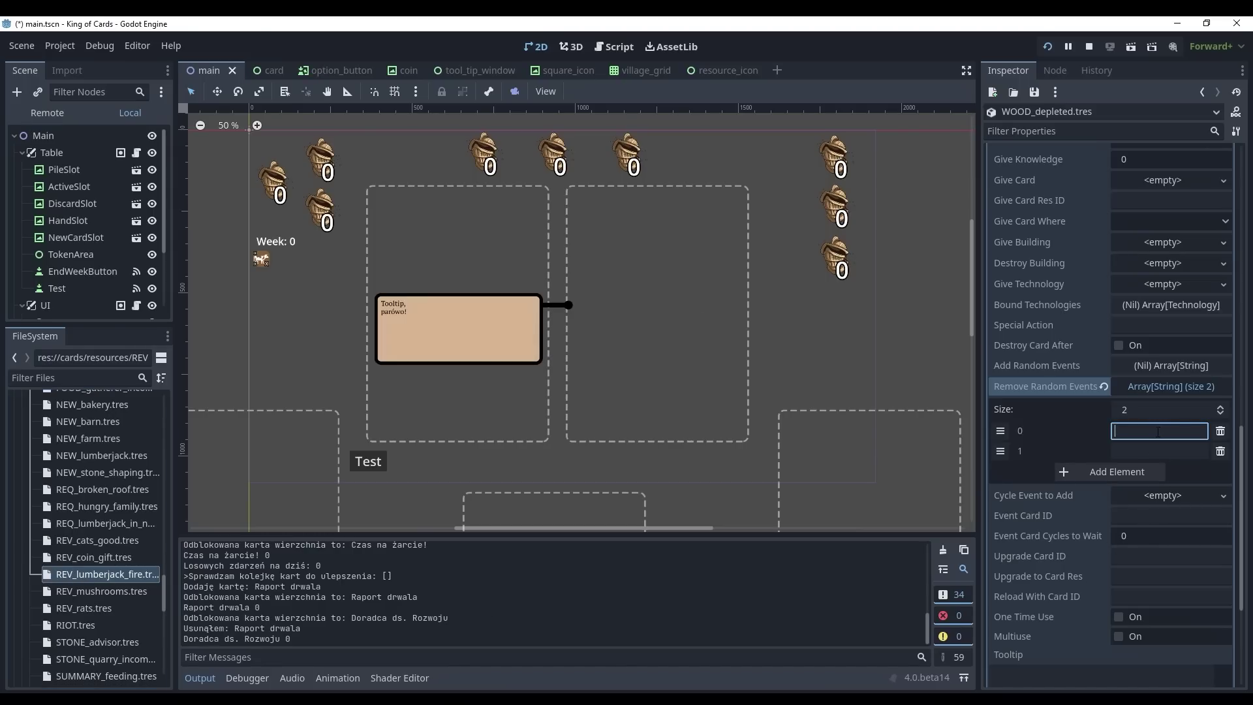
text(REV_lumberjack_fire)
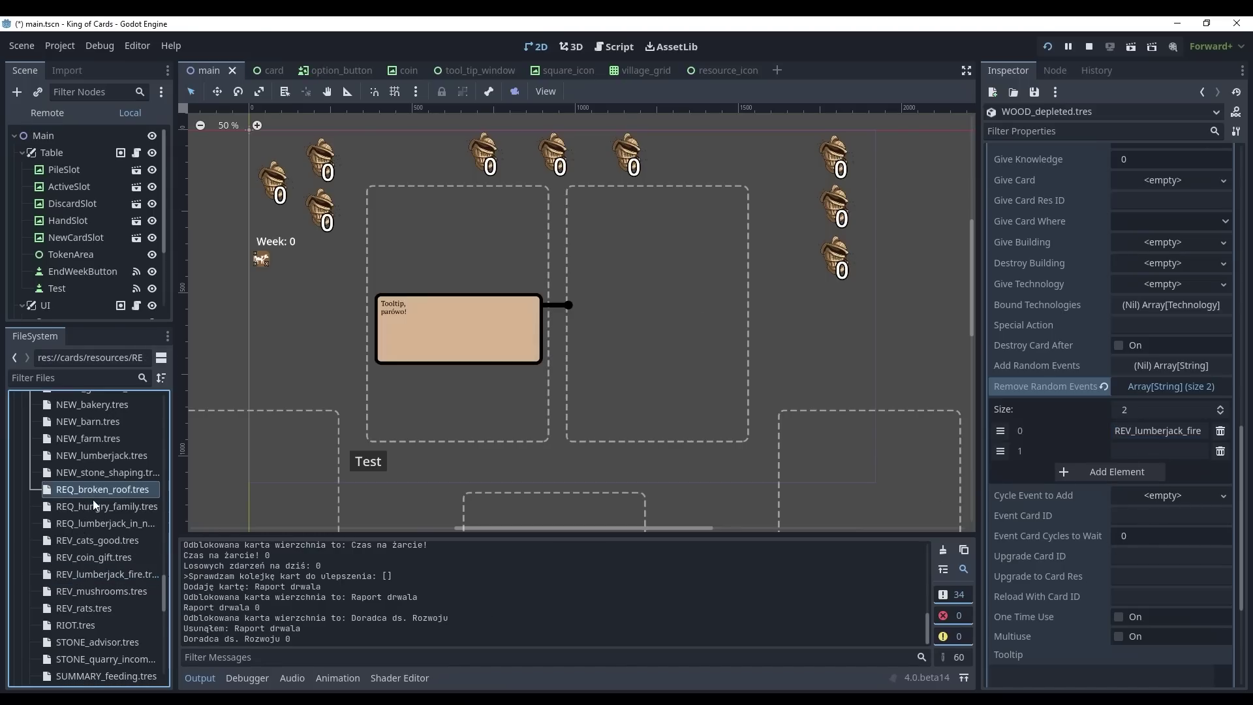
Step: Set the second removal entry to REQ_lumberjack_in_need and save the scene
right_click(89, 527)
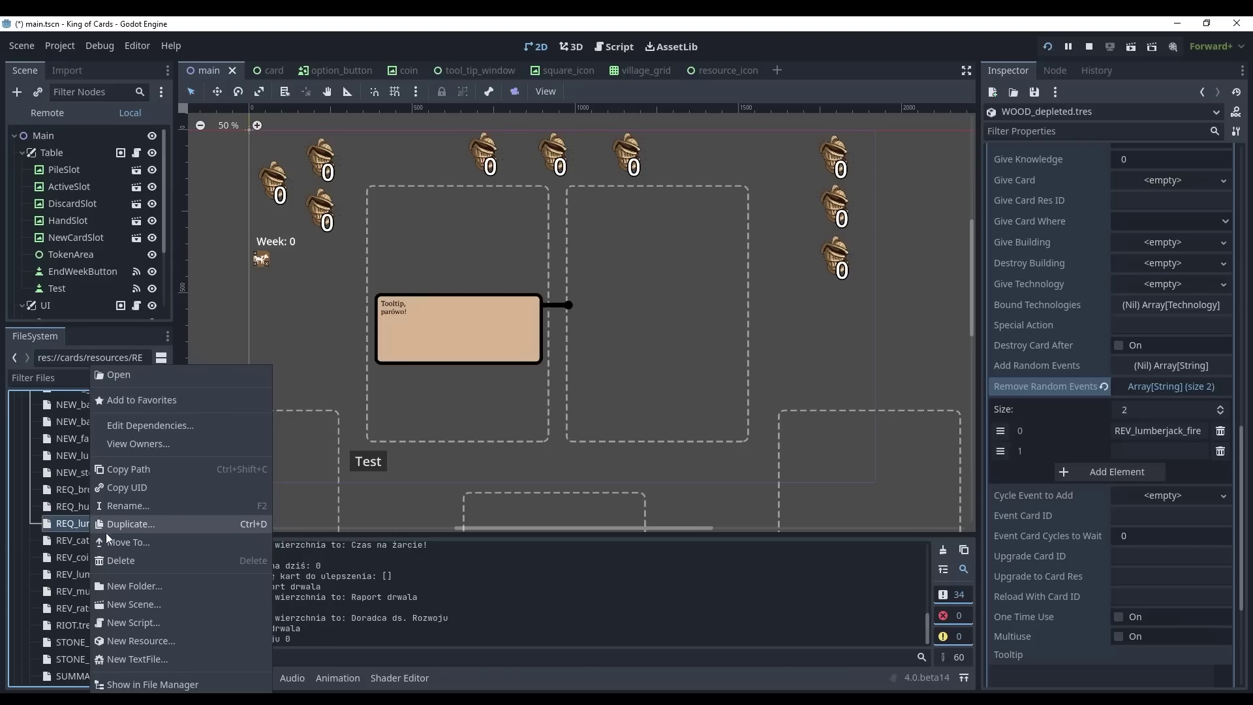
click(134, 506)
key(ctrl+c)
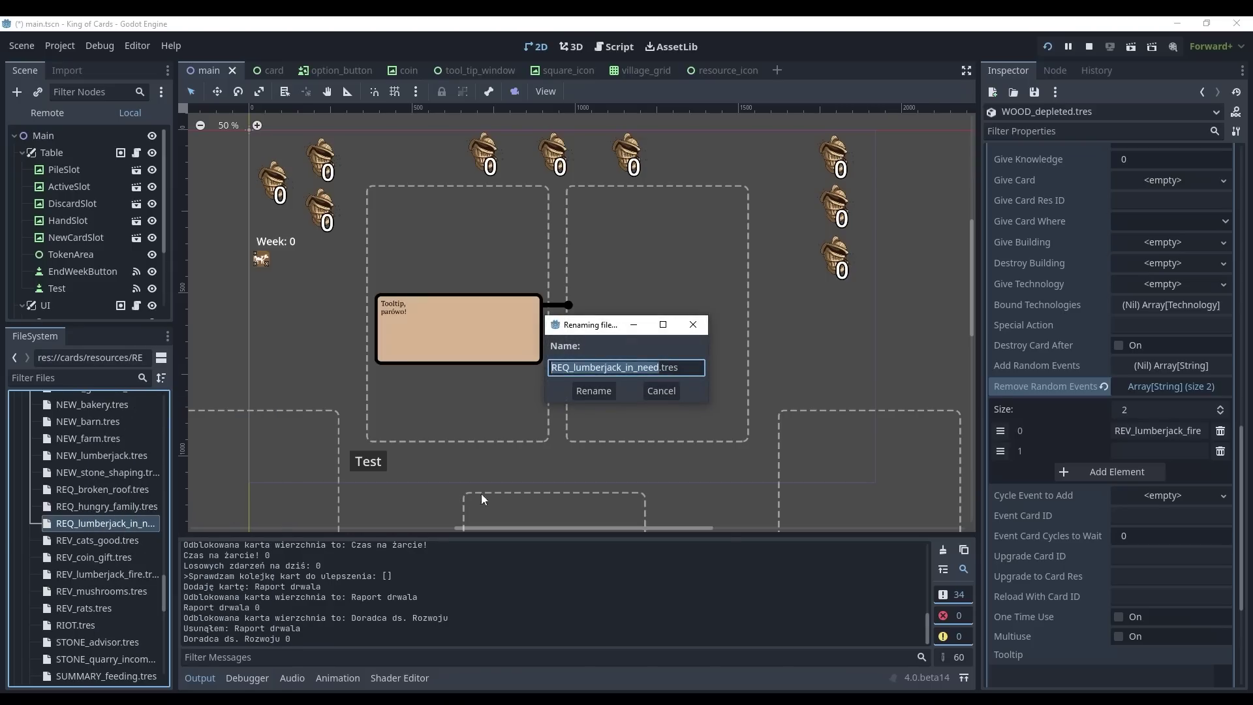
click(1158, 451)
key(ctrl+v)
key(ctrl+s)
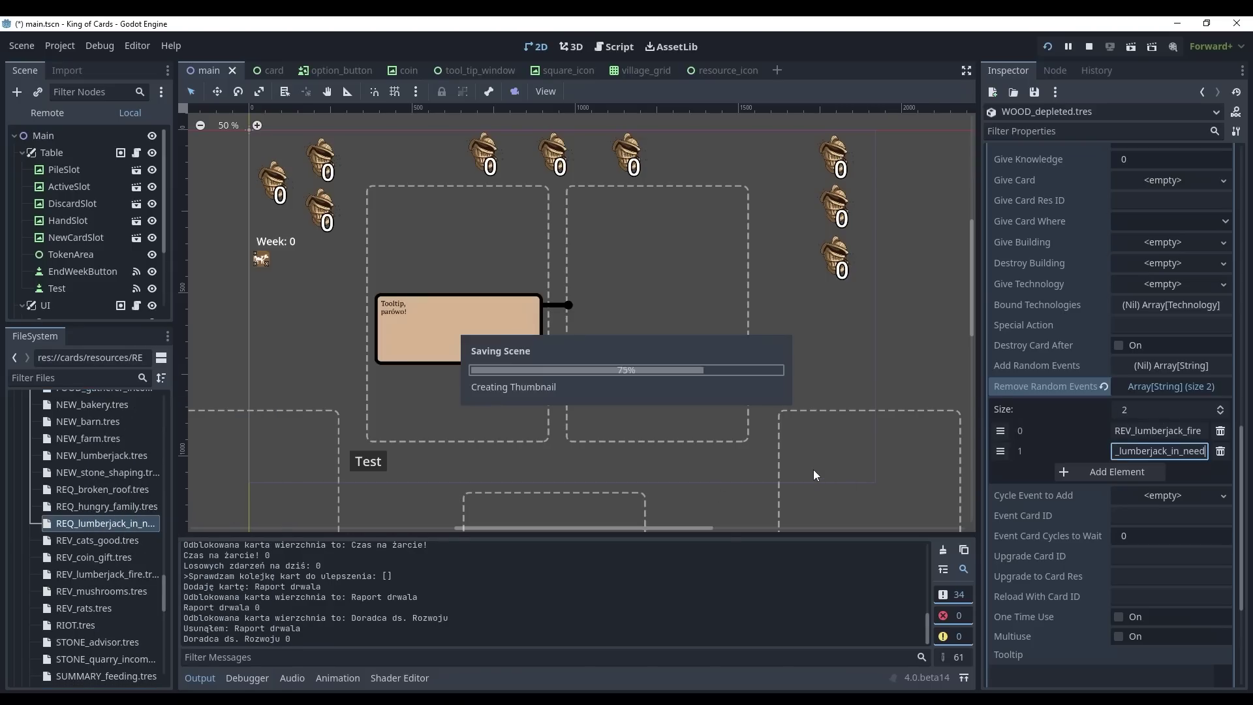
Step: Scroll the Inspector to the top and collapse the lumberjack global option's details
scroll(1155, 389, up, 5)
scroll(1156, 388, up, 5)
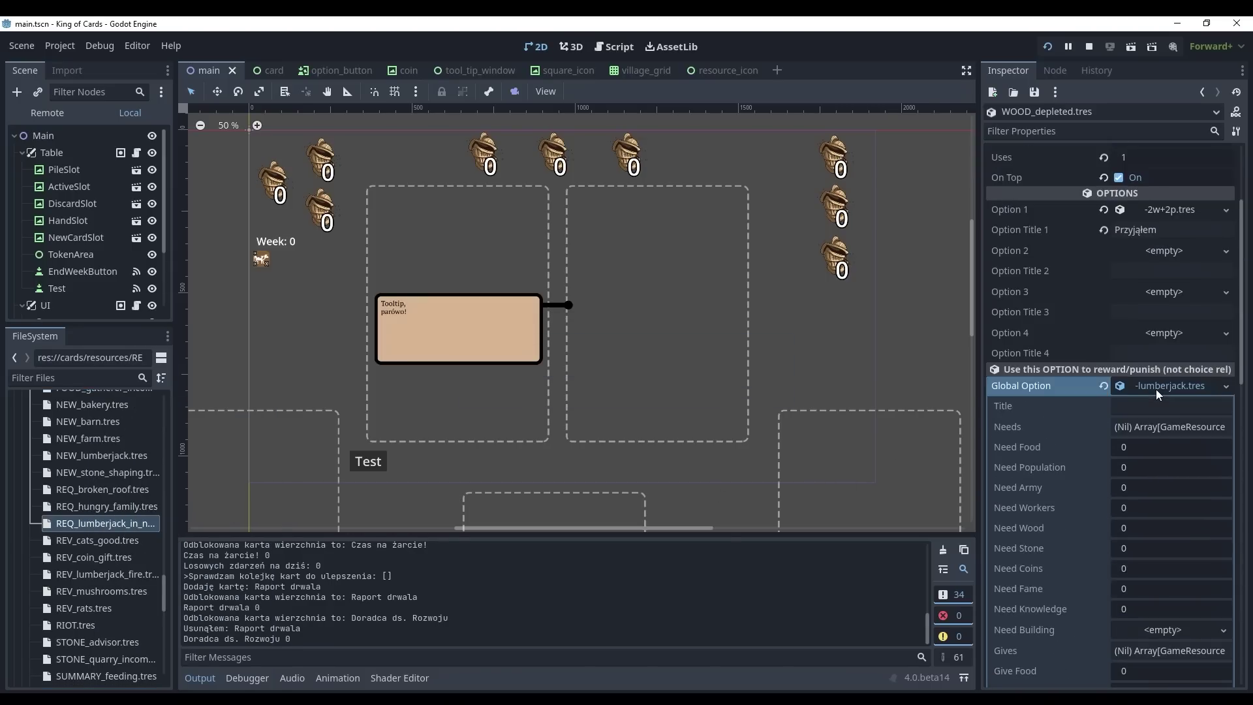
scroll(1142, 326, up, 5)
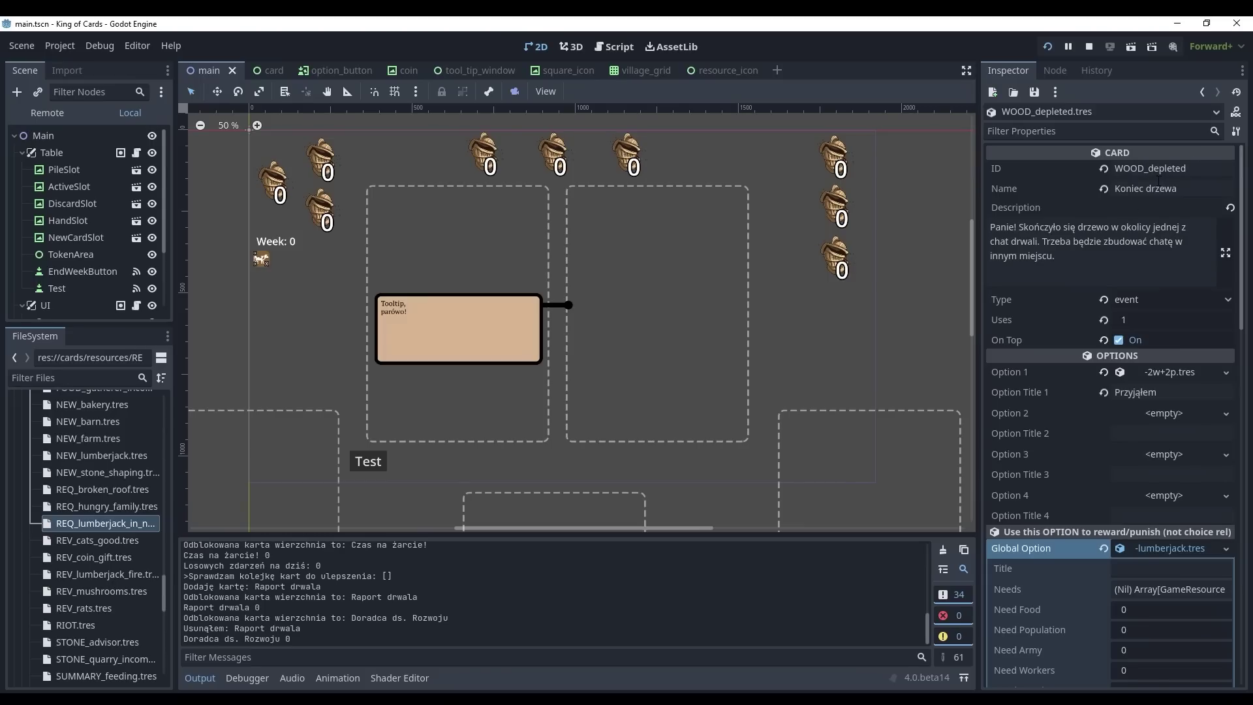
click(1169, 548)
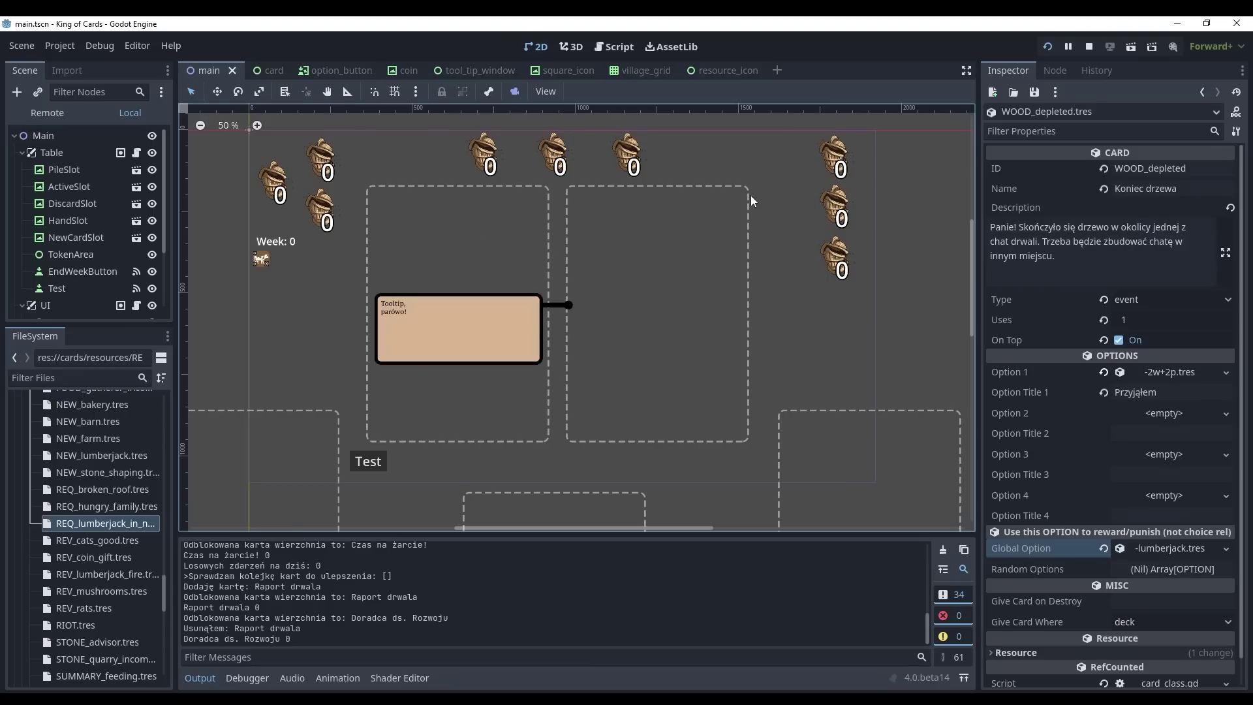
click(1156, 554)
click(1153, 555)
Step: Create an empty Random Options list and expand option -2w+2p.tres, titled 'Zignoruj'
click(1152, 570)
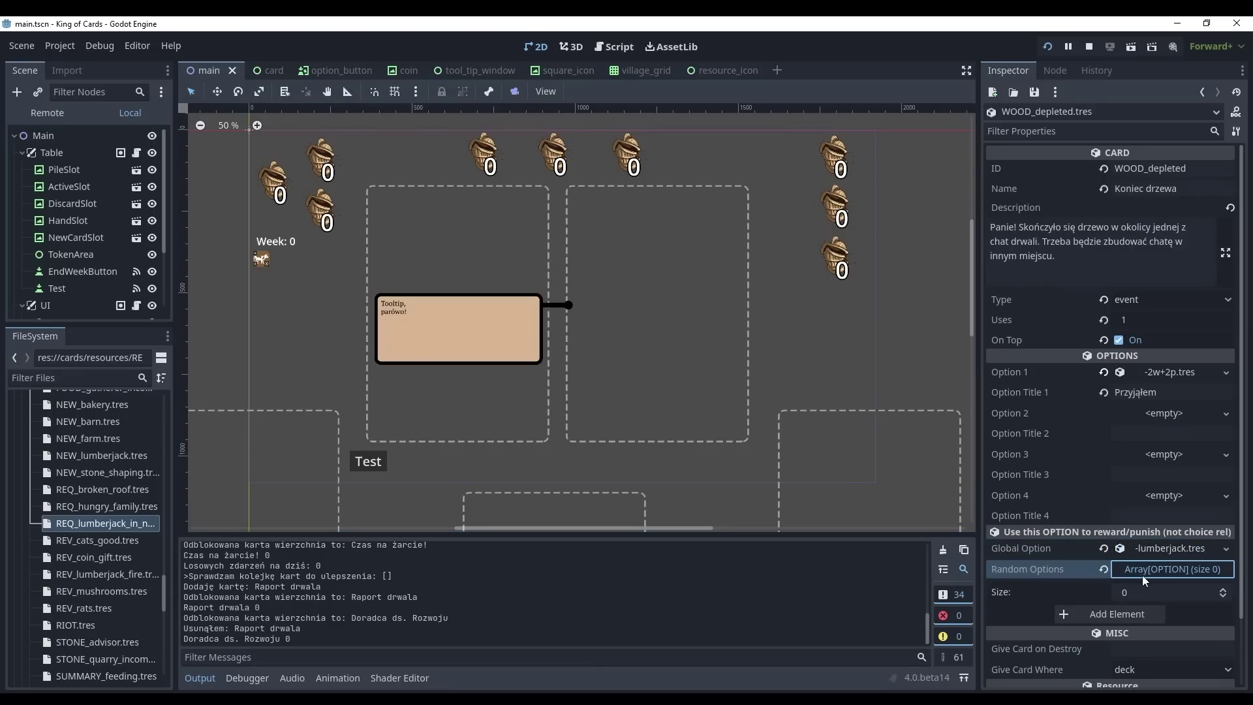
click(1142, 574)
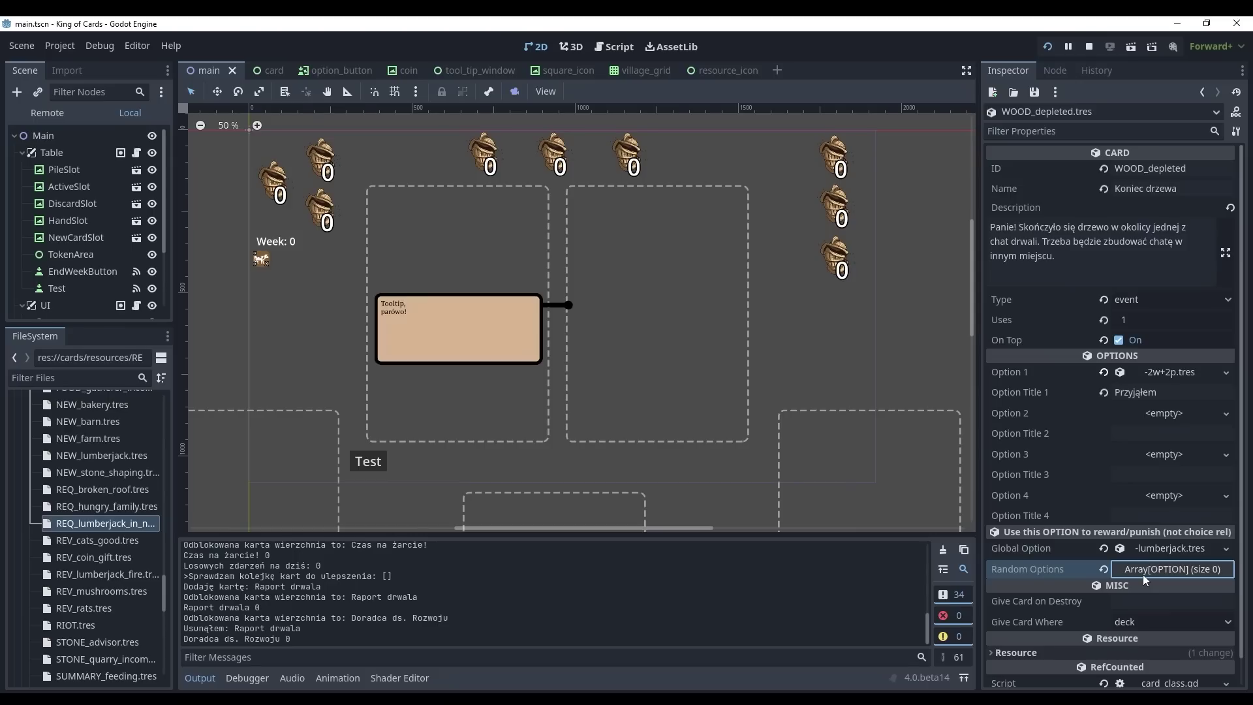
click(1143, 577)
click(1143, 578)
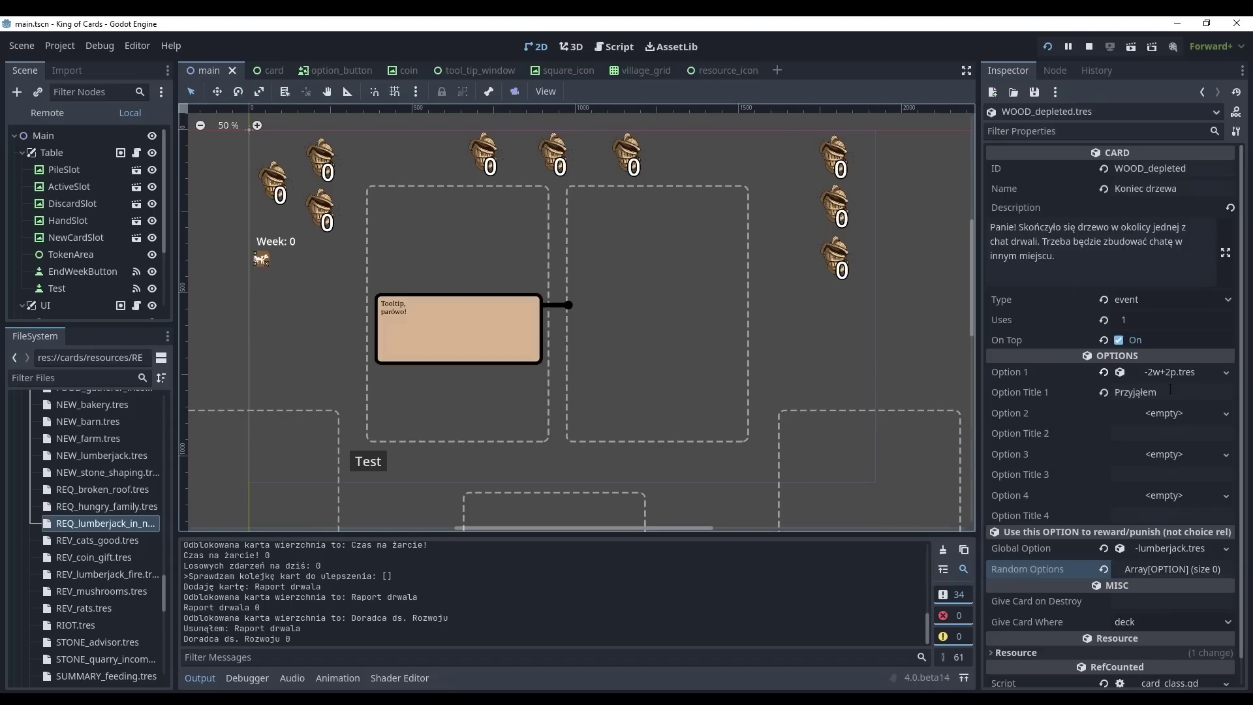
click(1184, 372)
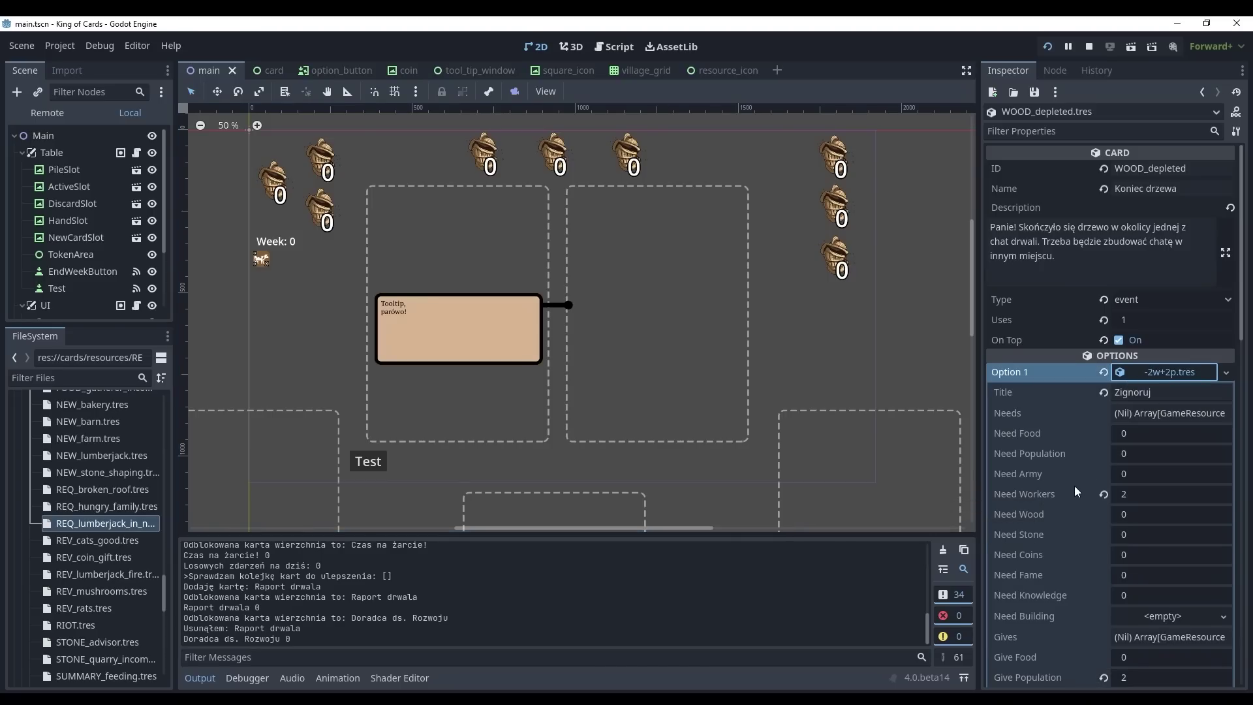
Step: Open cards/options/20g-5f.tres (needs 20 coins, gives 5 food) and switch to the Script workspace
click(1149, 376)
scroll(56, 537, down, 5)
scroll(68, 534, down, 5)
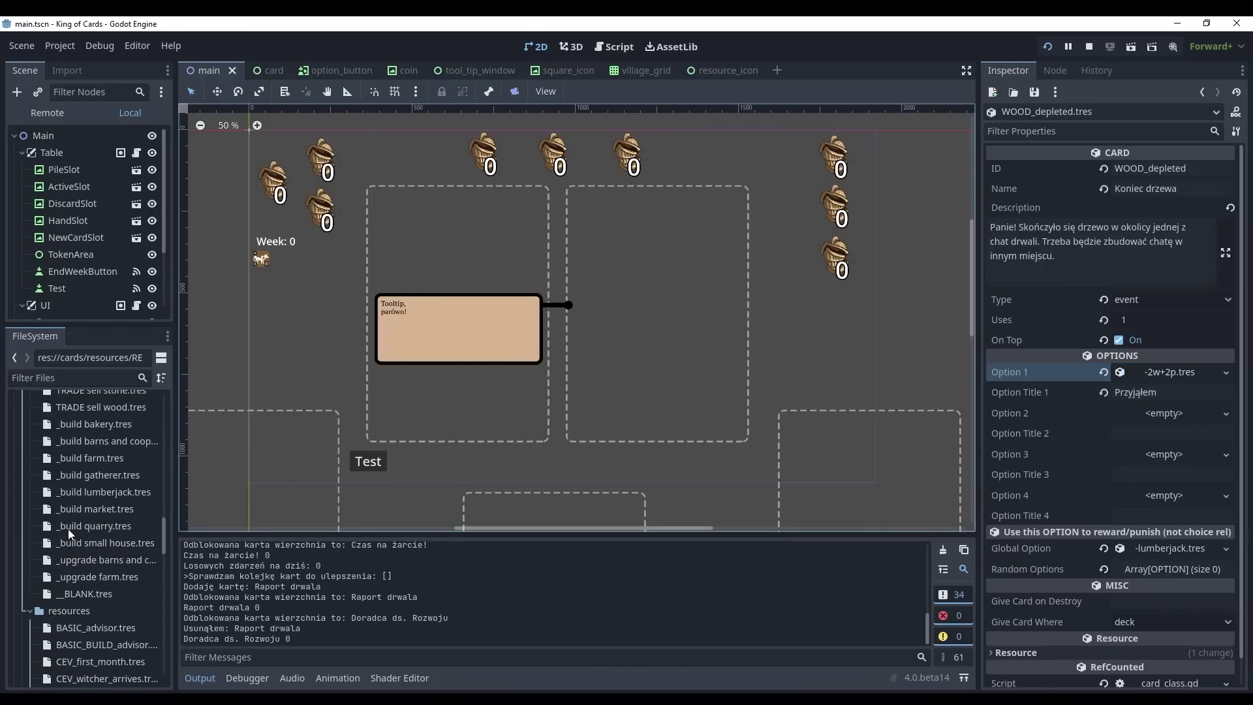
scroll(68, 528, up, 5)
scroll(70, 526, up, 5)
scroll(69, 525, up, 5)
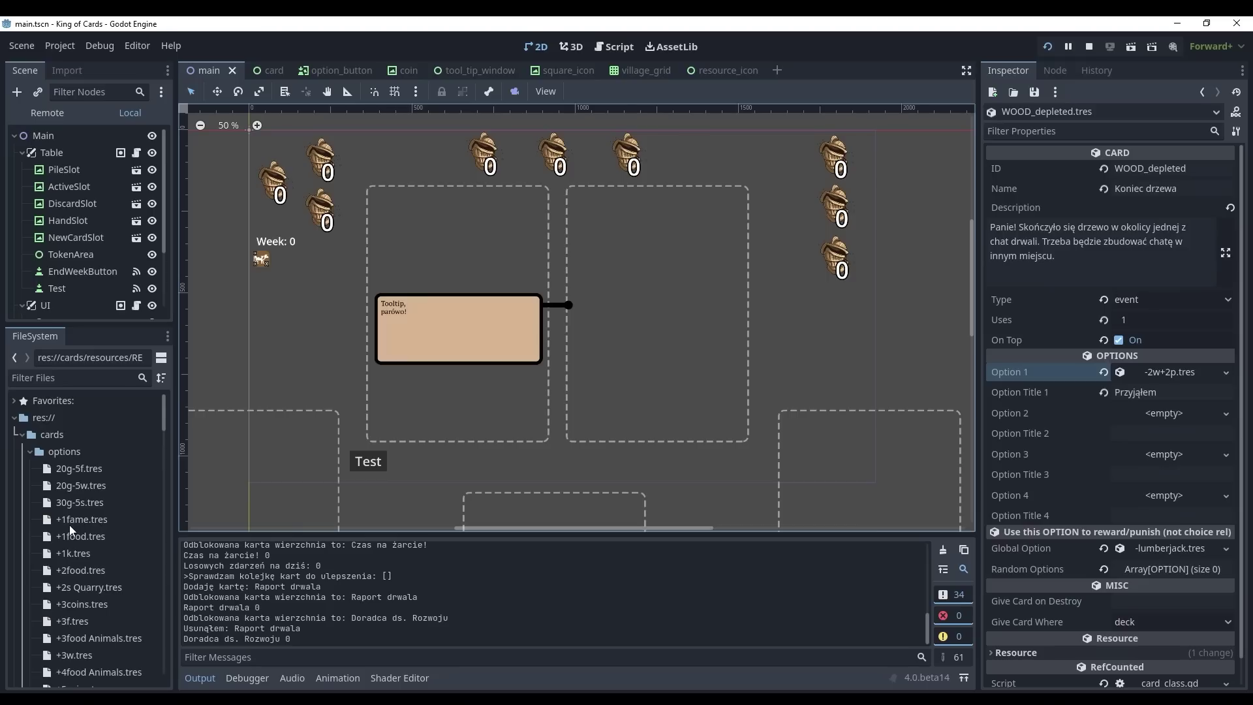
click(90, 485)
click(78, 467)
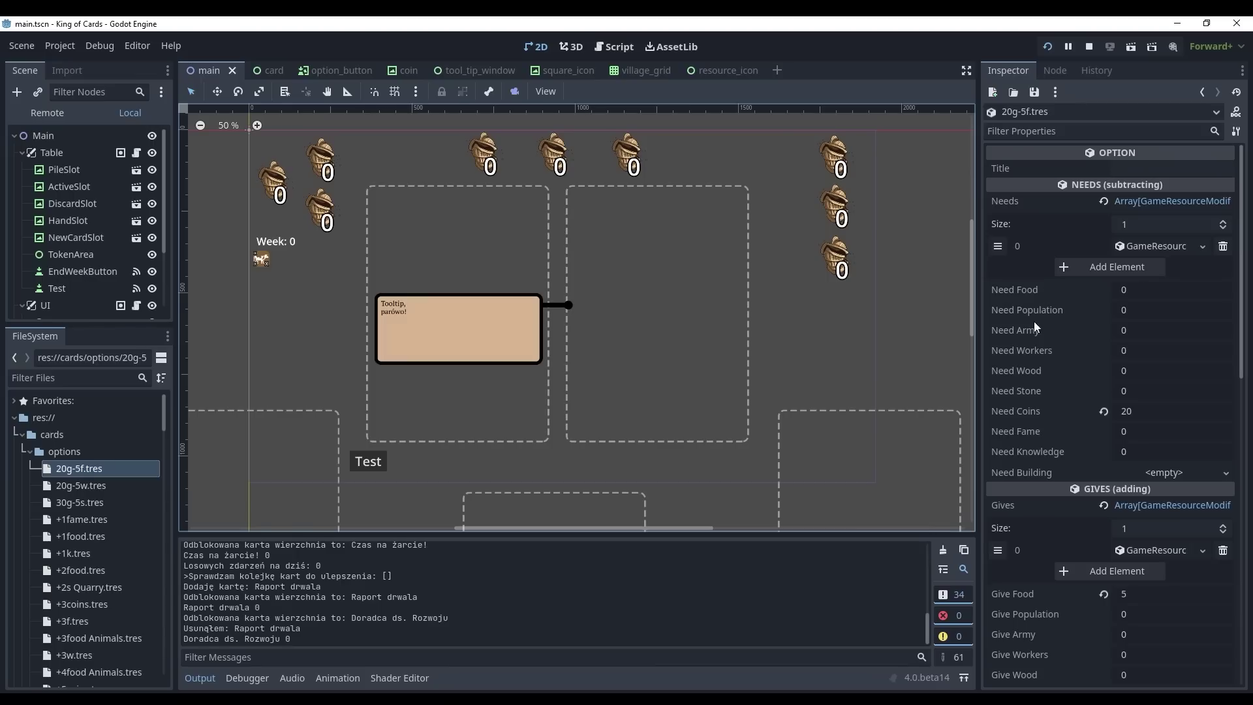
click(616, 47)
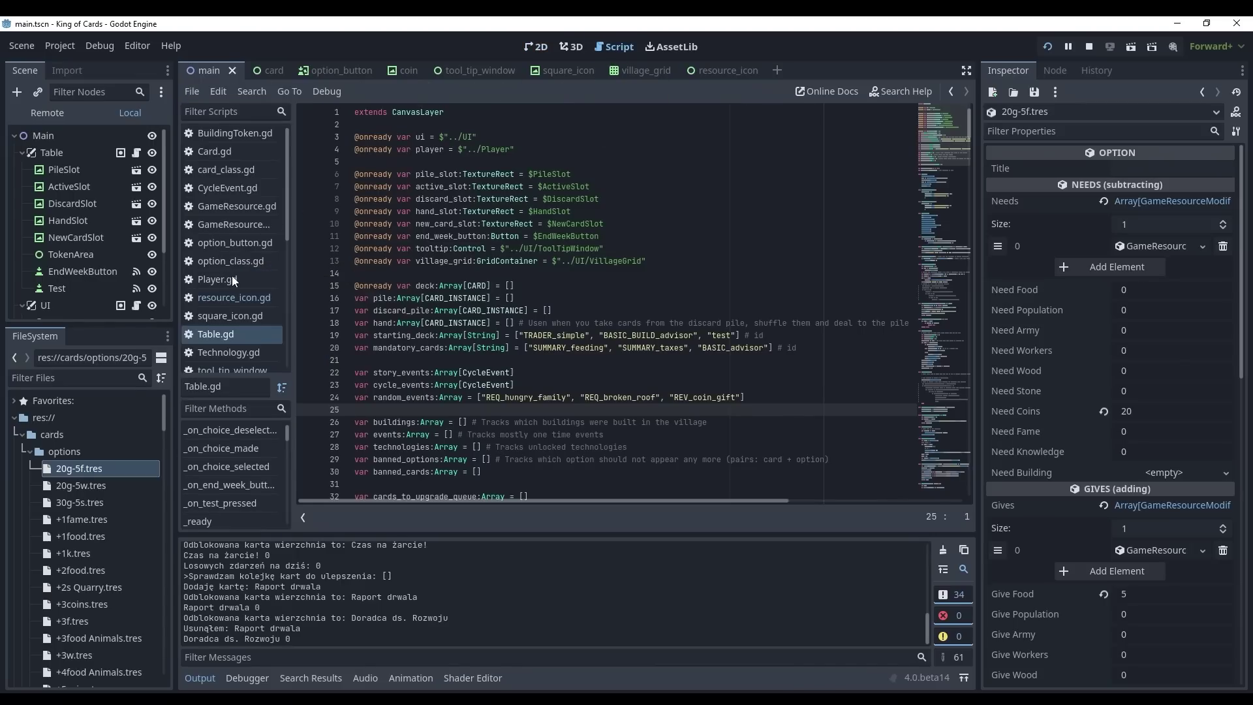
Step: Open option_class.gd and review its block of individual need fields
click(221, 262)
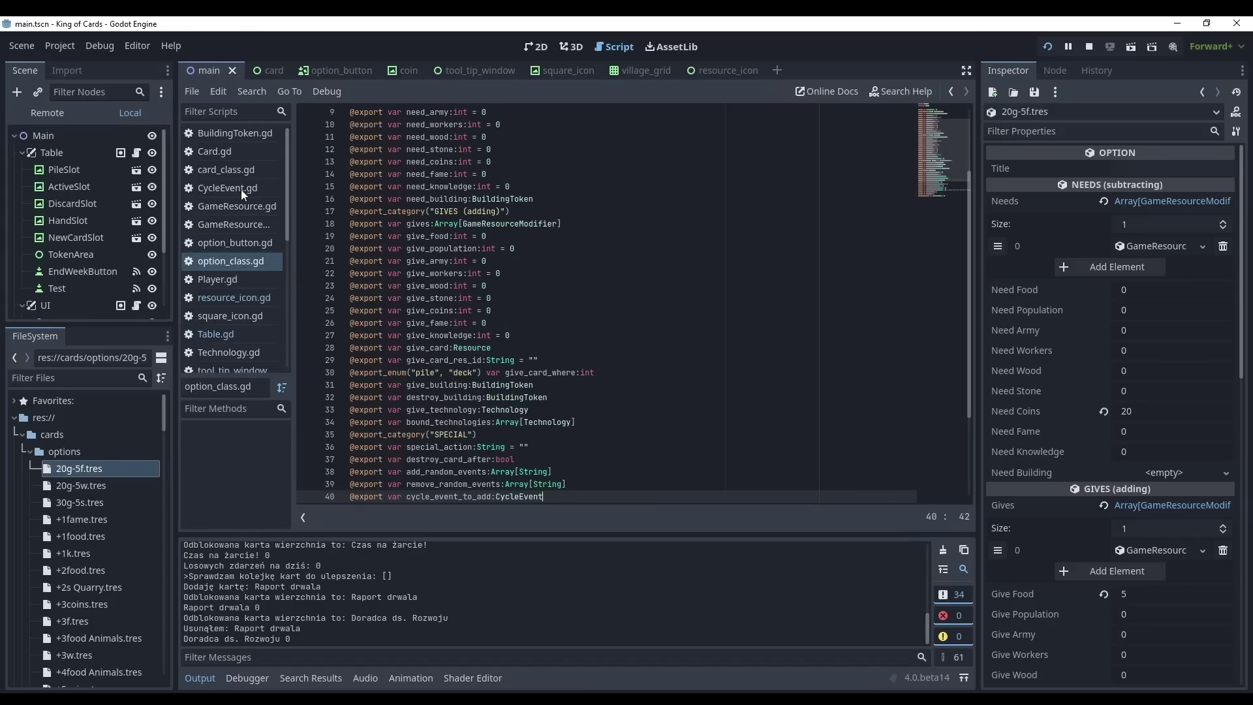
scroll(588, 311, up, 3)
scroll(626, 297, down, 6)
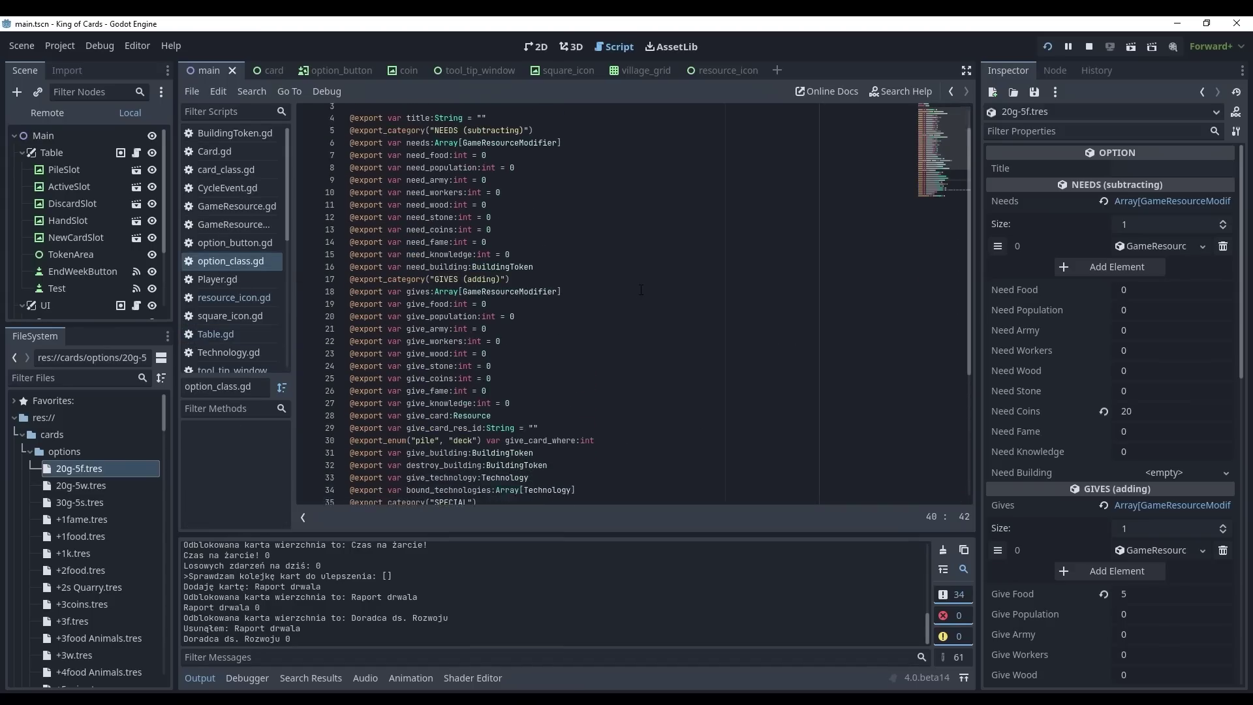
scroll(586, 364, up, 6)
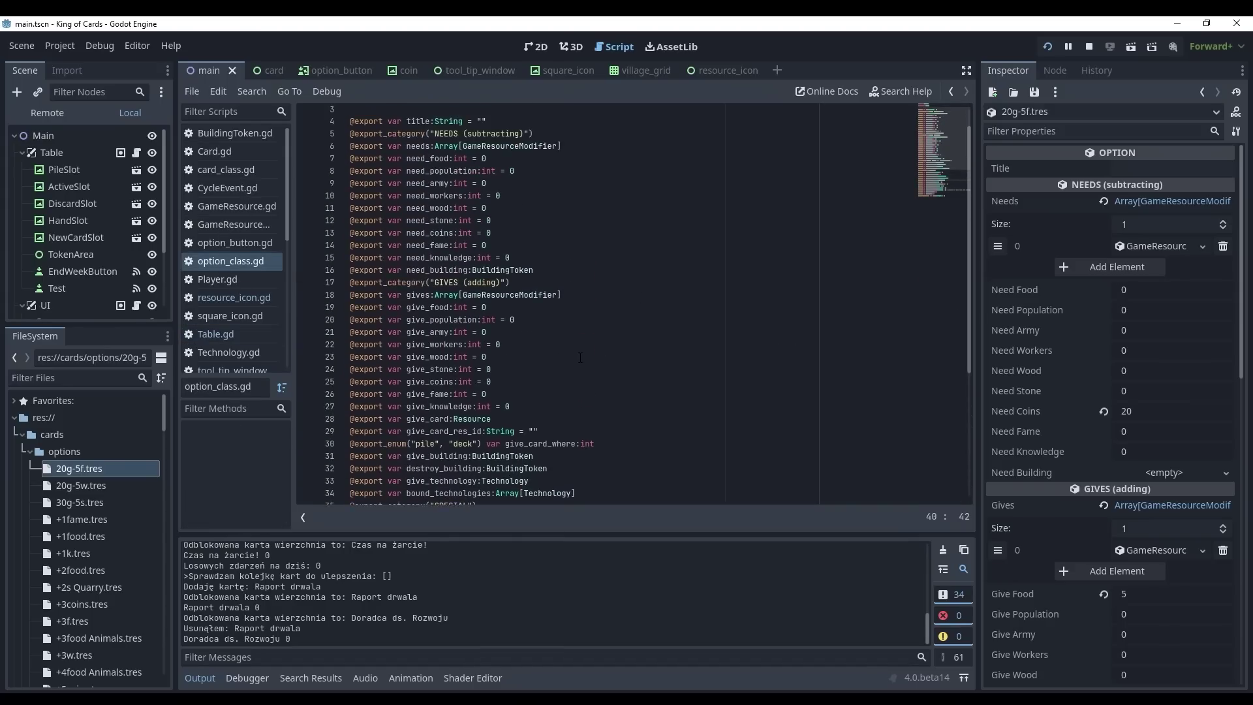
drag(512, 287, 237, 189)
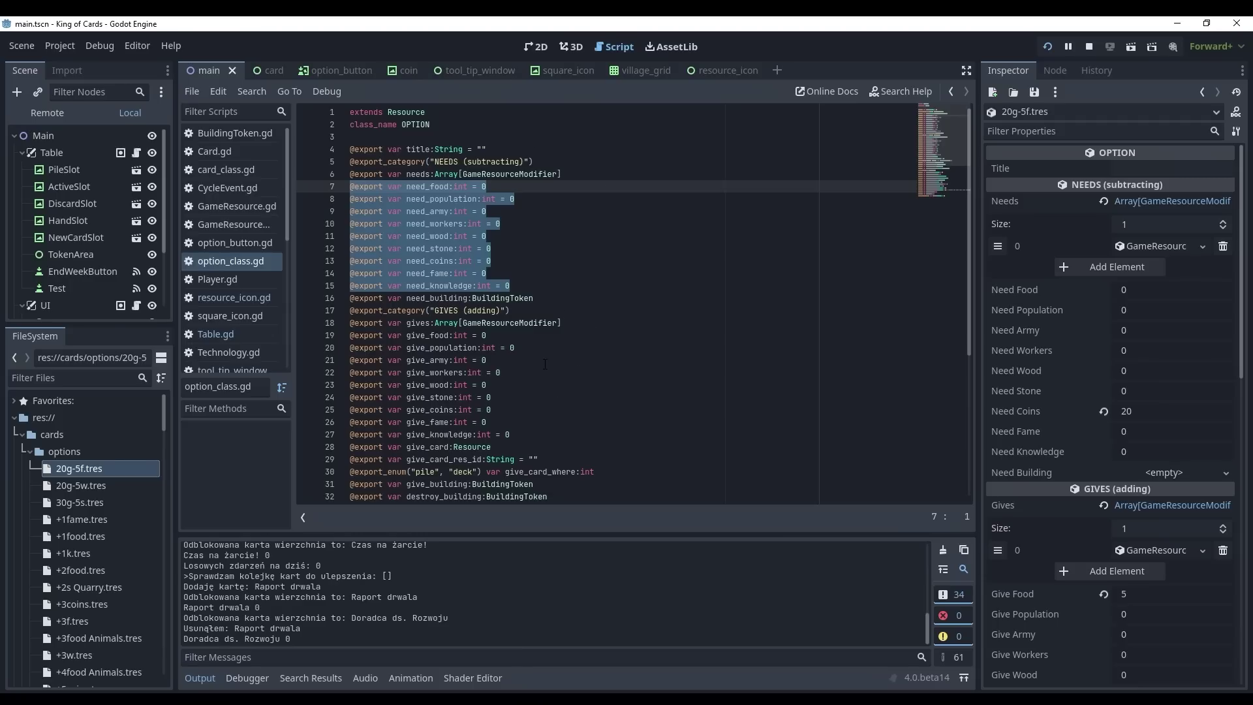
click(606, 274)
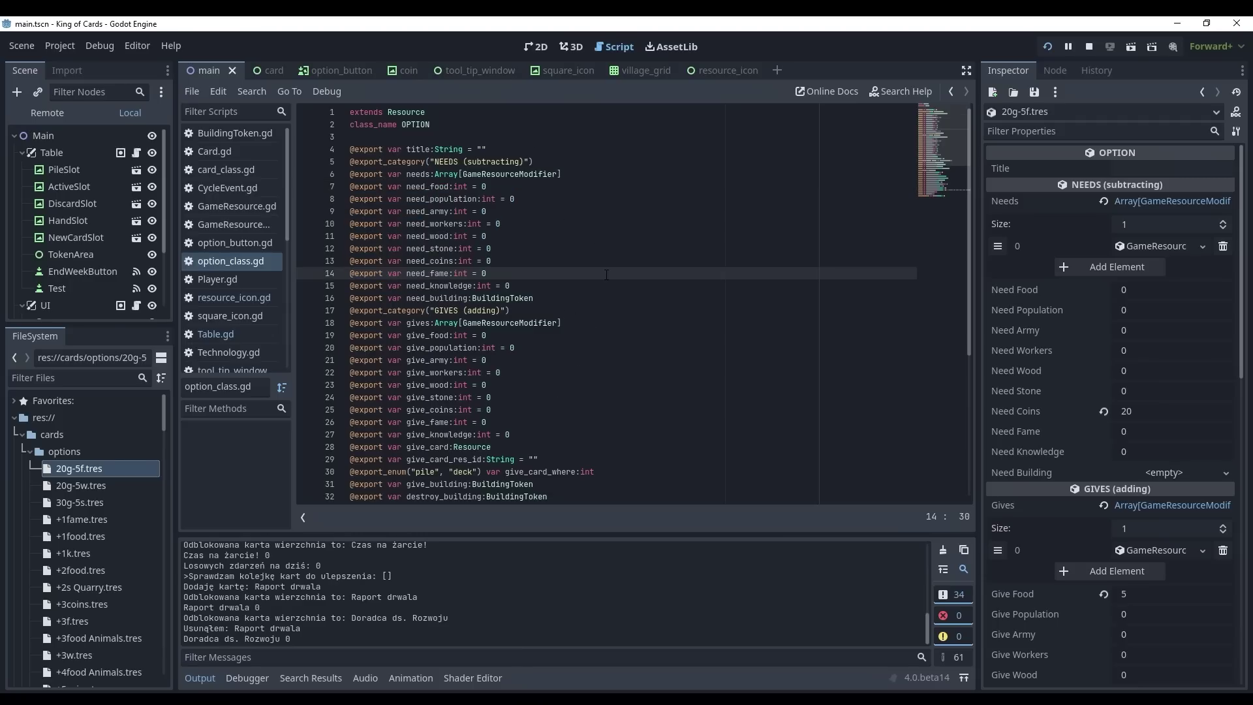
Step: Select the GameResourceModifier type in the needs array declaration on line 6
click(569, 172)
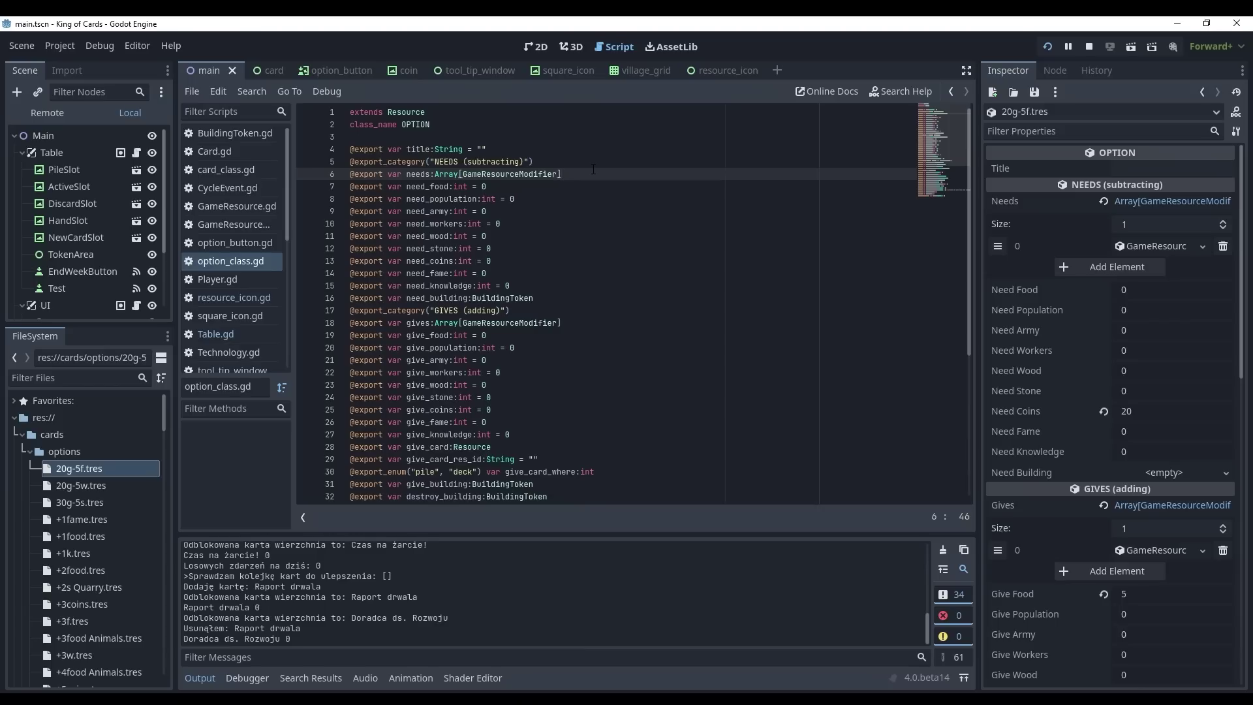
double_click(419, 174)
click(502, 174)
key(ctrl+d)
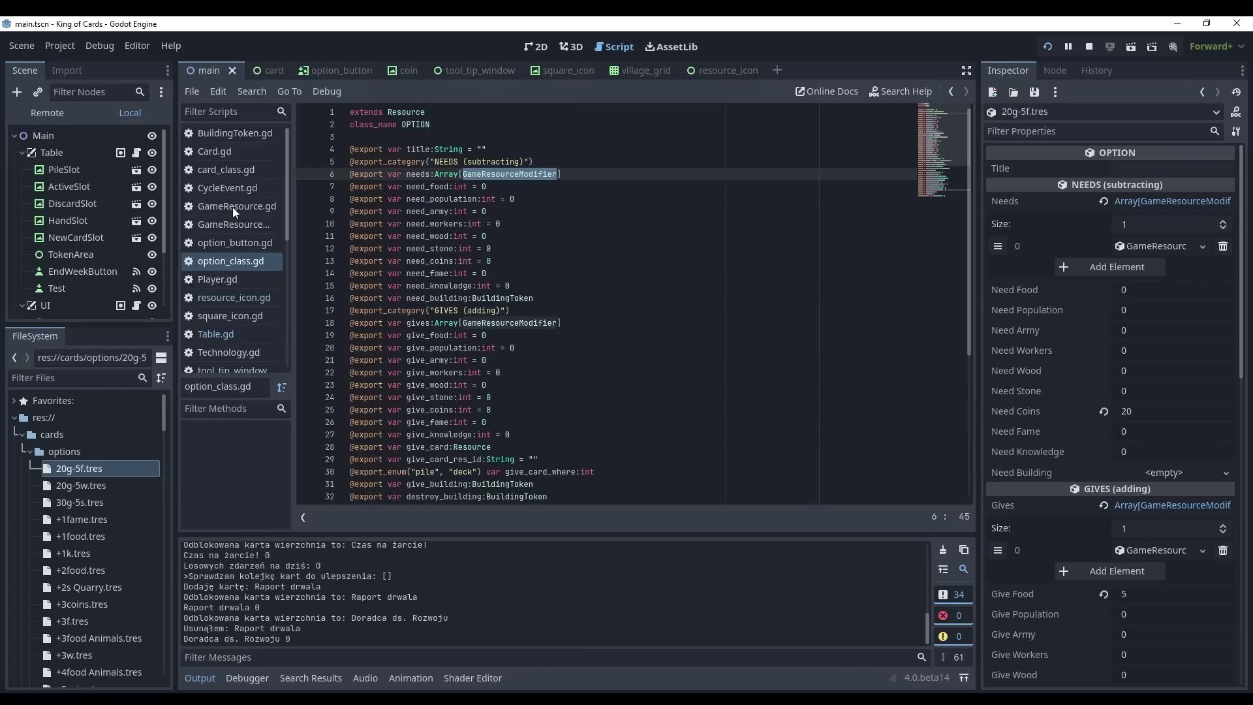
Step: Review the GameResourceModifier script and its GameResource type reference
click(229, 225)
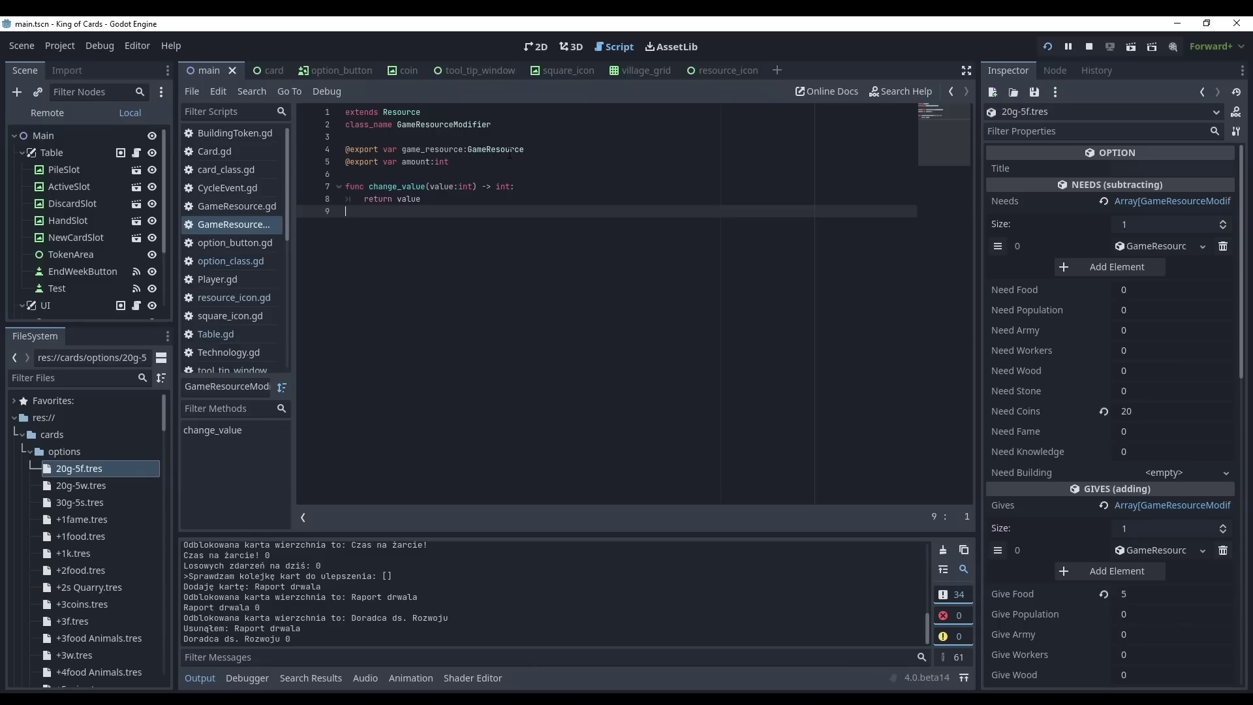
key(ctrl+Home)
key(End)
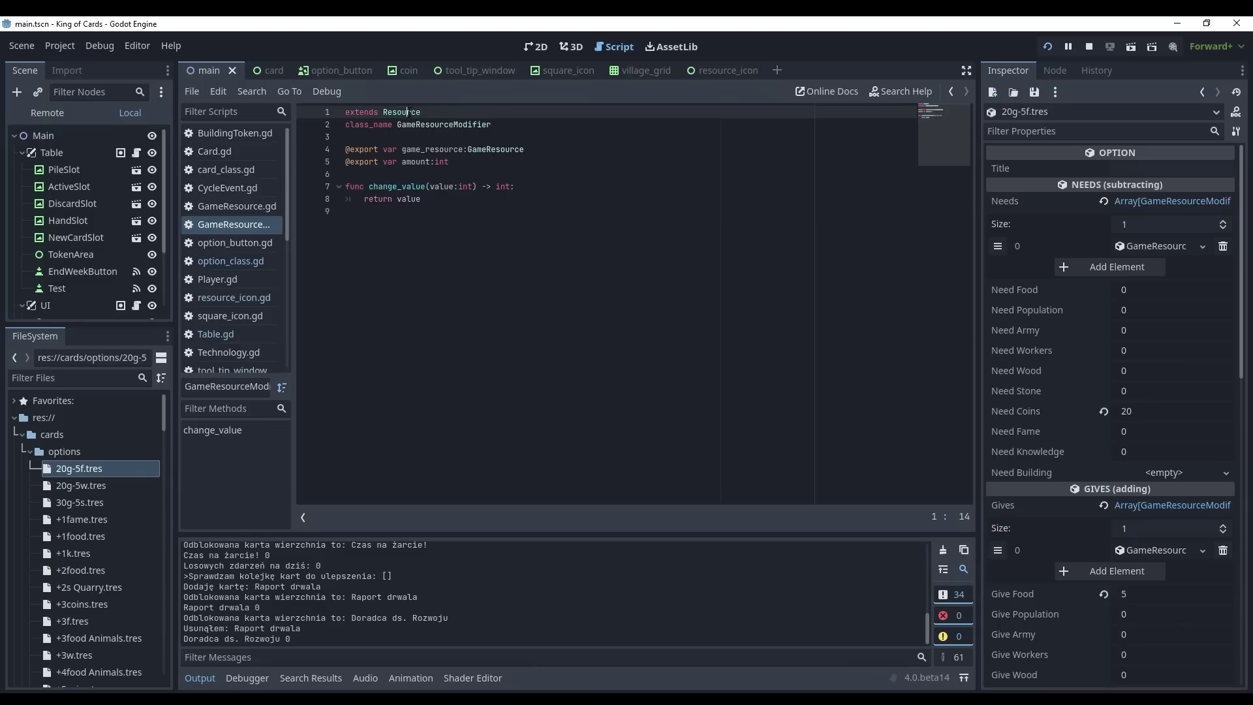
double_click(480, 152)
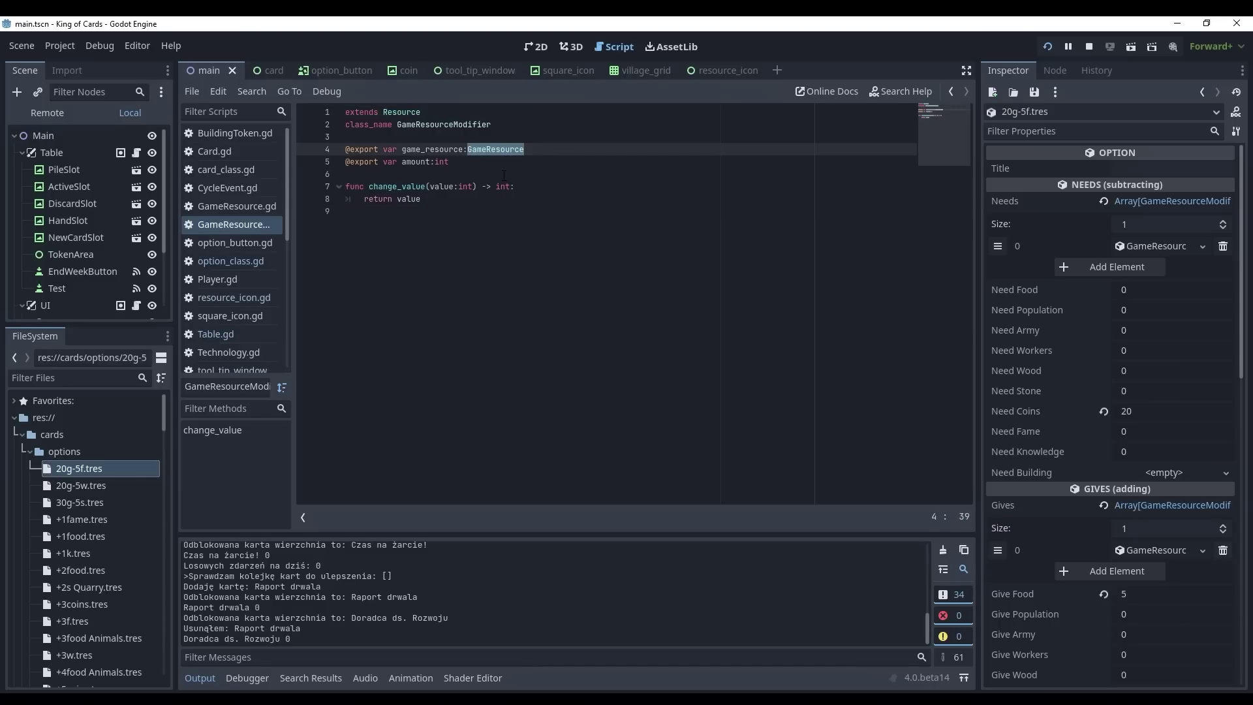
scroll(253, 241, down, 3)
scroll(226, 273, down, 3)
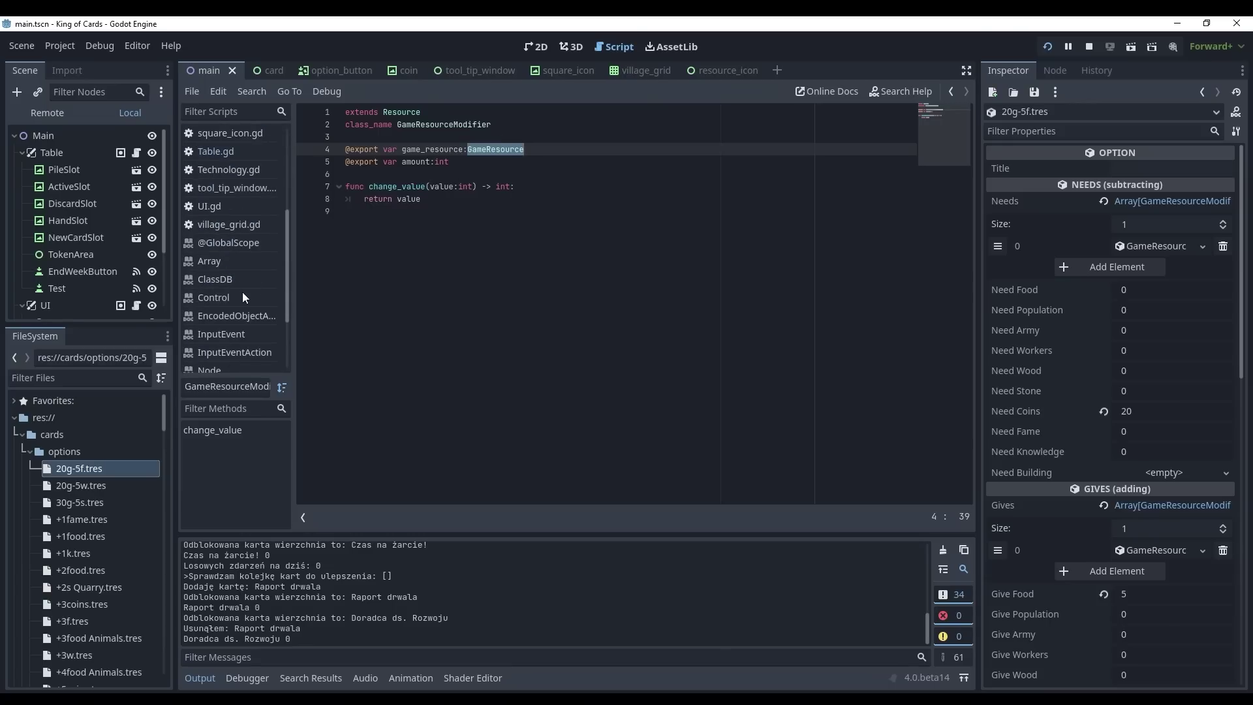
scroll(242, 292, up, 4)
scroll(232, 235, up, 2)
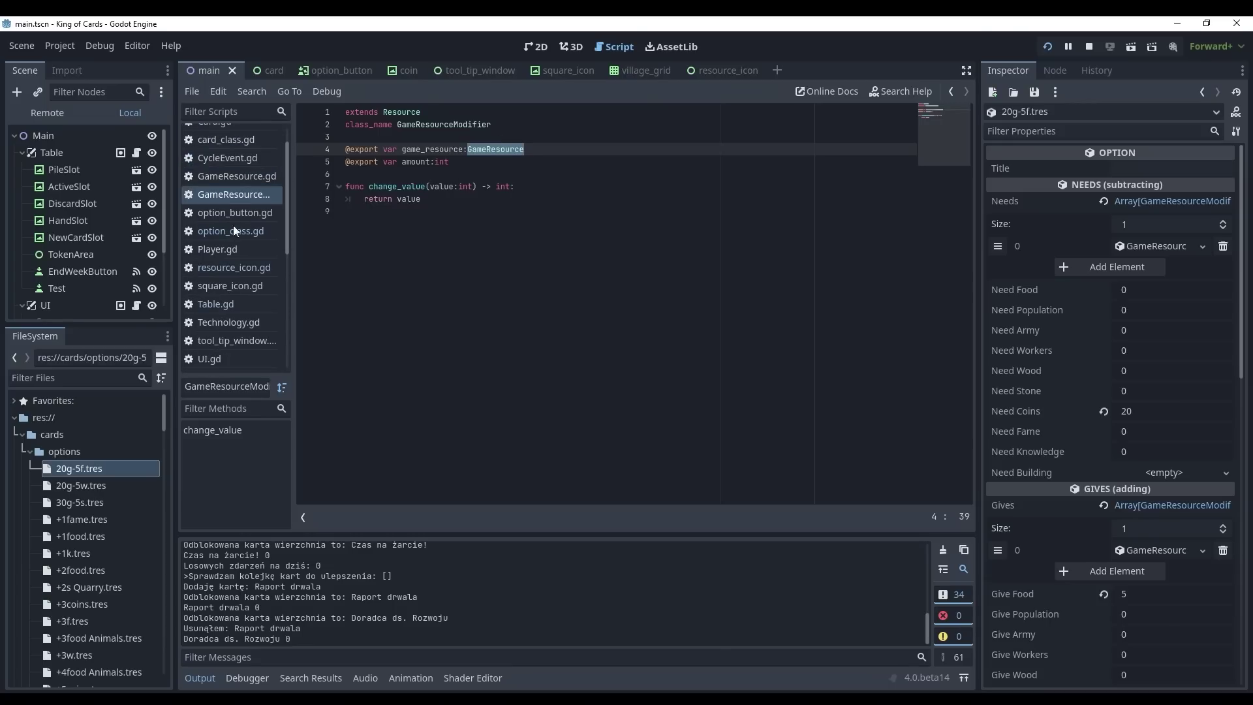
Step: Open GameResource.gd, collapse cards, and select fame.tres and food.tres under game resources
click(235, 177)
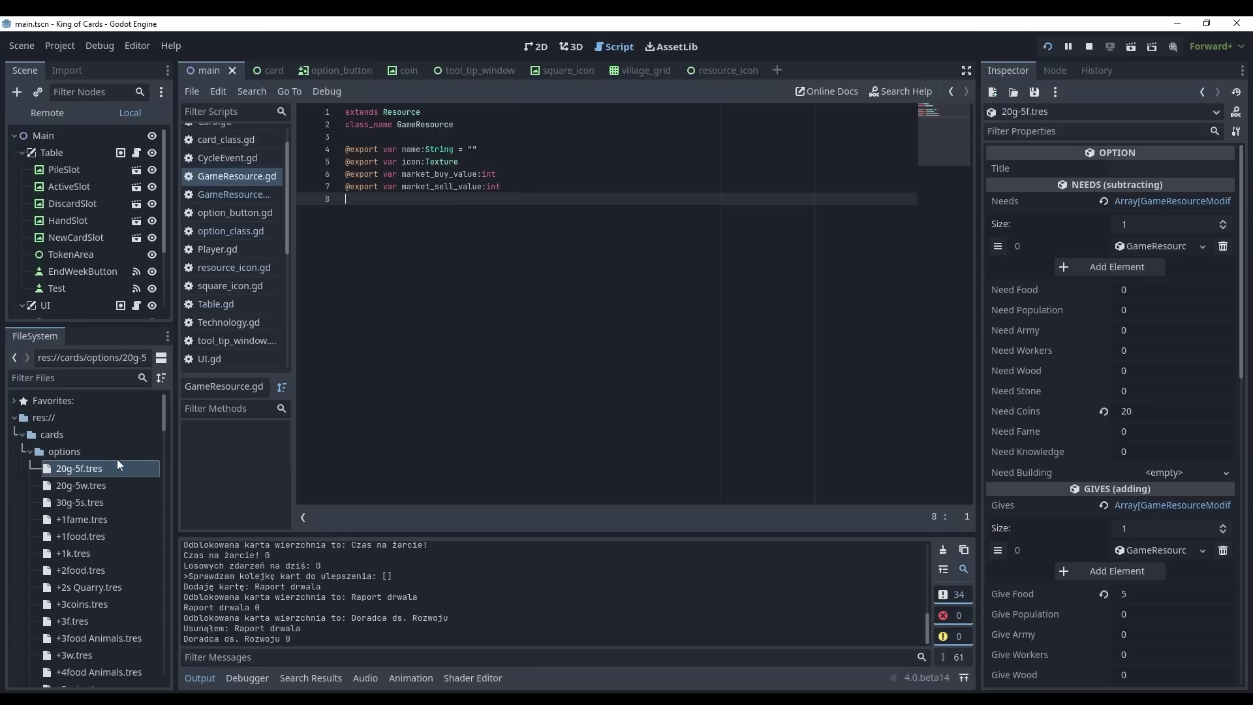
click(22, 436)
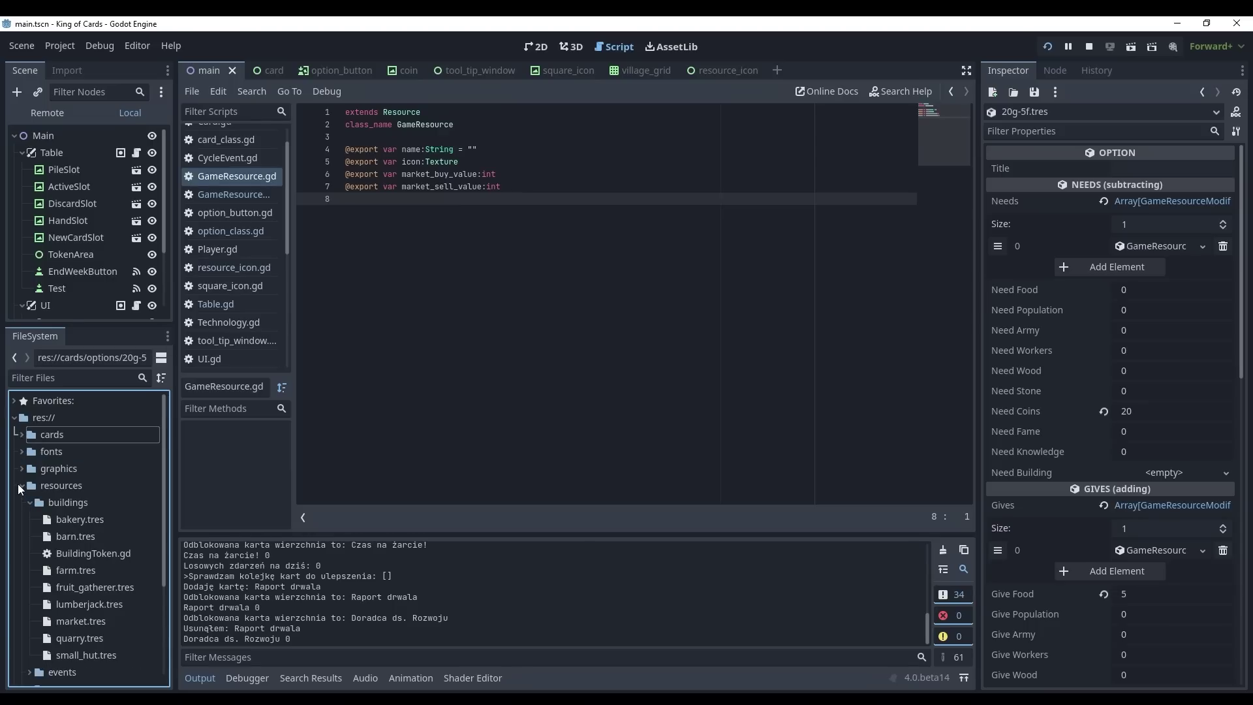
scroll(22, 495, down, 4)
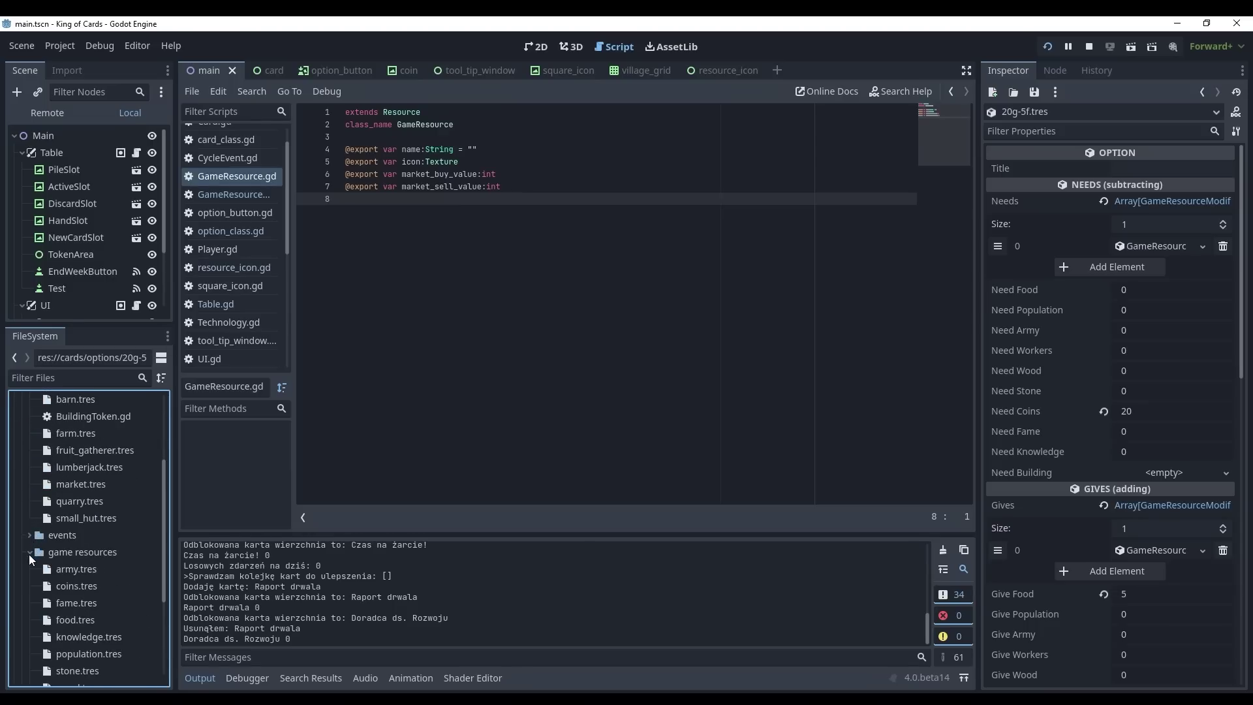
scroll(29, 554, down, 4)
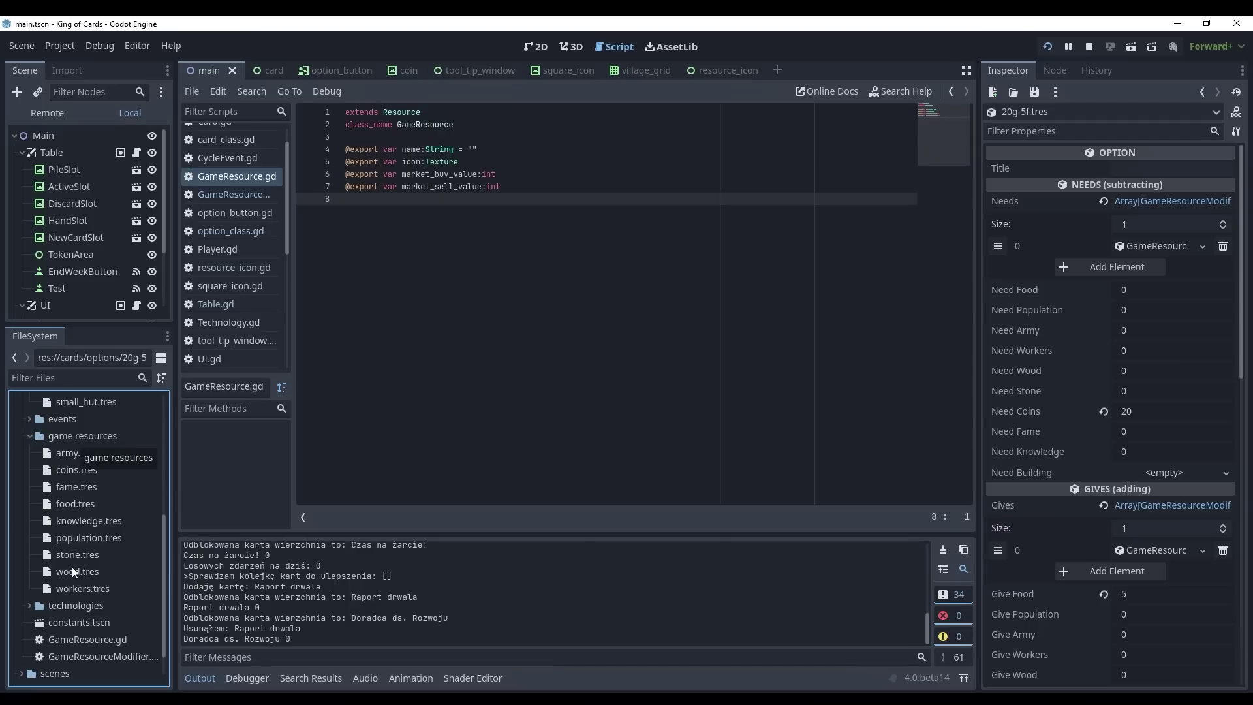
click(80, 486)
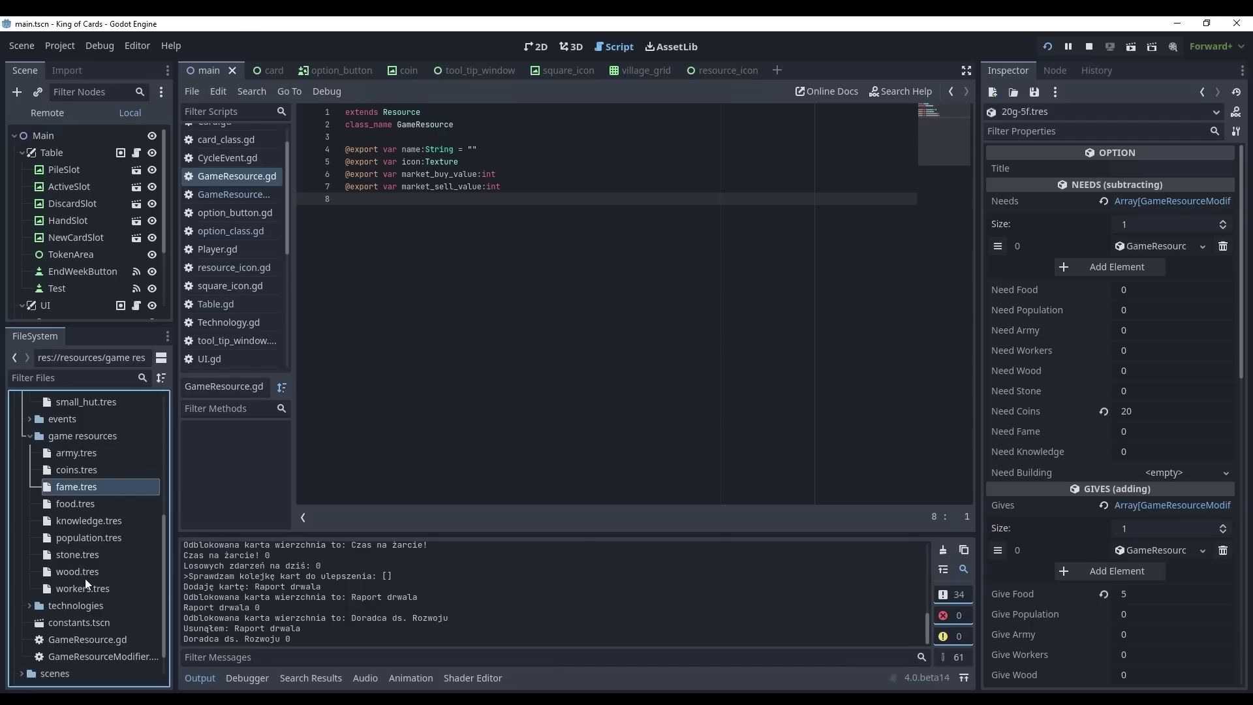
click(71, 502)
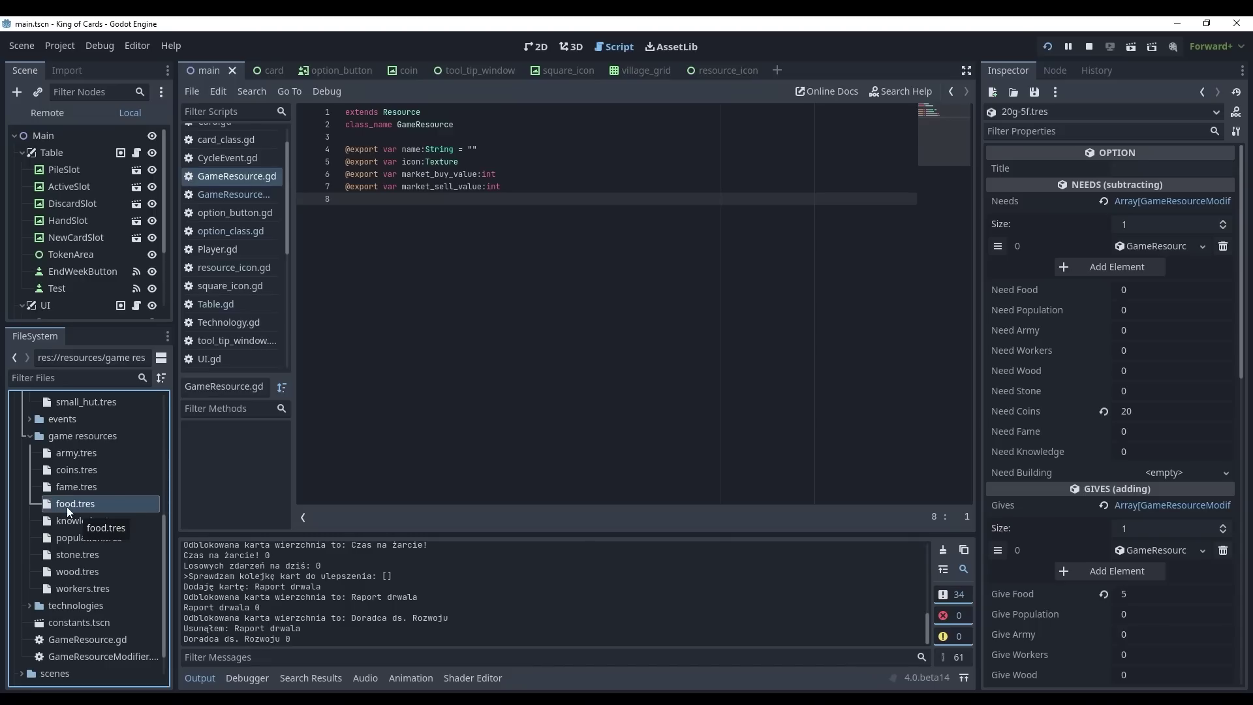
Step: Load food.tres in the Inspector and check its Name and Market Sell Value of 2
double_click(68, 504)
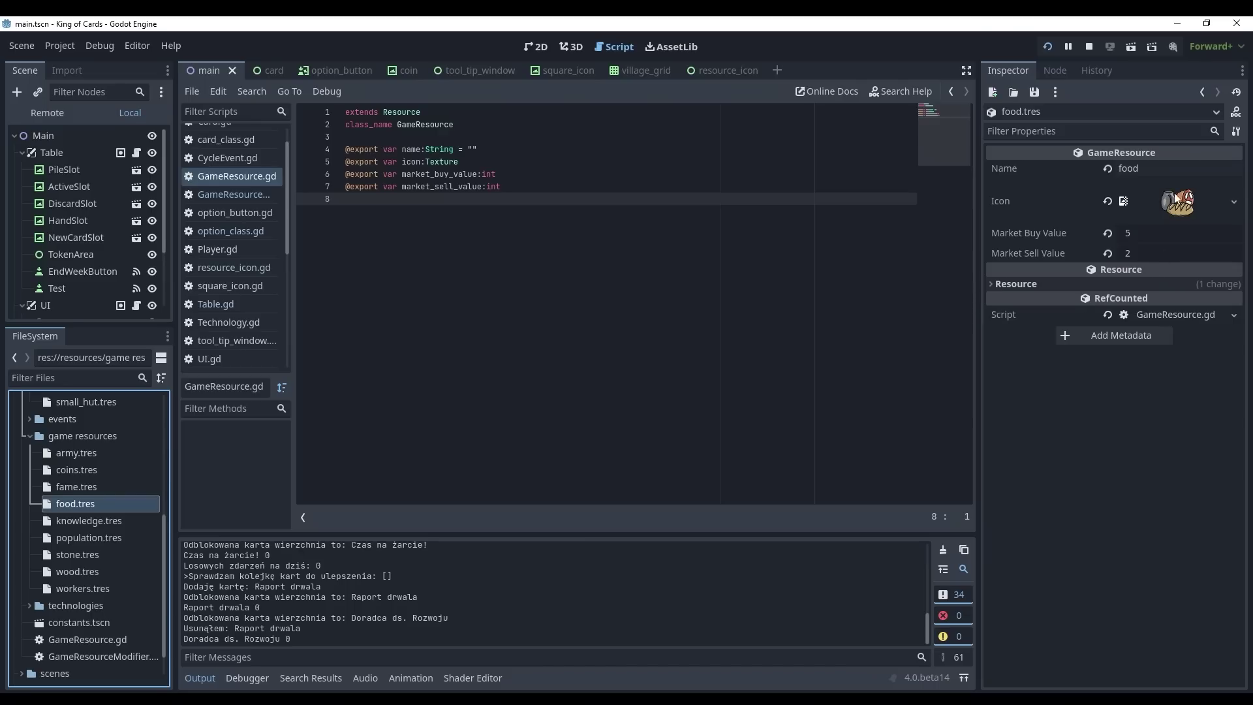
double_click(1129, 168)
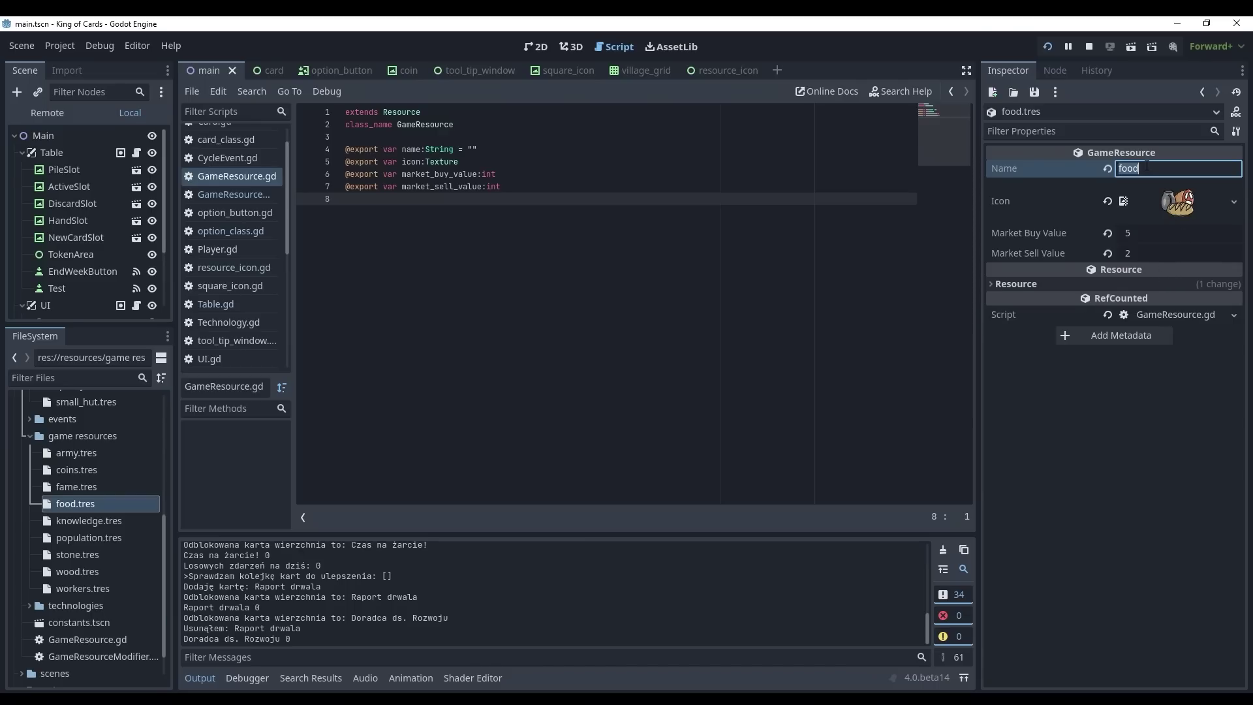
click(1162, 255)
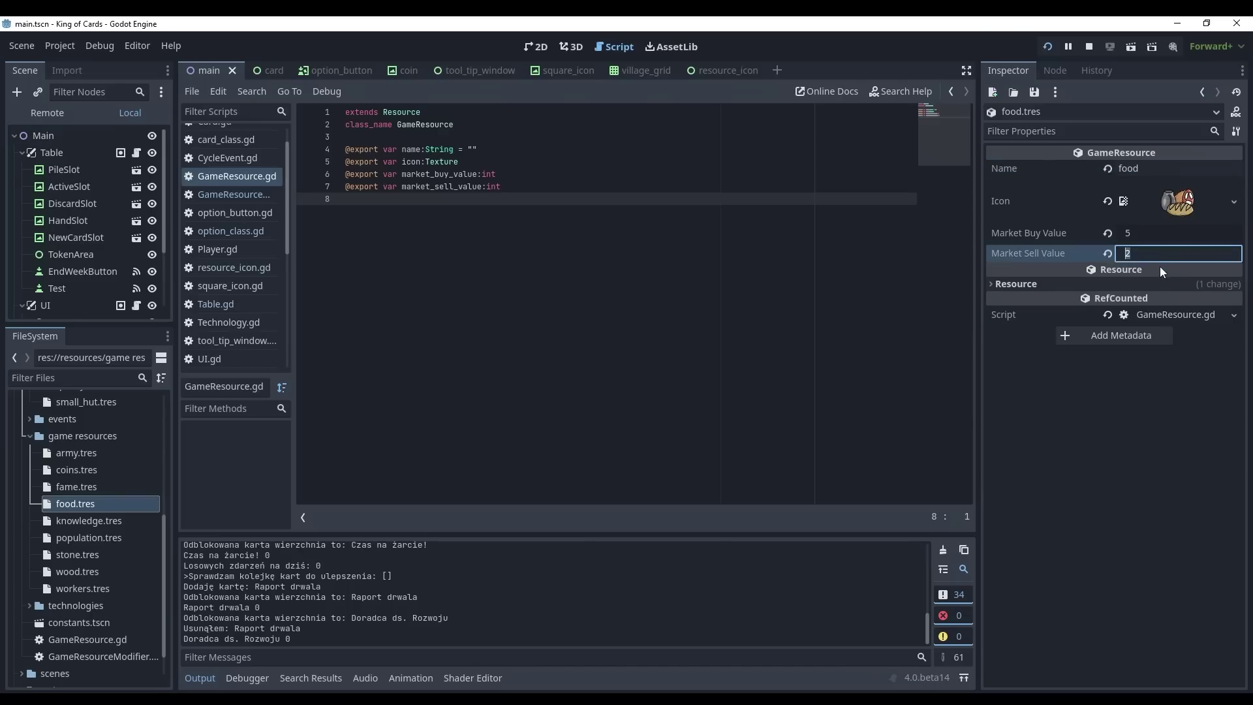
click(1157, 261)
click(448, 267)
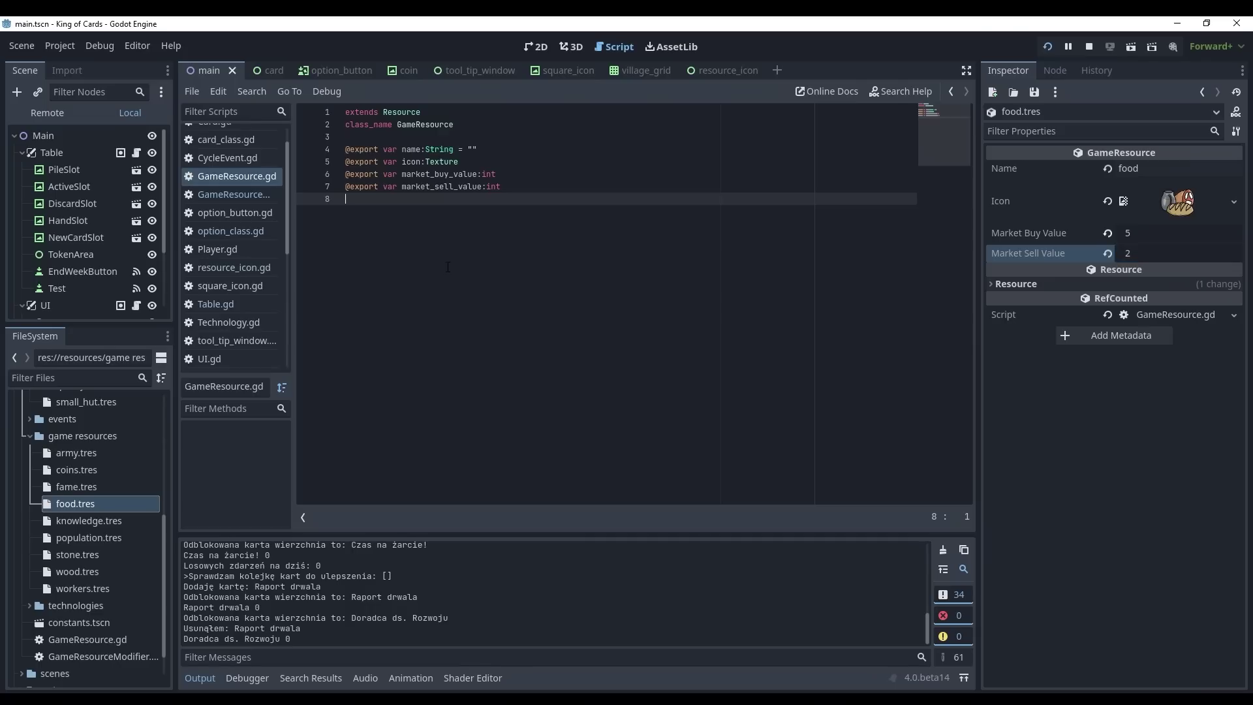
Step: Open GameResourceModifier.gd and select the 20g-5f.tres option under cards/options
click(220, 195)
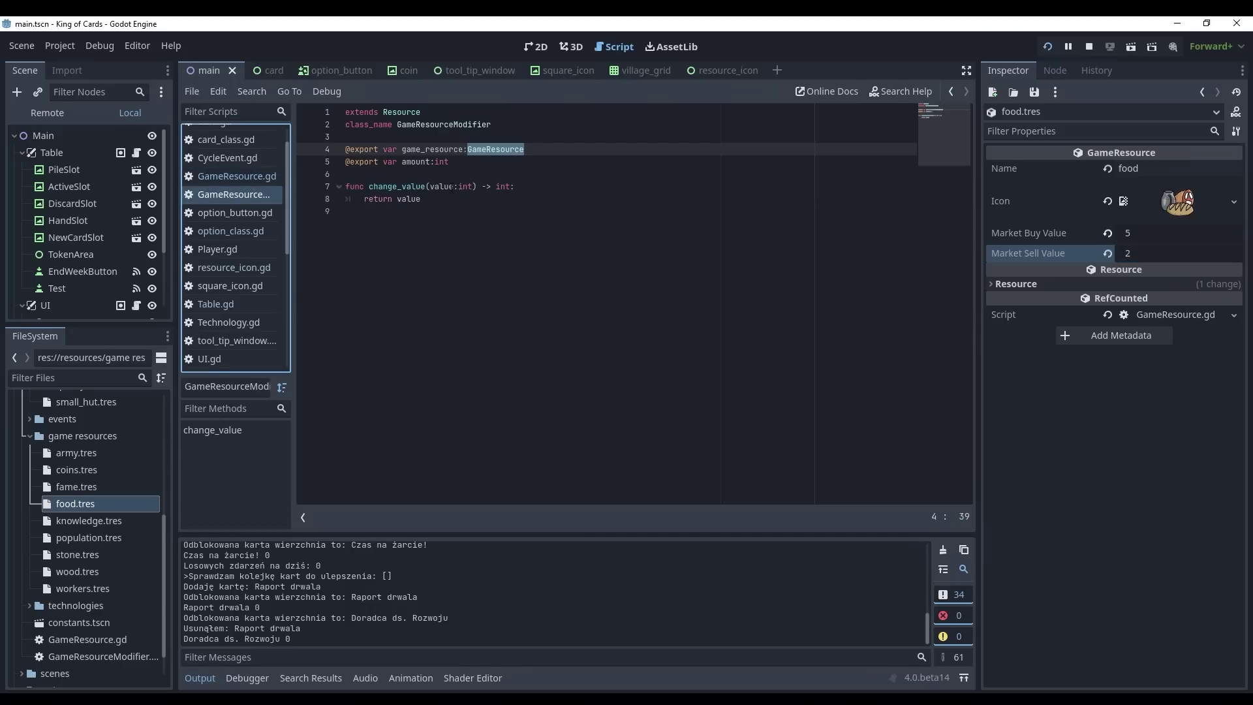
click(459, 149)
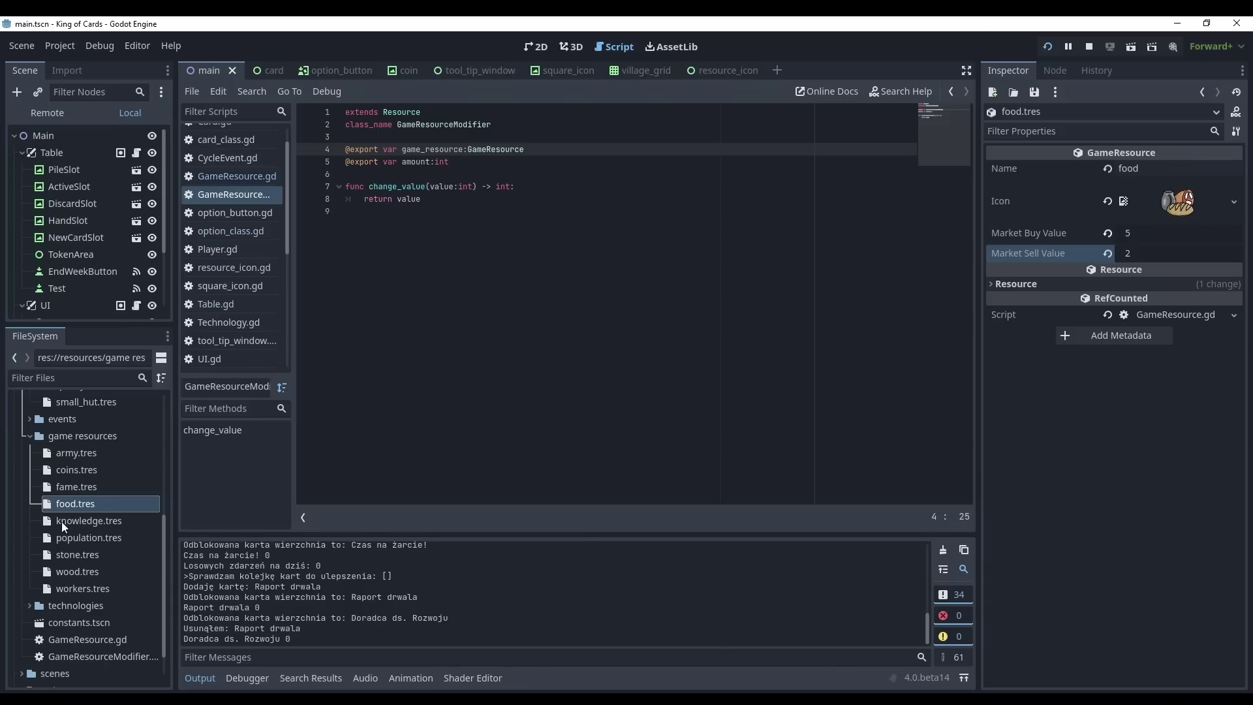
scroll(80, 440, up, 5)
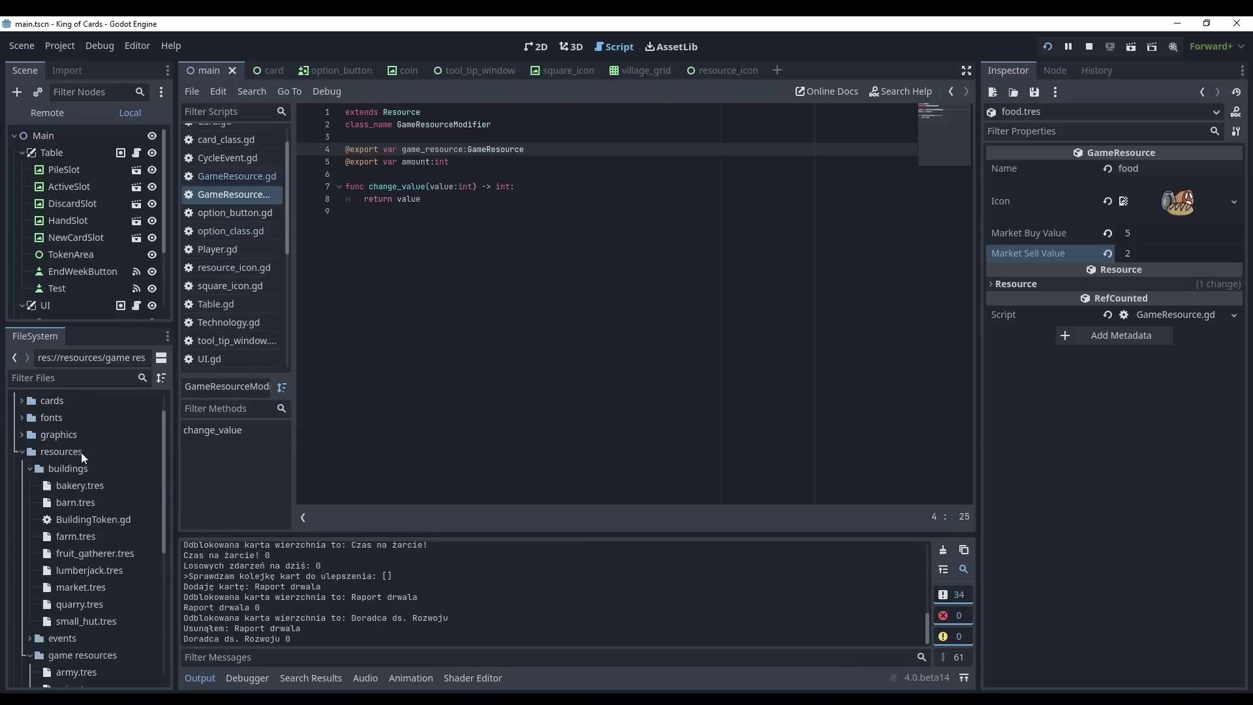
click(21, 434)
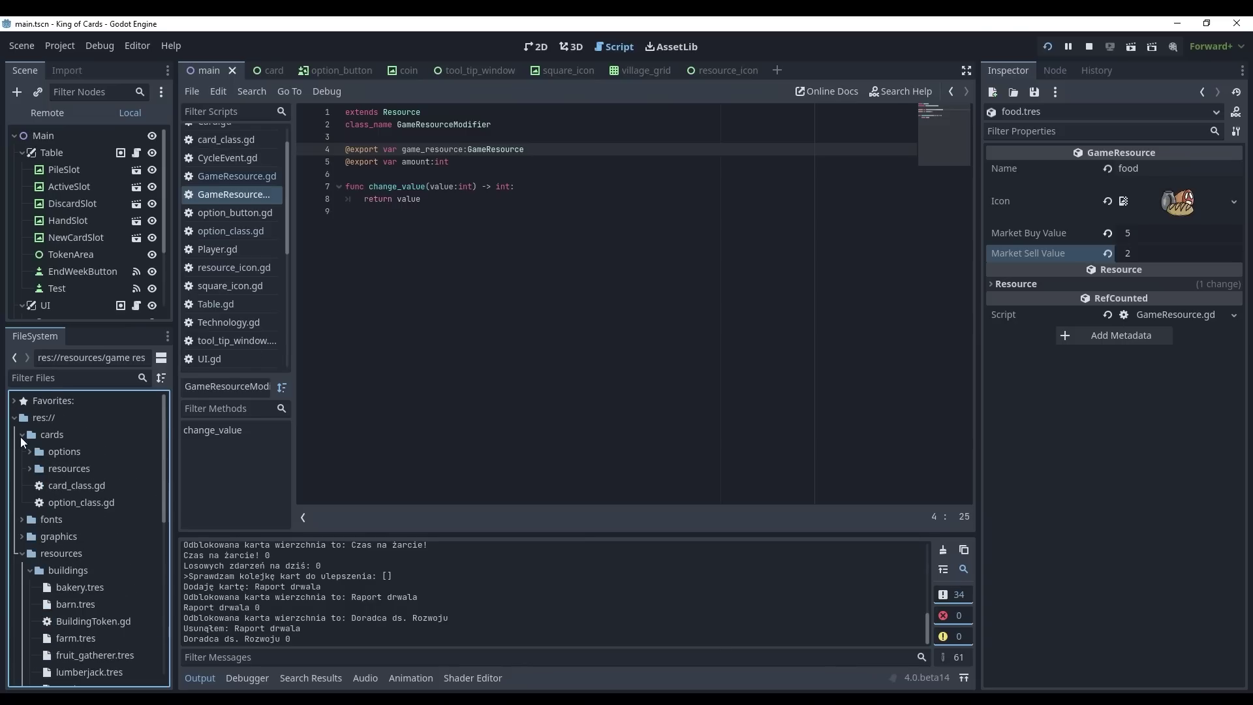
click(31, 452)
click(68, 469)
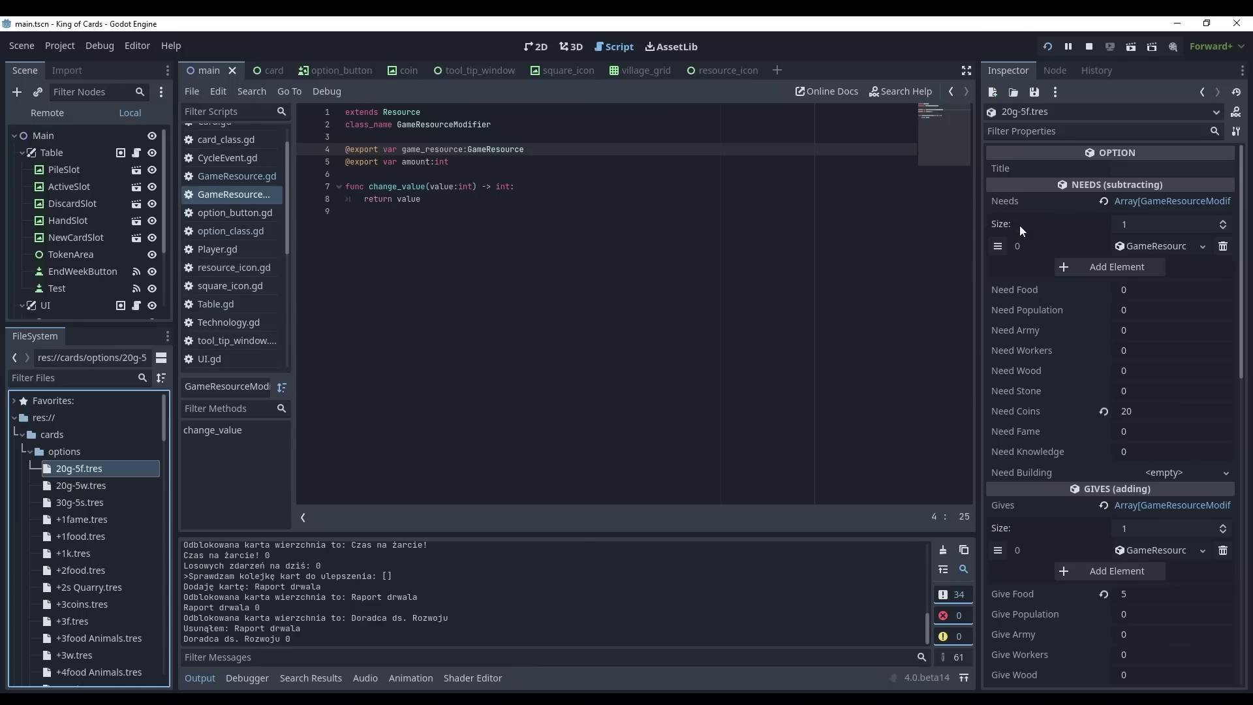
Step: Open option_class.gd and review its needs (line 6) and gives (line 18) fields
click(235, 232)
double_click(419, 174)
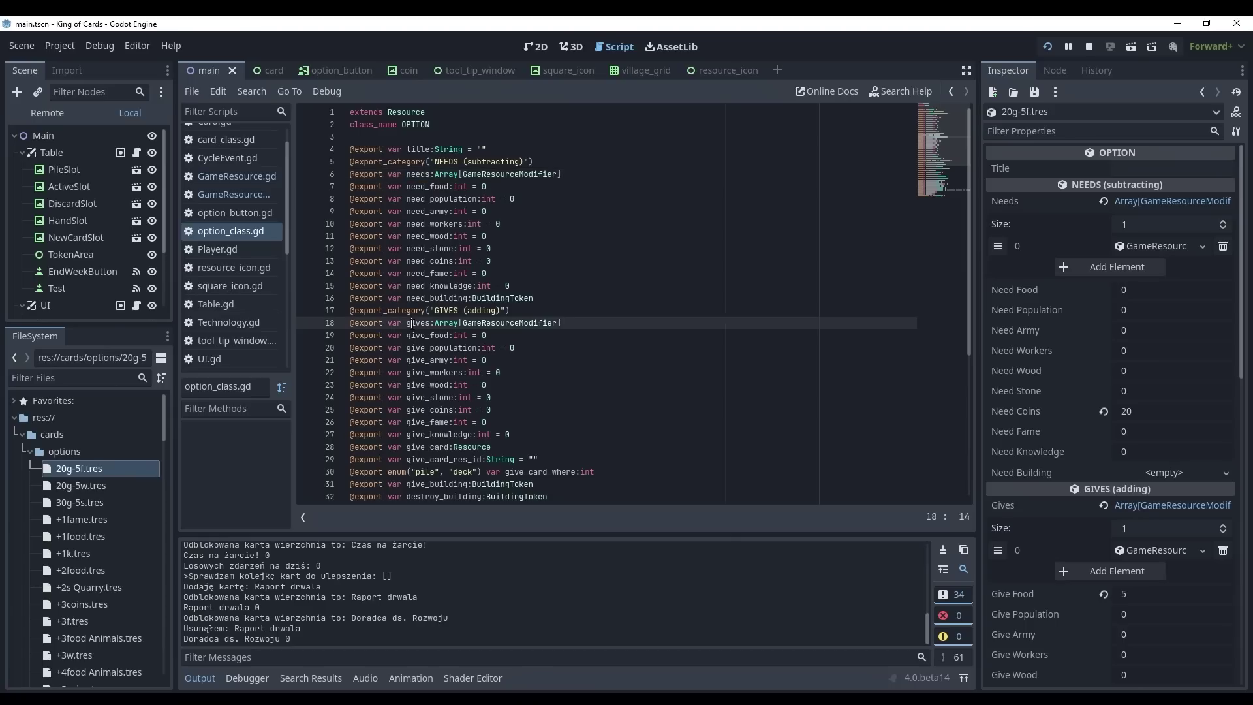
double_click(418, 322)
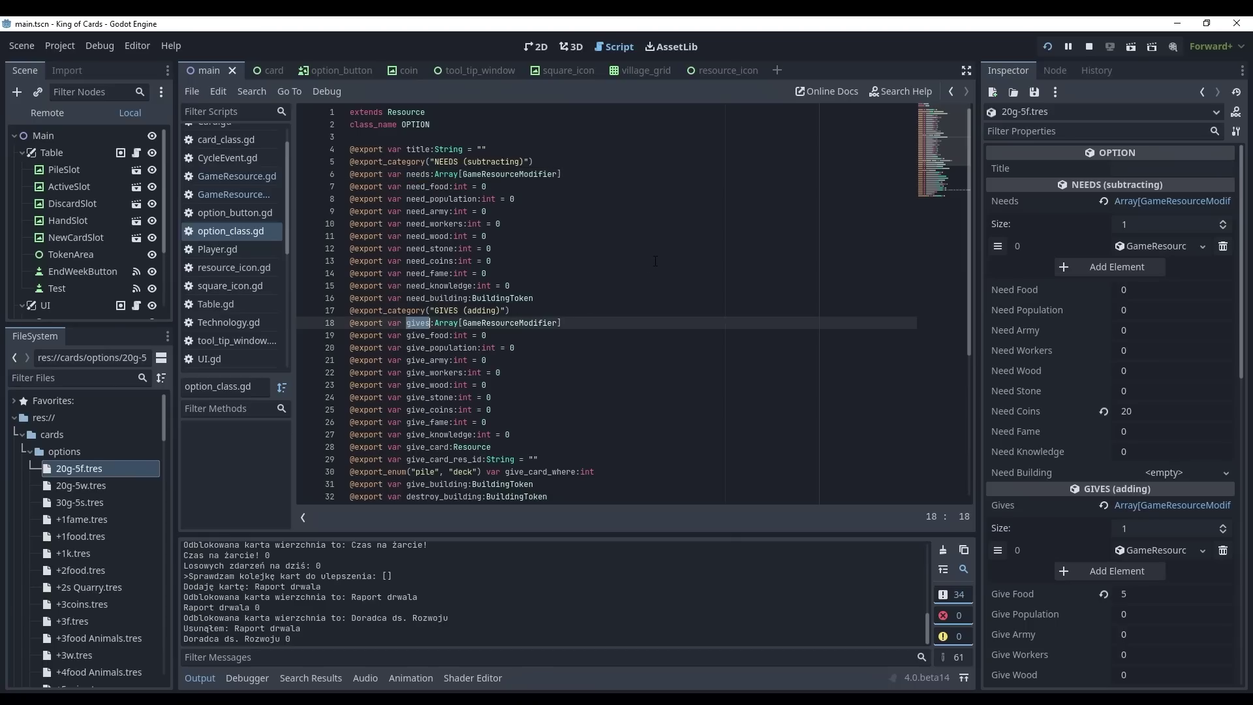
click(585, 299)
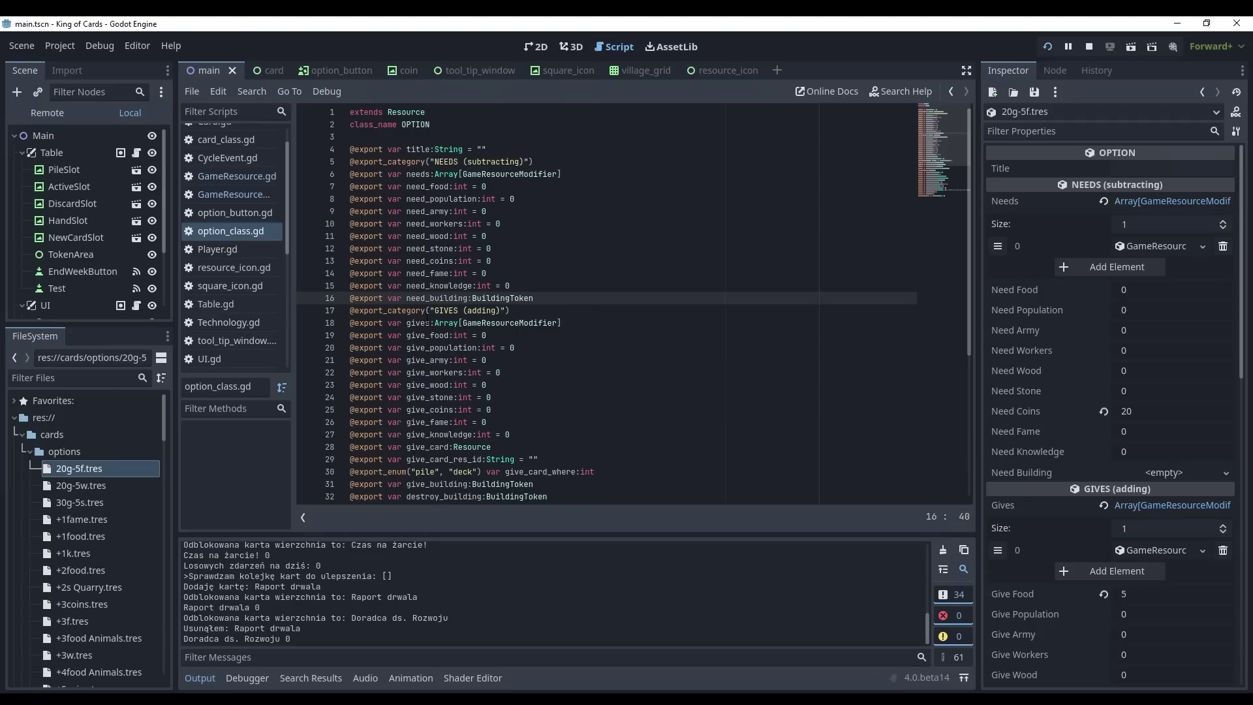
Step: Expand the 20g-5f option's first Needs entry to inspect its coins.tres resource
click(1164, 245)
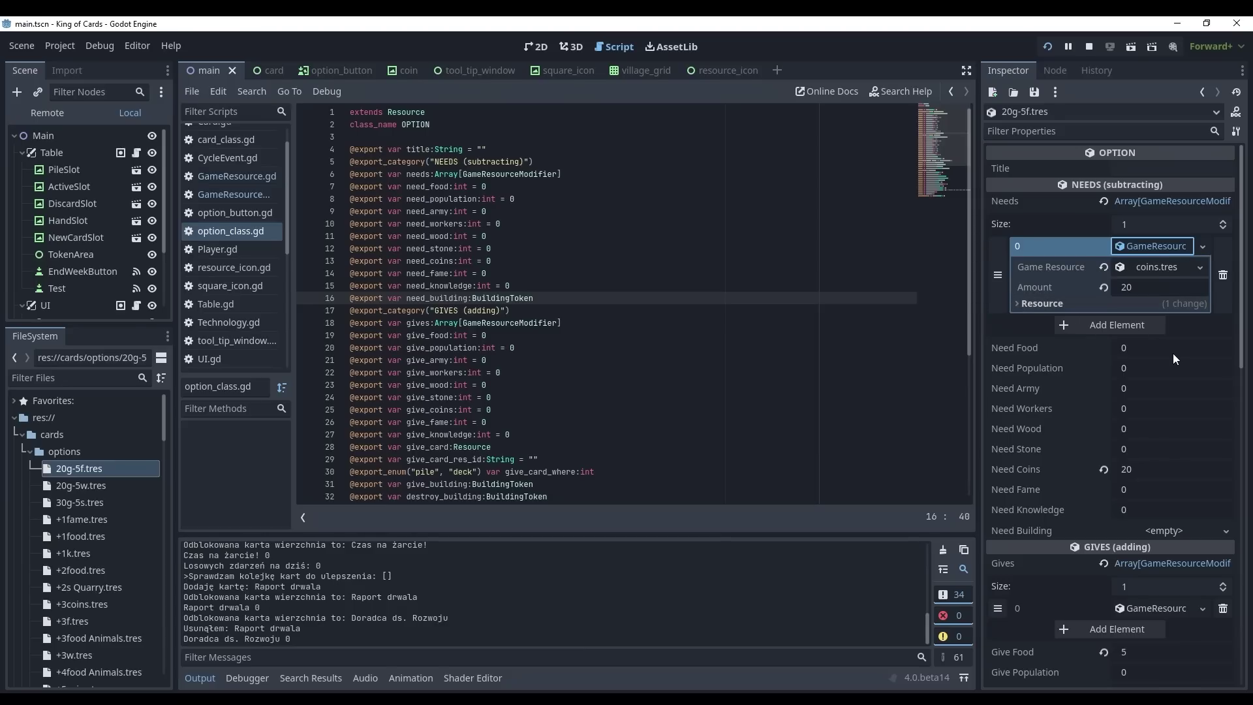
click(1148, 268)
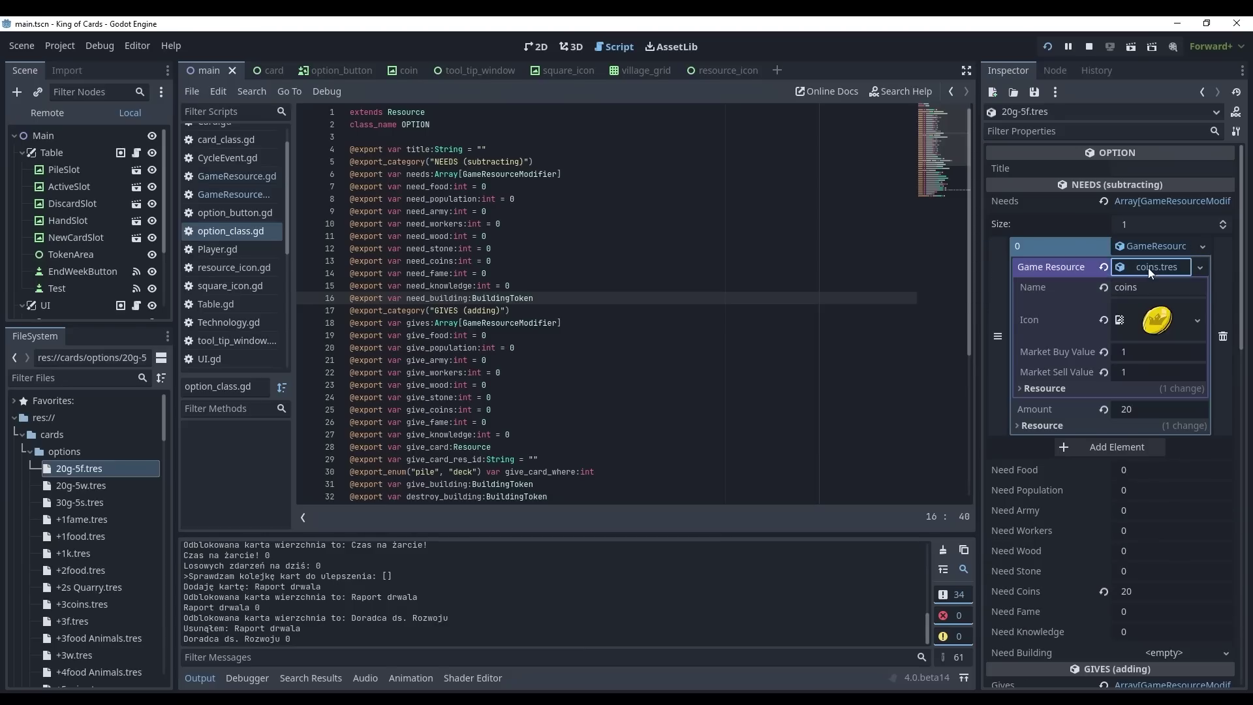
click(1148, 268)
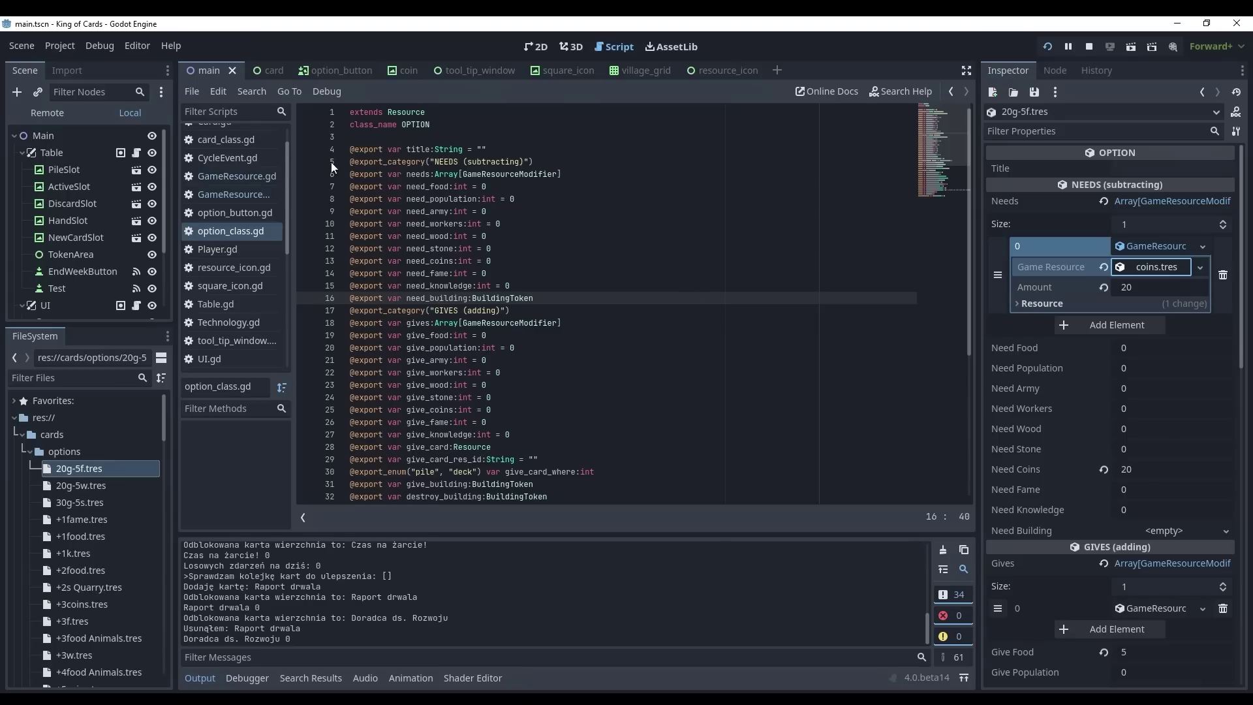
double_click(418, 173)
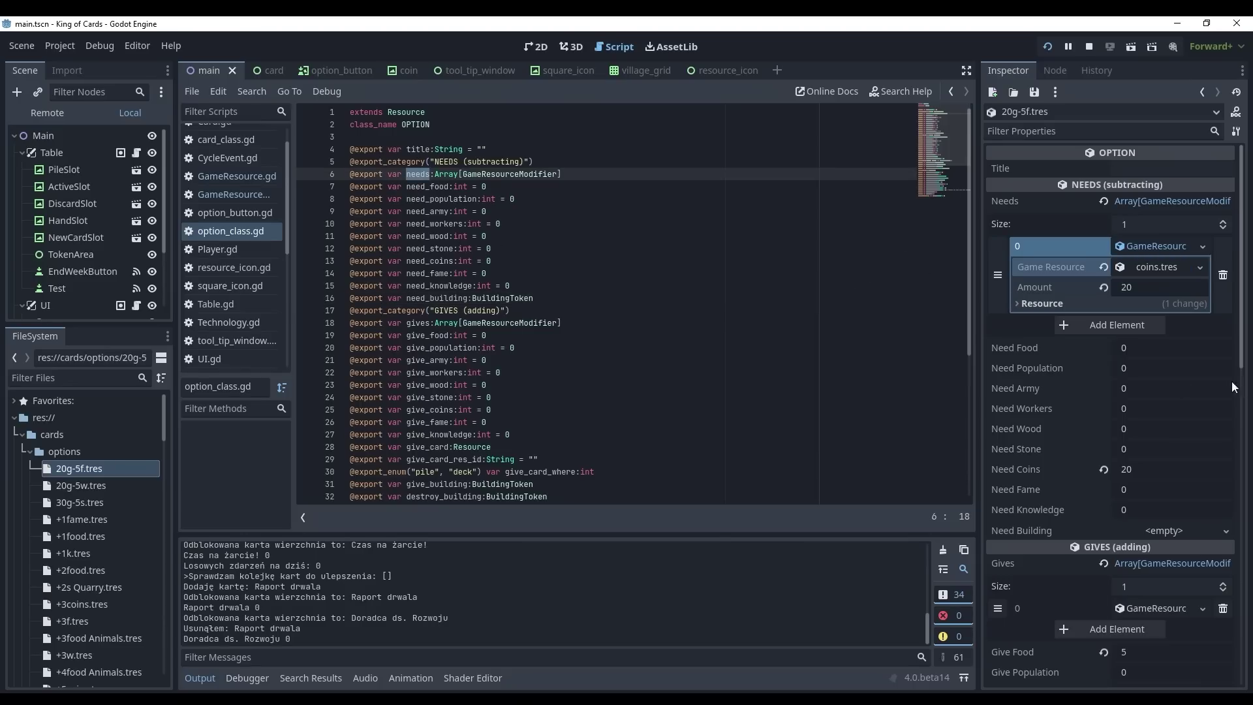
Step: Step through the 20g-5w, 30g-5s and +1food options in the Inspector
click(85, 486)
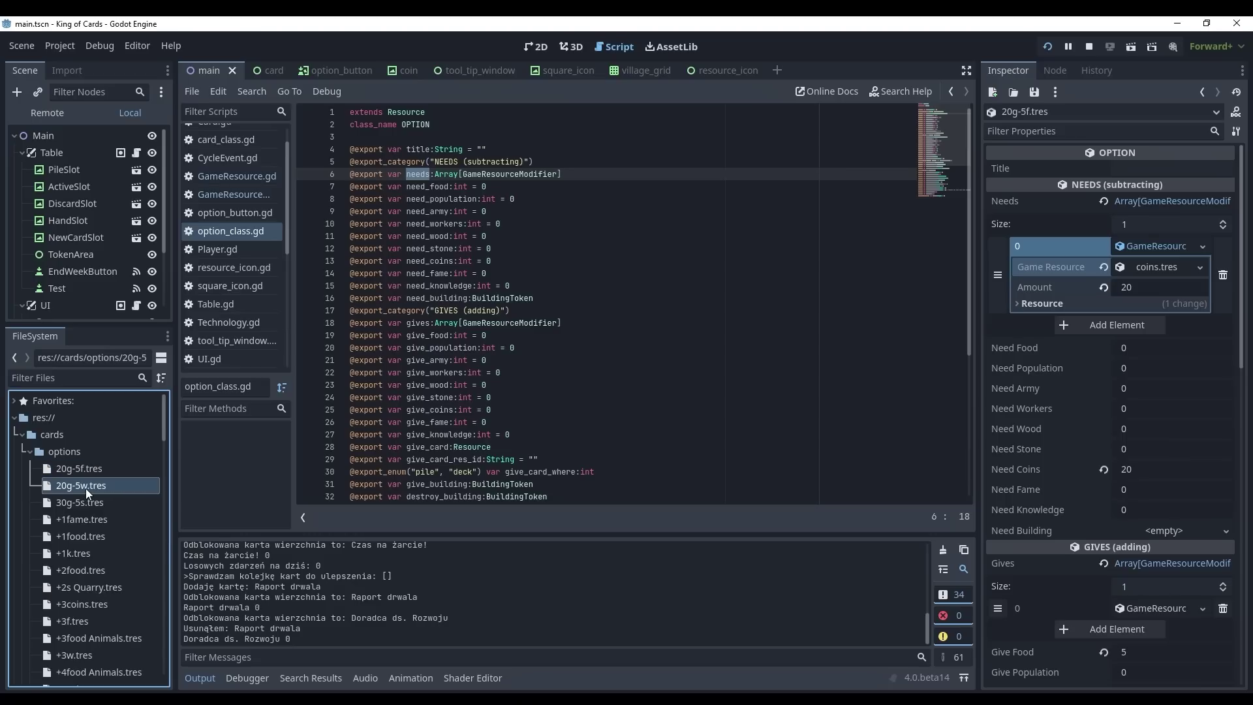
click(80, 501)
click(72, 537)
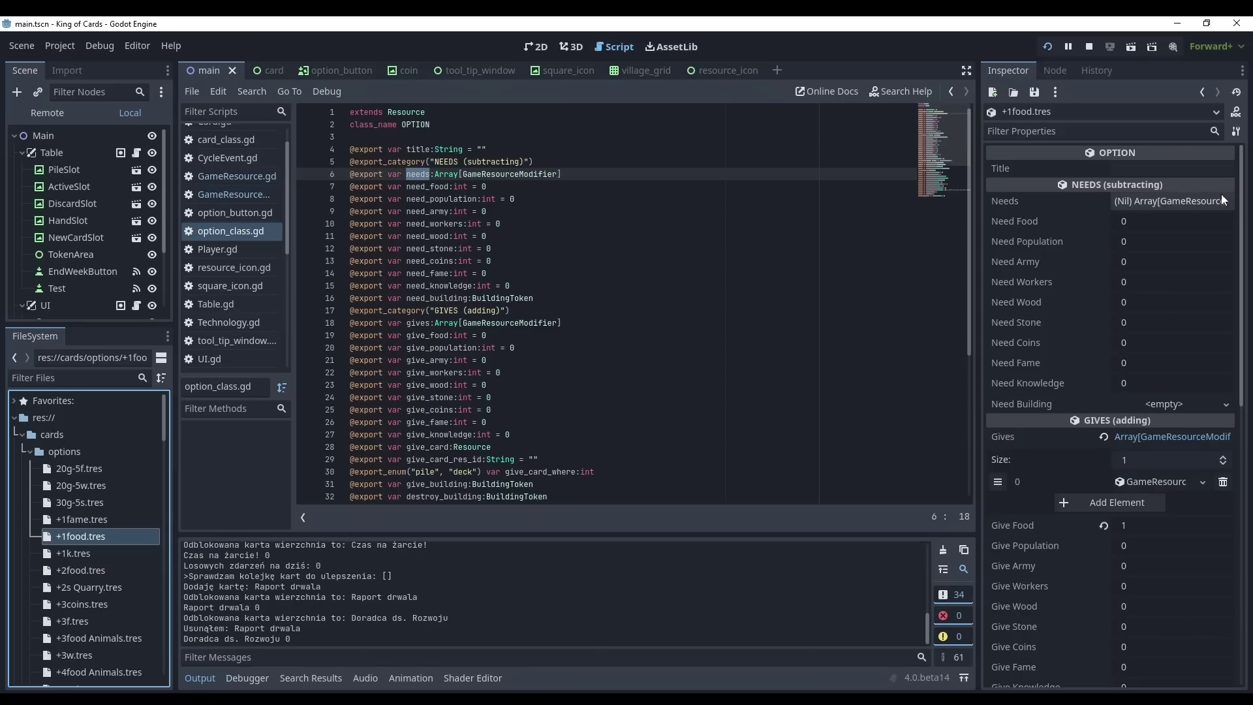
Step: Expand the +1food option's Gives element 0 to see its food entry
click(1197, 197)
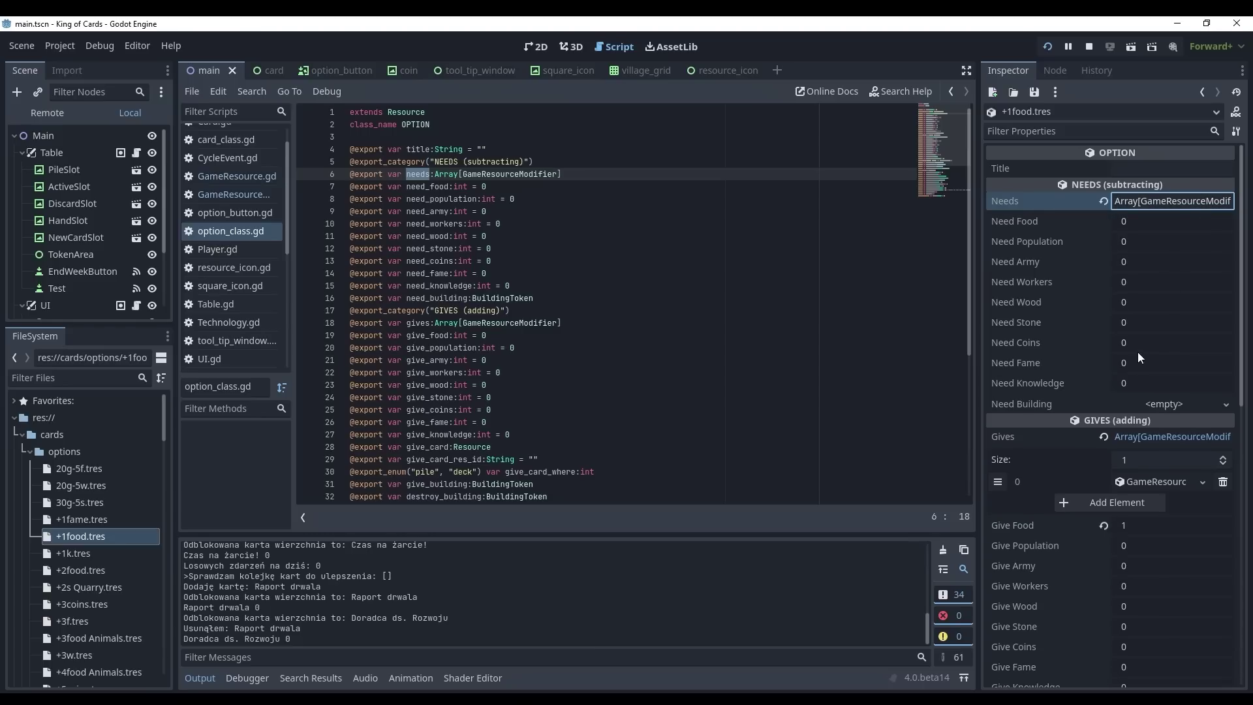
scroll(1137, 351, down, 5)
click(1153, 303)
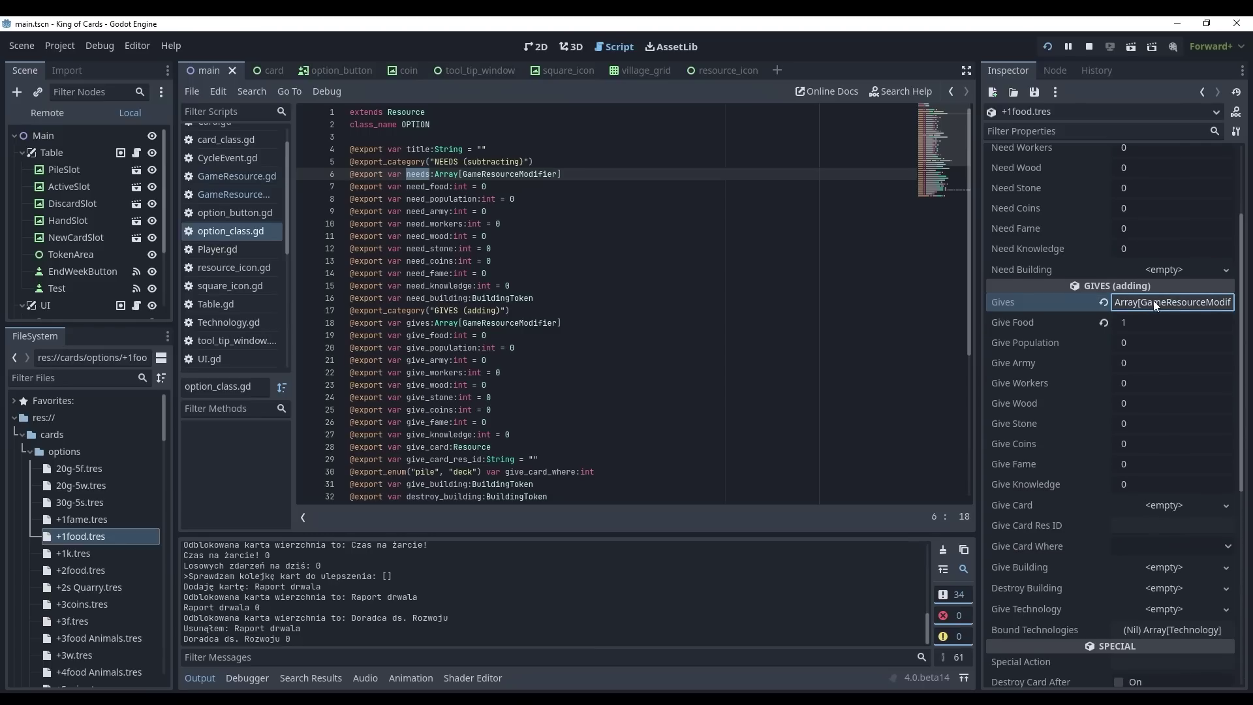
click(1155, 303)
click(1154, 348)
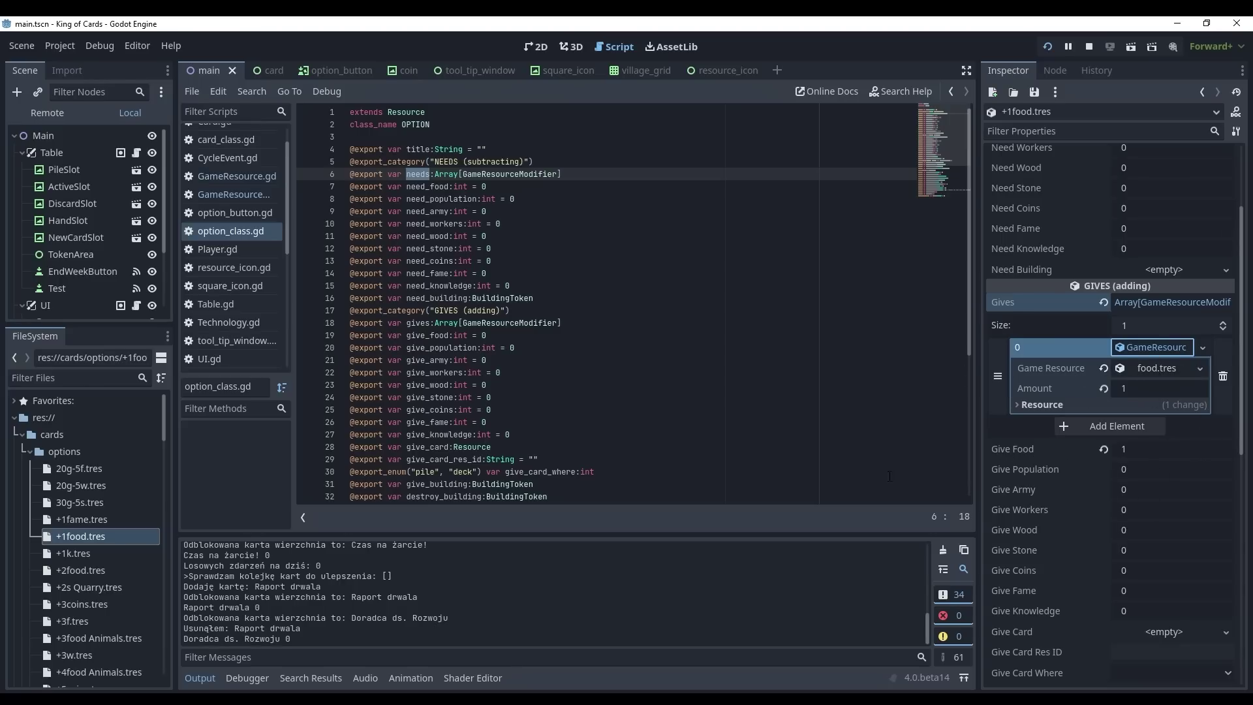
Step: Collapse the options folder and Gives array, and review the give_food and give_army script lines
click(28, 454)
click(732, 334)
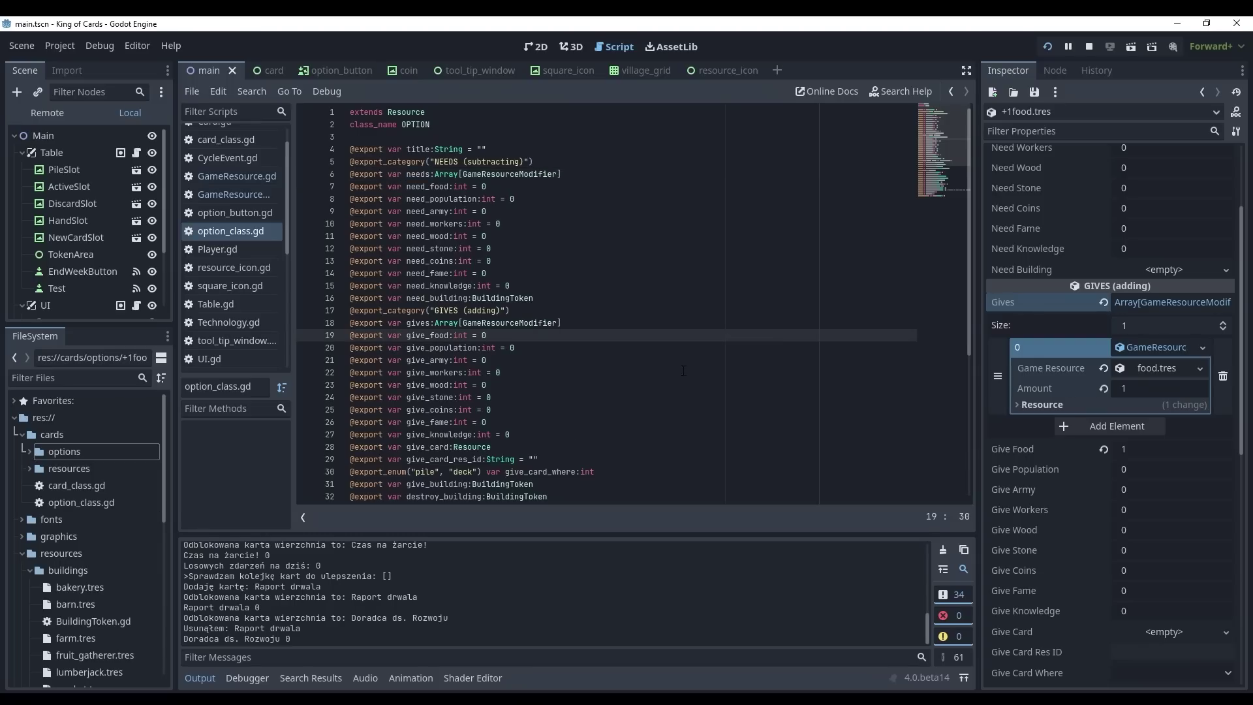
click(1116, 303)
click(599, 357)
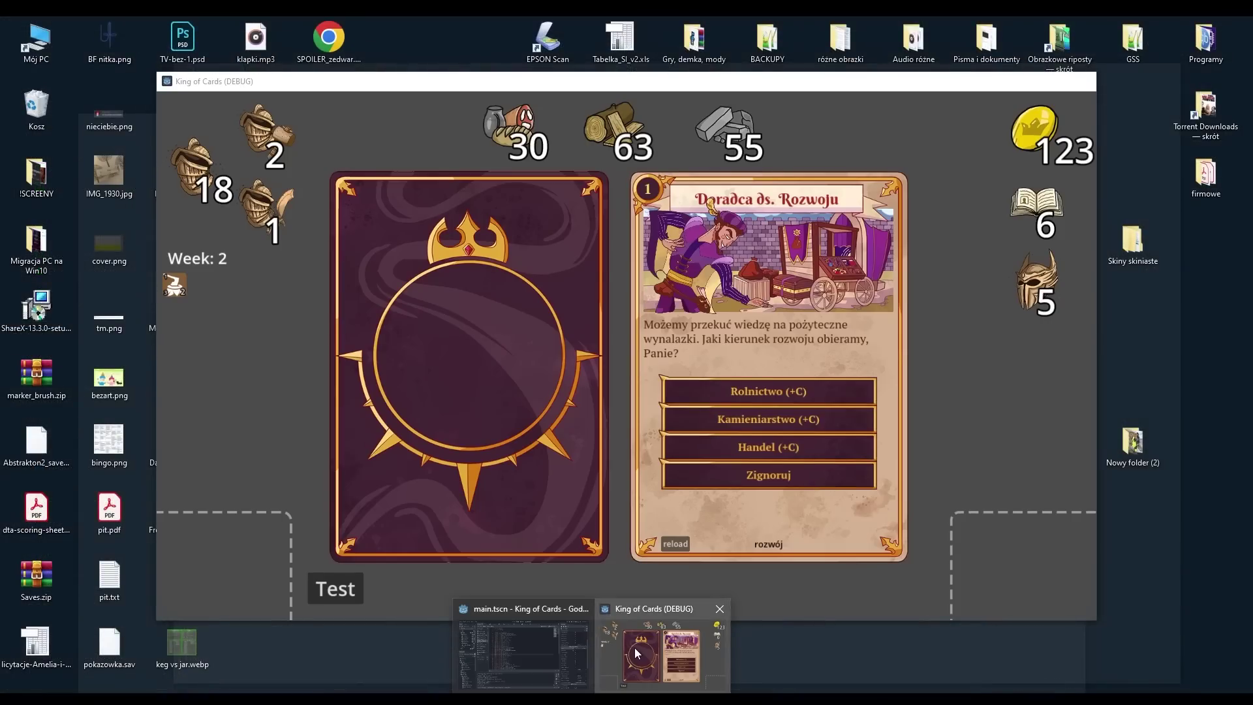
Step: In the running game, pick an advisor option on the Doradca ds. Rozwoju card
click(637, 652)
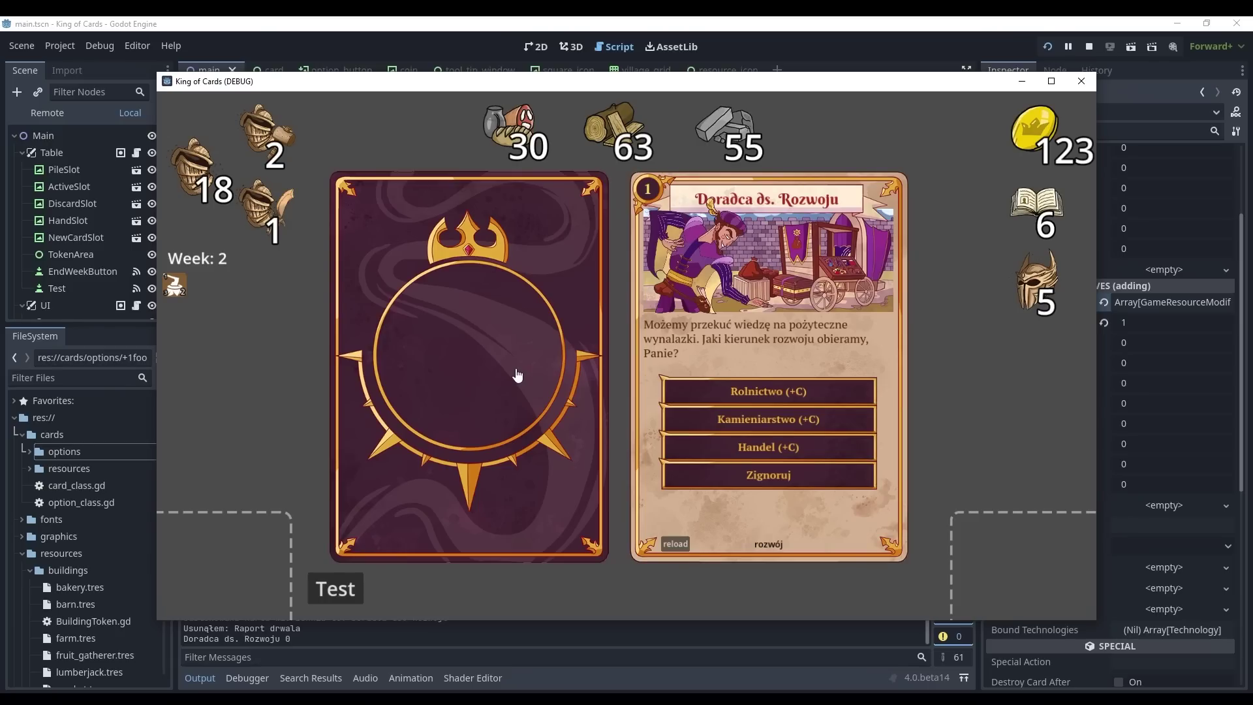
mouse_move(750, 455)
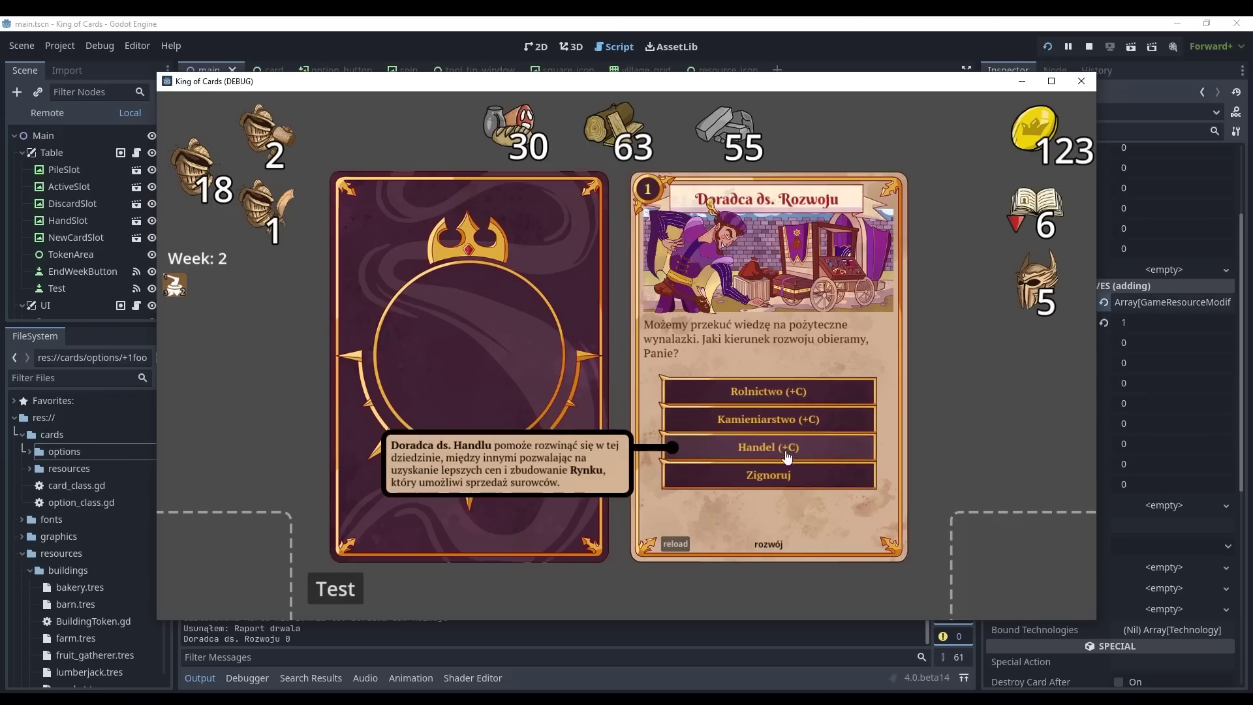
mouse_move(841, 390)
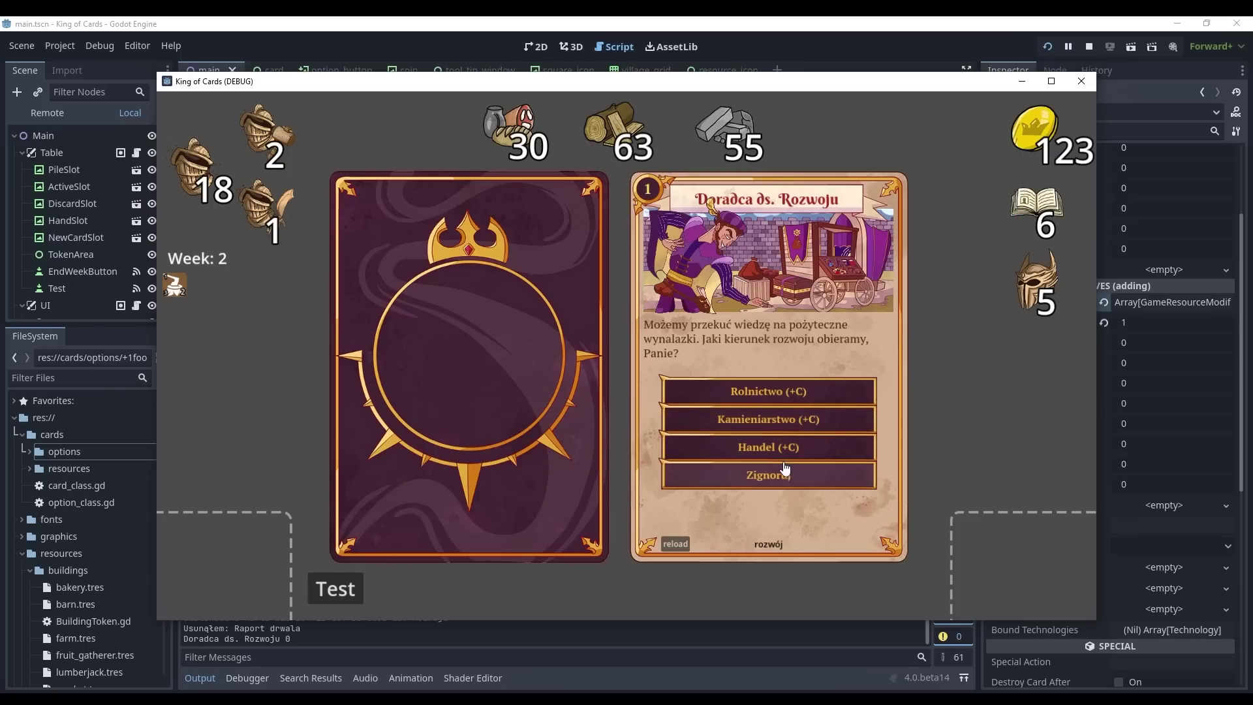
click(755, 450)
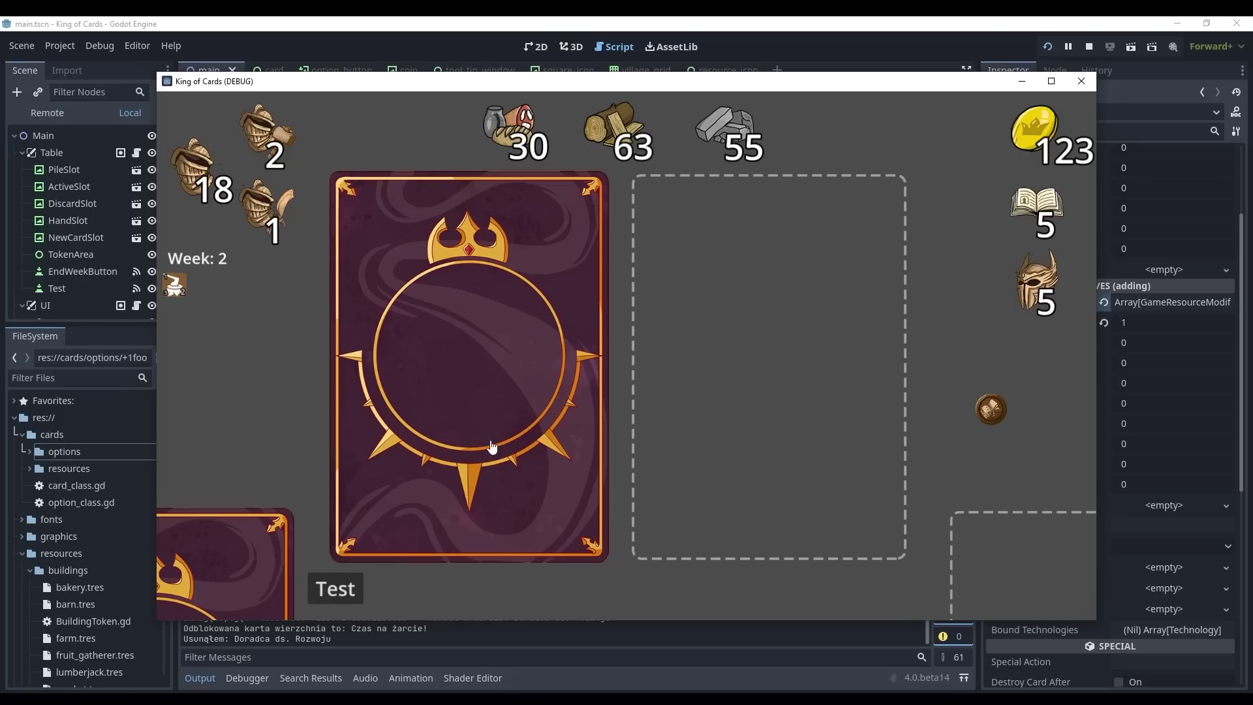
Step: Resolve week 2's cards: Nakarm ludzi, Handel (+C) on Prawa Ręka, Zbierz podatki, then end the week
click(436, 434)
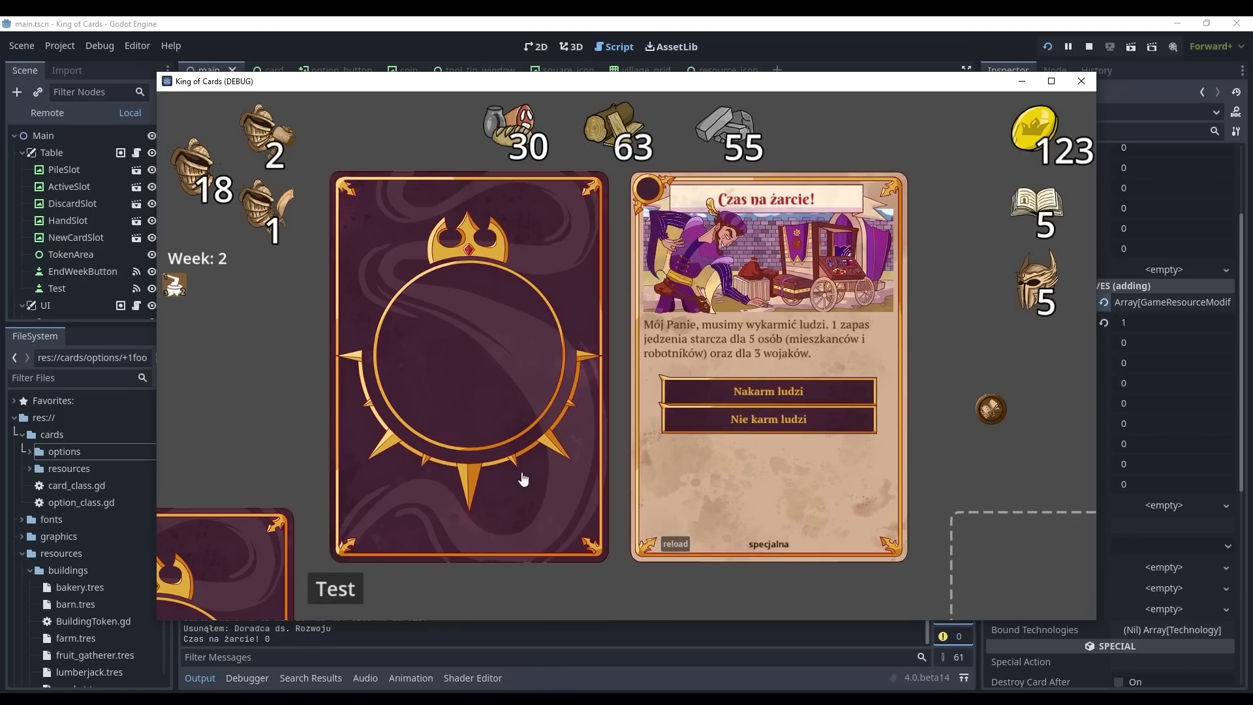
click(768, 392)
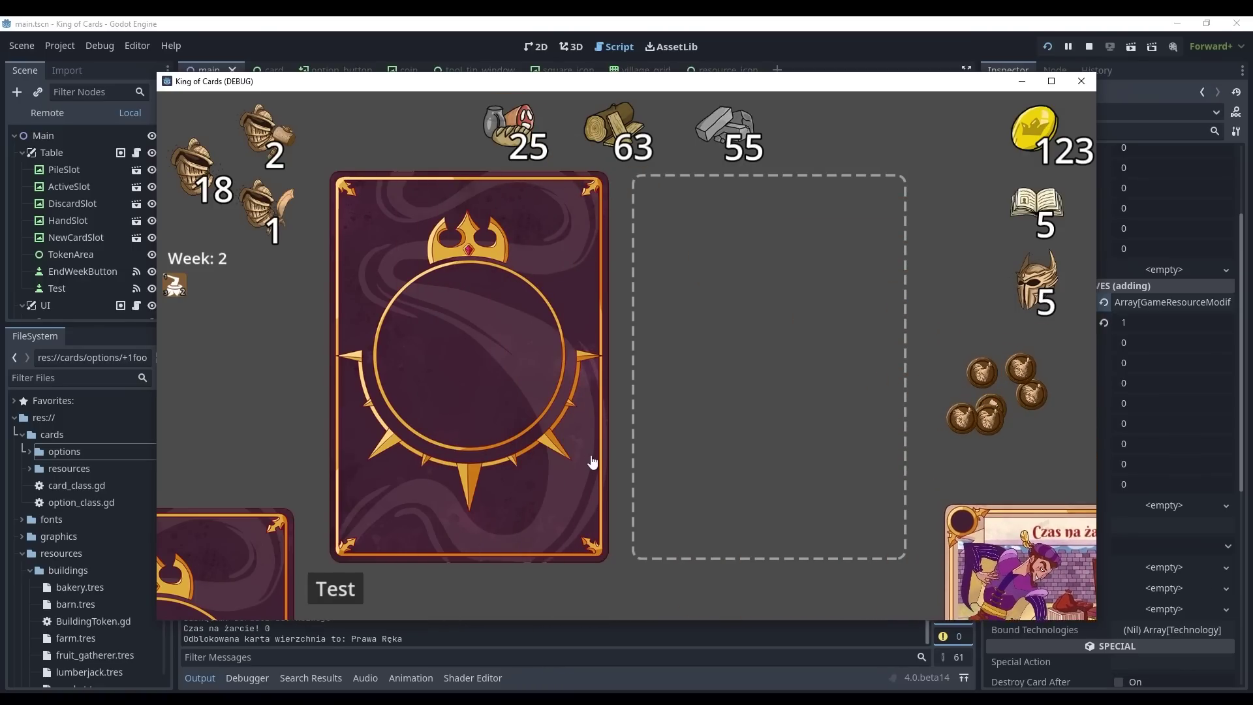
click(486, 408)
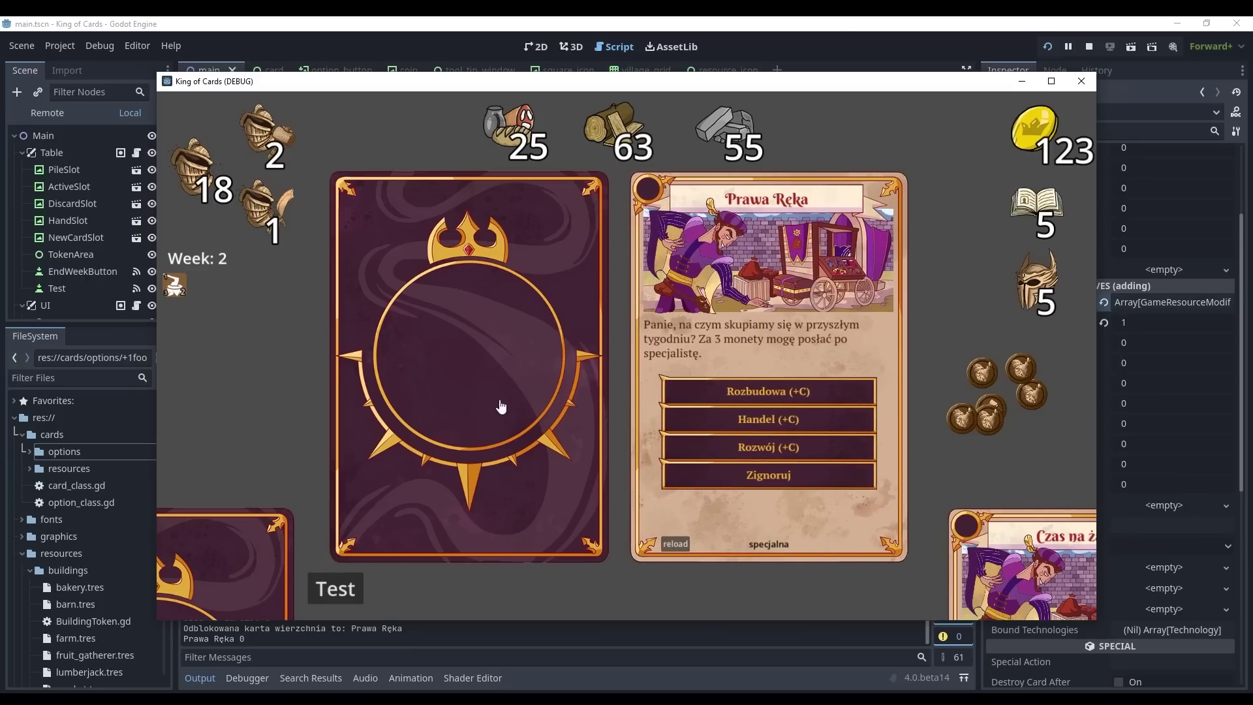
click(725, 425)
click(470, 388)
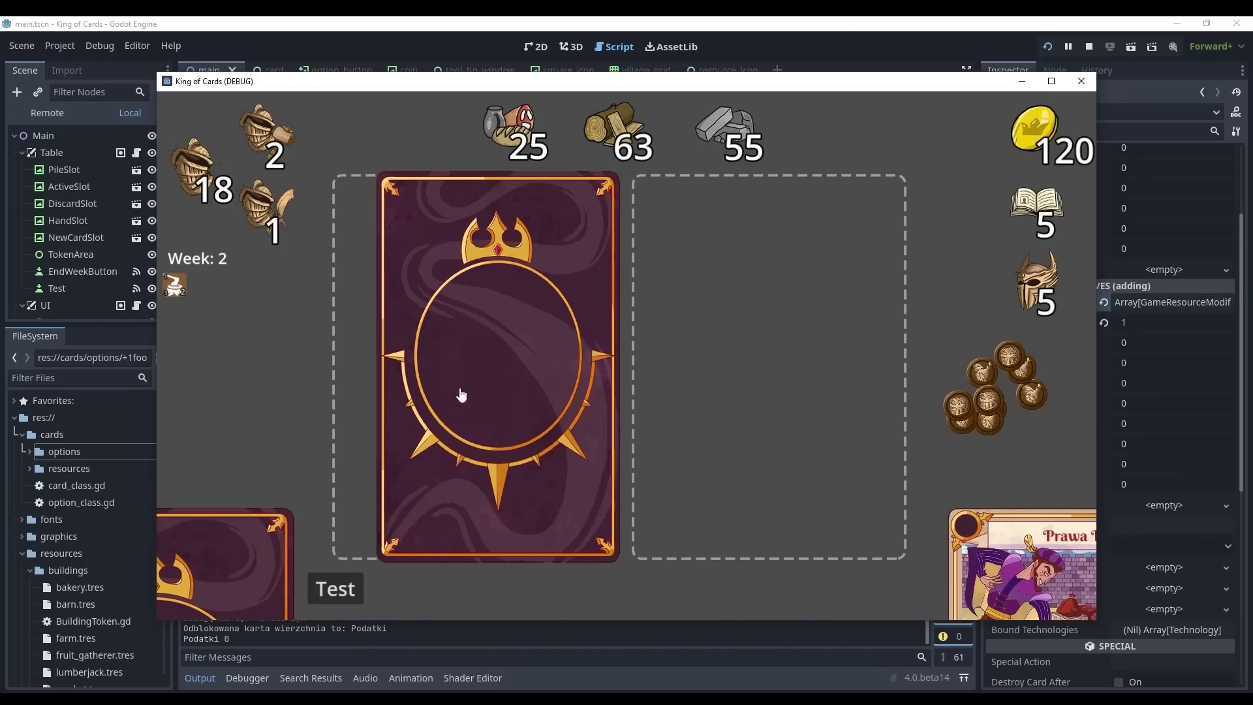
click(757, 399)
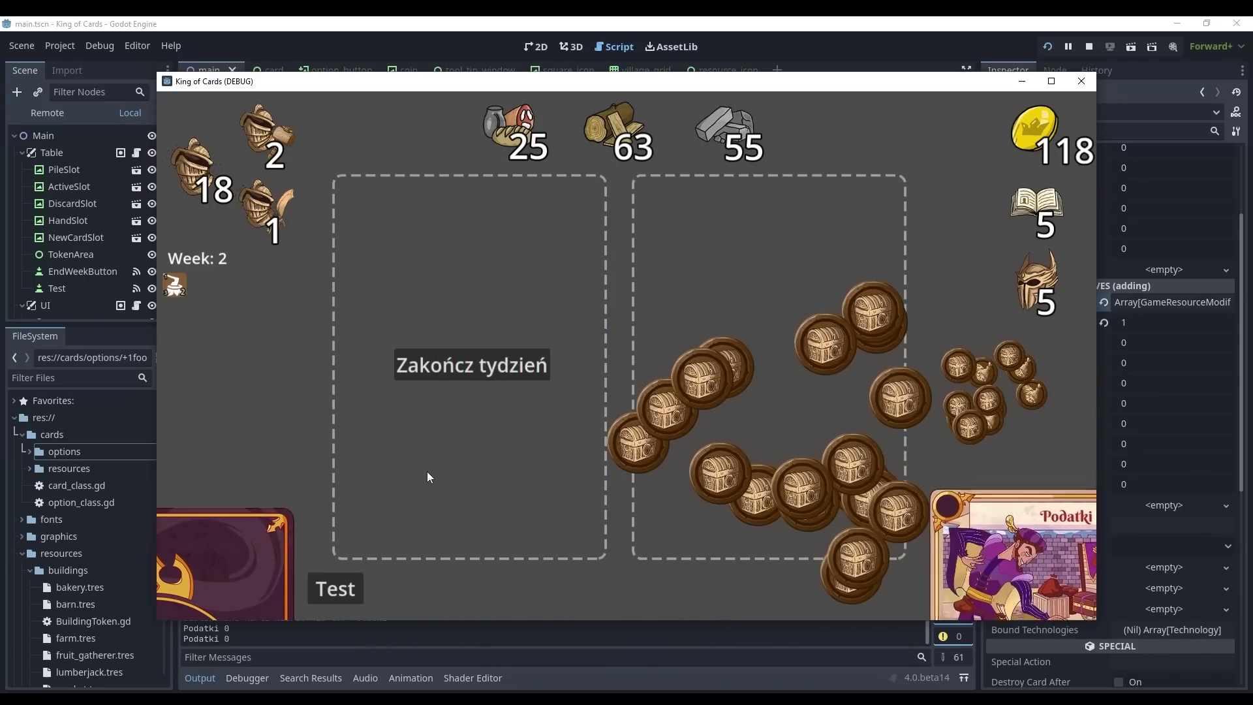
click(435, 366)
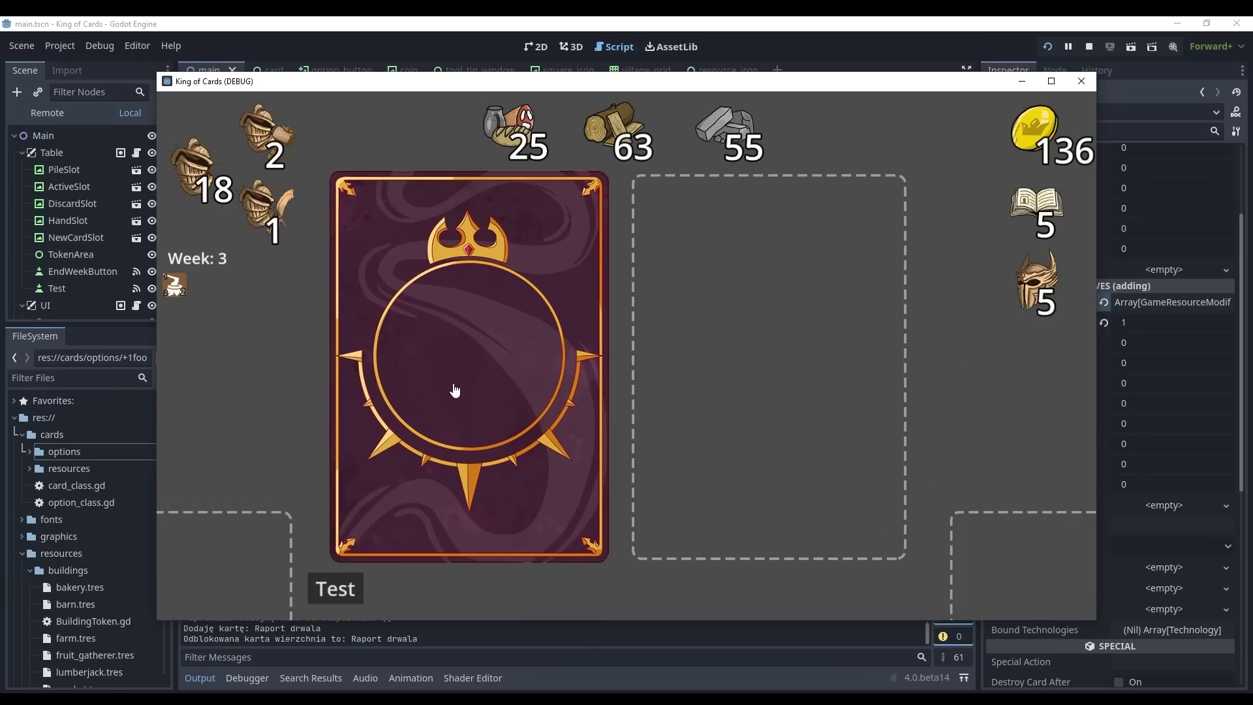
Step: Draw the Raport drwala card from the pile at the start of Week 3
click(455, 390)
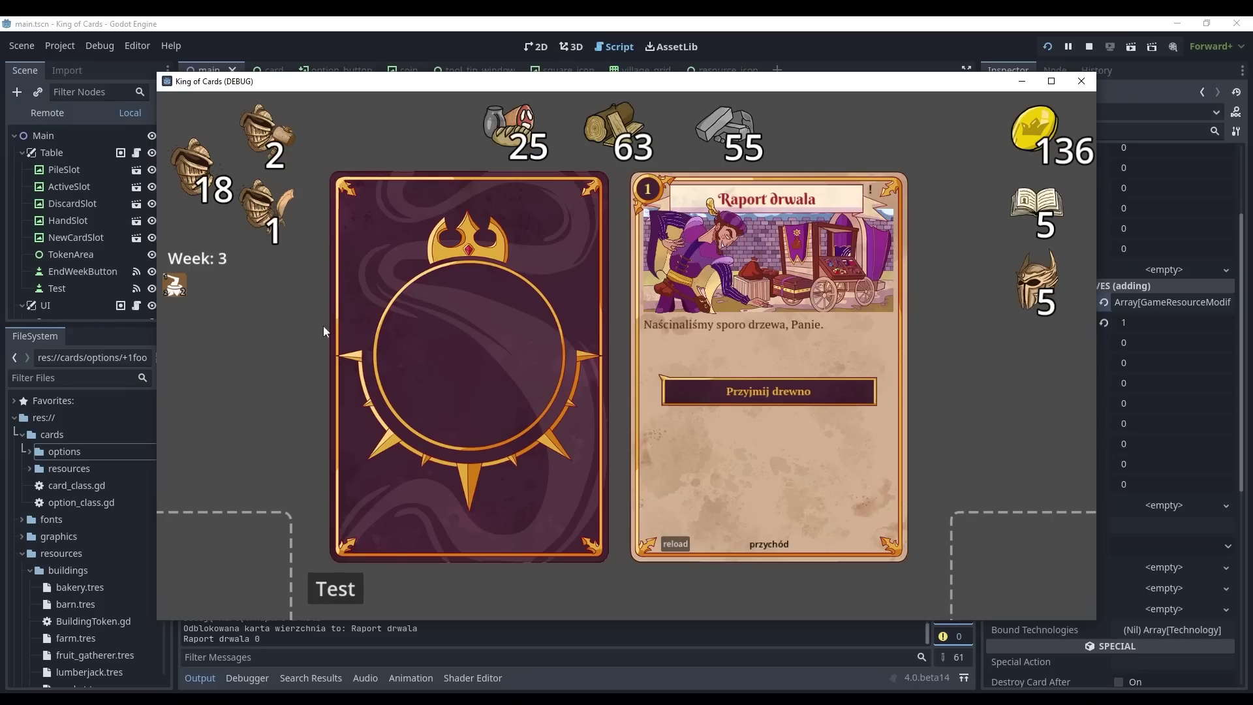
Step: Choose Przyjmij drewno on the Raport drwala card, raising wood from 63 to 68
click(769, 392)
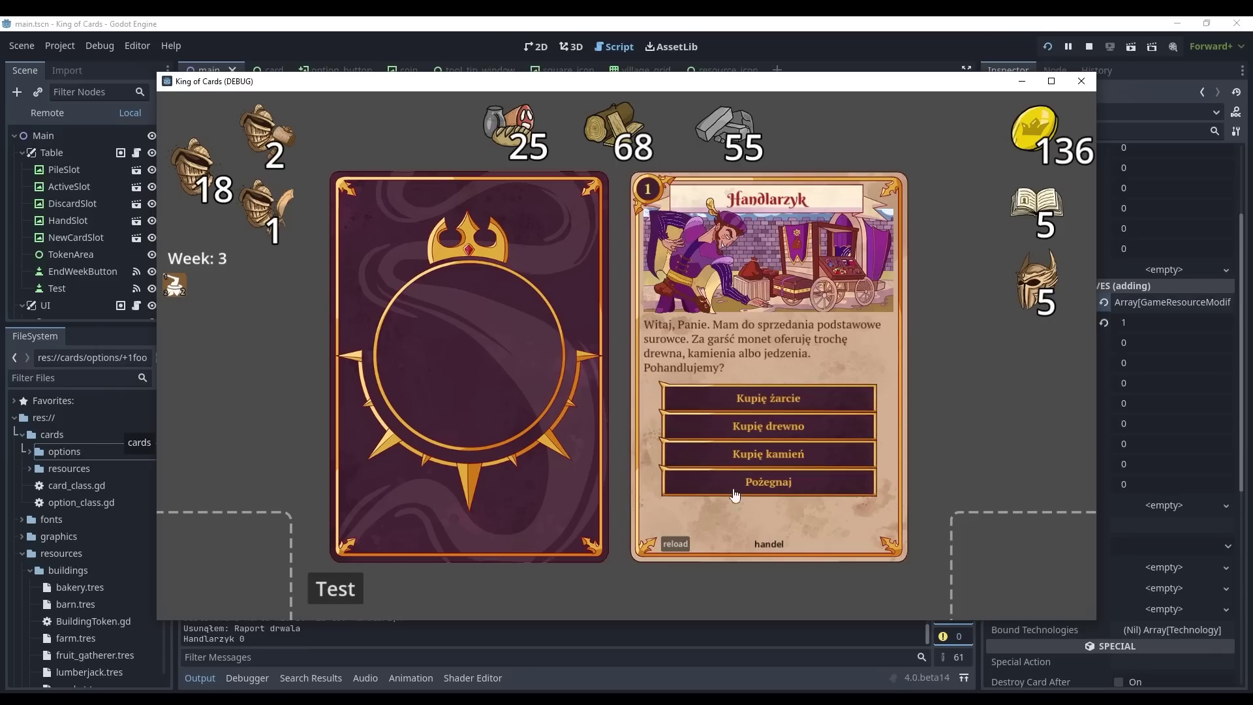
Step: Buy food from Handlarzyk, feed the hungry family, accept the donor's gold, then spend a token
click(718, 402)
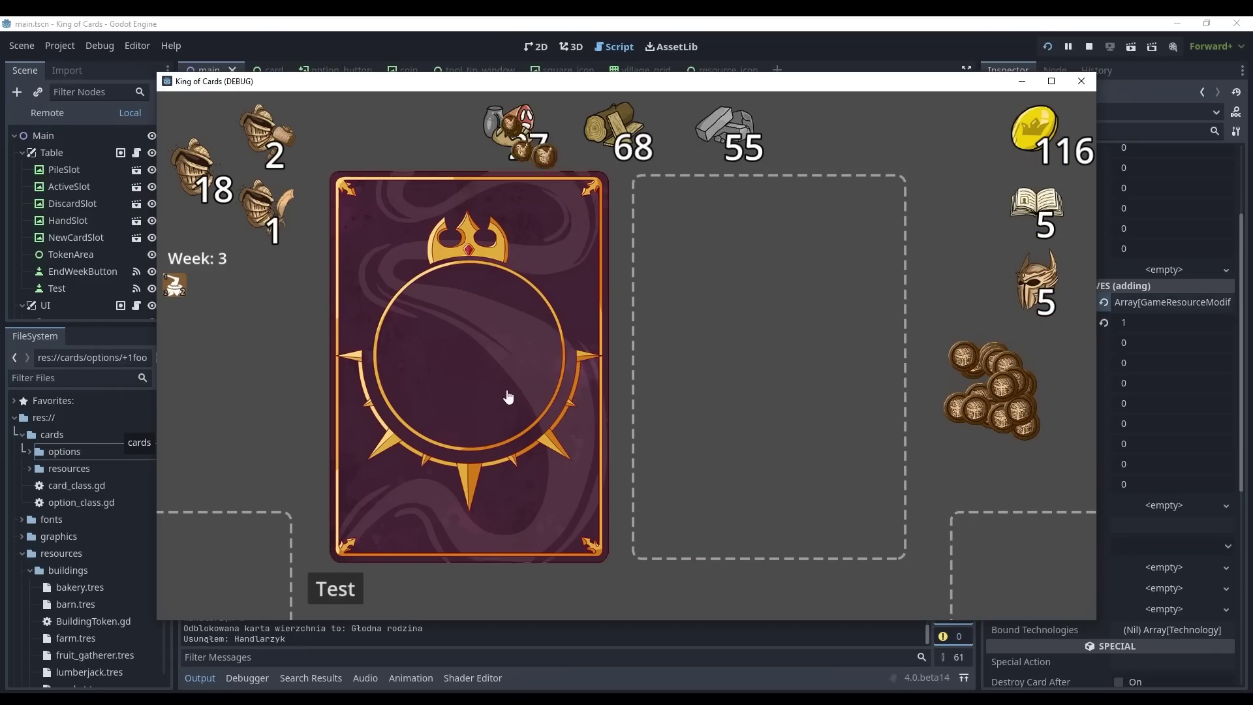
click(738, 388)
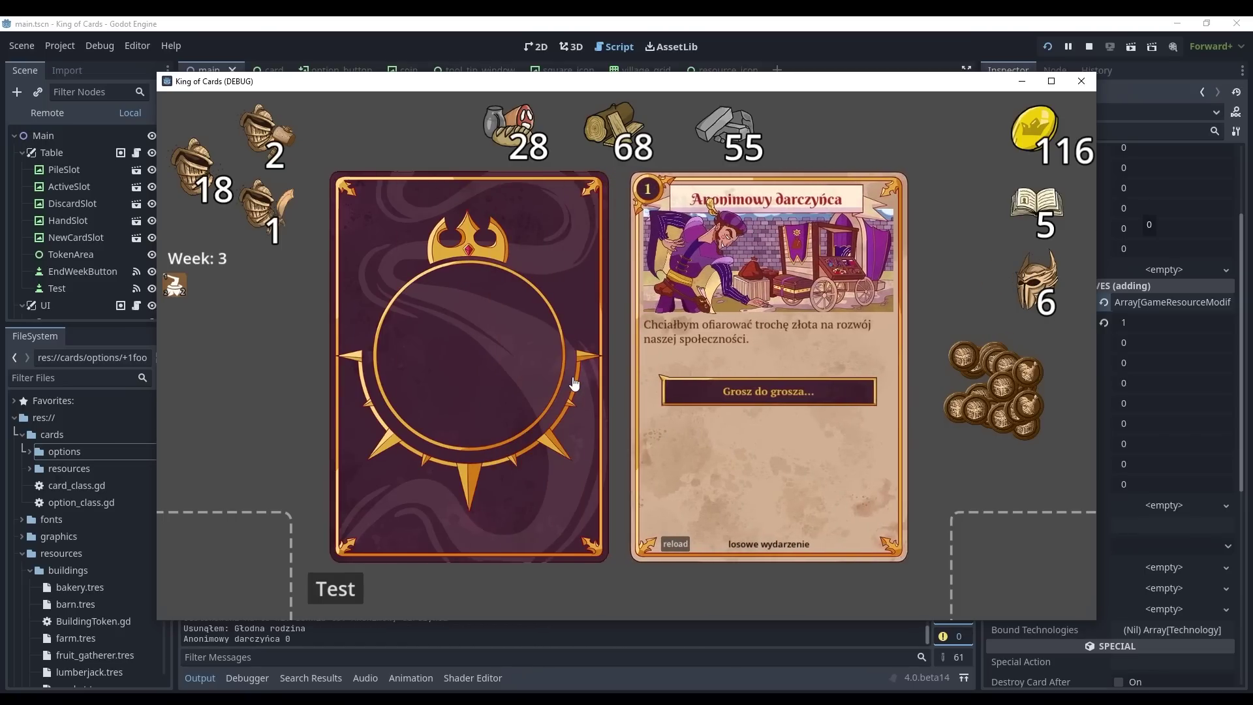
click(742, 394)
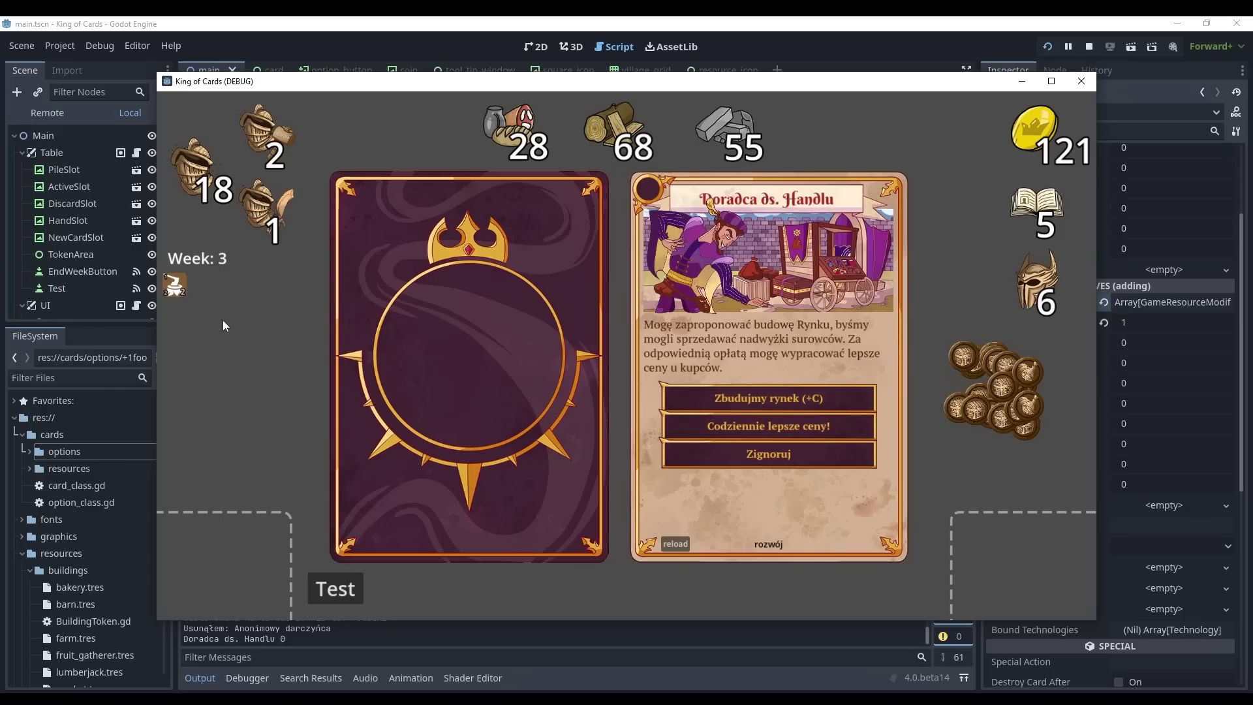
click(172, 289)
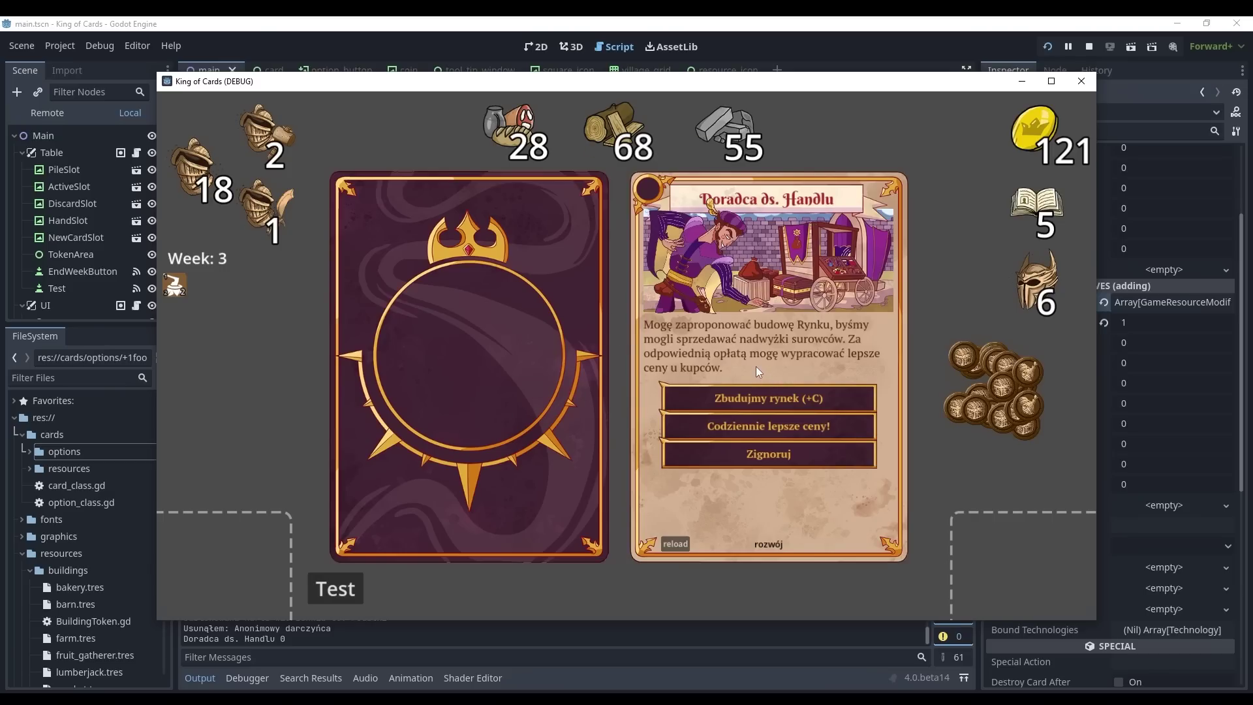
Step: Build the market from the trade advisor, then collect the Podatki taxes into gold
mouse_move(751, 390)
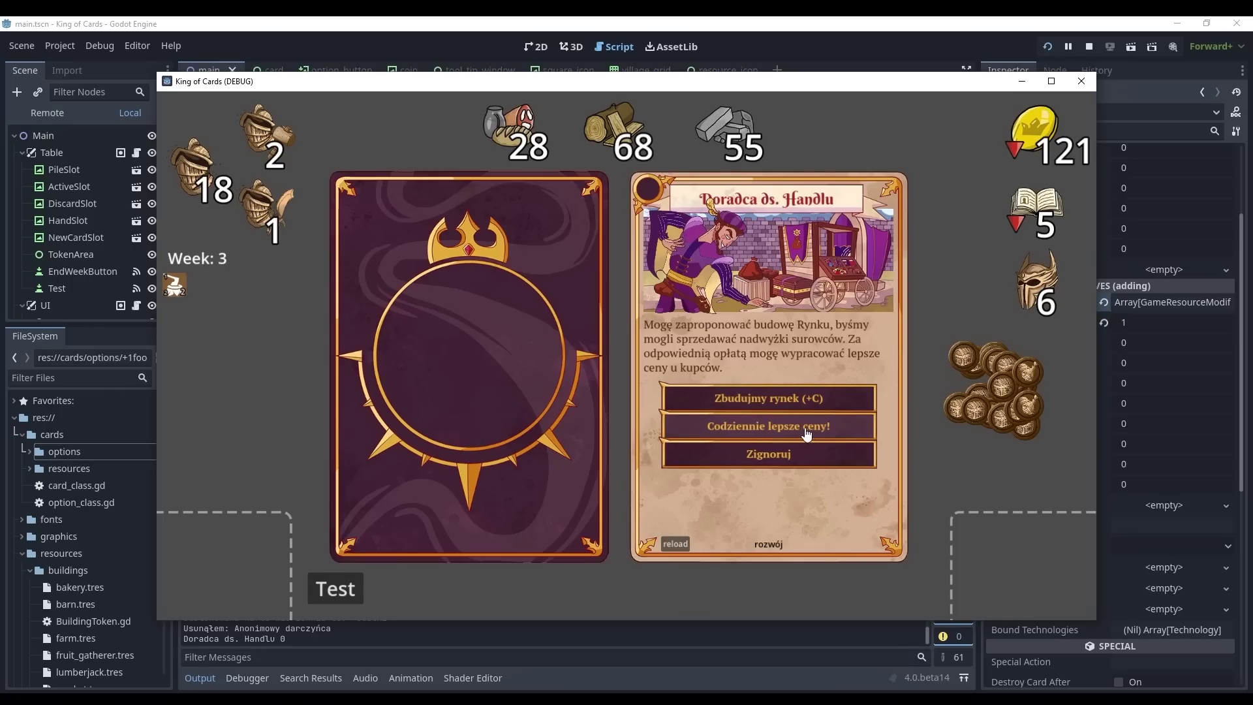
mouse_move(702, 406)
click(762, 400)
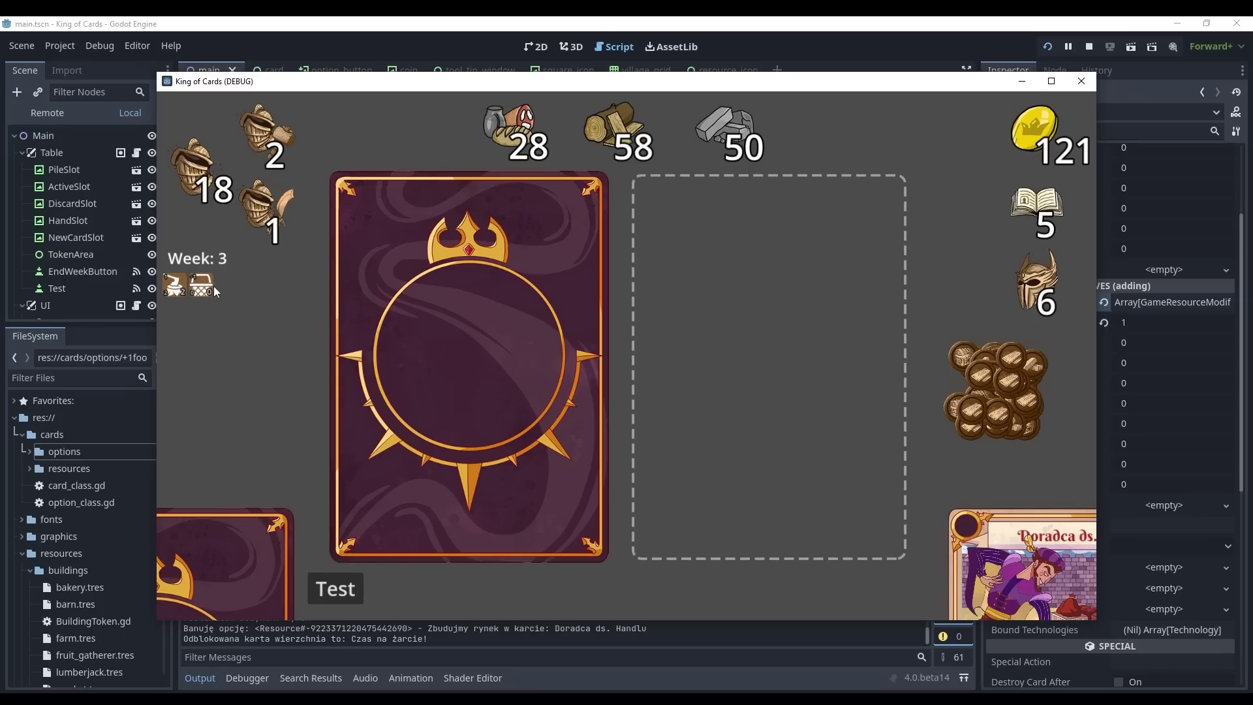
click(394, 368)
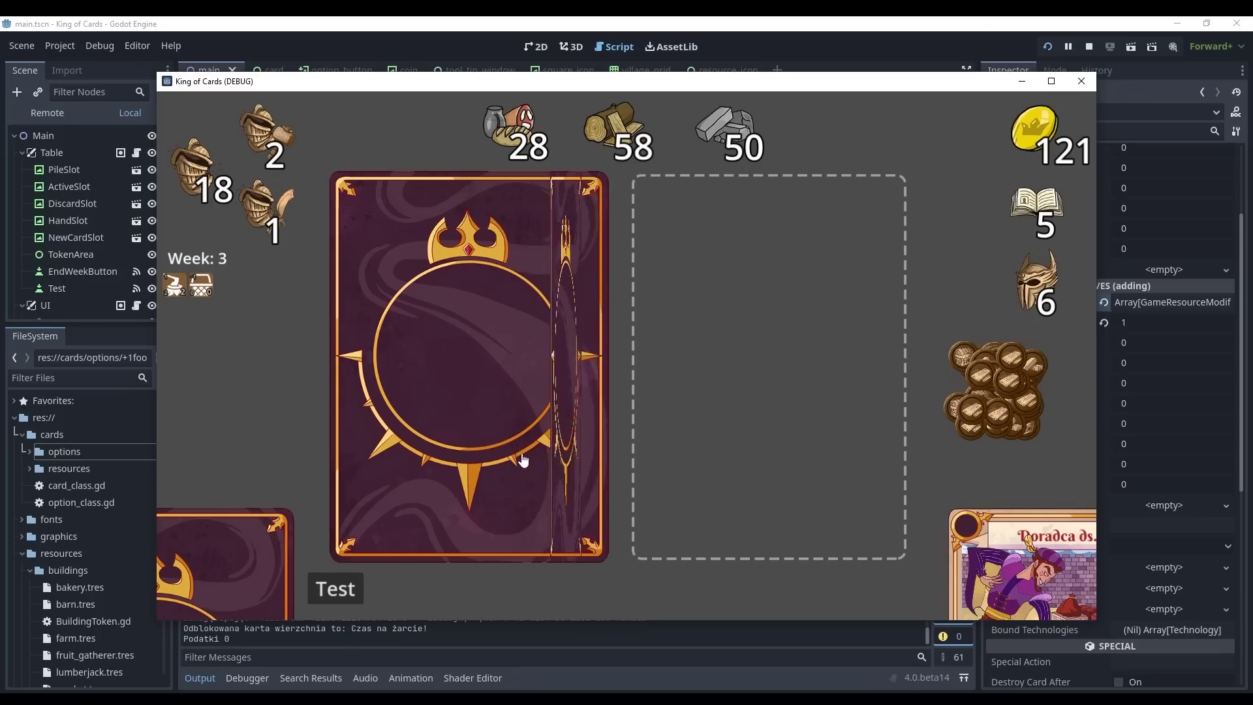
click(684, 407)
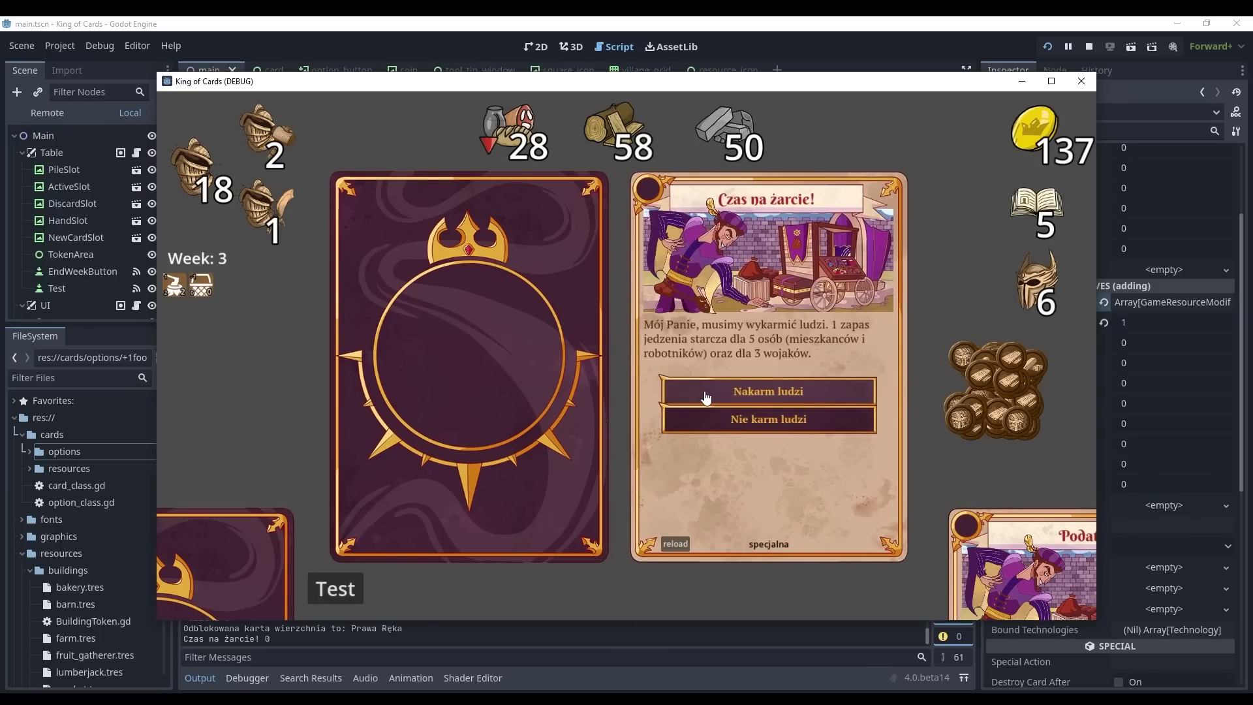
Step: Feed the people, pick 'Rozbudowa (+C)' on Prawa Ręka, and end week 3
click(709, 399)
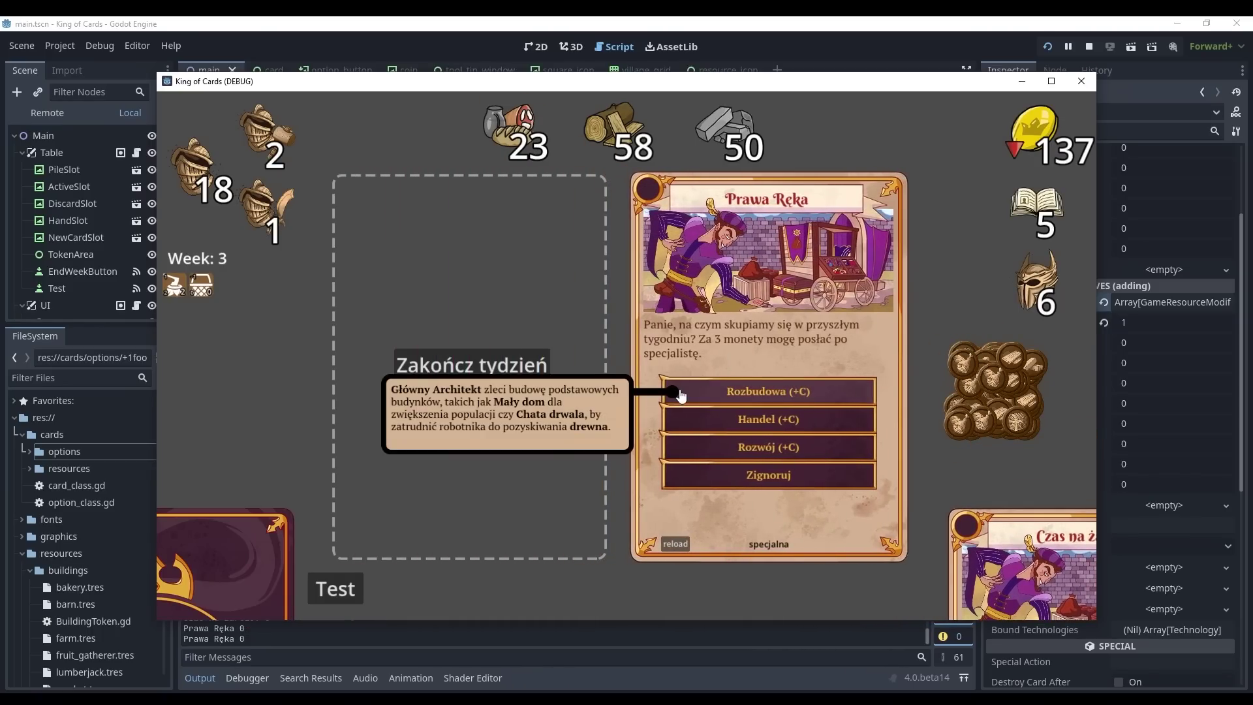
mouse_move(700, 424)
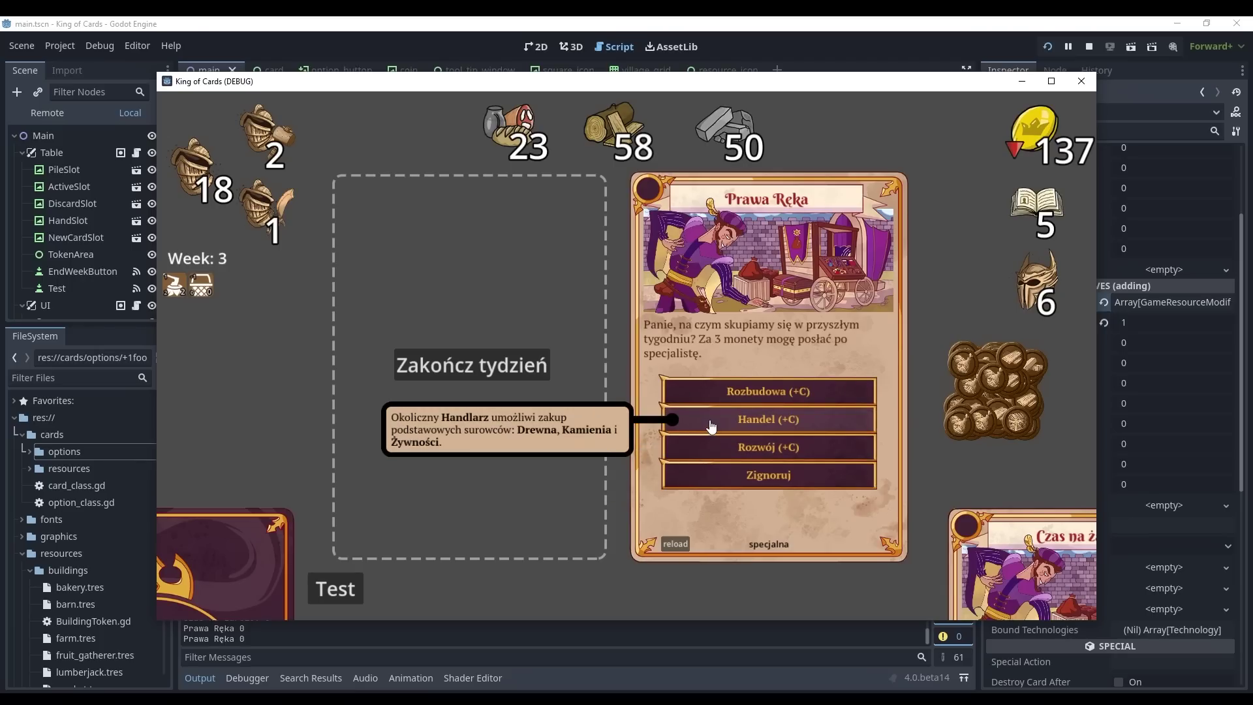
click(702, 392)
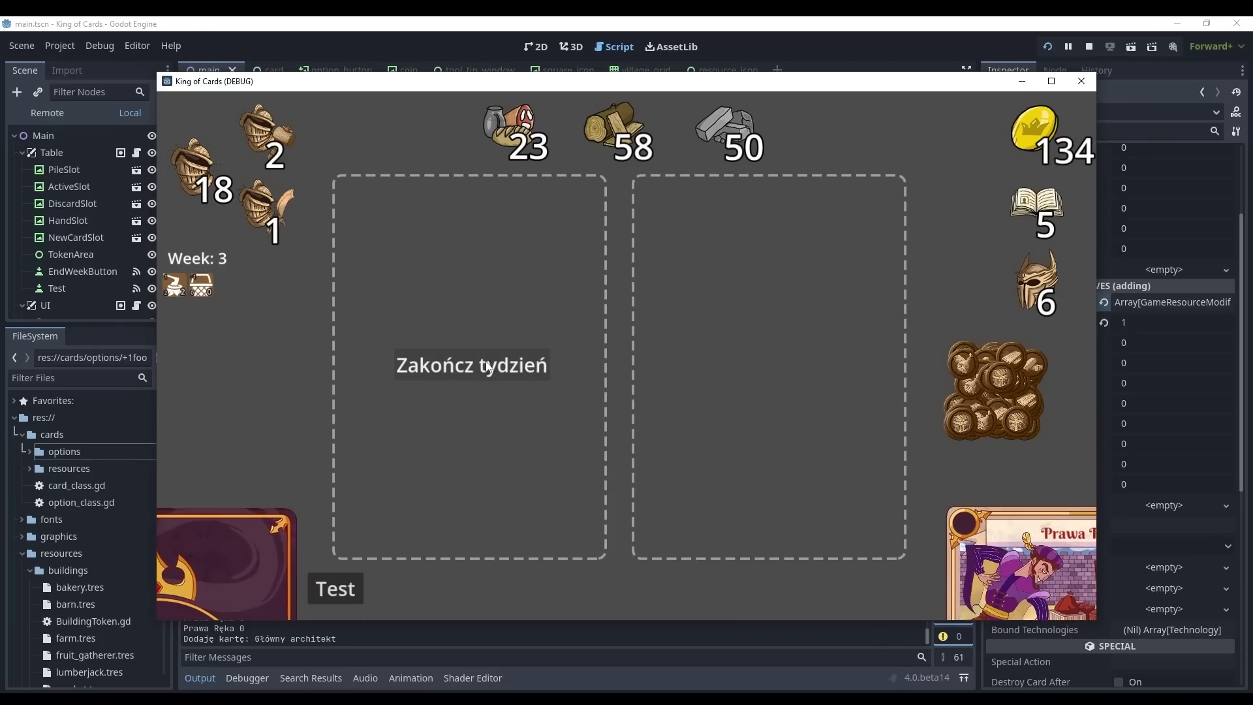
click(476, 396)
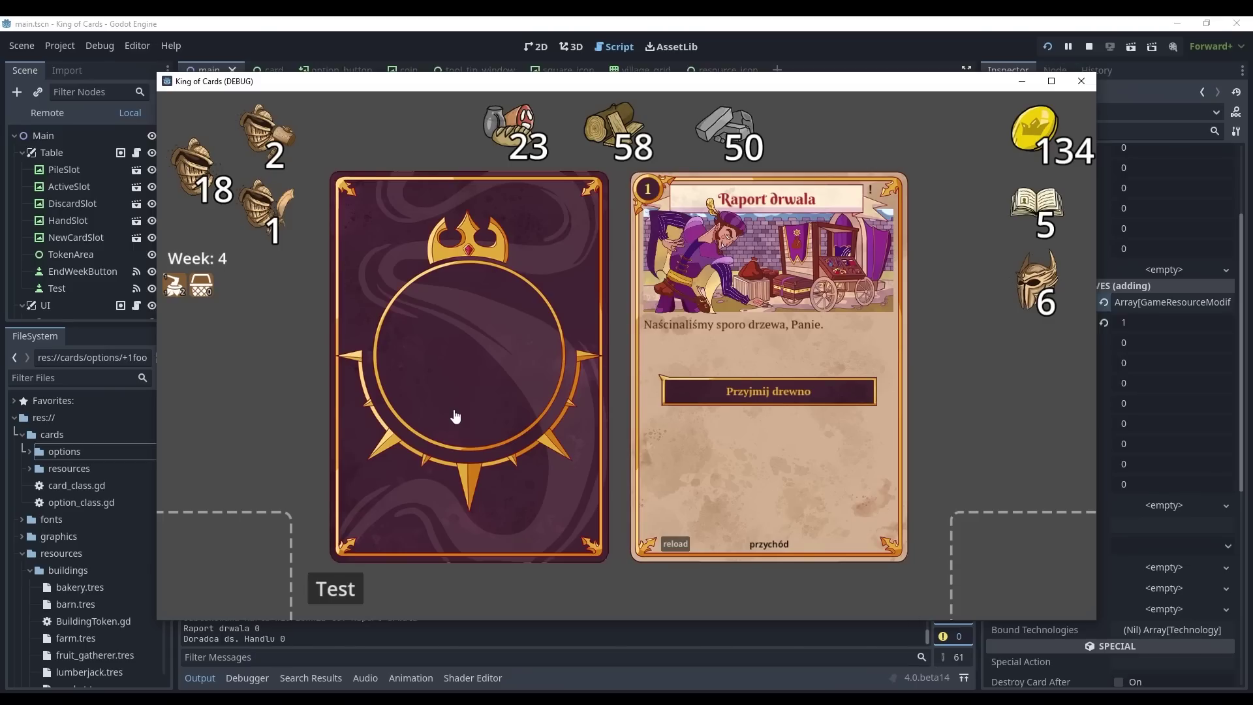
Step: Accept the wood, take 'Codziennie lepsze ceny!', build a small hut, then draw the newcomers' card
click(722, 391)
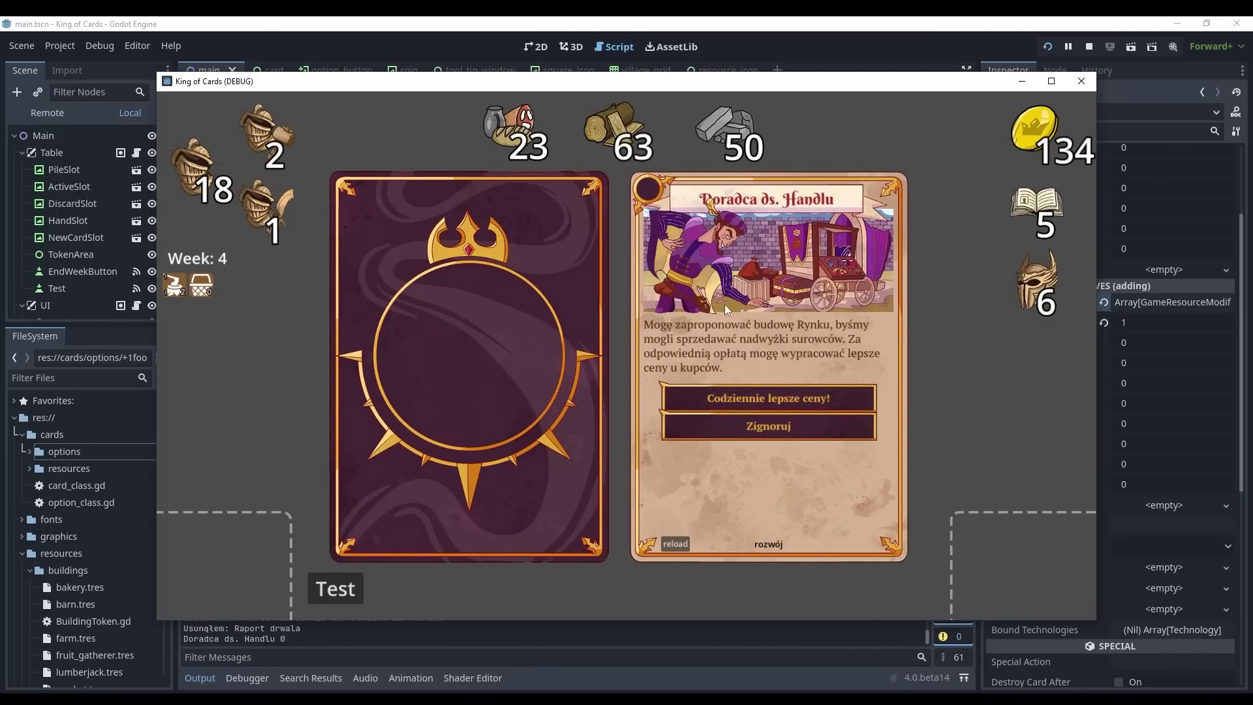
click(735, 400)
click(530, 385)
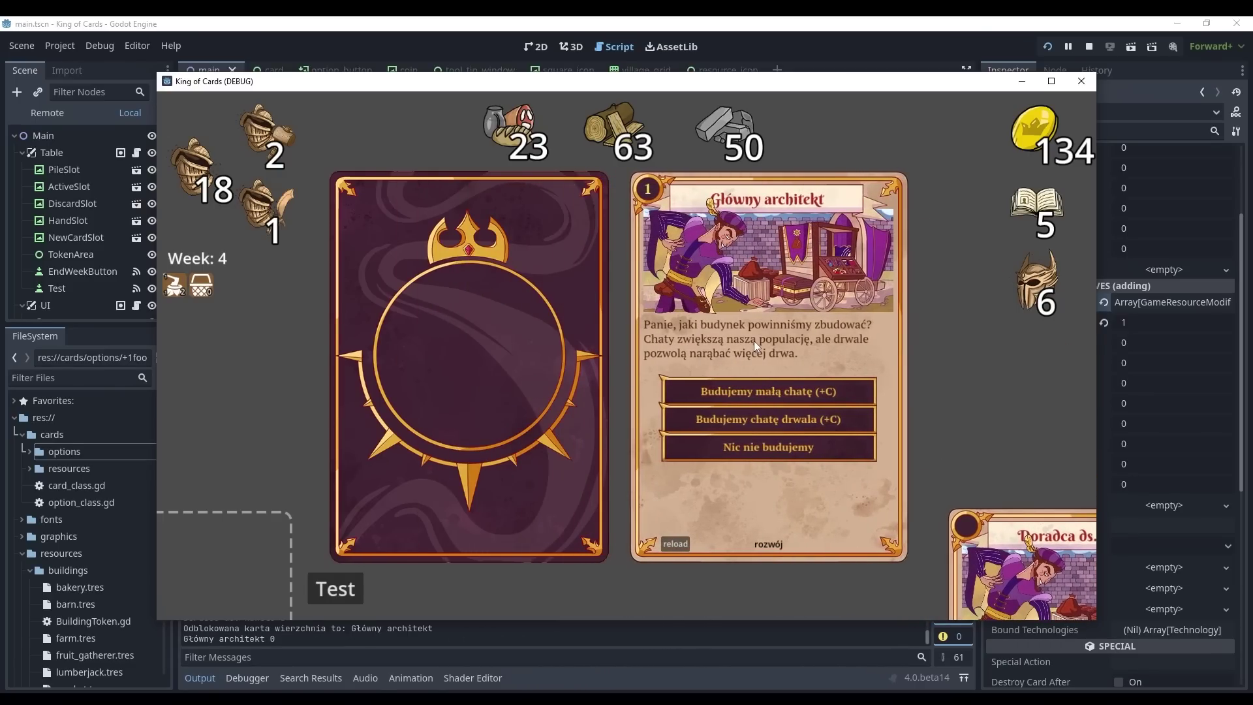
click(727, 391)
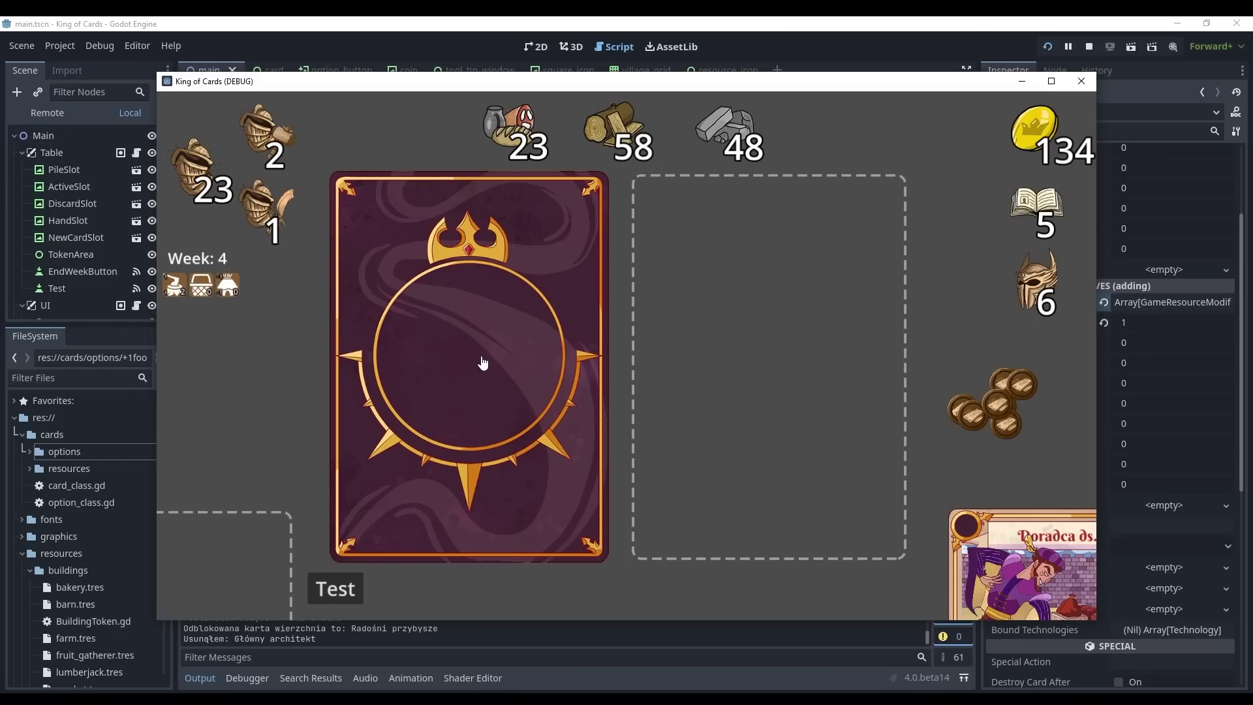
click(472, 376)
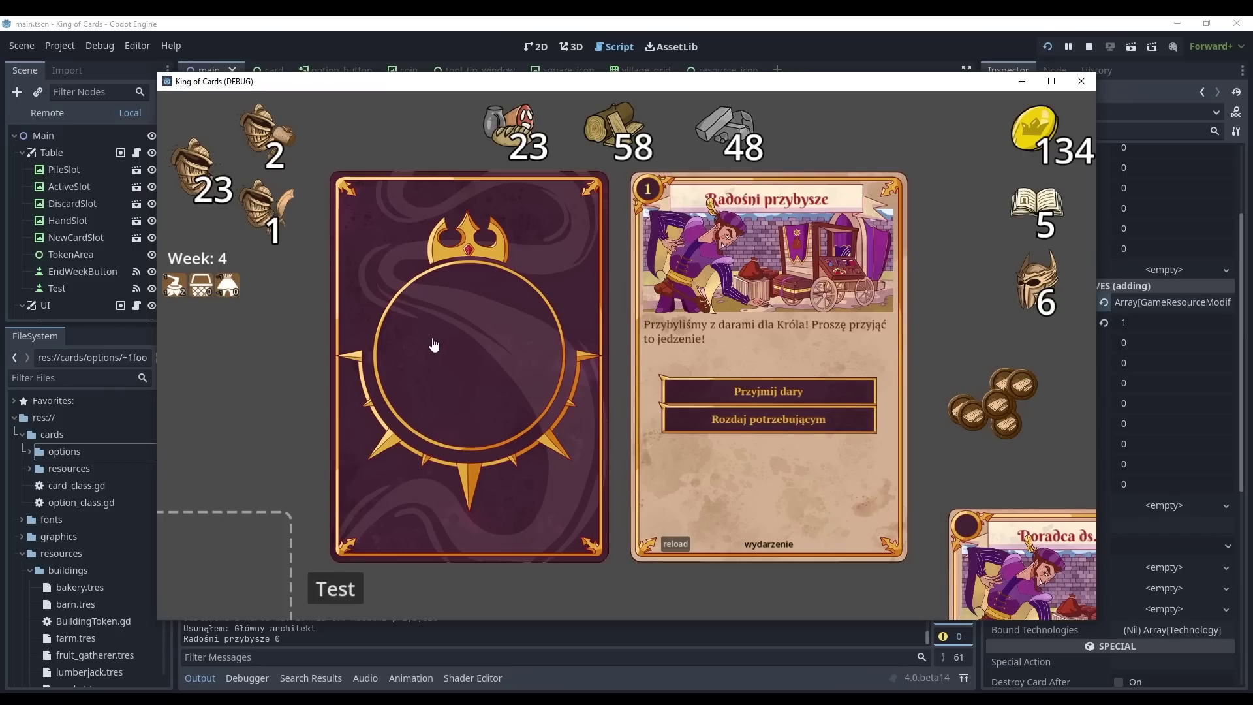
Step: Accept the newcomers' gifts, donate wood for the roof, sell at Ryneczek Lidki, and draw the merchant
click(691, 392)
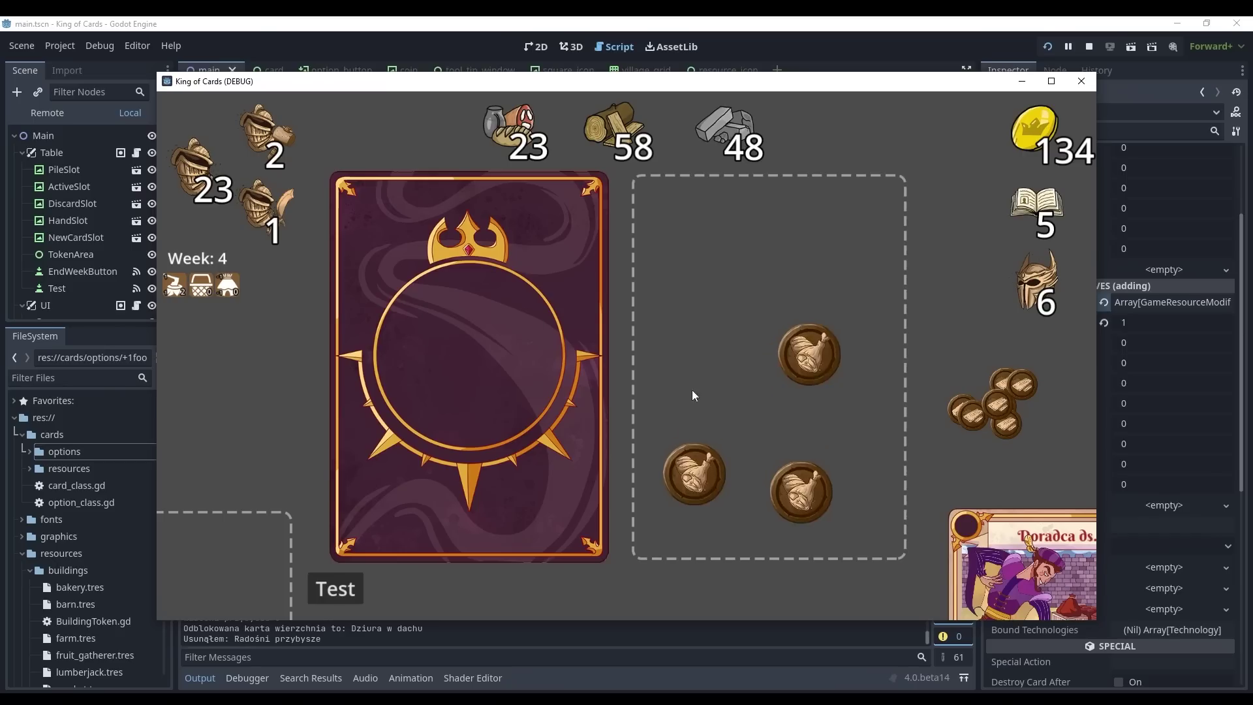
click(529, 371)
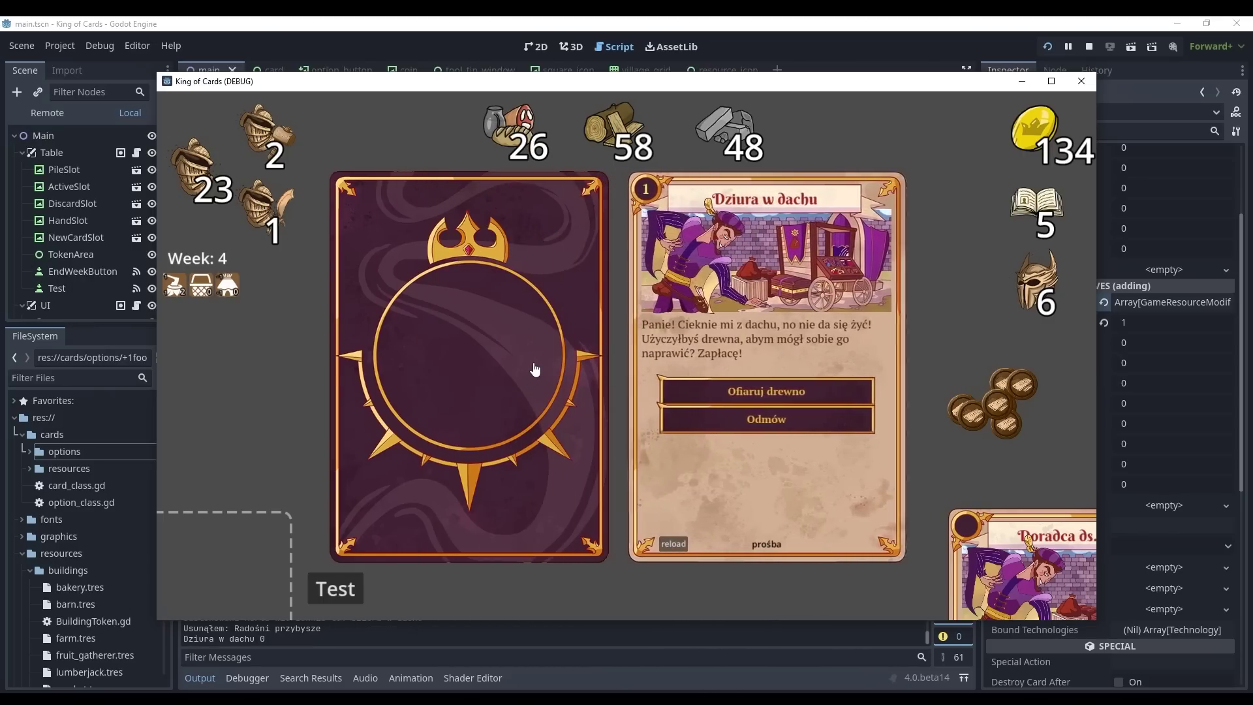
click(672, 398)
click(517, 377)
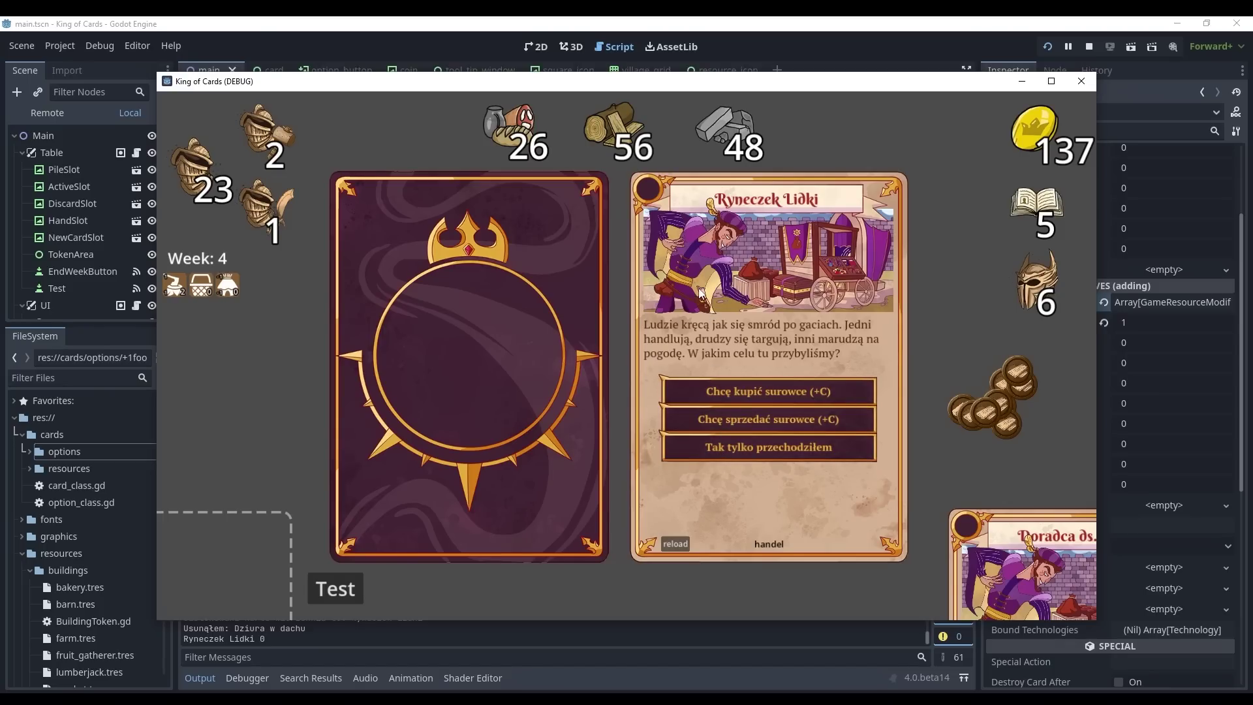
click(707, 419)
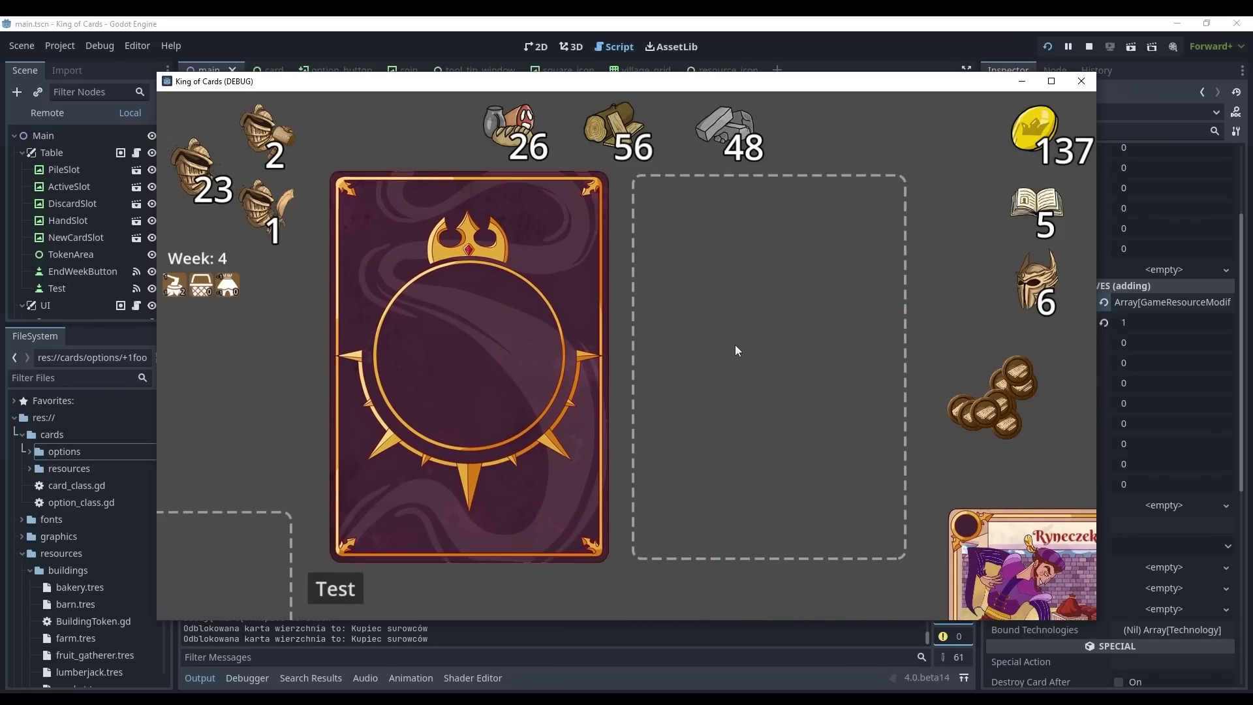
click(508, 370)
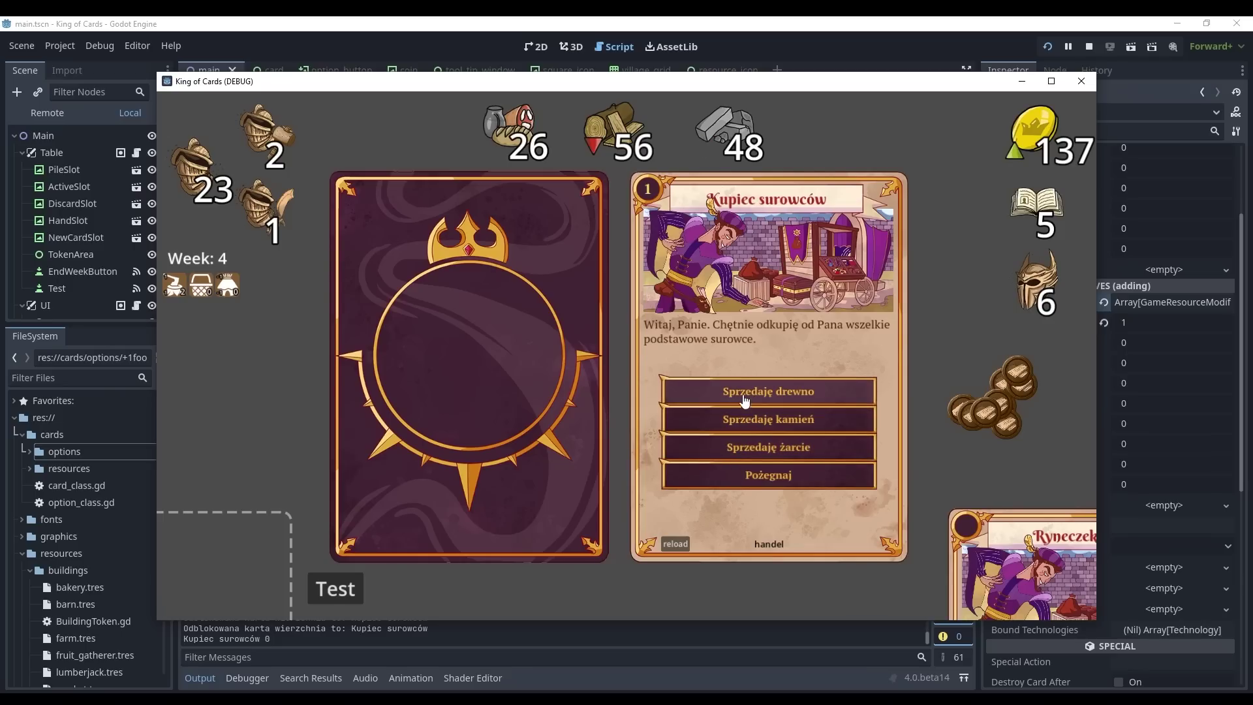
Step: Sell wood, stone and food to Kupiec surowców up to 247 gold, dismiss him, then draw 'Czas na żarcie!'
click(718, 392)
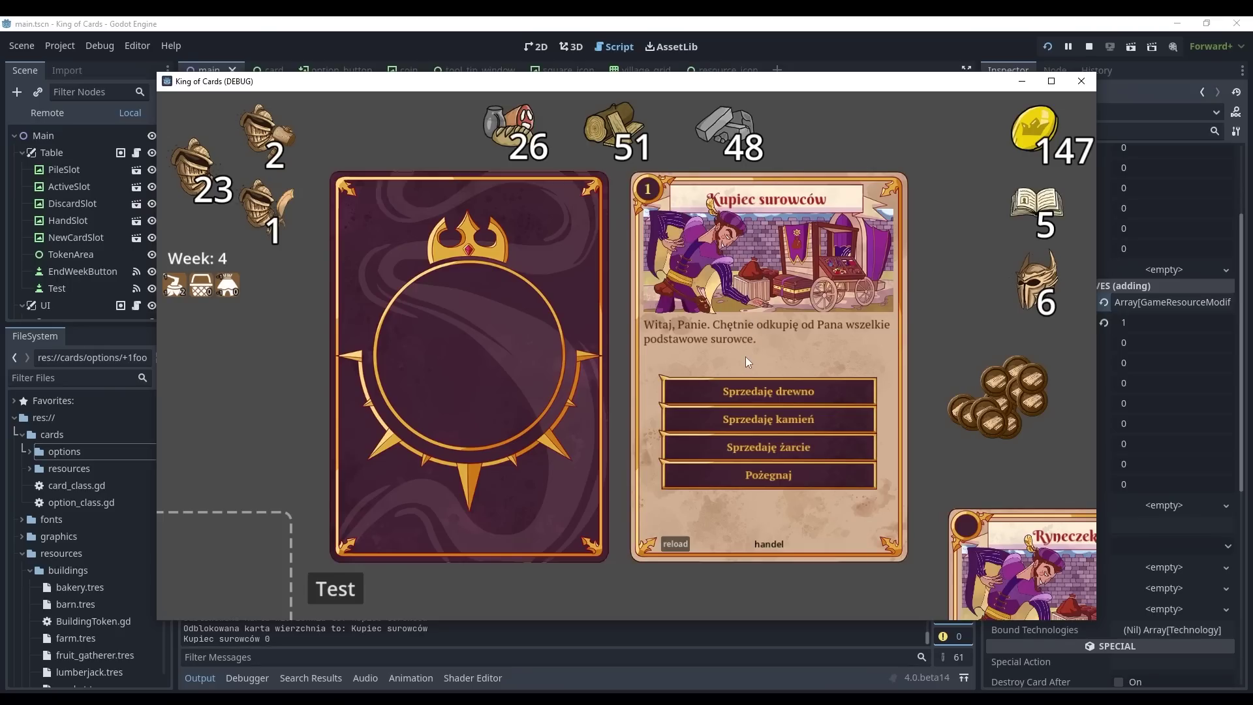
click(757, 419)
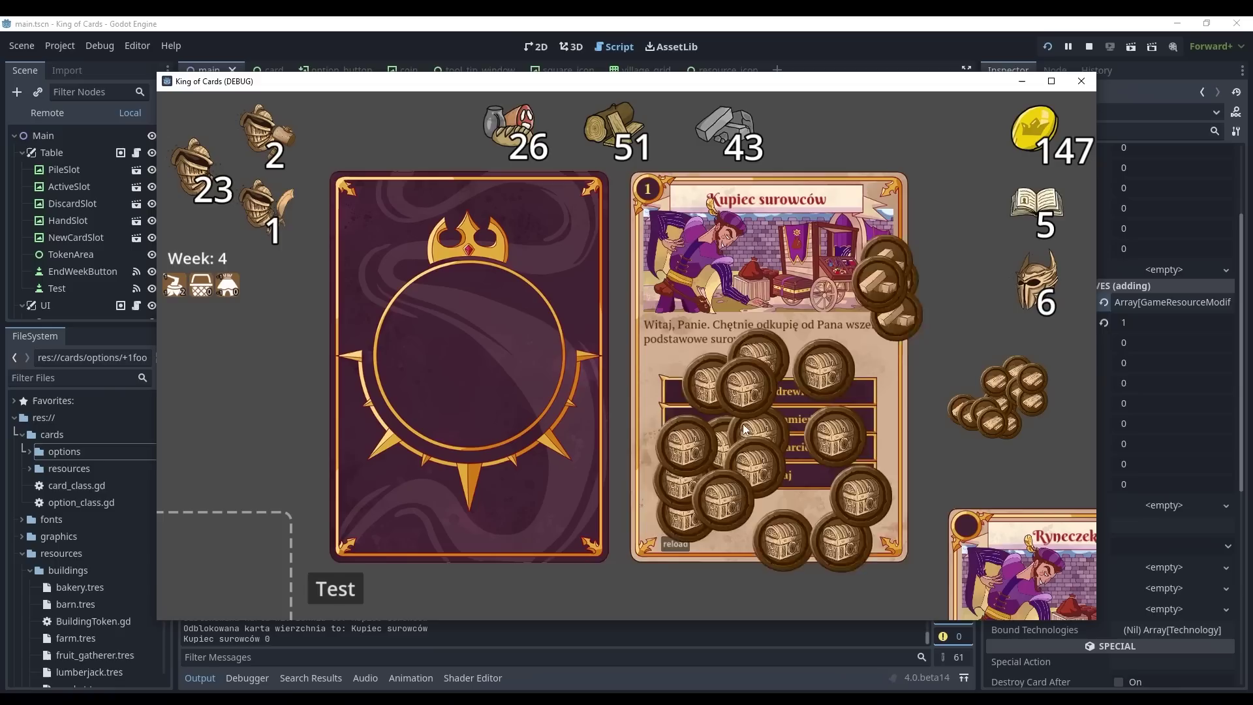
click(757, 394)
click(757, 394)
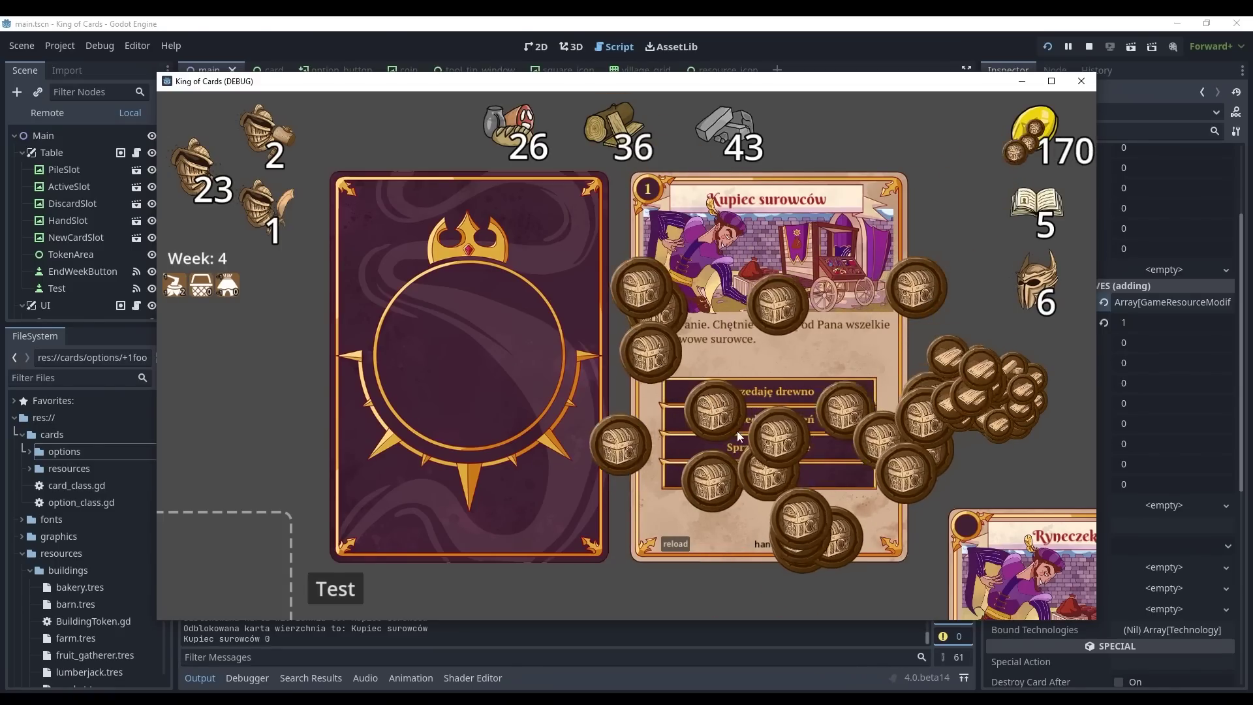
click(722, 450)
click(714, 417)
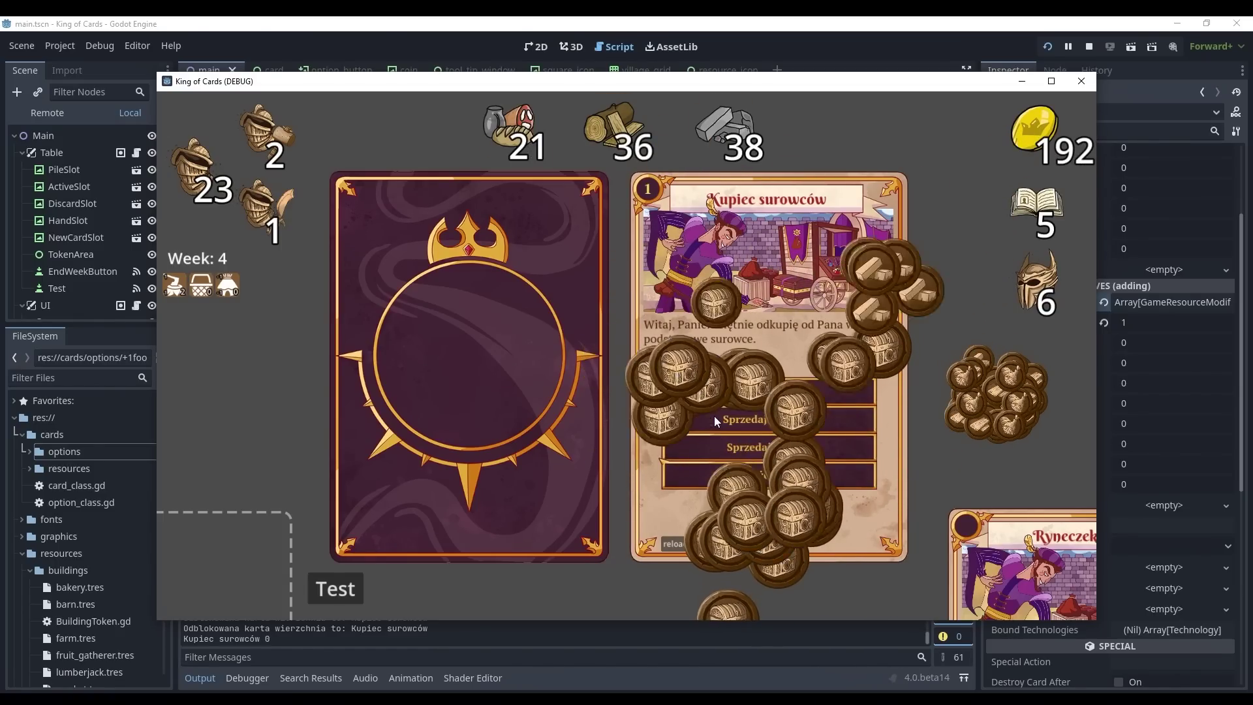
click(708, 395)
click(697, 395)
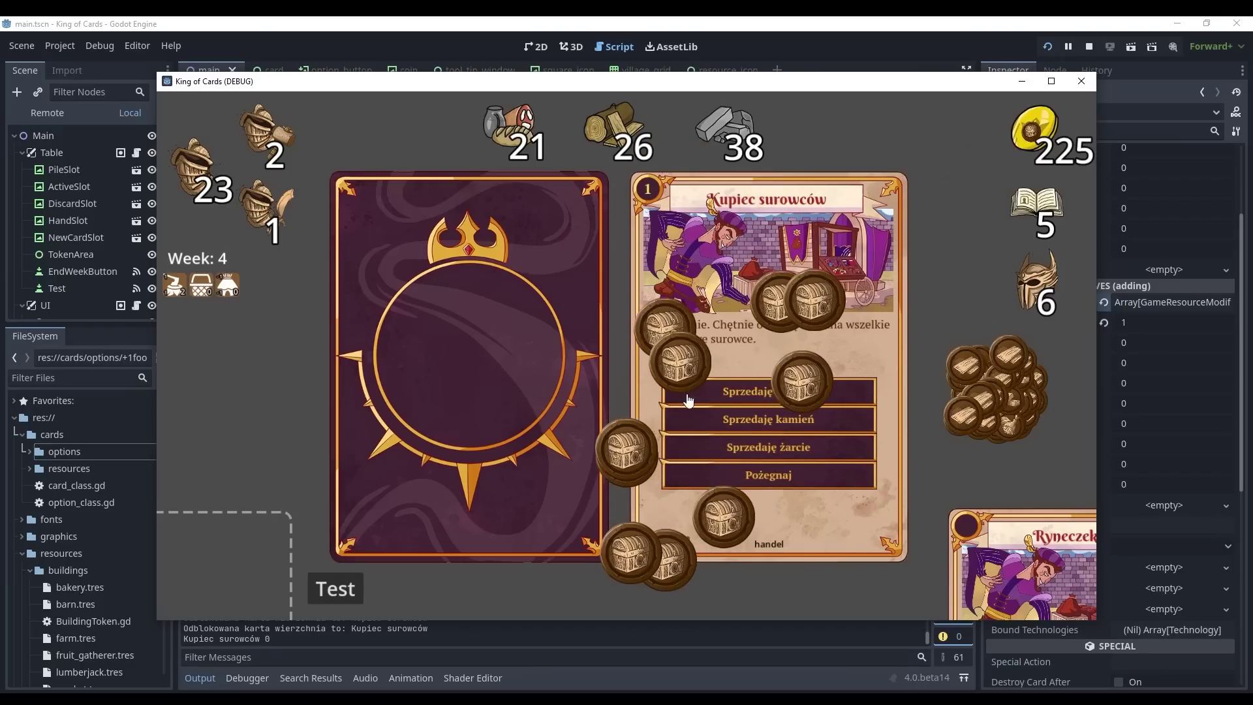
click(718, 399)
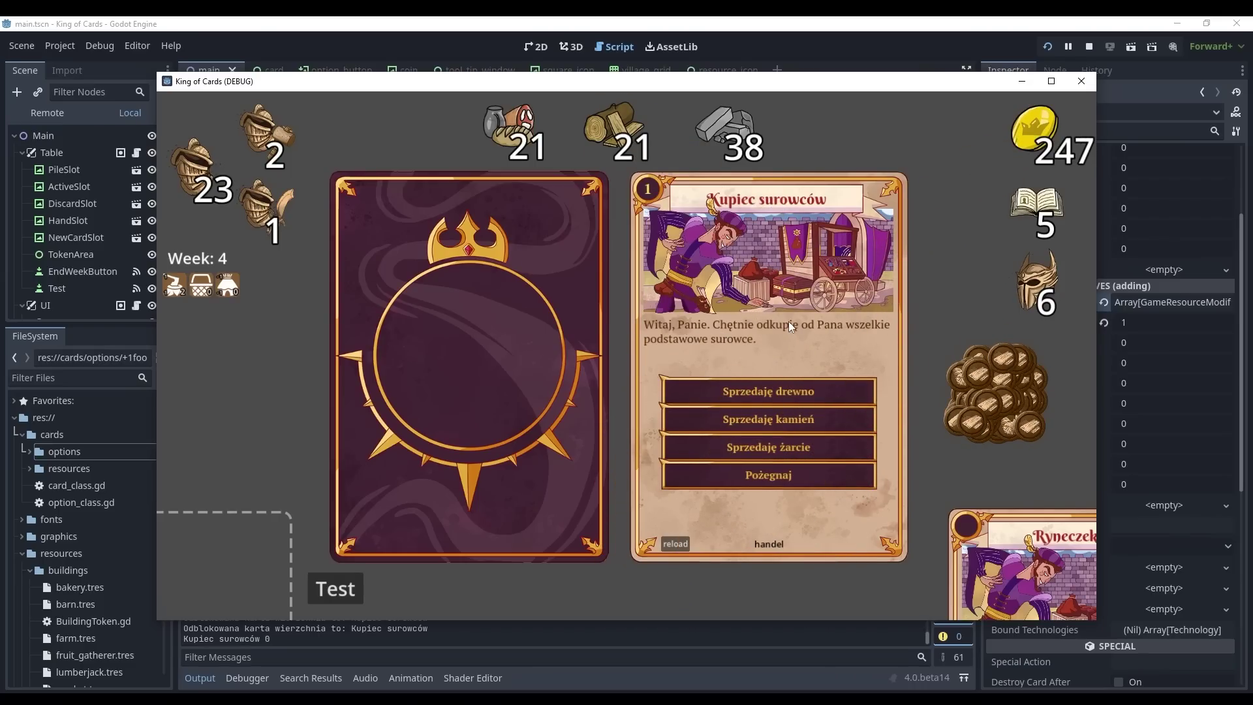
click(777, 475)
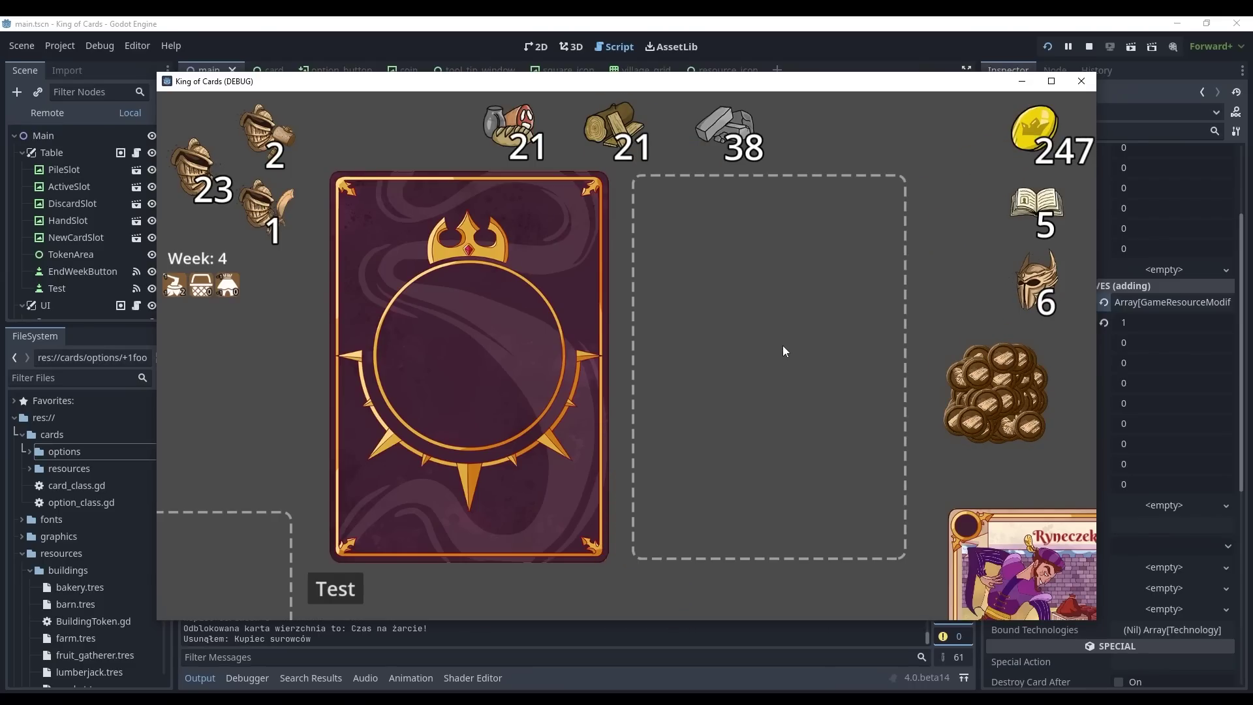
click(520, 372)
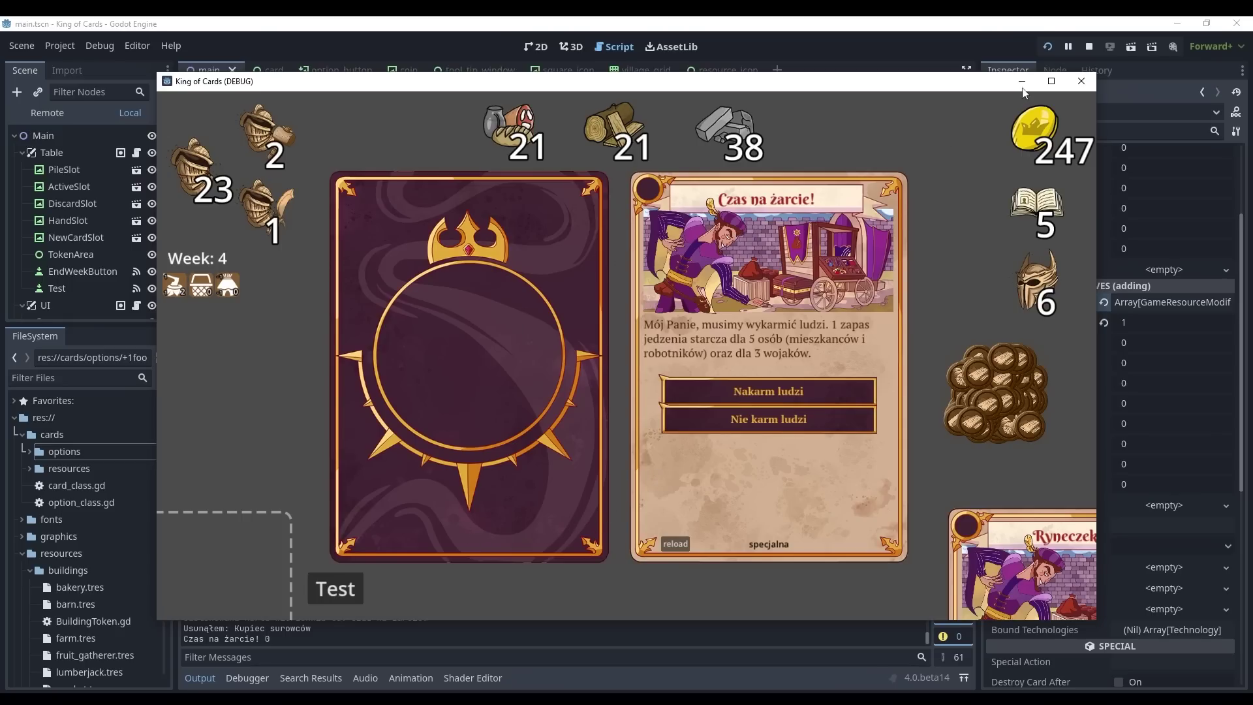
Step: Close the running game and locate the prepare_story_events function in Table.gd
click(1081, 81)
scroll(587, 359, down, 5)
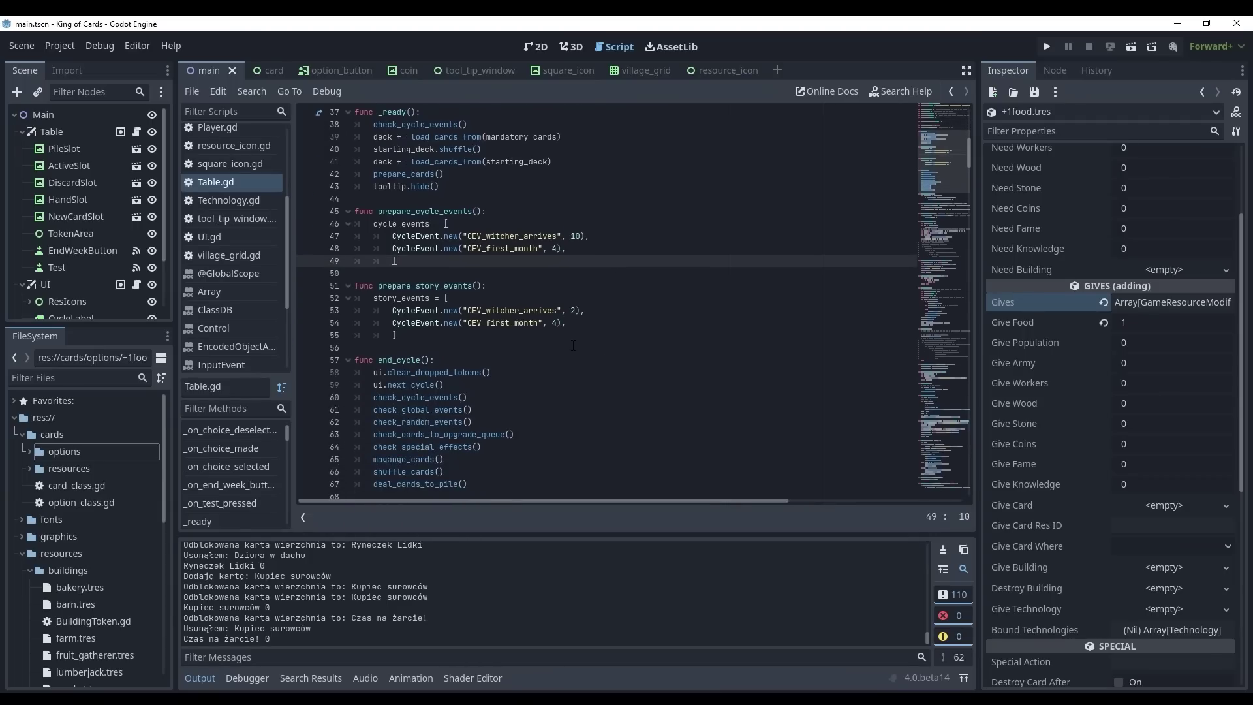
scroll(555, 345, up, 3)
click(533, 335)
scroll(463, 326, up, 1)
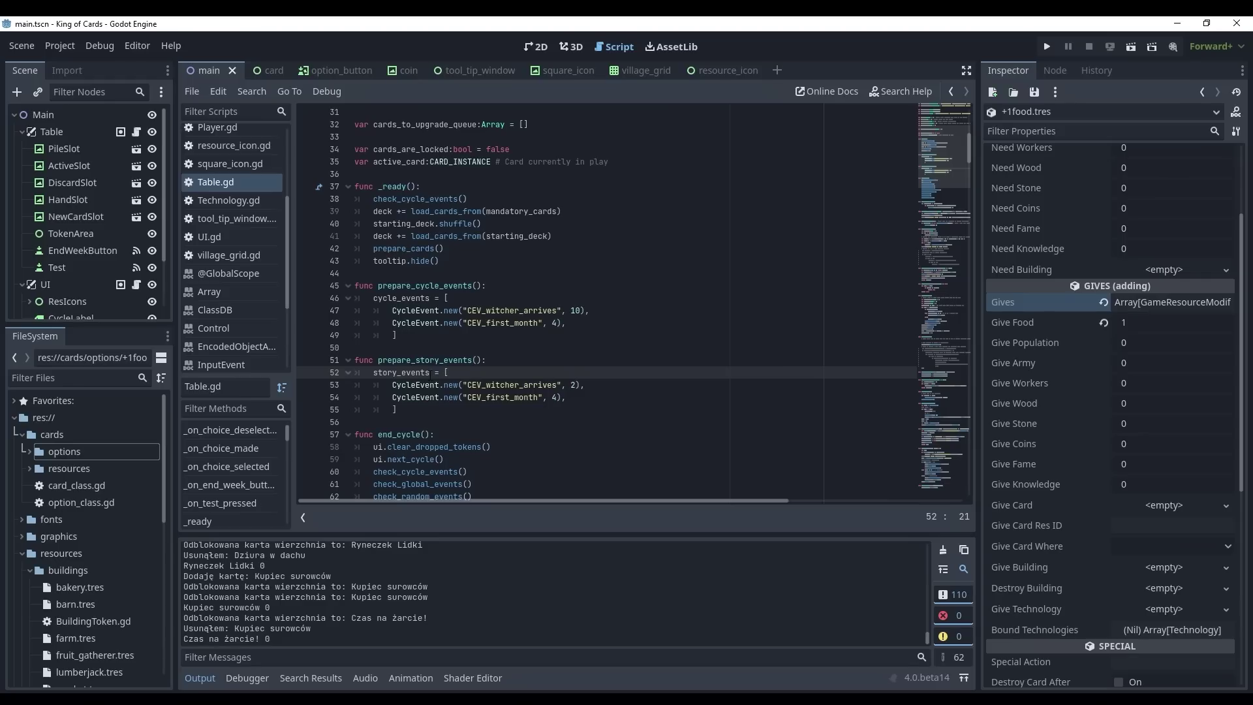
double_click(457, 360)
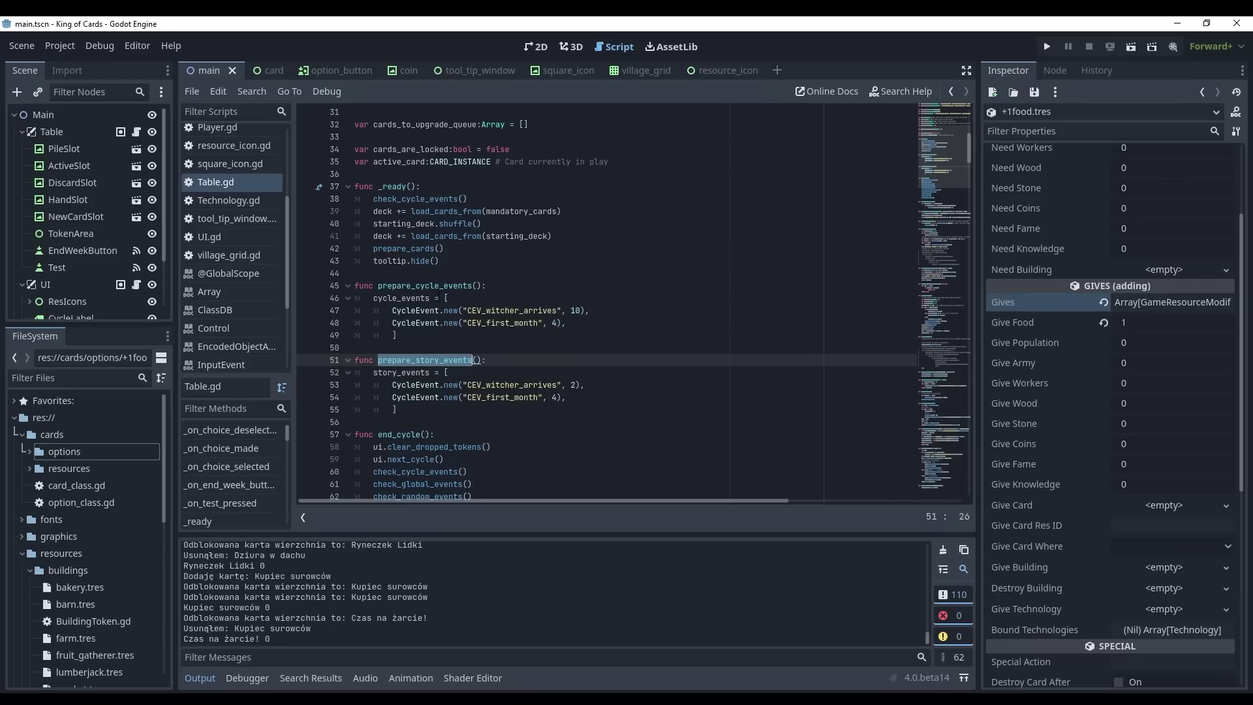
double_click(431, 285)
click(496, 356)
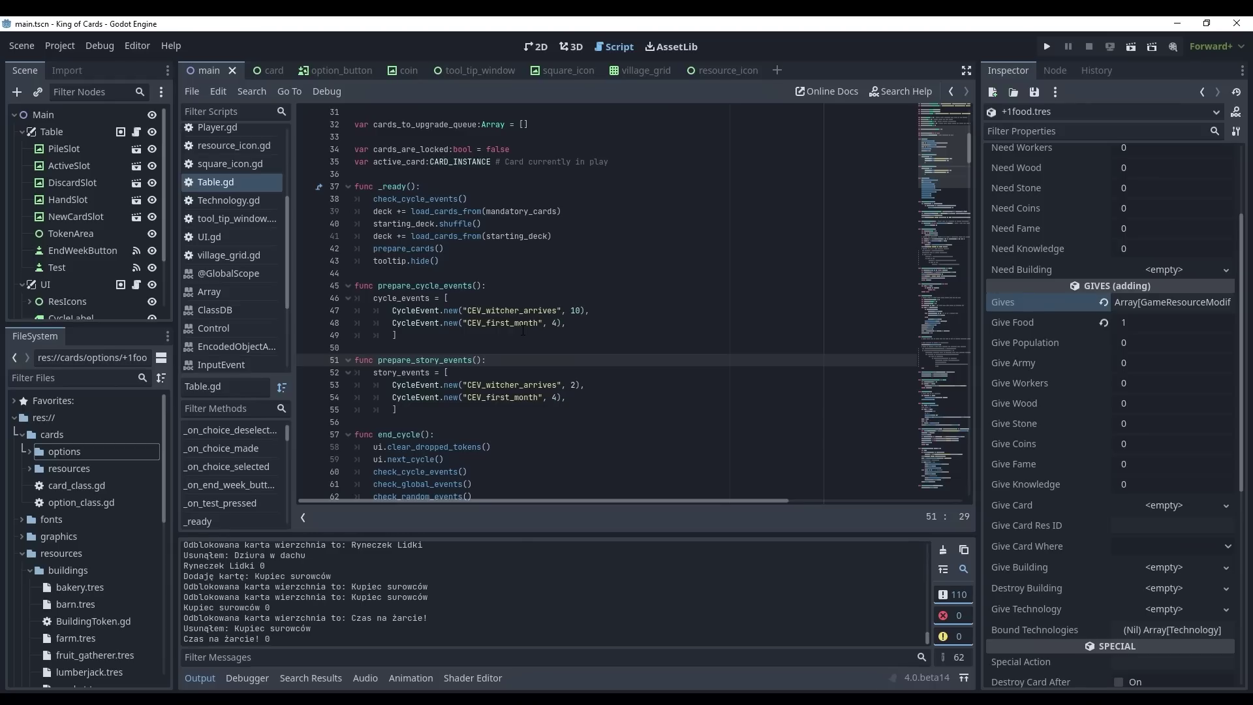
double_click(434, 360)
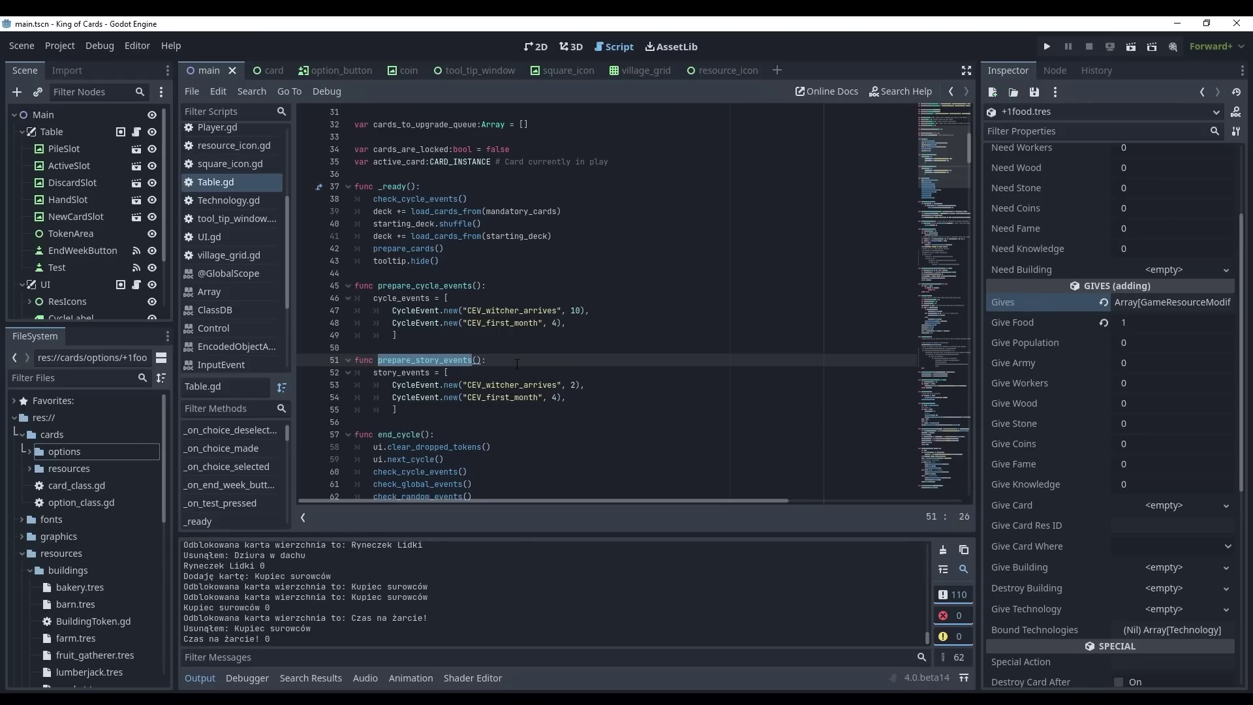
Step: Set the story witcher_arrives delay to 10 and the first_month delay to 4
click(529, 397)
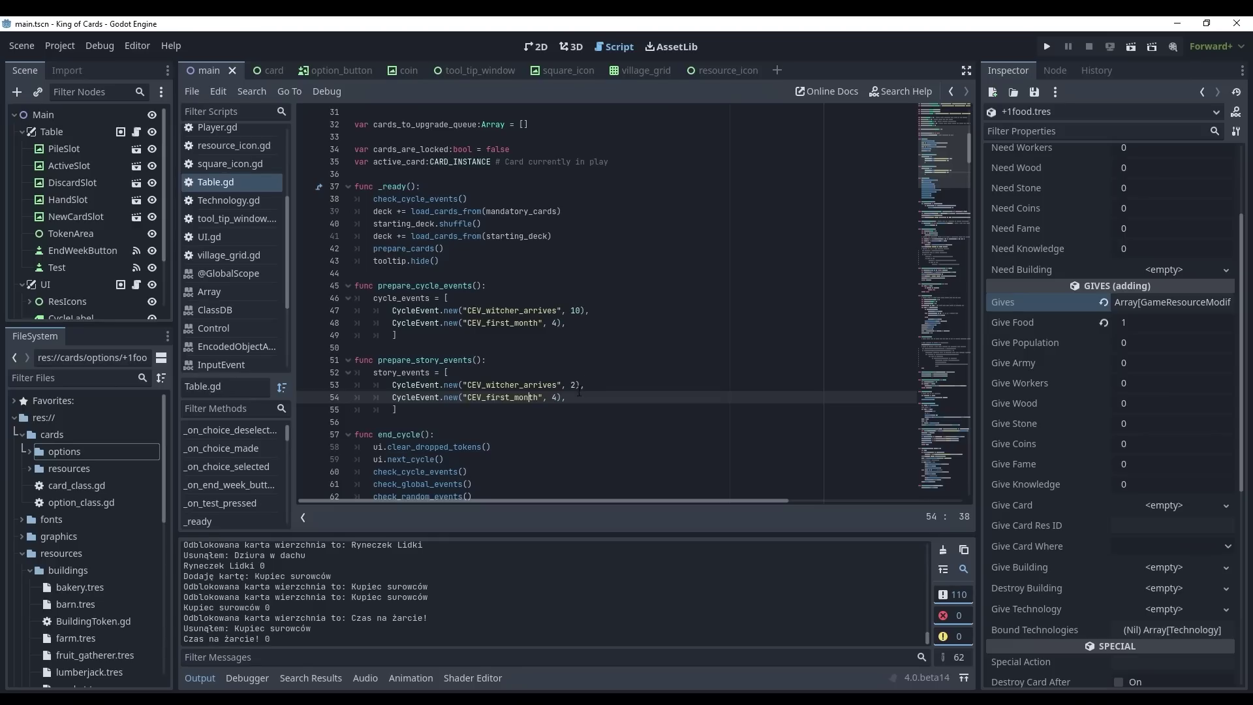
click(573, 385)
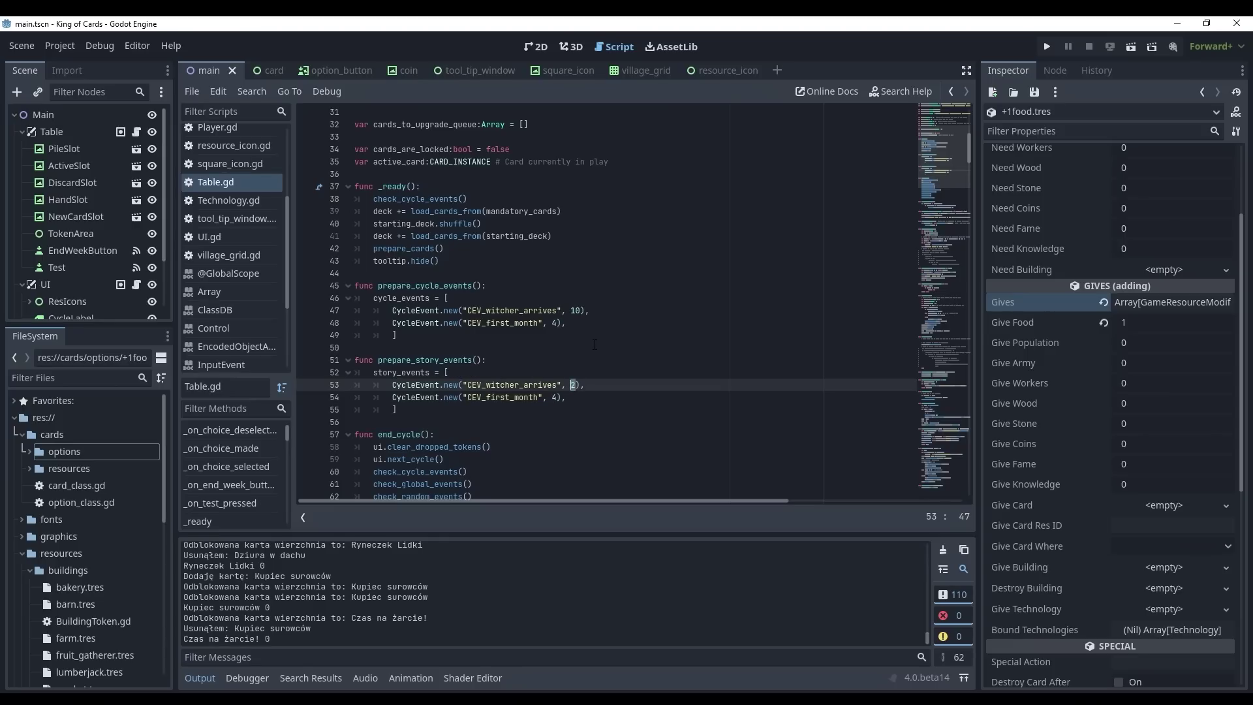
text(10)
click(569, 397)
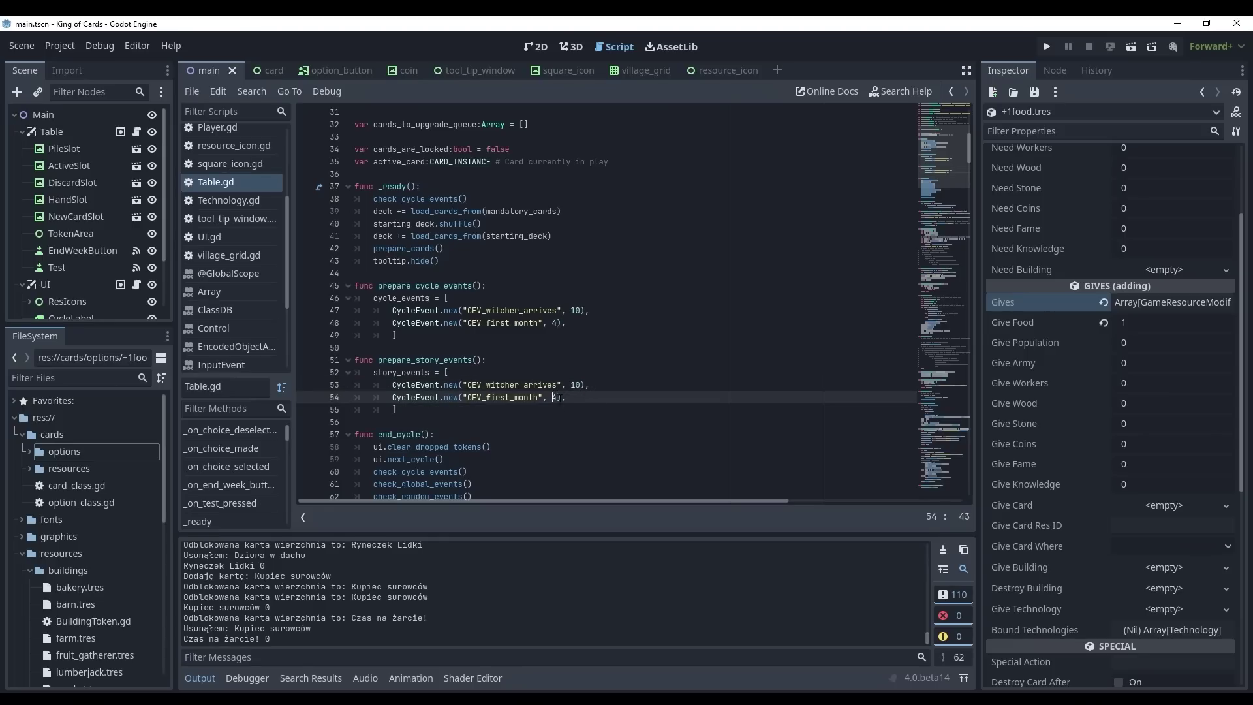
text(4)
Step: Change the cycle CEV_witcher_arrives delay from 10 to 2 and save Table.gd
click(574, 311)
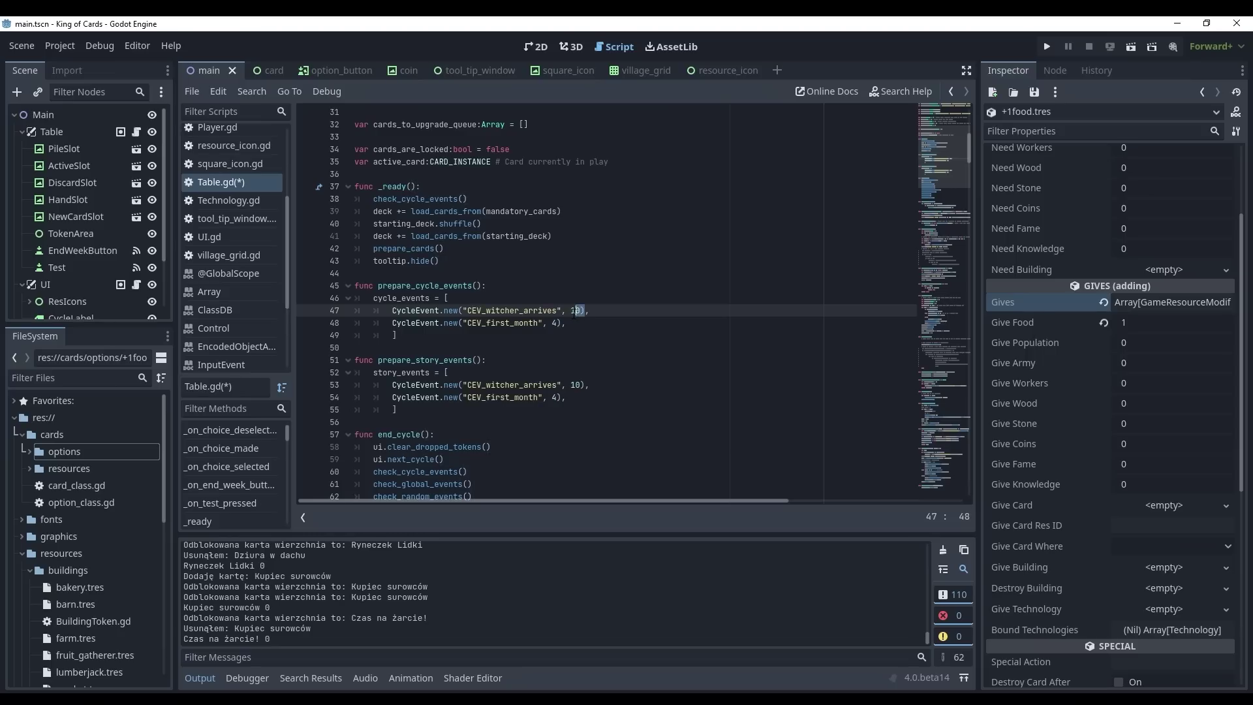
double_click(575, 310)
text(2)
key(Down)
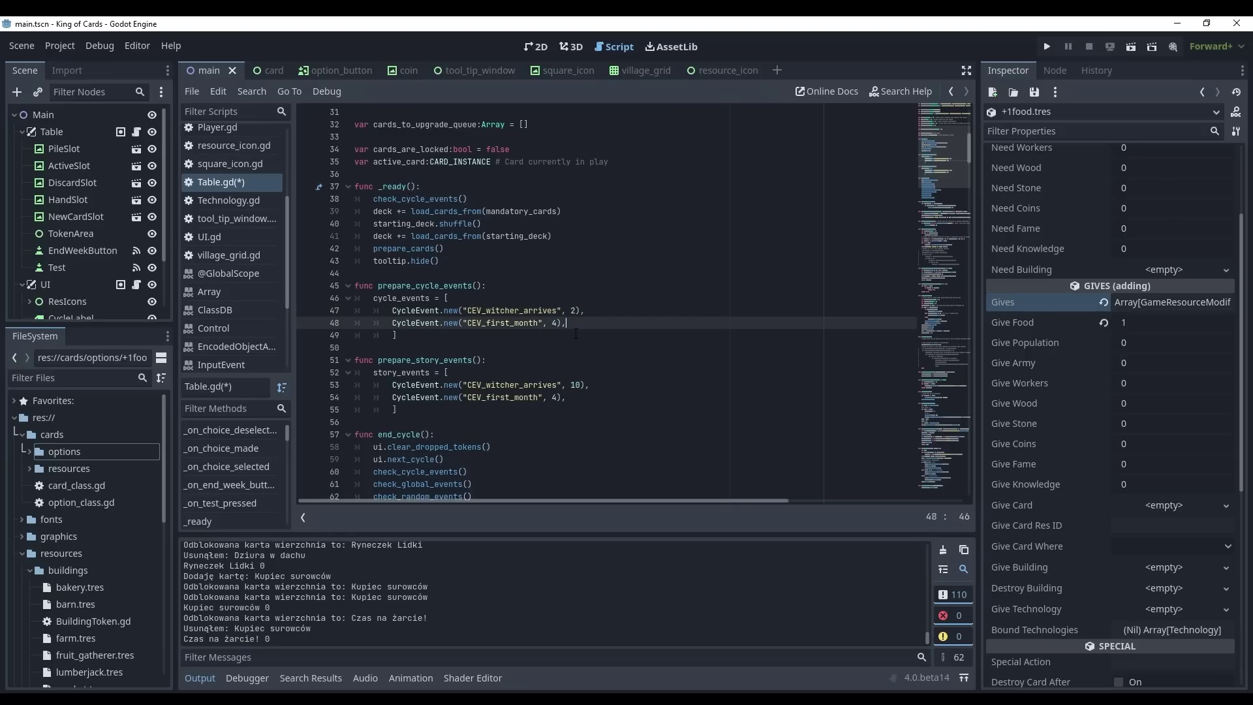
key(ctrl+s)
scroll(554, 313, up, 3)
scroll(391, 261, down, 10)
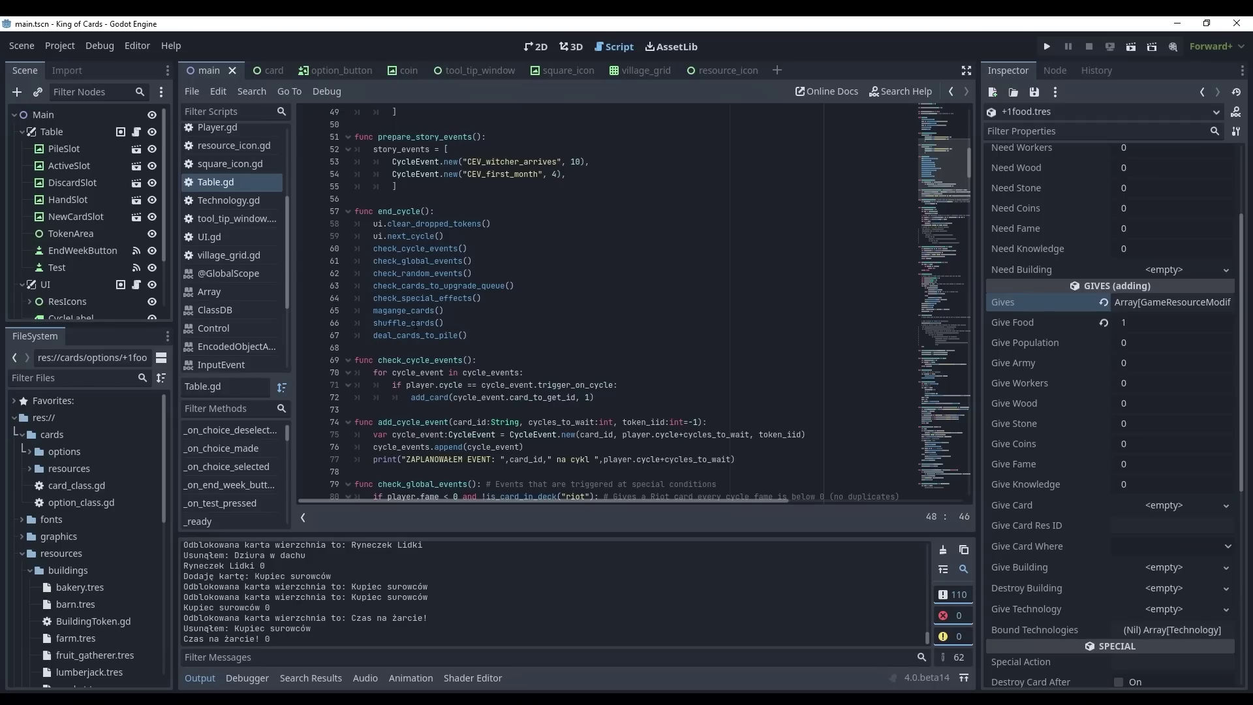
Step: Inspect the starting deck and mandatory cards (SUMMARY_feeding, SUMMARY_taxes, BASIC_advisor) in Table.gd
scroll(582, 262, up, 2)
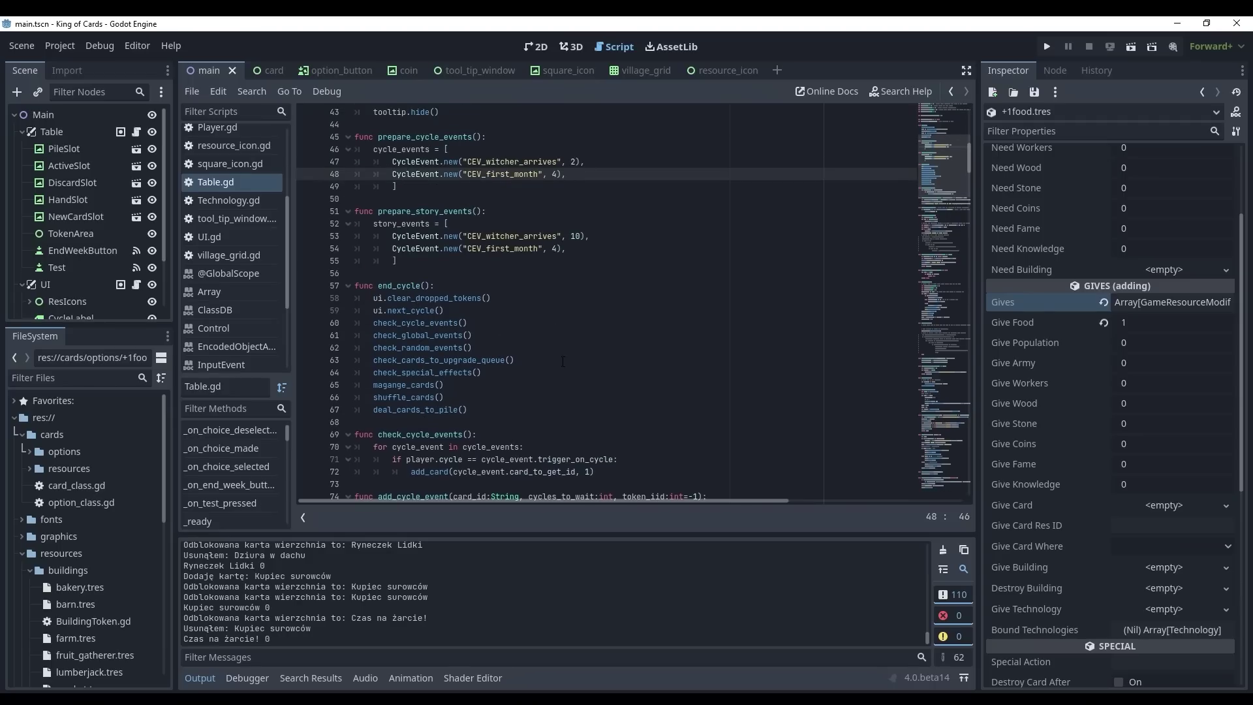
scroll(598, 308, up, 5)
scroll(620, 298, up, 3)
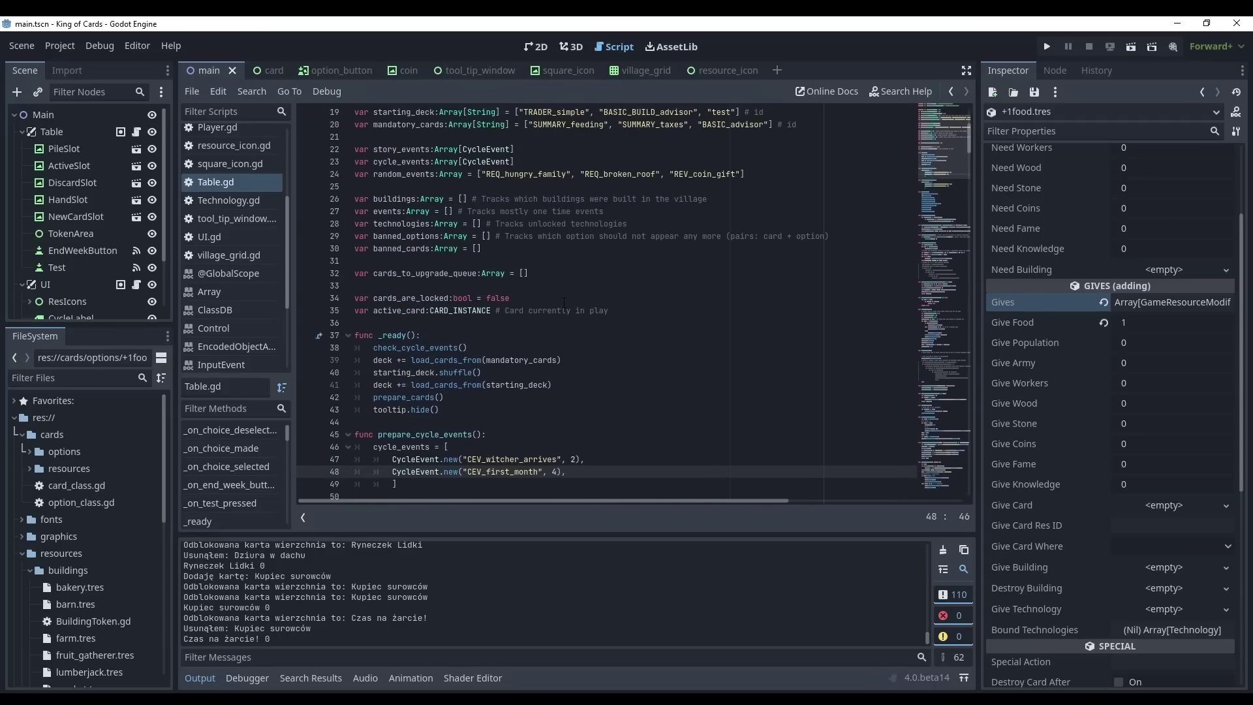
scroll(613, 309, up, 2)
scroll(603, 326, up, 3)
scroll(595, 344, up, 1)
scroll(595, 344, down, 2)
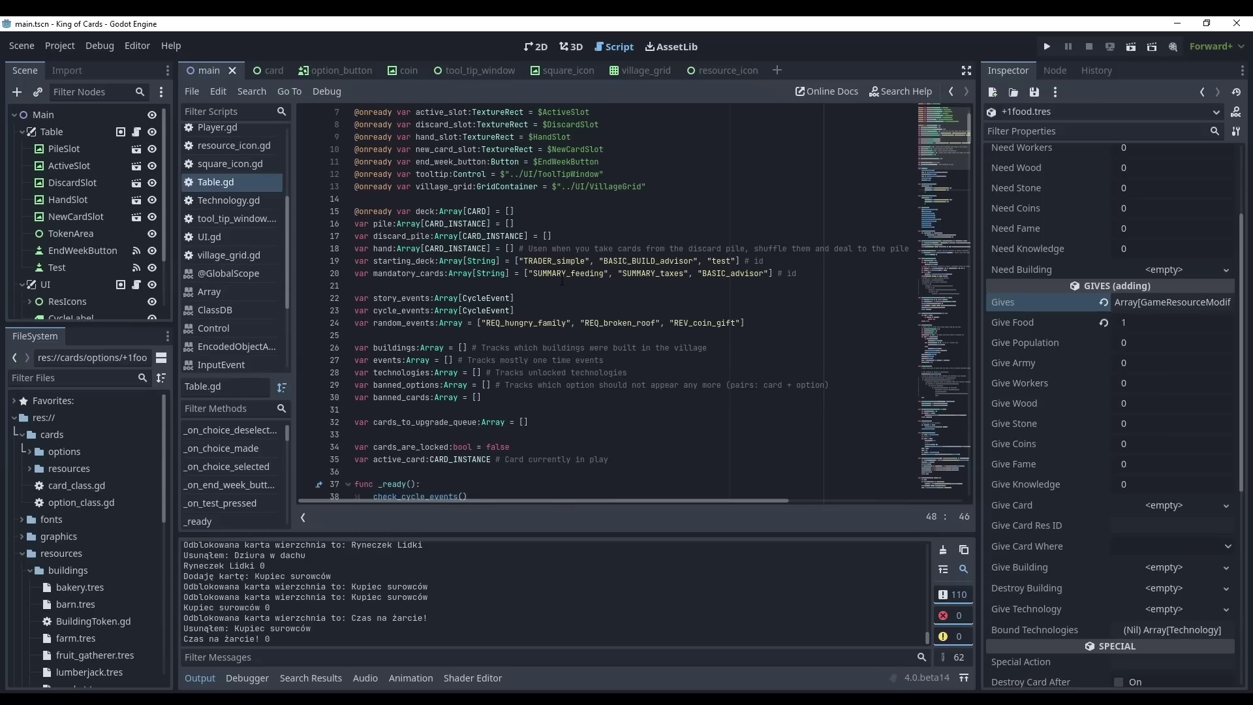
drag(523, 260, 736, 260)
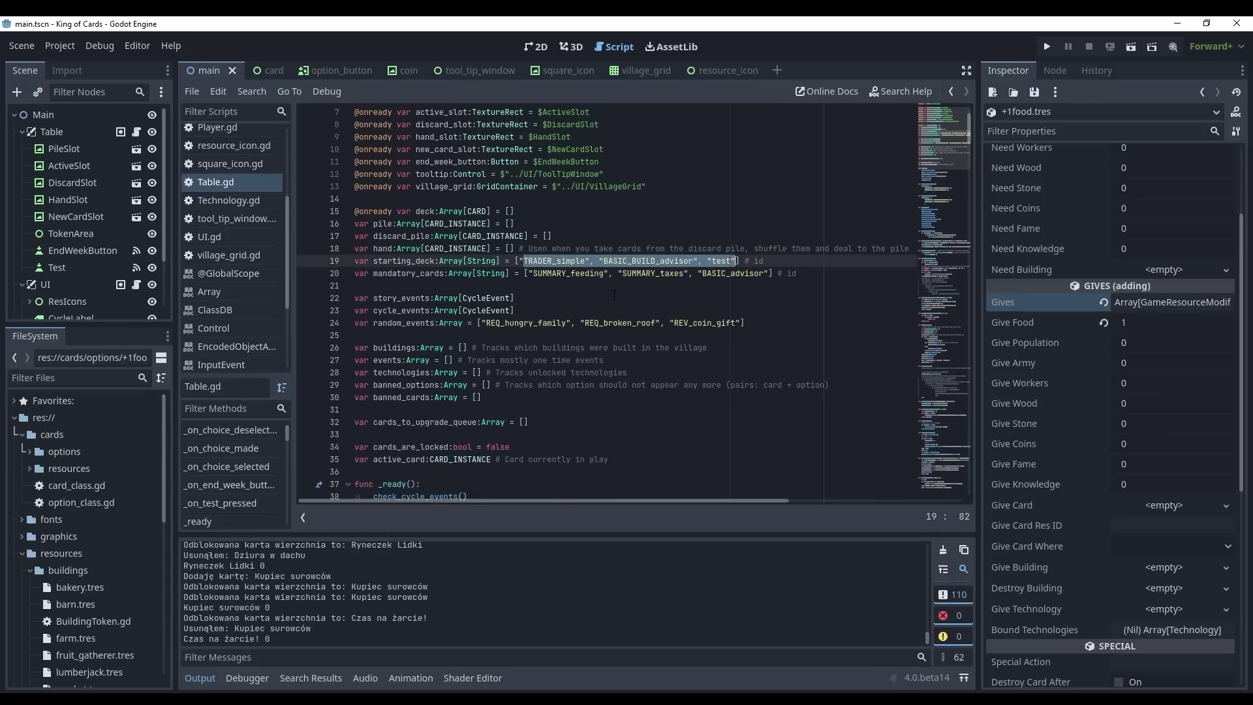
click(554, 280)
drag(528, 272, 769, 273)
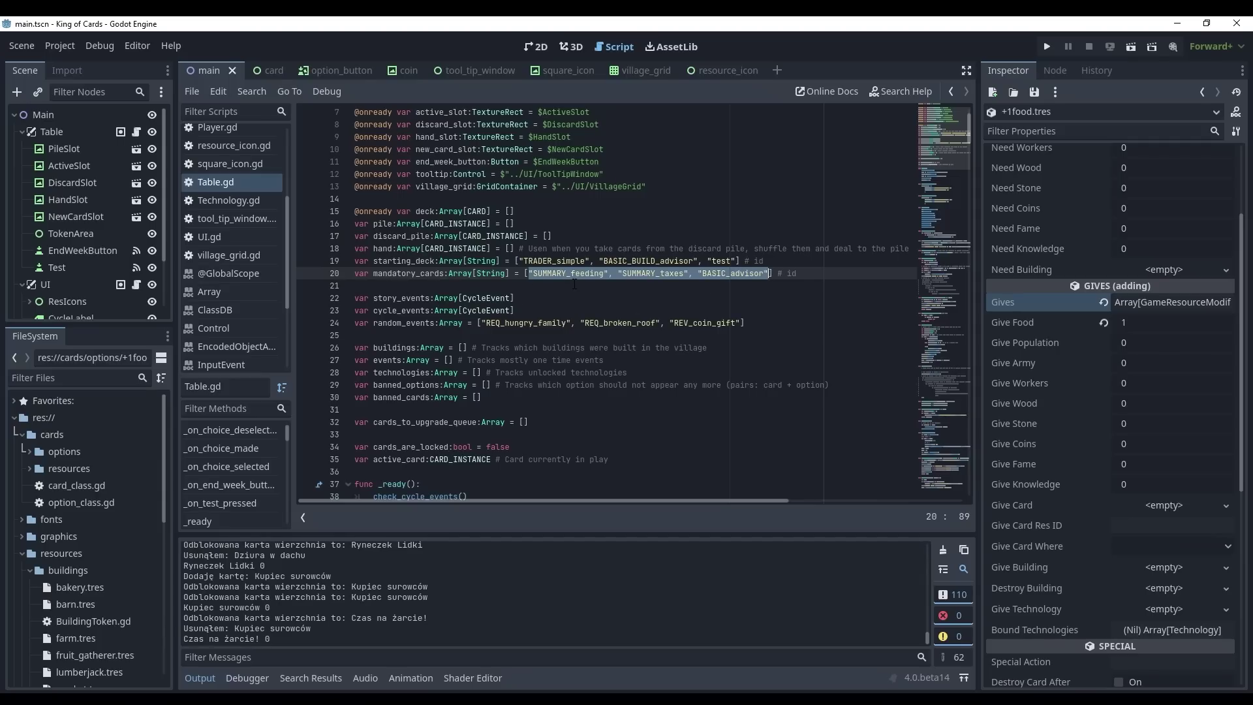
click(574, 285)
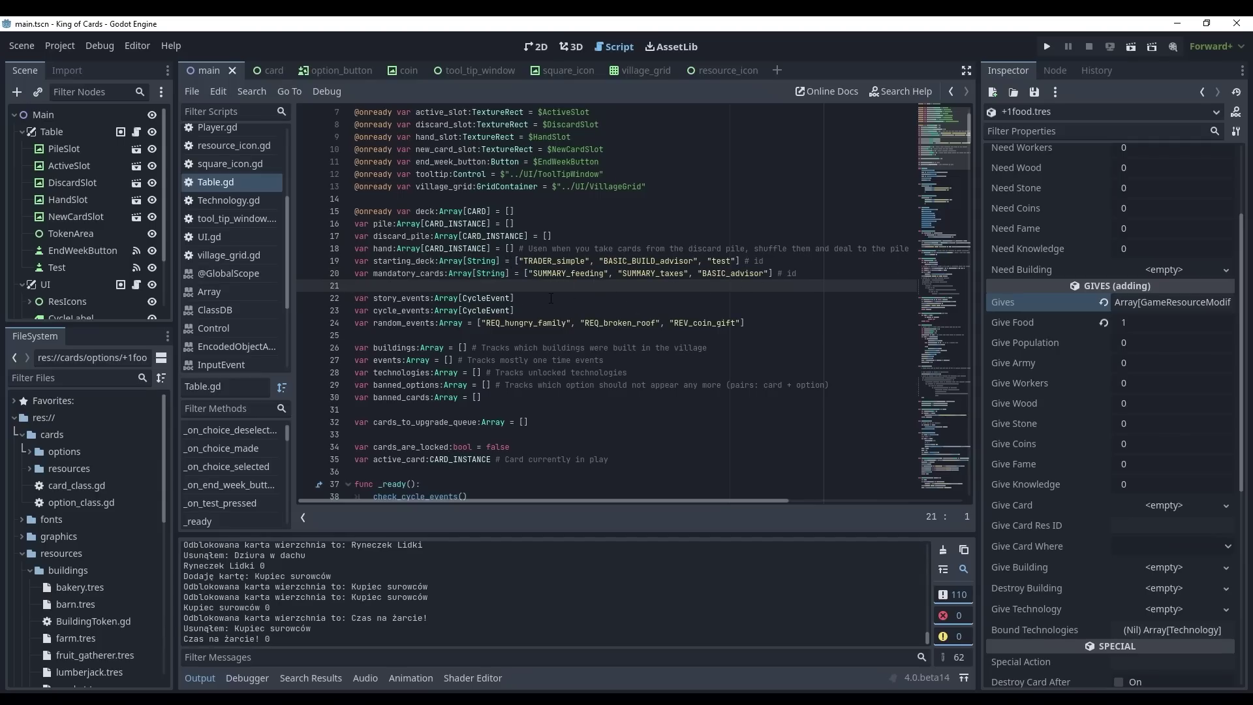
double_click(546, 273)
double_click(635, 273)
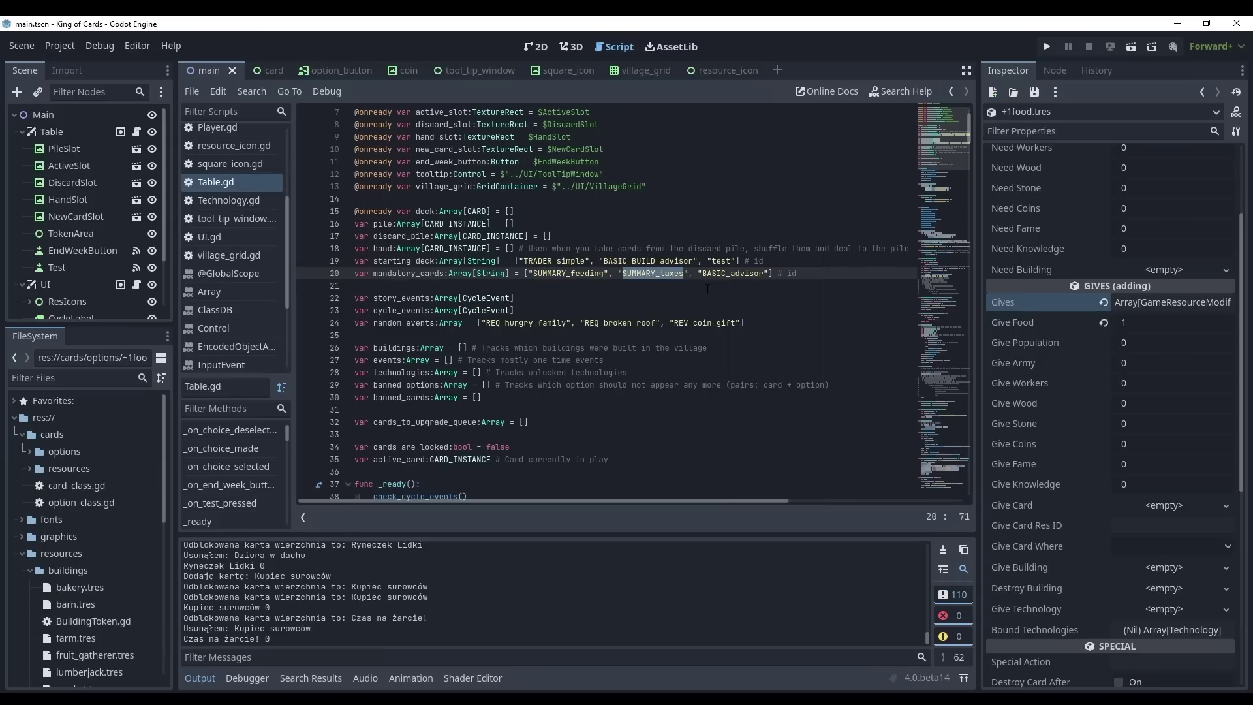
double_click(730, 273)
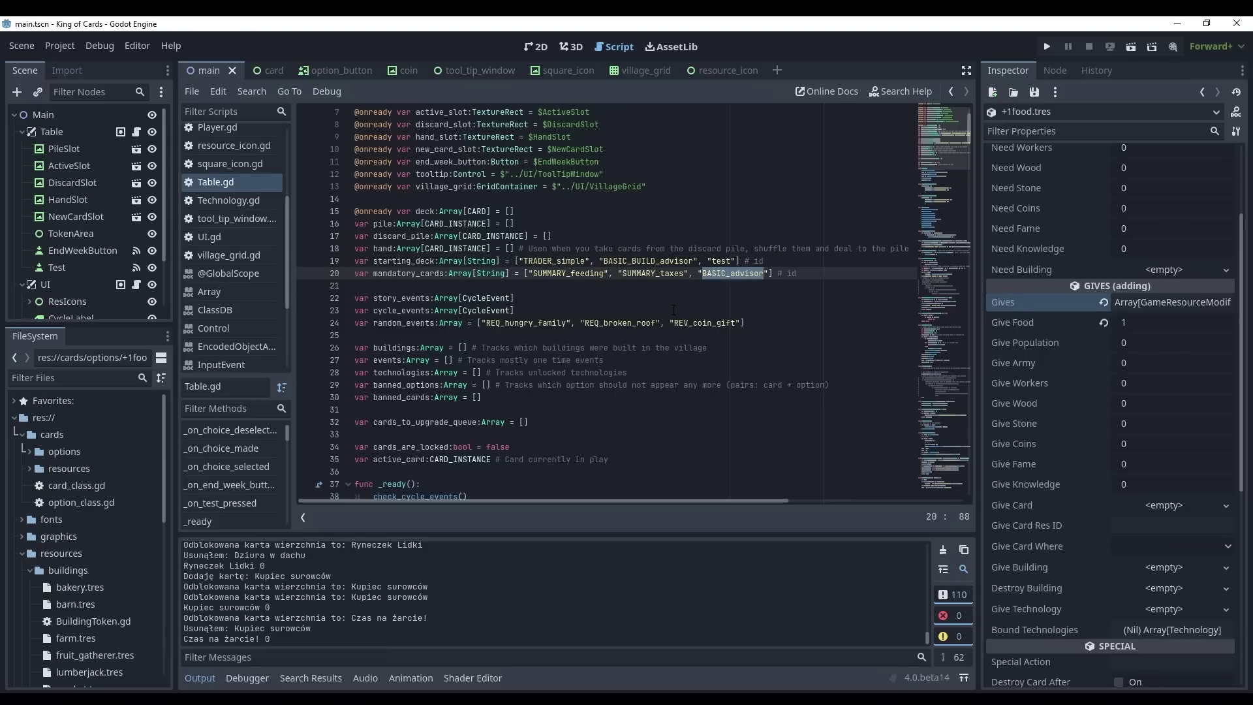
click(675, 310)
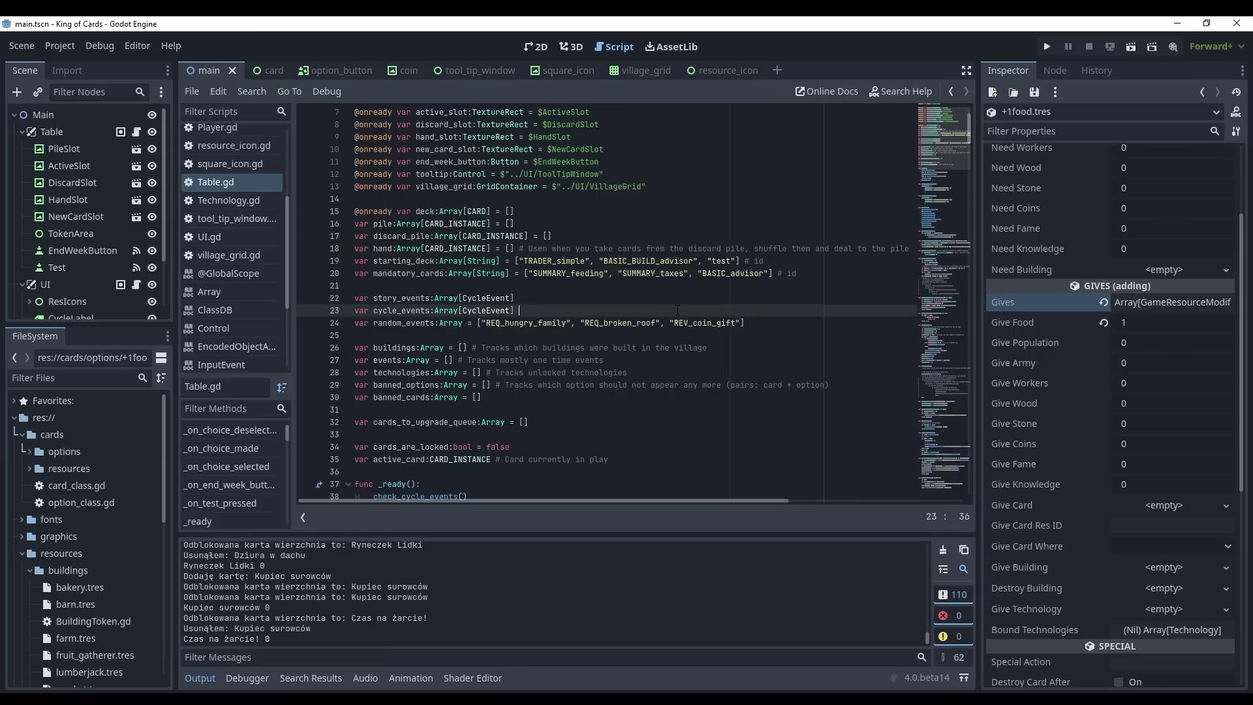
Step: Inspect the random events list: REQ_hungry_family, REQ_broken_roof and REV_coin_gift
drag(488, 318, 744, 322)
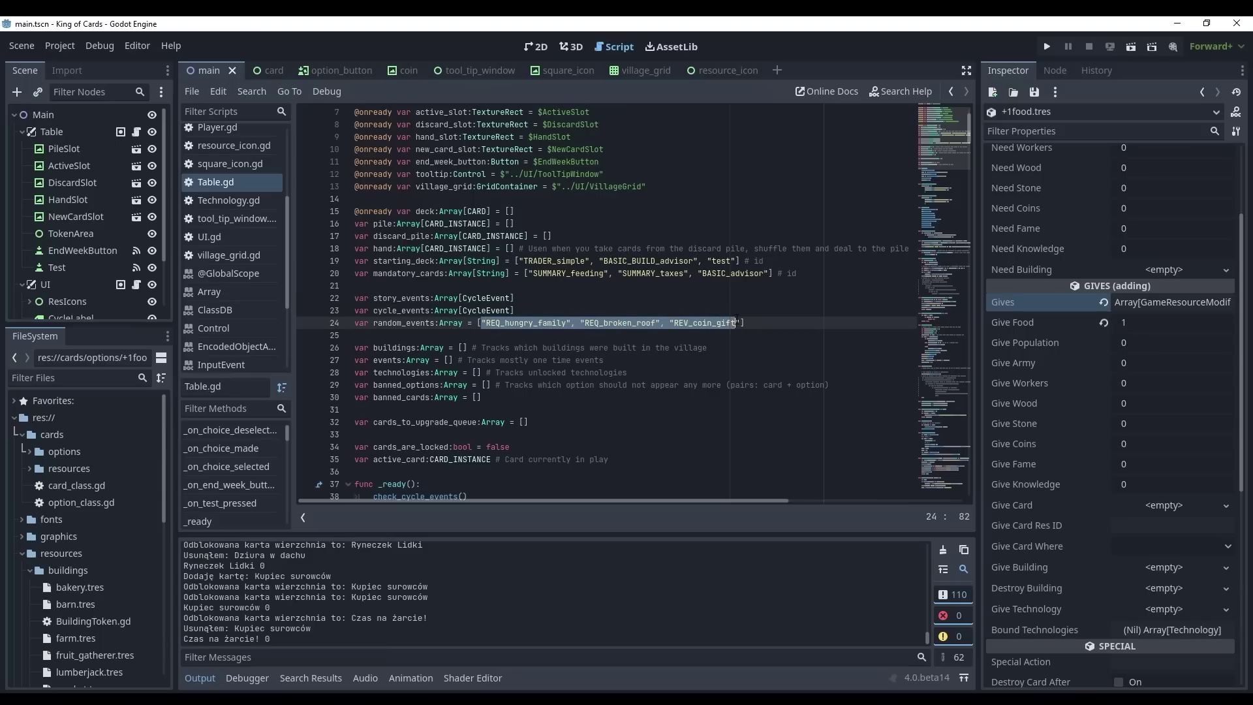
key(ctrl+z)
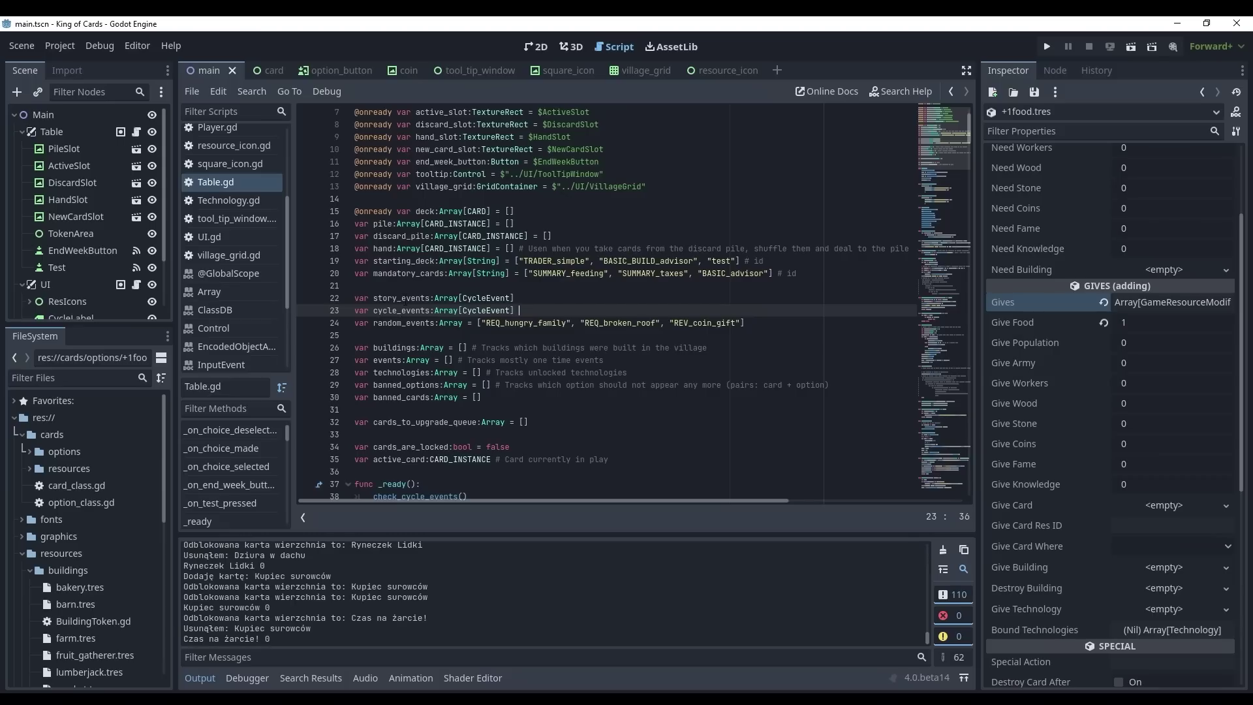
double_click(535, 323)
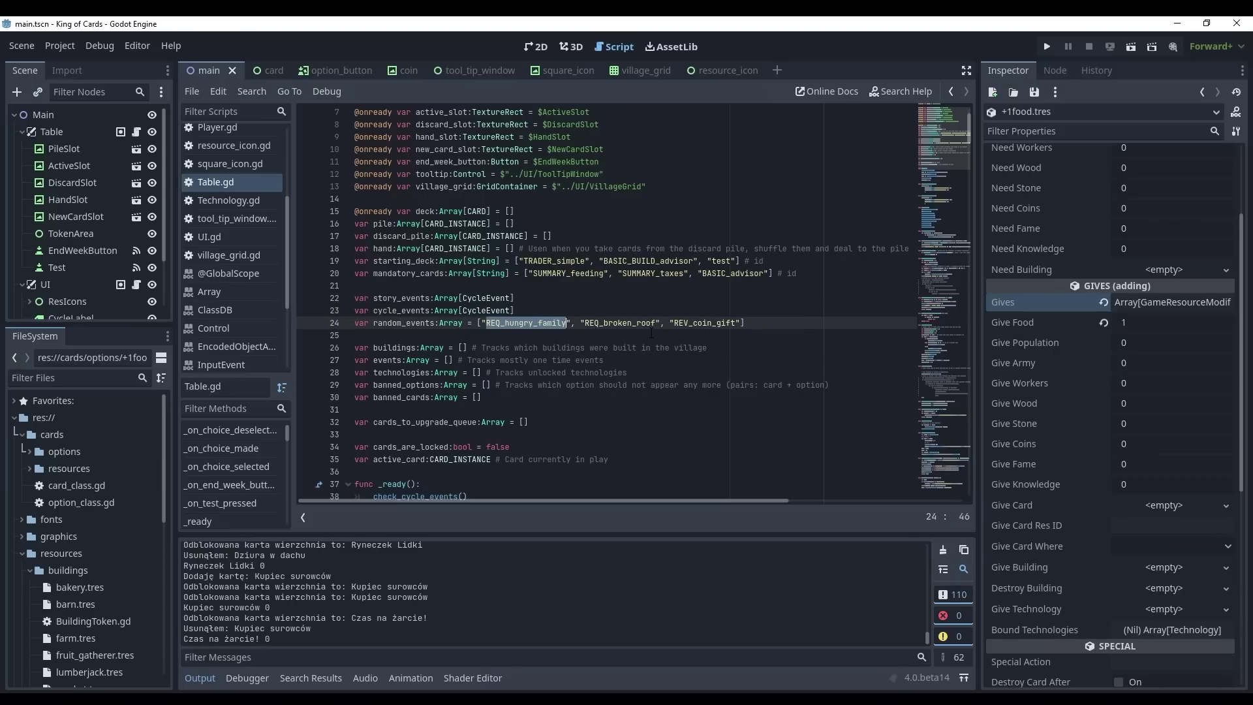
double_click(620, 322)
click(711, 322)
double_click(711, 322)
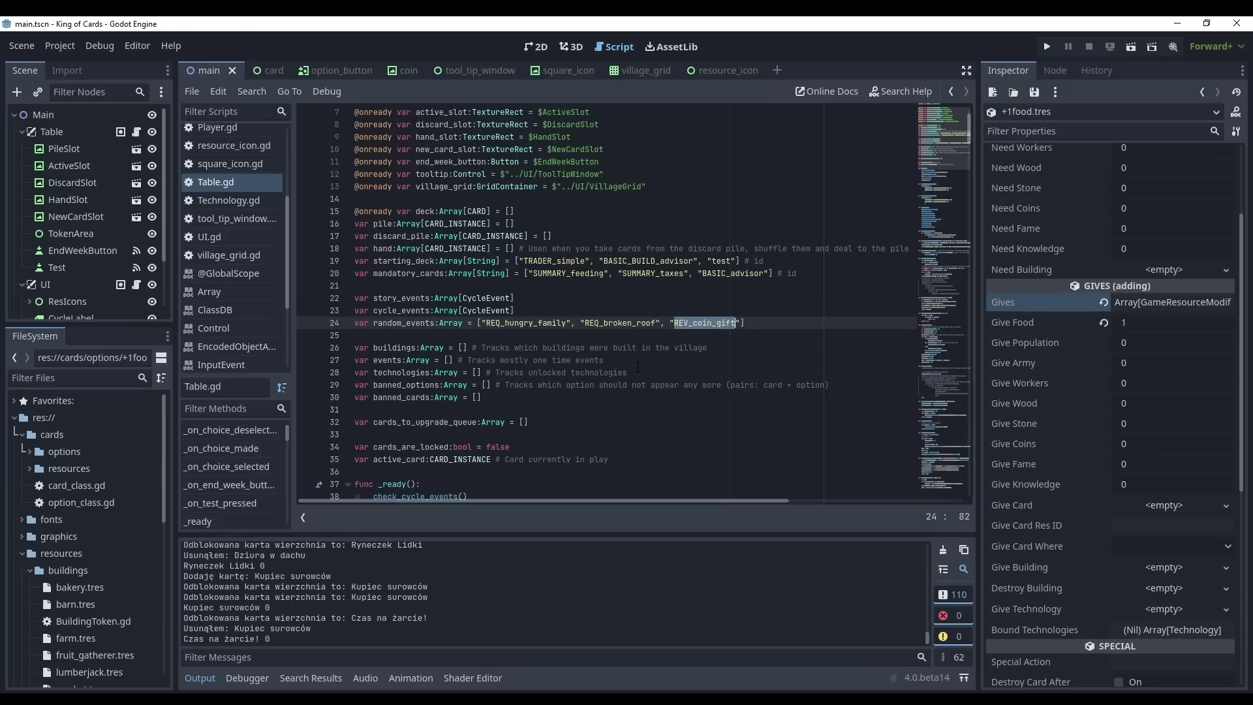
drag(598, 322, 584, 322)
drag(683, 322, 671, 323)
click(697, 325)
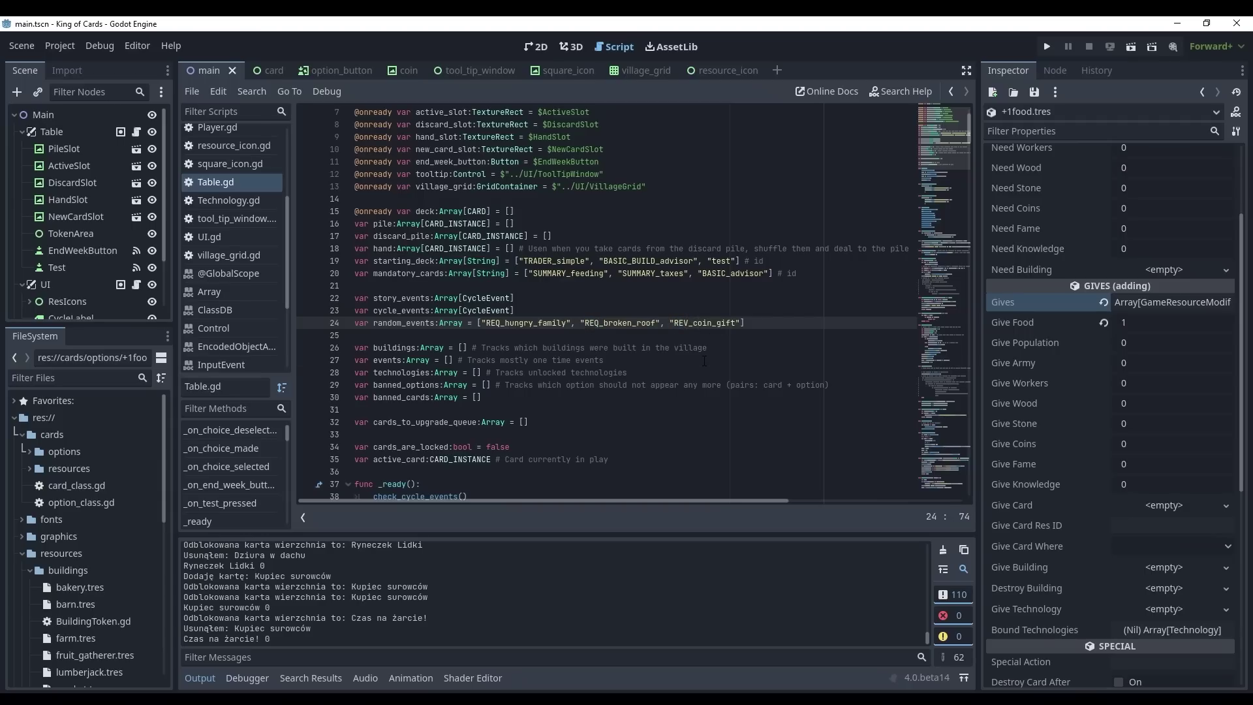
click(704, 361)
Step: Check the story and cycle event lists, then run the game in the debug window
scroll(616, 388, down, 5)
scroll(650, 355, up, 3)
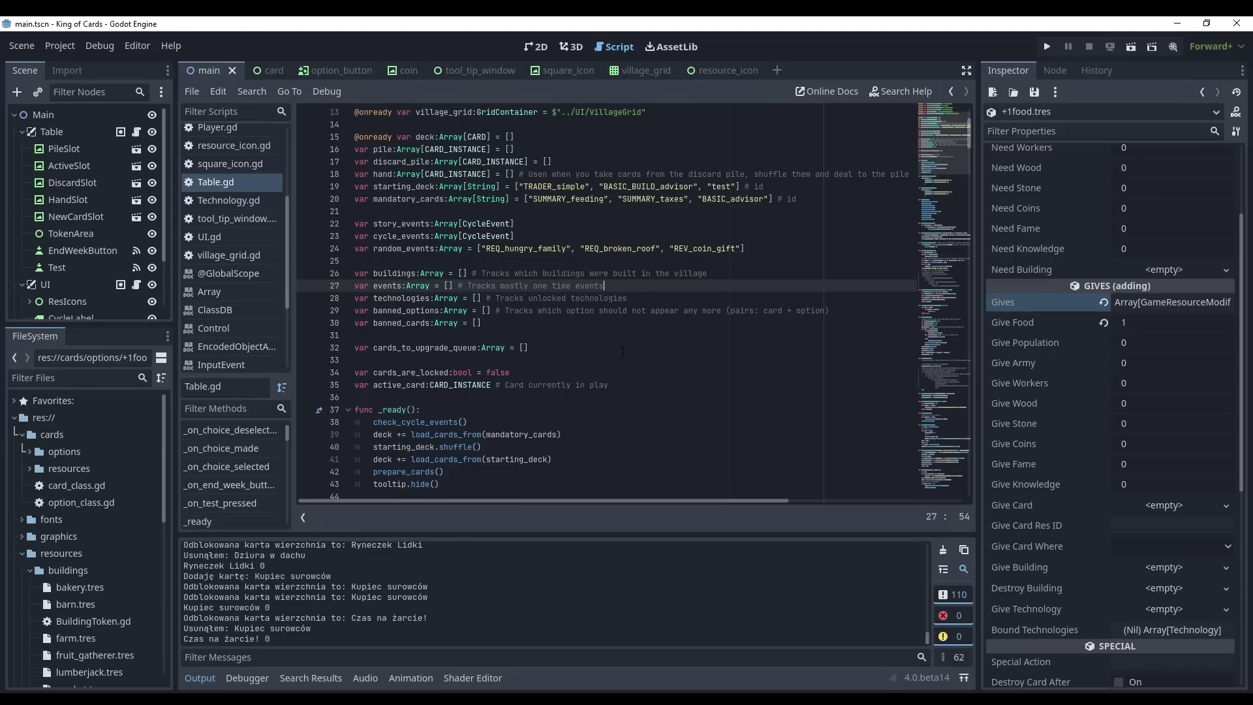
scroll(632, 352, up, 2)
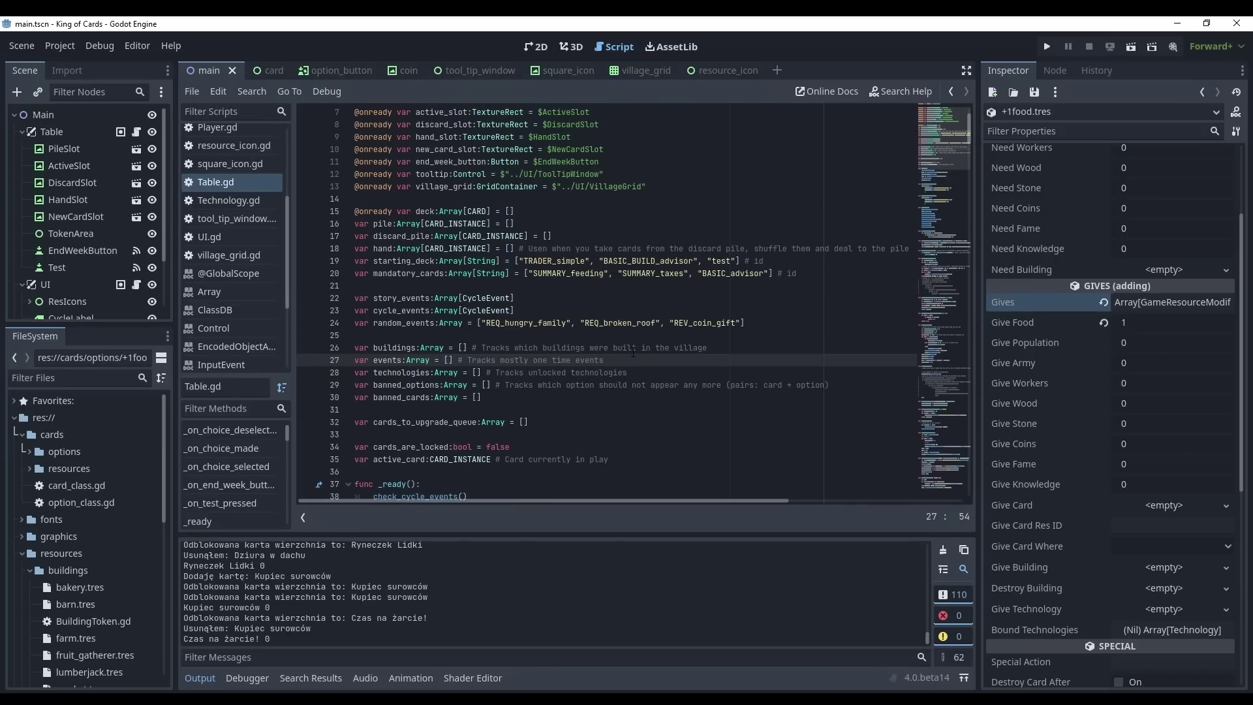
scroll(616, 360, down, 2)
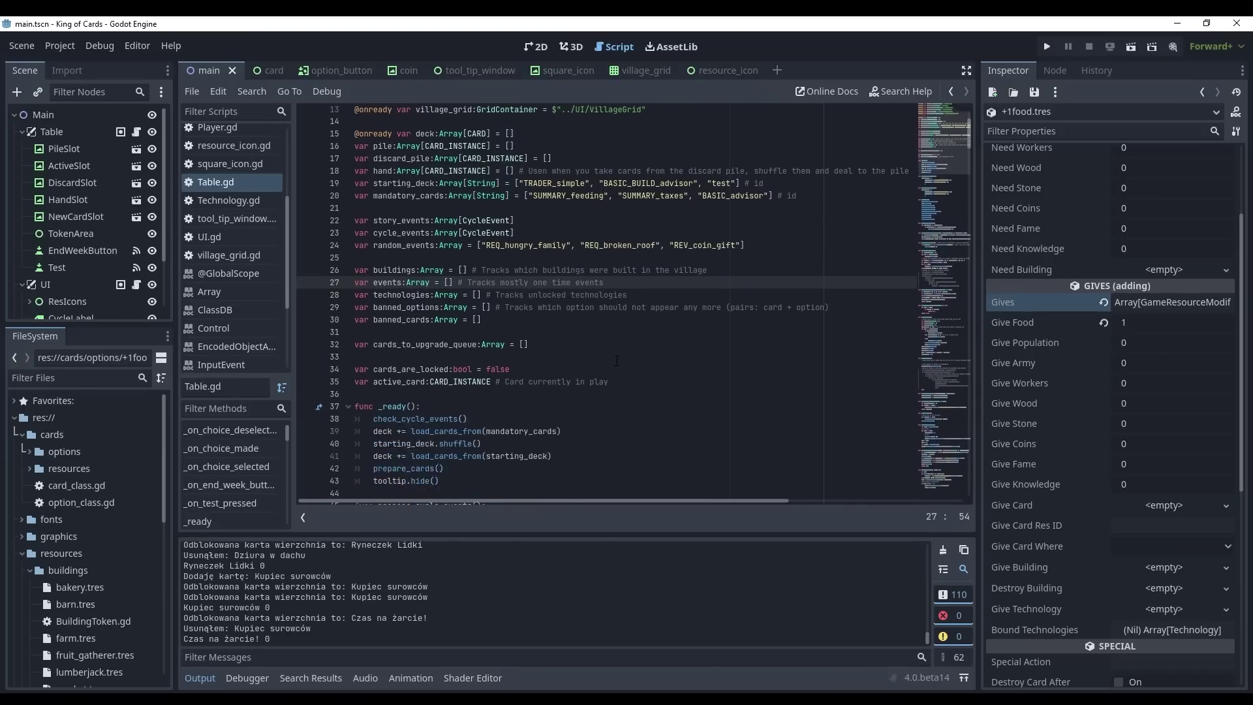
scroll(616, 360, down, 5)
scroll(616, 360, down, 2)
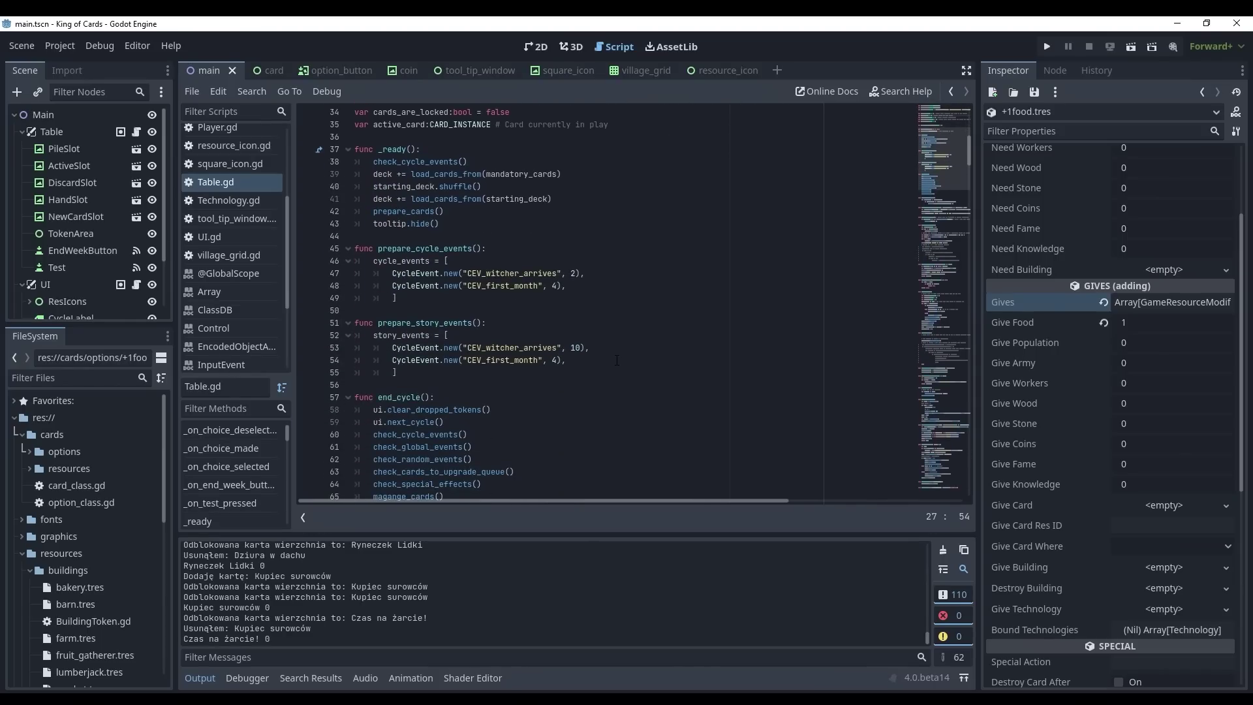
scroll(608, 352, up, 5)
scroll(608, 351, down, 5)
click(469, 374)
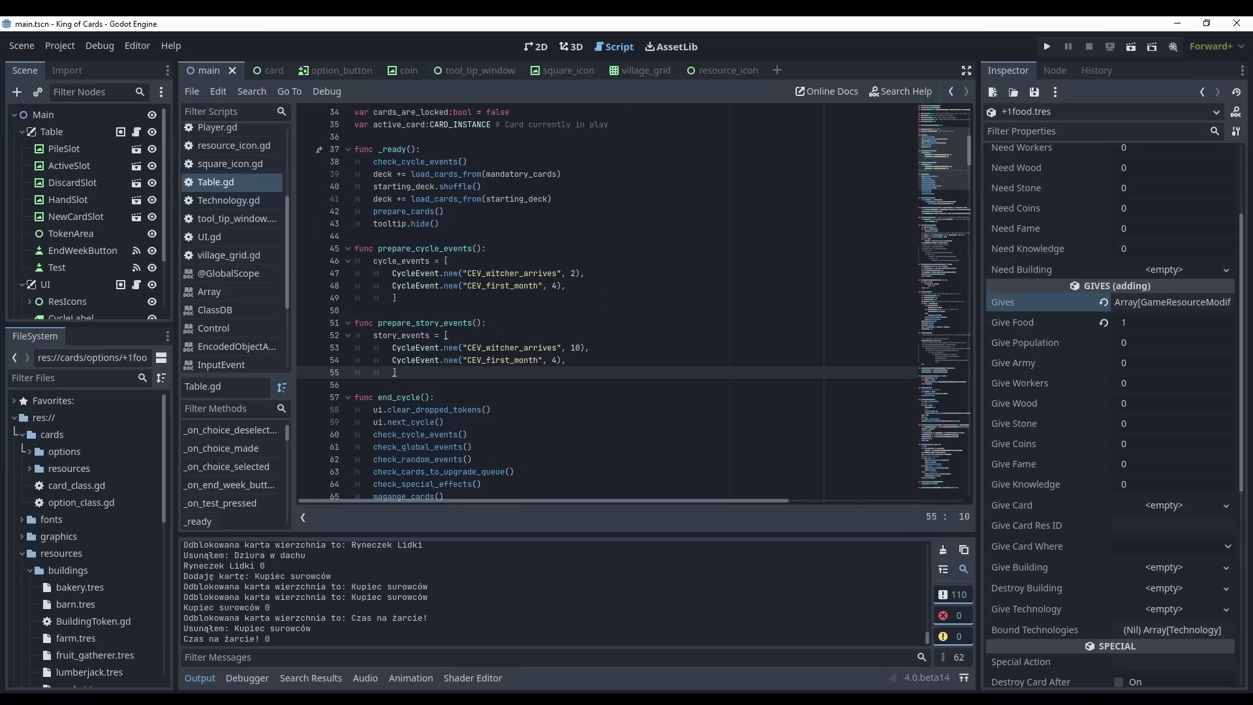
click(490, 334)
click(444, 273)
scroll(444, 273, up, 2)
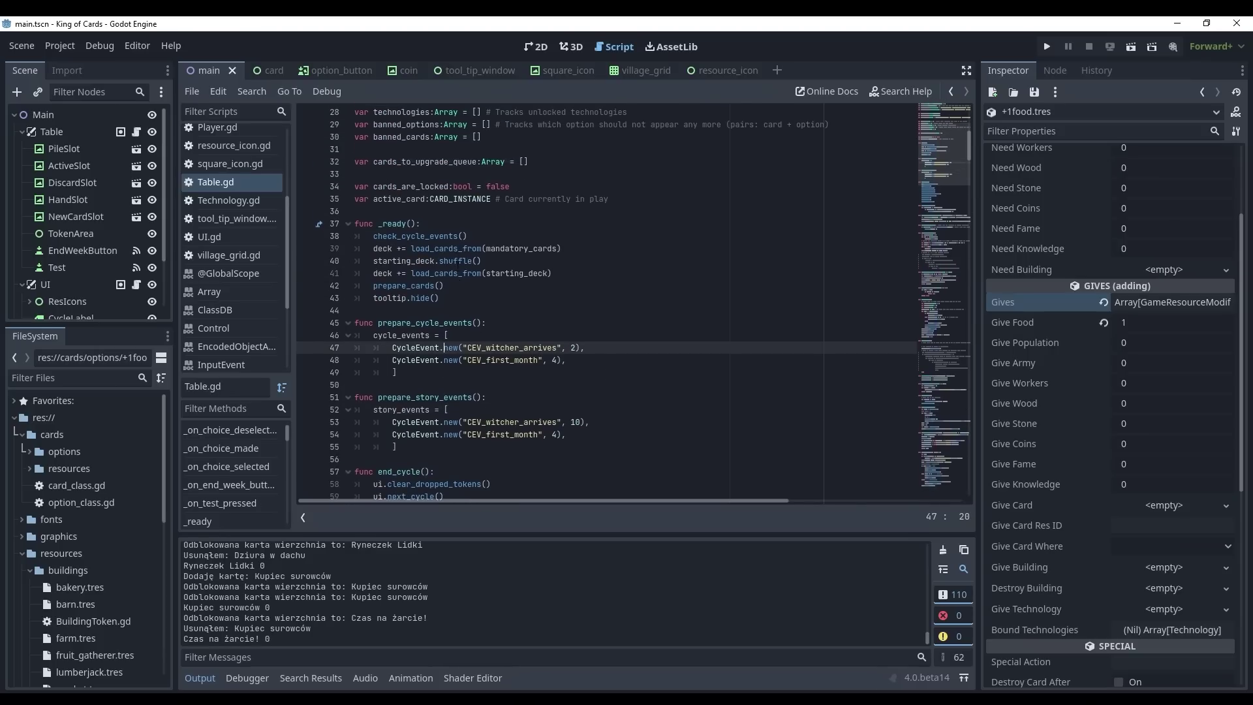
click(455, 332)
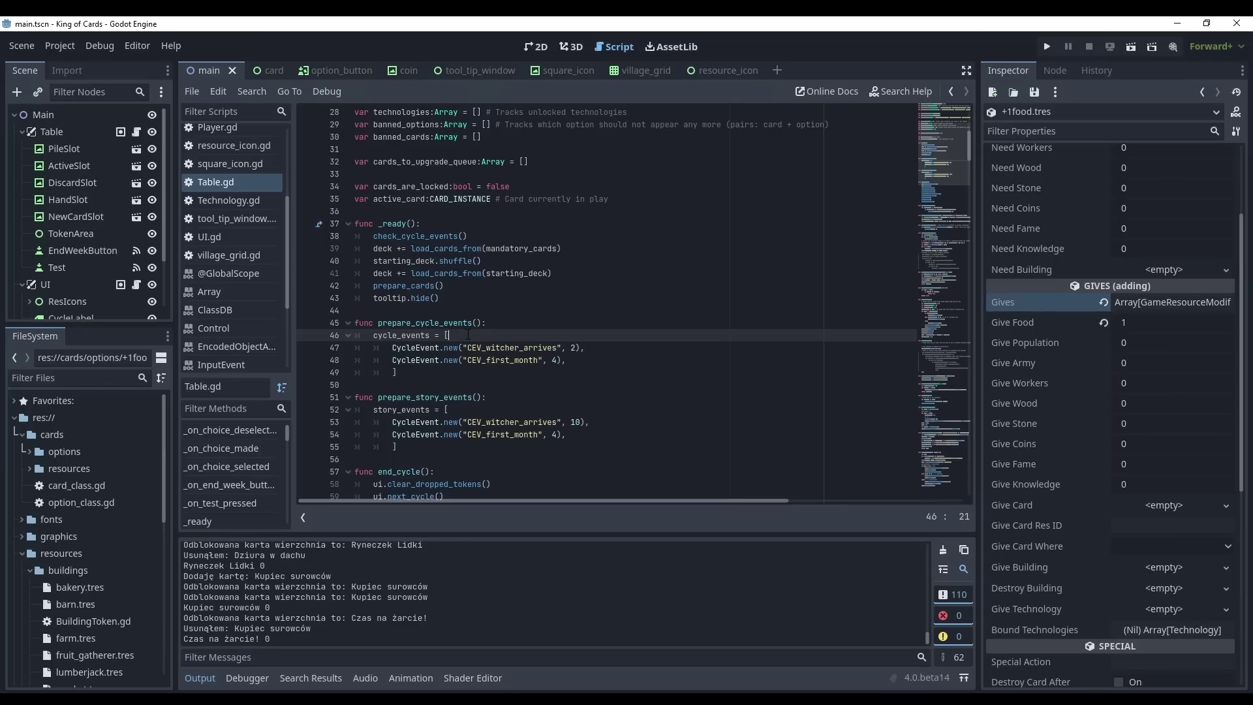
scroll(468, 334, up, 3)
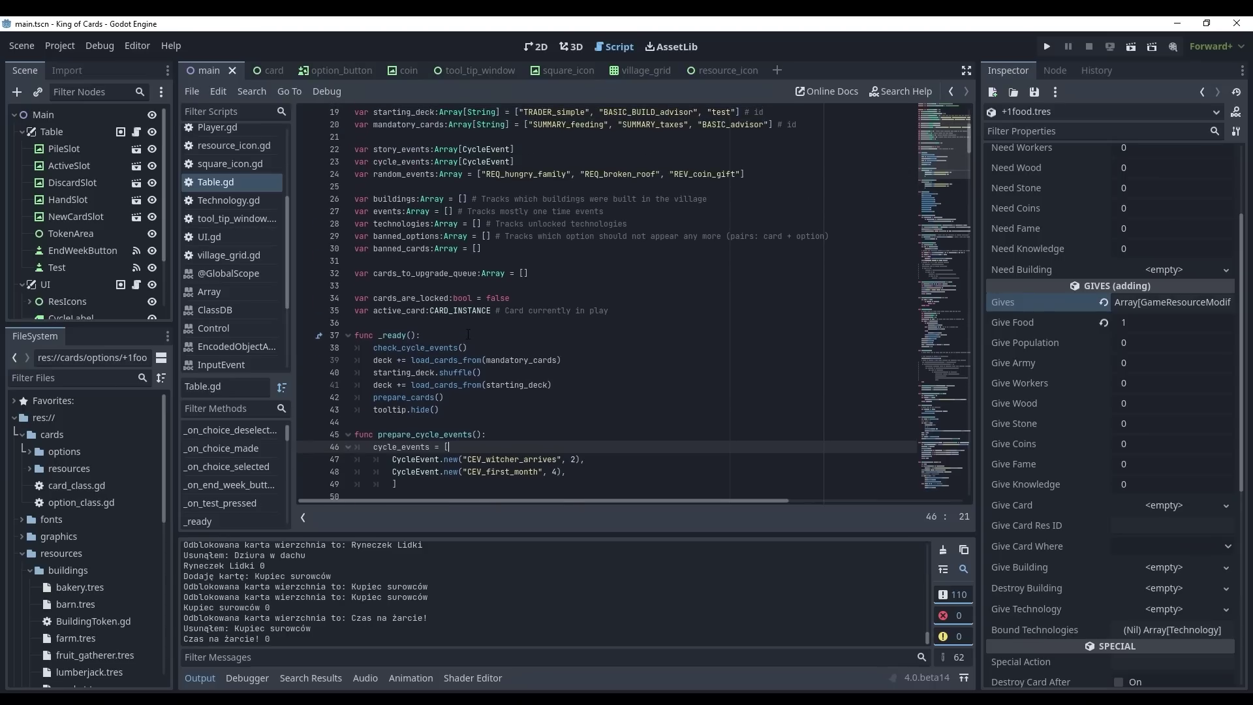
scroll(467, 334, up, 6)
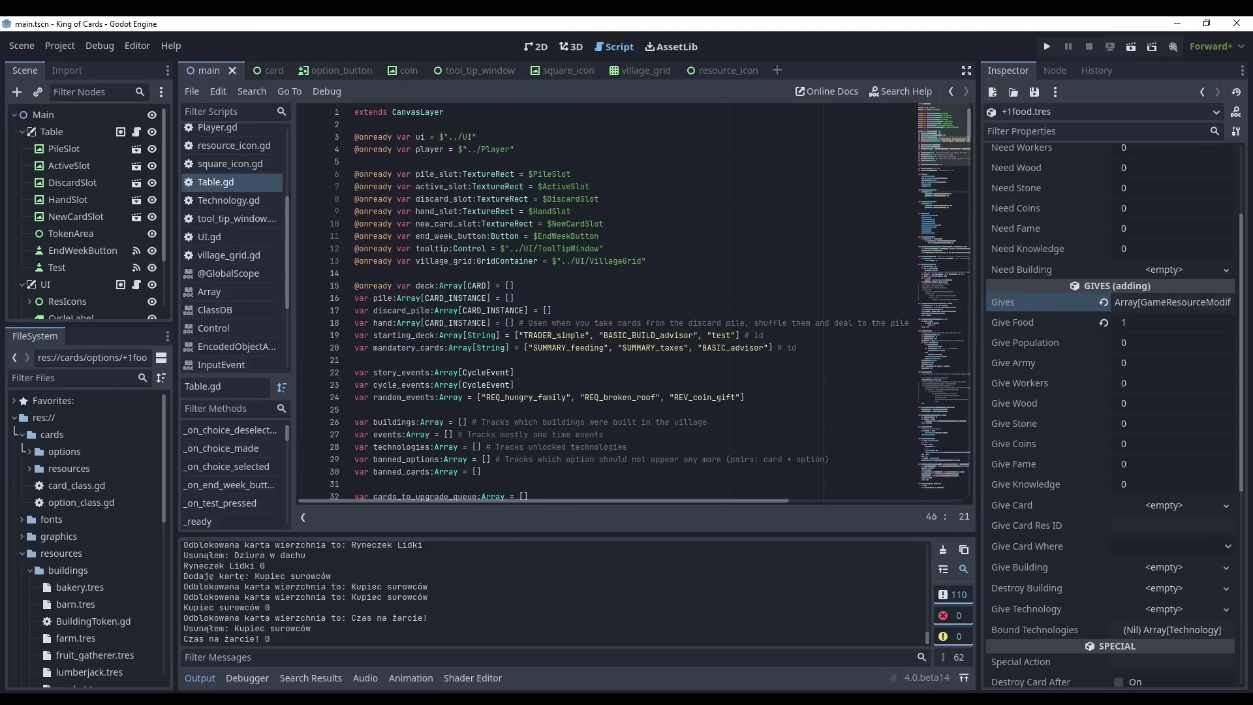
scroll(528, 328, down, 6)
scroll(528, 327, down, 2)
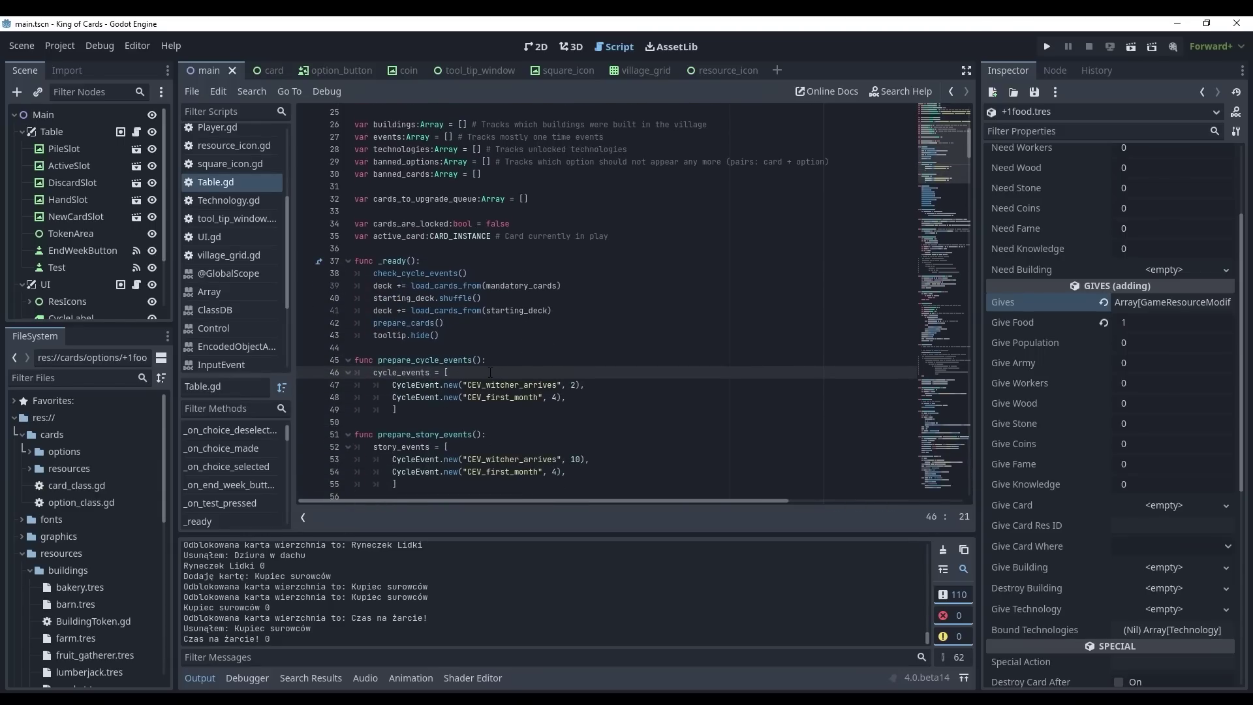
scroll(591, 222, up, 2)
scroll(591, 222, up, 6)
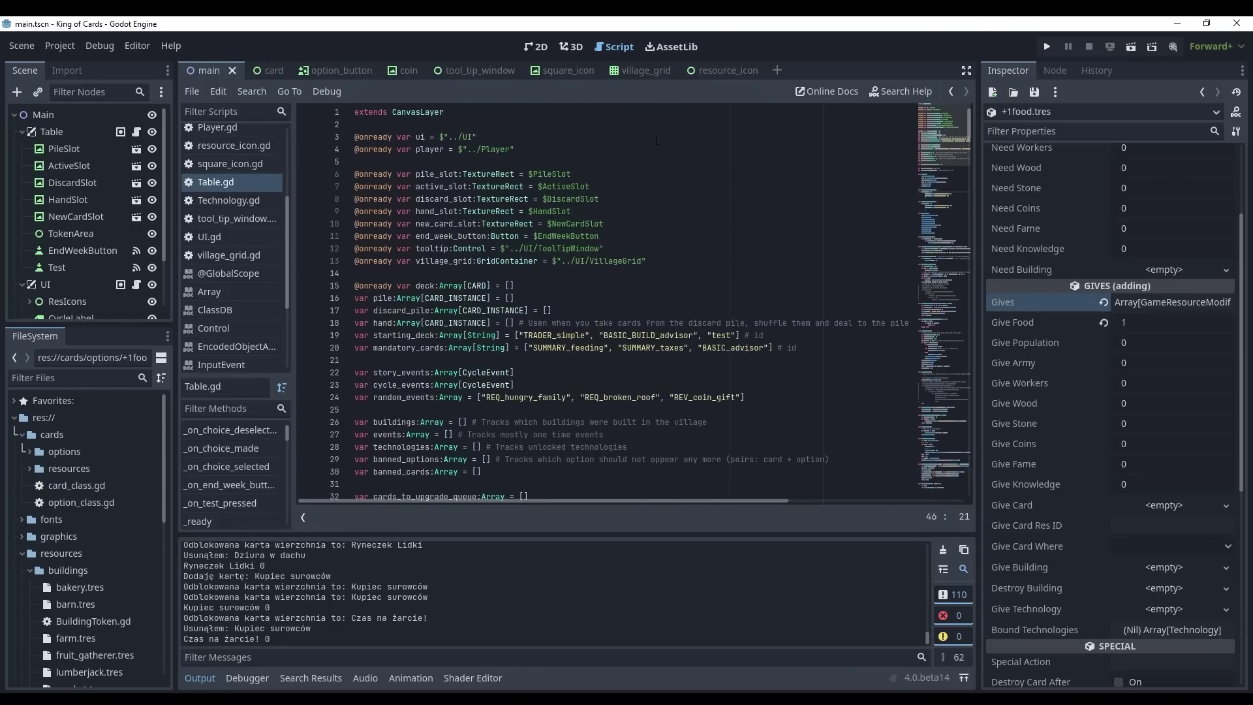
click(1048, 44)
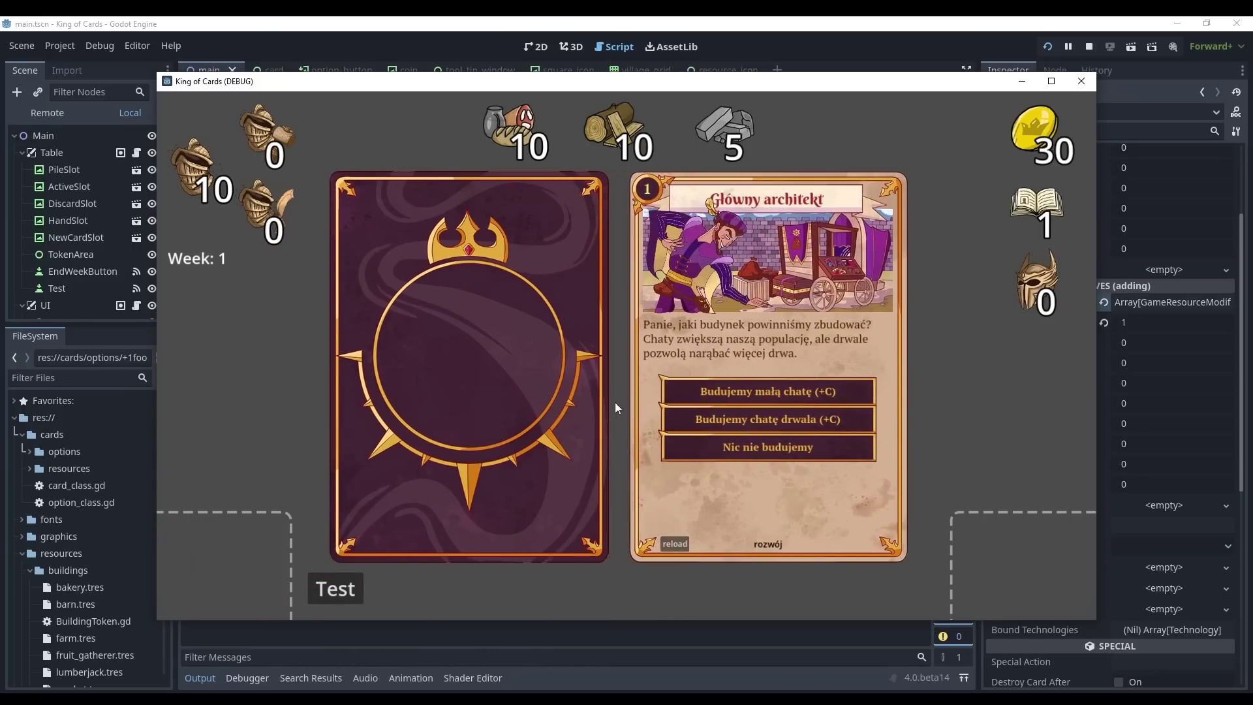
Step: Build a lumberjack hut, accept its wood, and resolve the 'Dziwny Jegomość' card
mouse_move(751, 429)
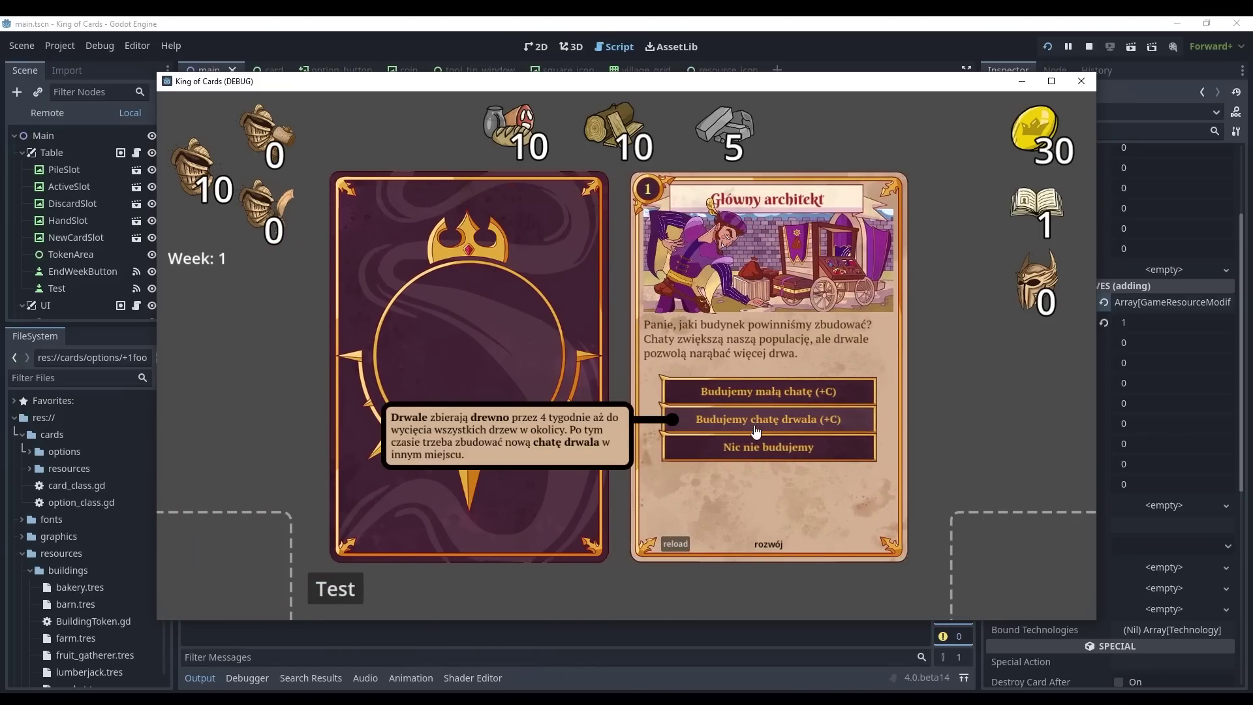
click(715, 431)
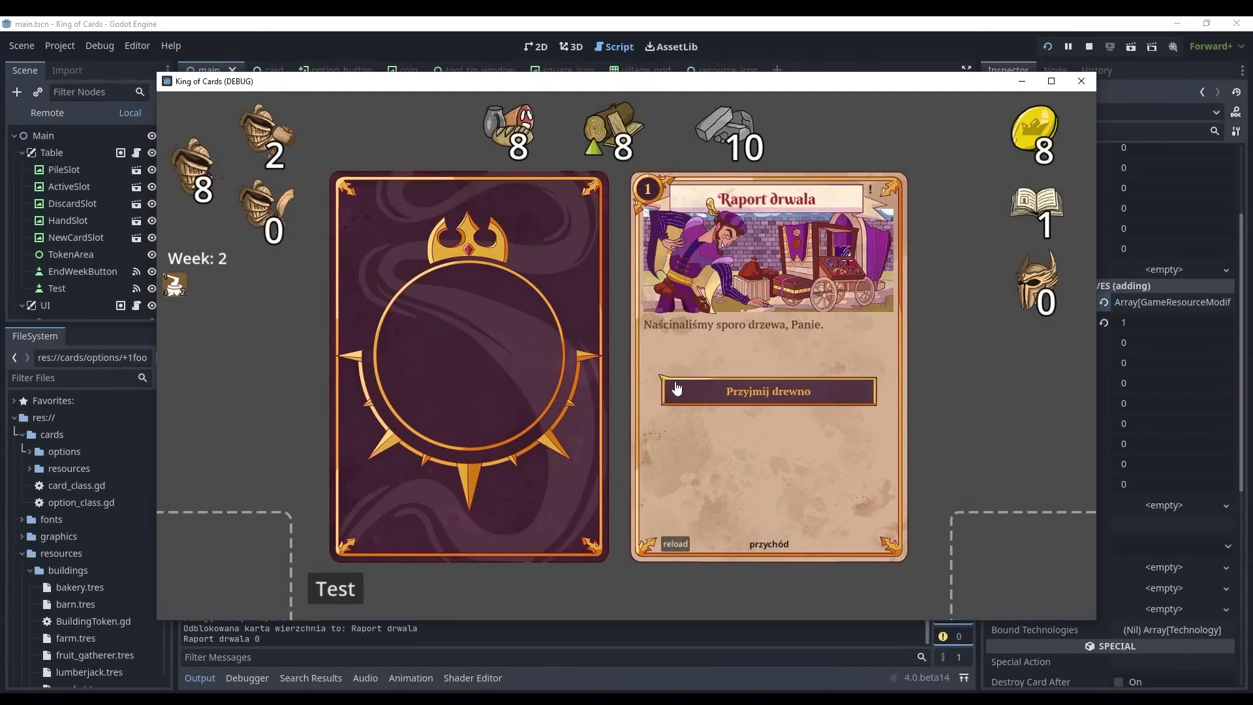
click(676, 390)
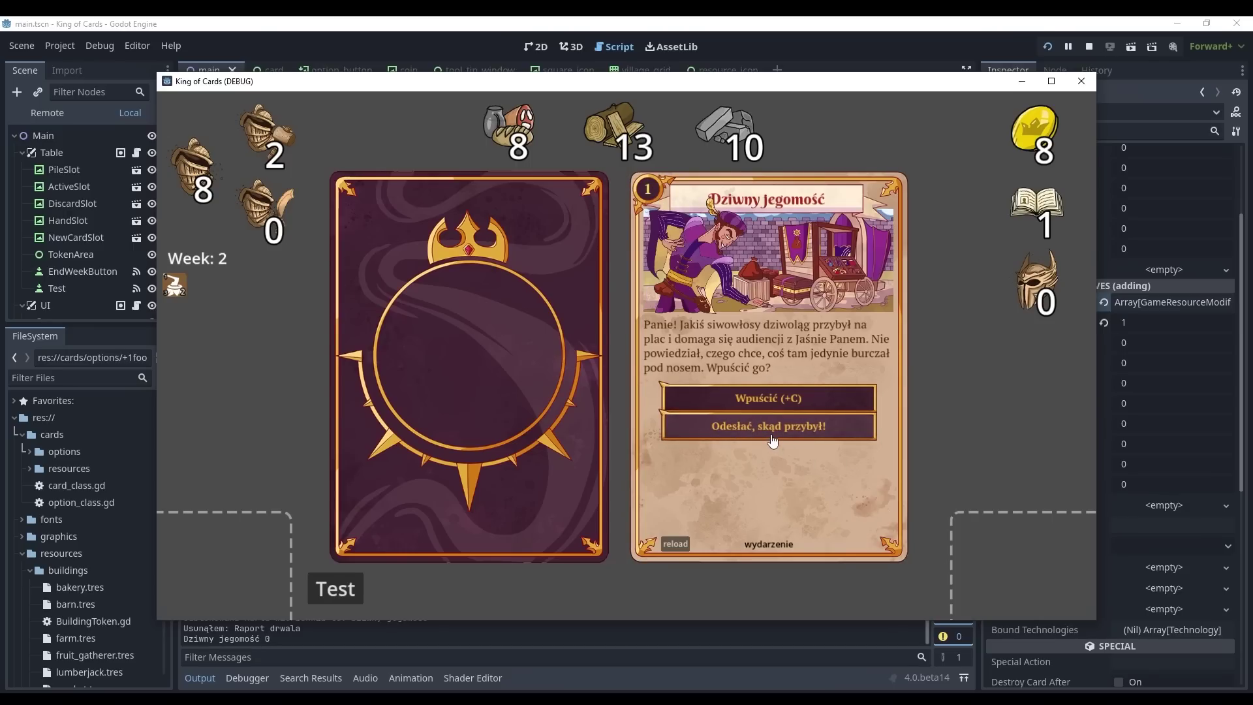
click(807, 406)
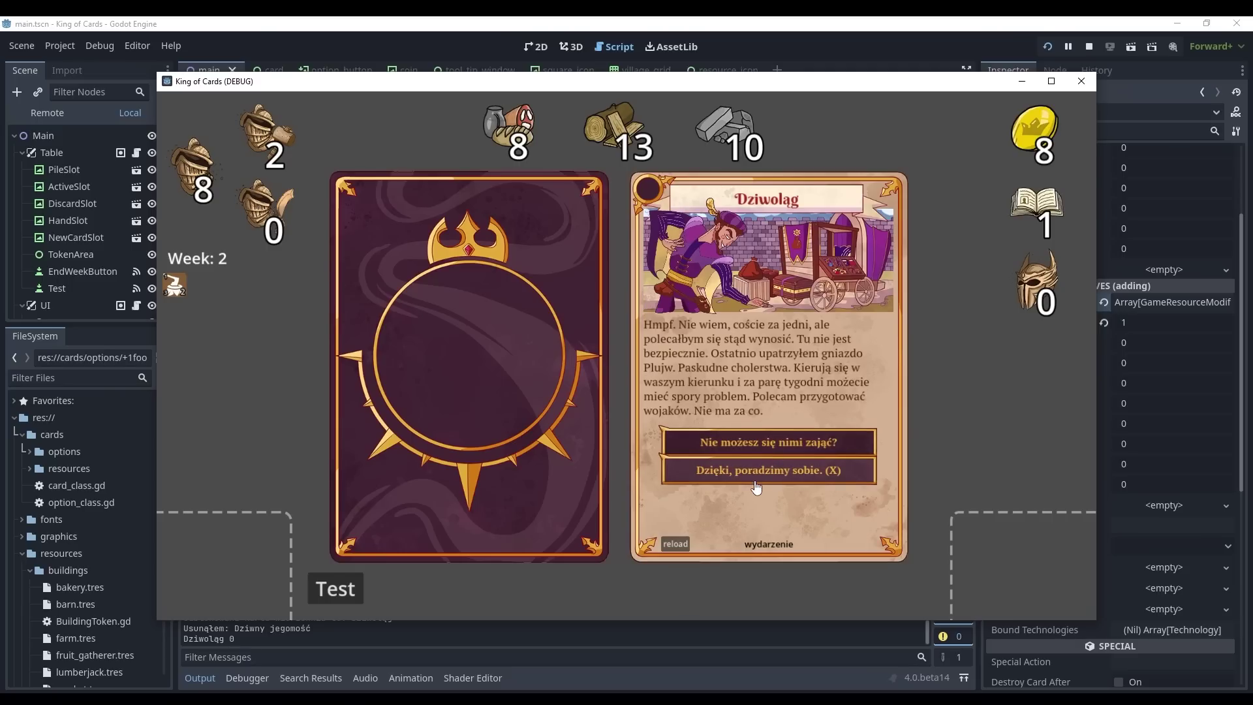
Step: Finish the Dziwoląg dialogue, then deal Podatki and collect taxes, raising gold from 8 to 16
click(750, 449)
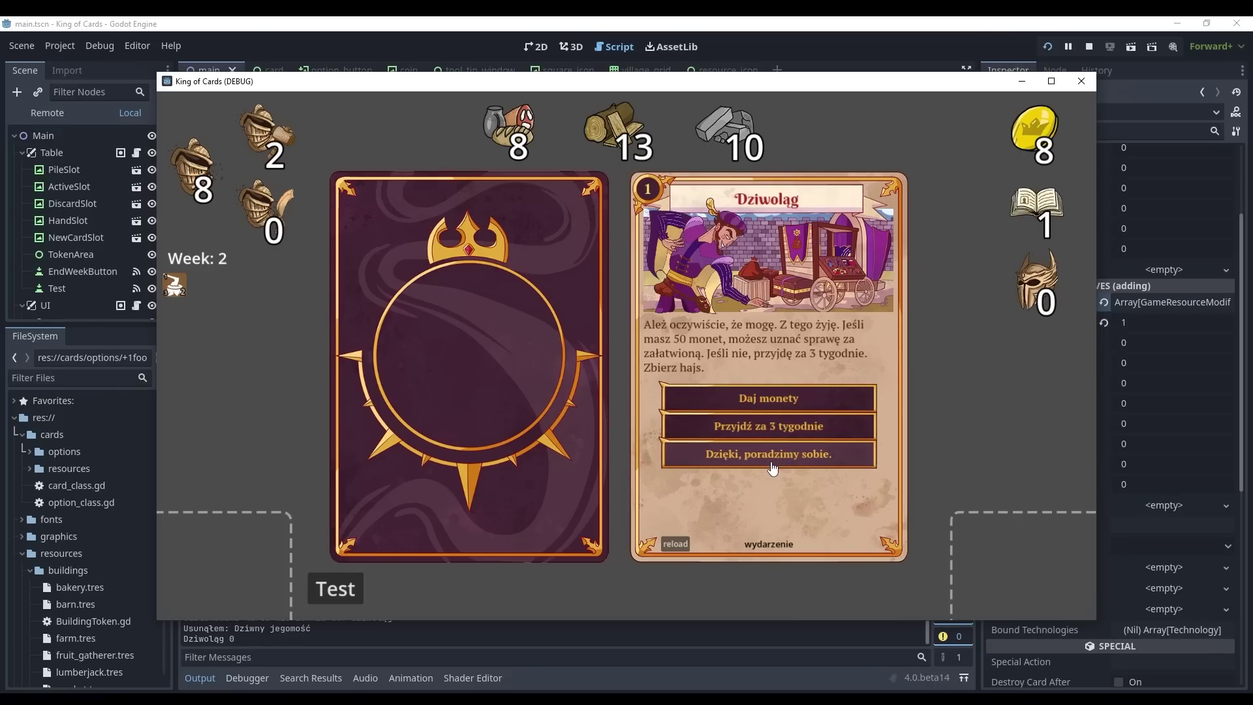
click(750, 446)
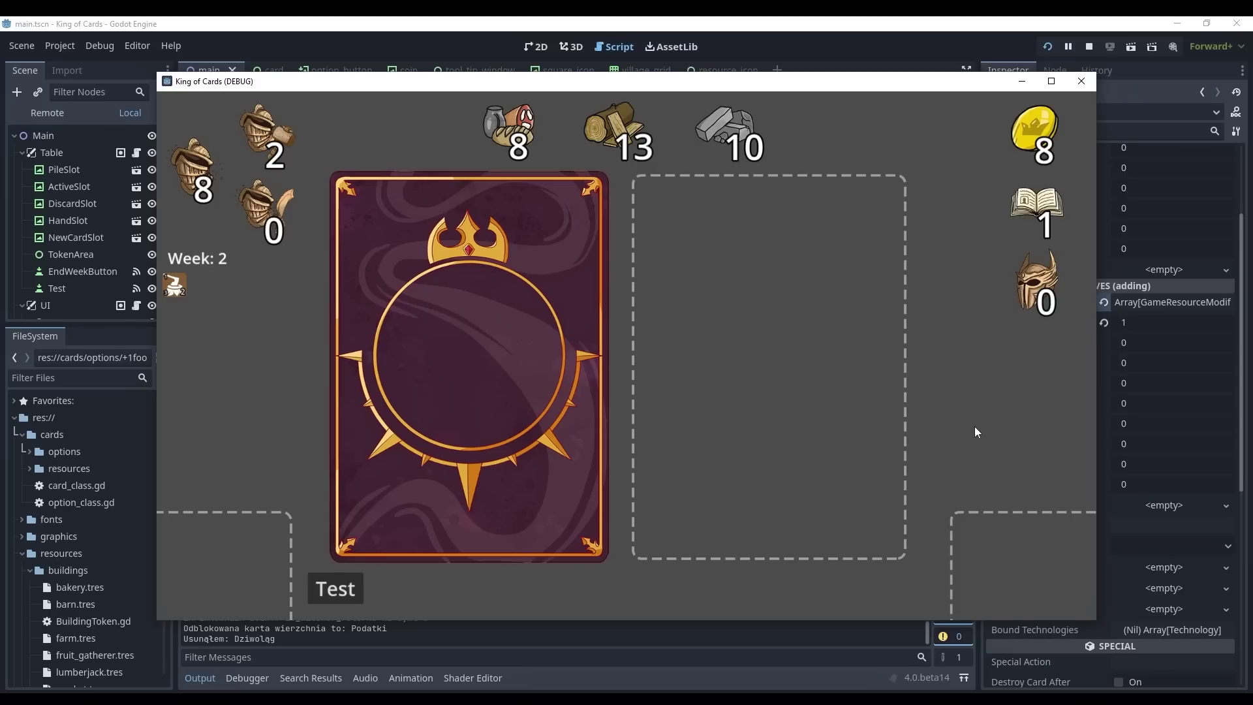
click(540, 385)
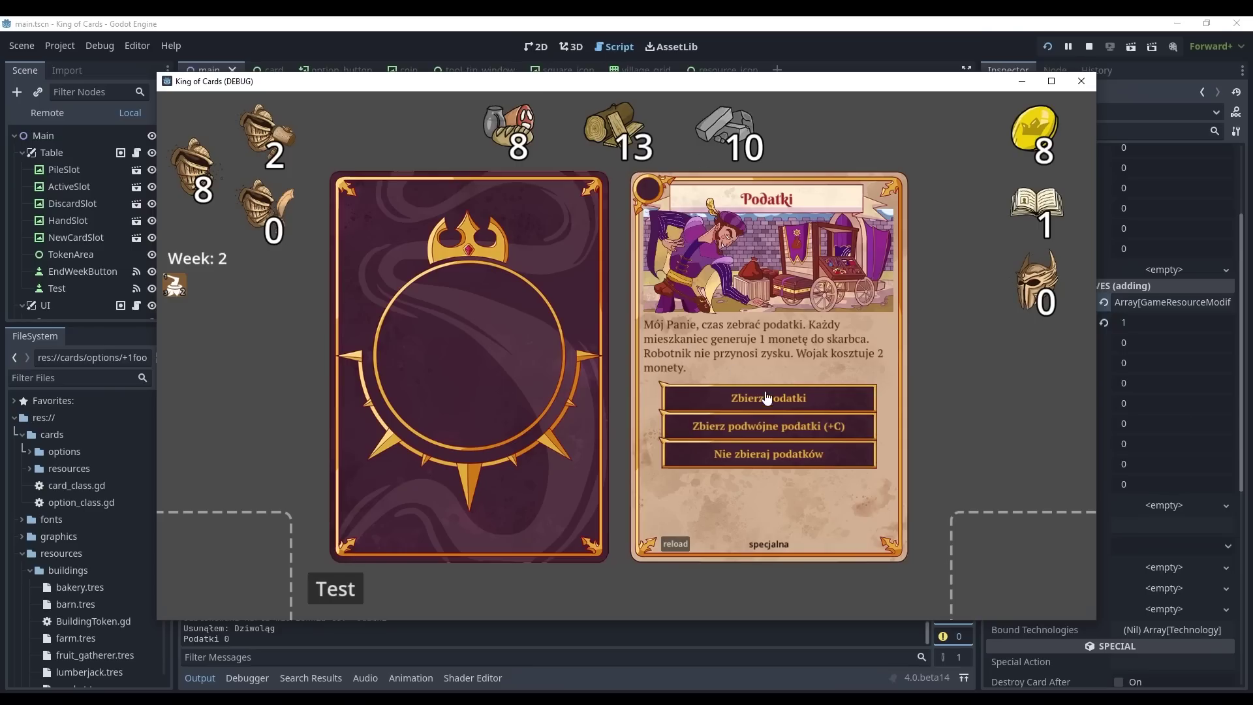
click(738, 401)
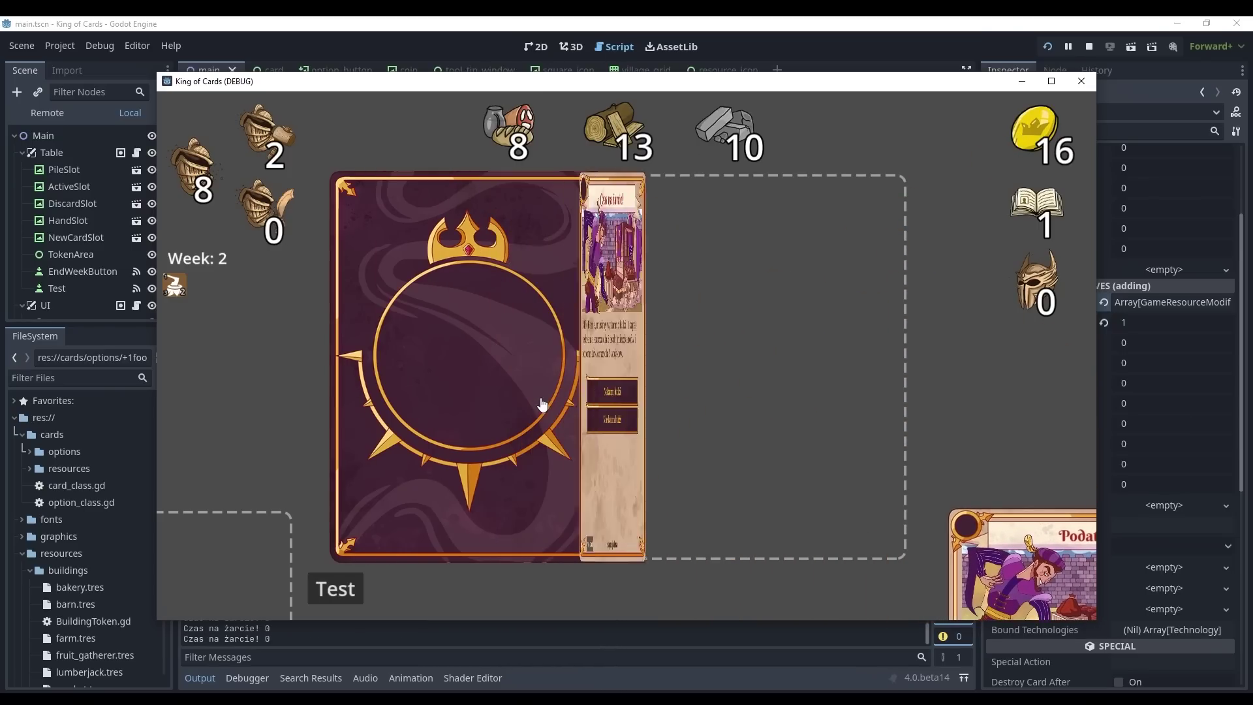
Step: Feed the people, pick 'Rozbudowa (+C)', collect wood, accept the hut fire, and draw the architect card
click(509, 401)
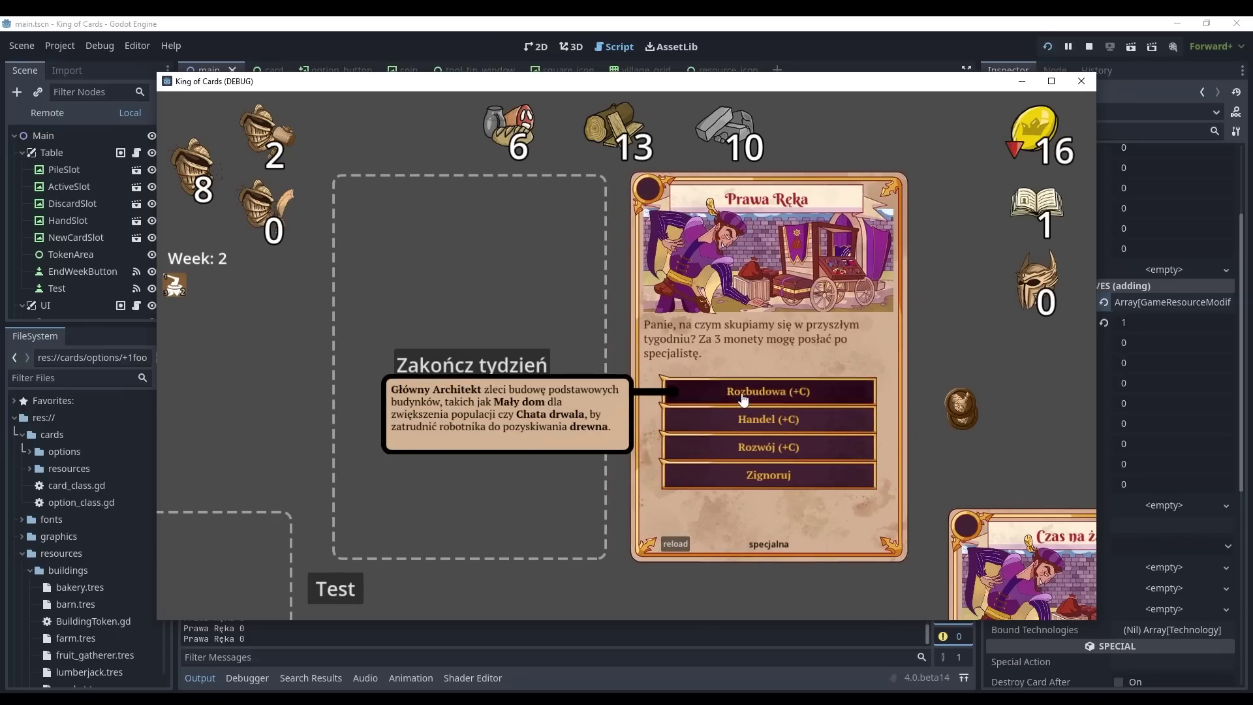
click(741, 414)
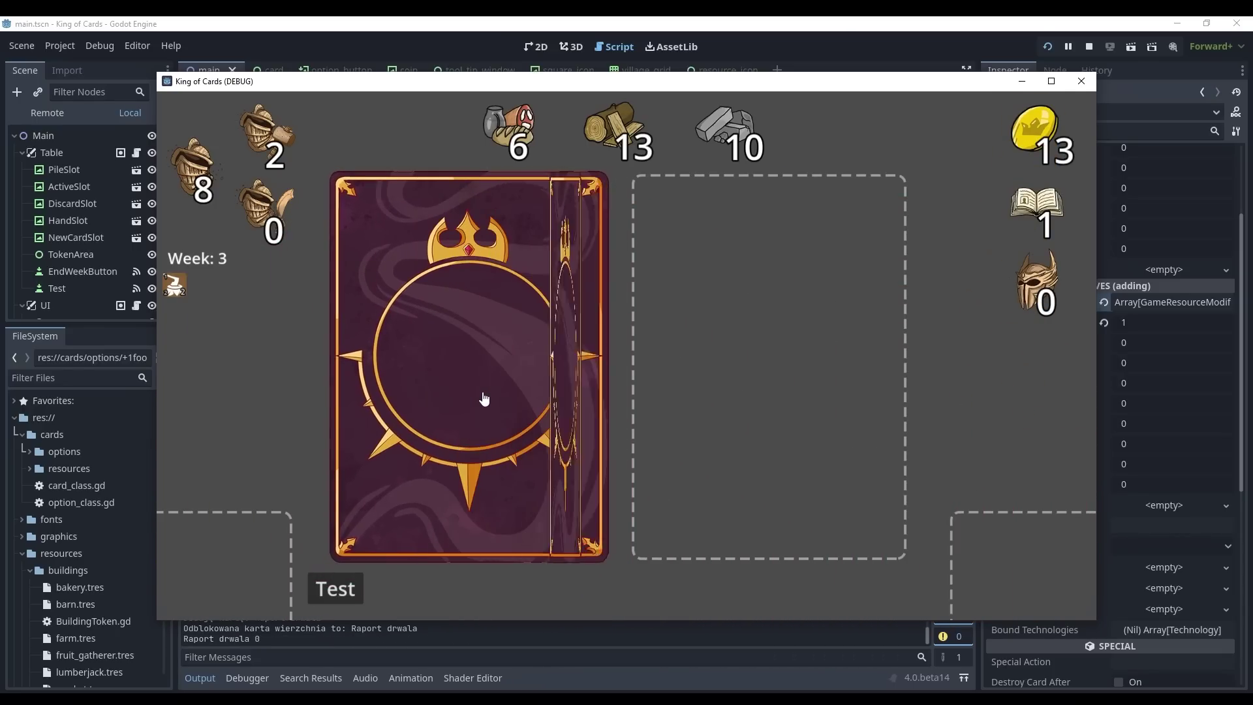
click(712, 395)
click(509, 398)
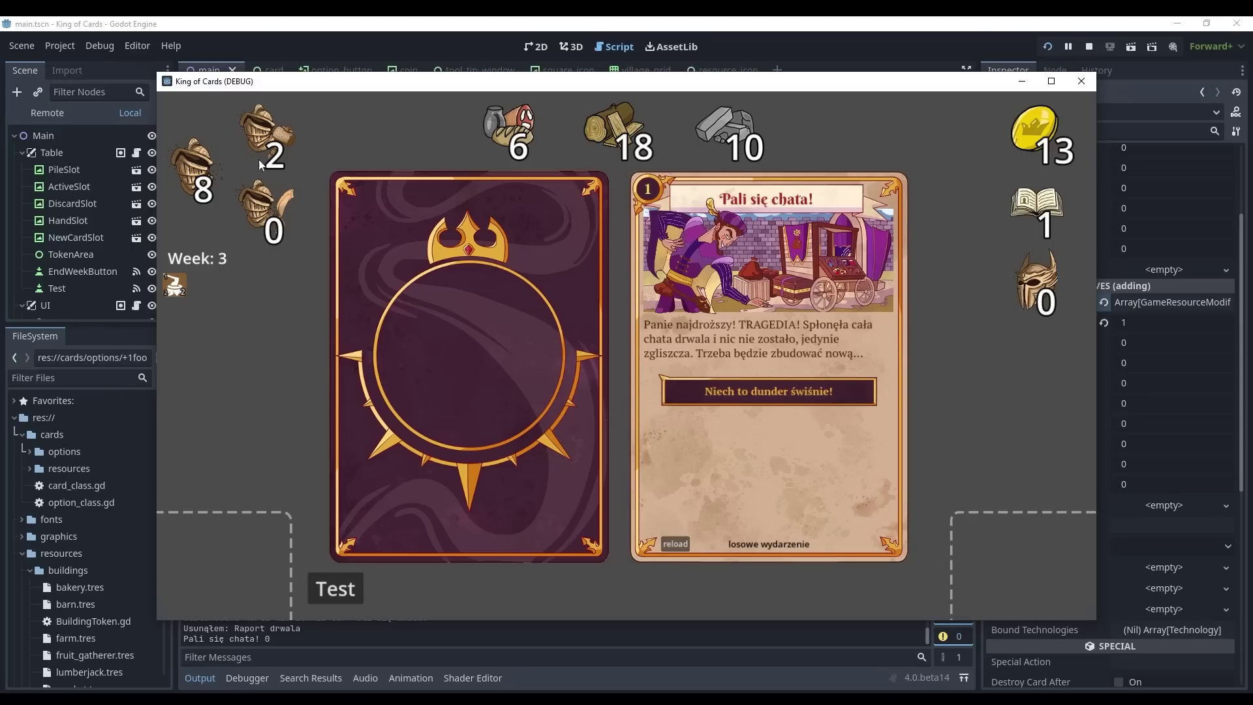
click(732, 398)
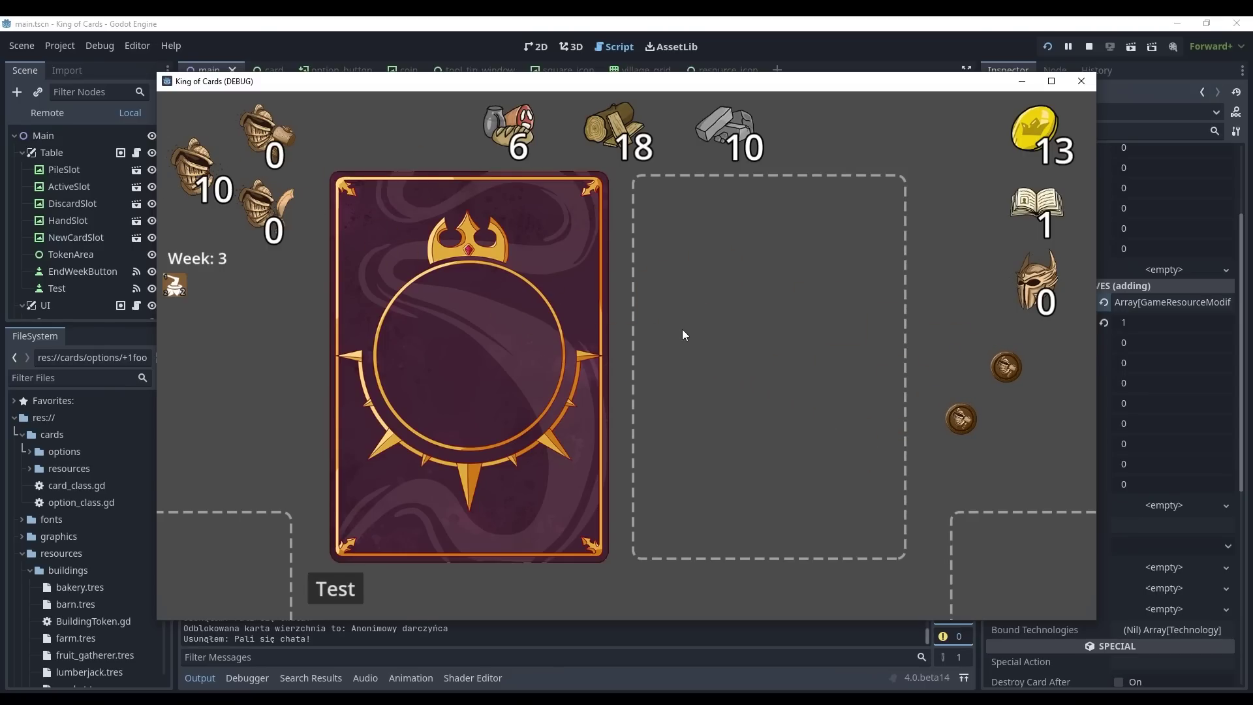
click(401, 336)
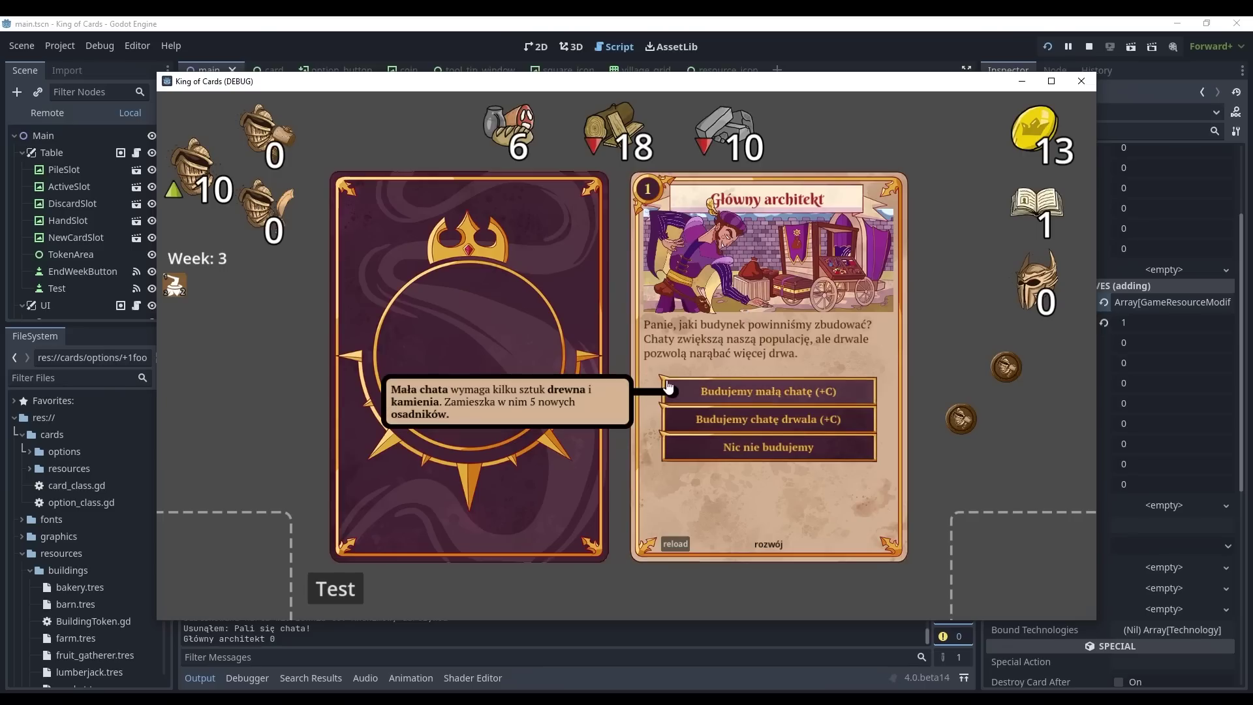
mouse_move(728, 424)
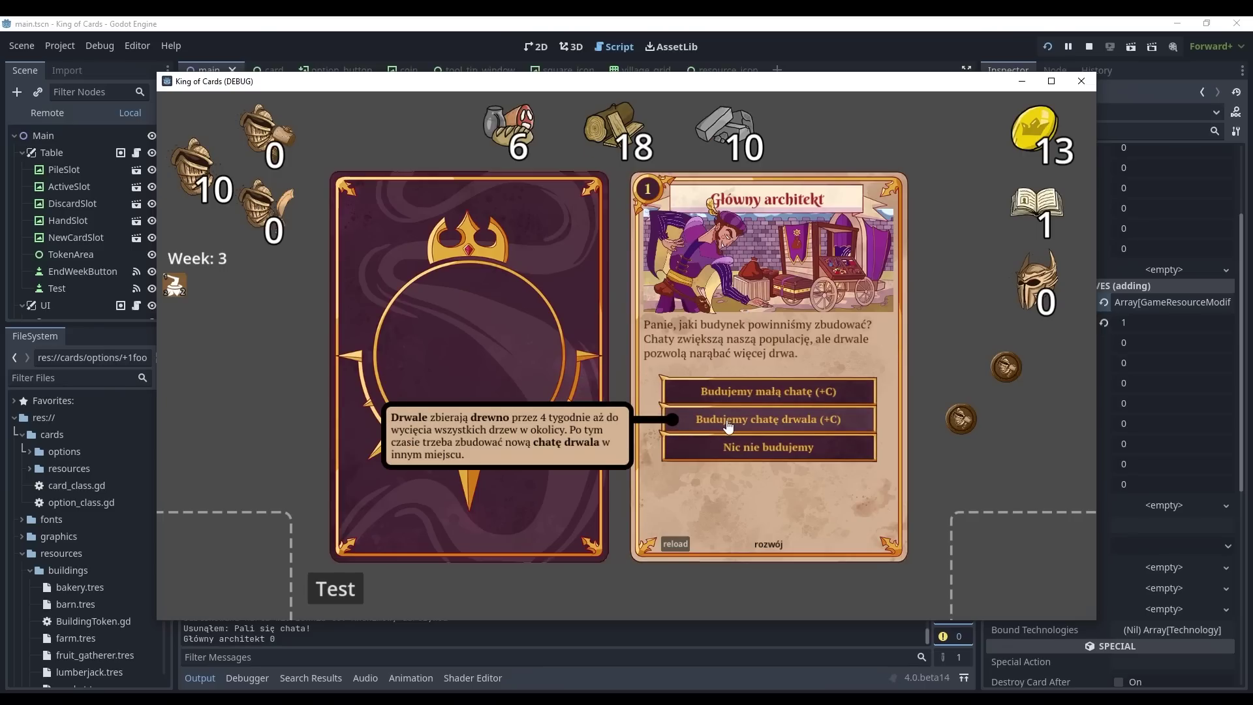
Step: Build a small hut, accept the food gifts and donor's coins, feed the family and people
click(732, 394)
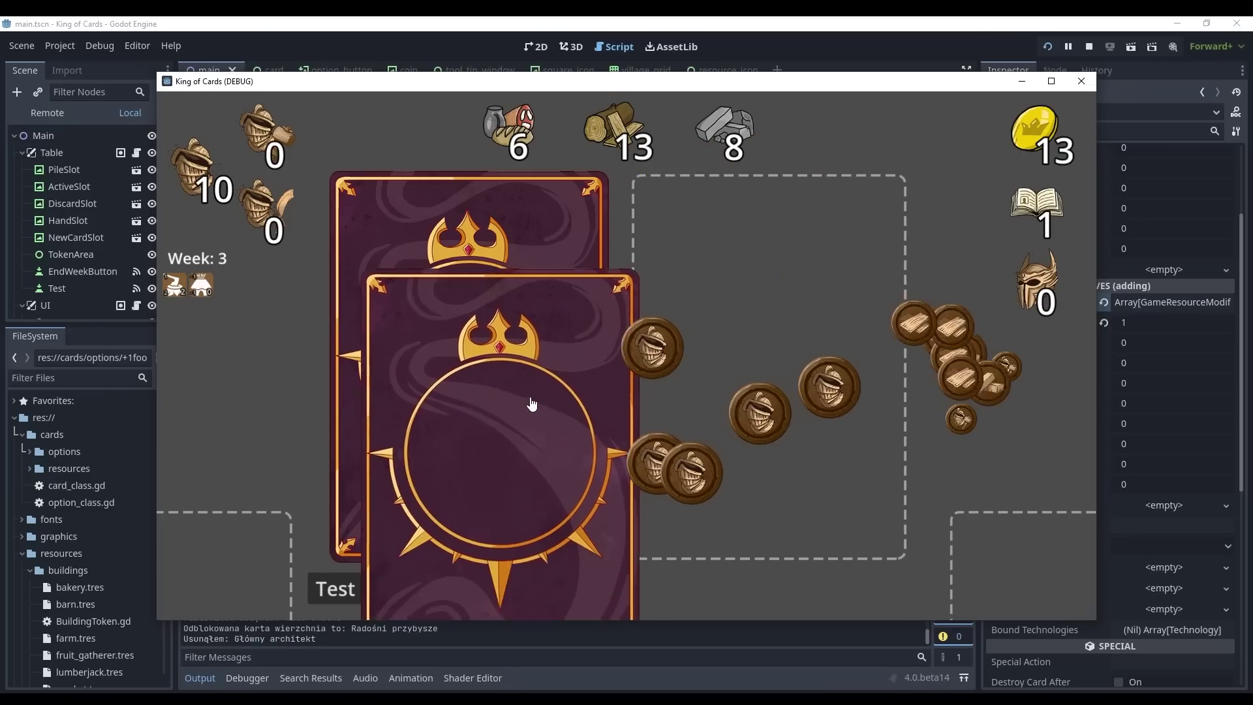
mouse_move(739, 392)
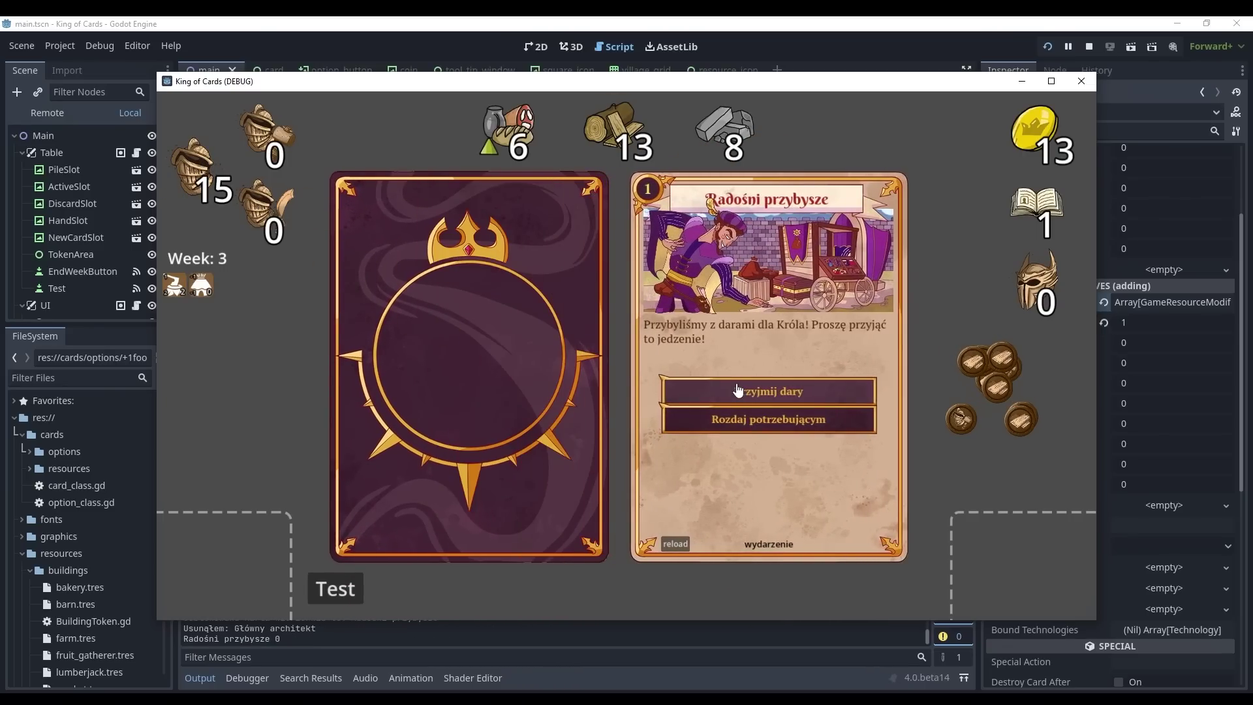
click(740, 391)
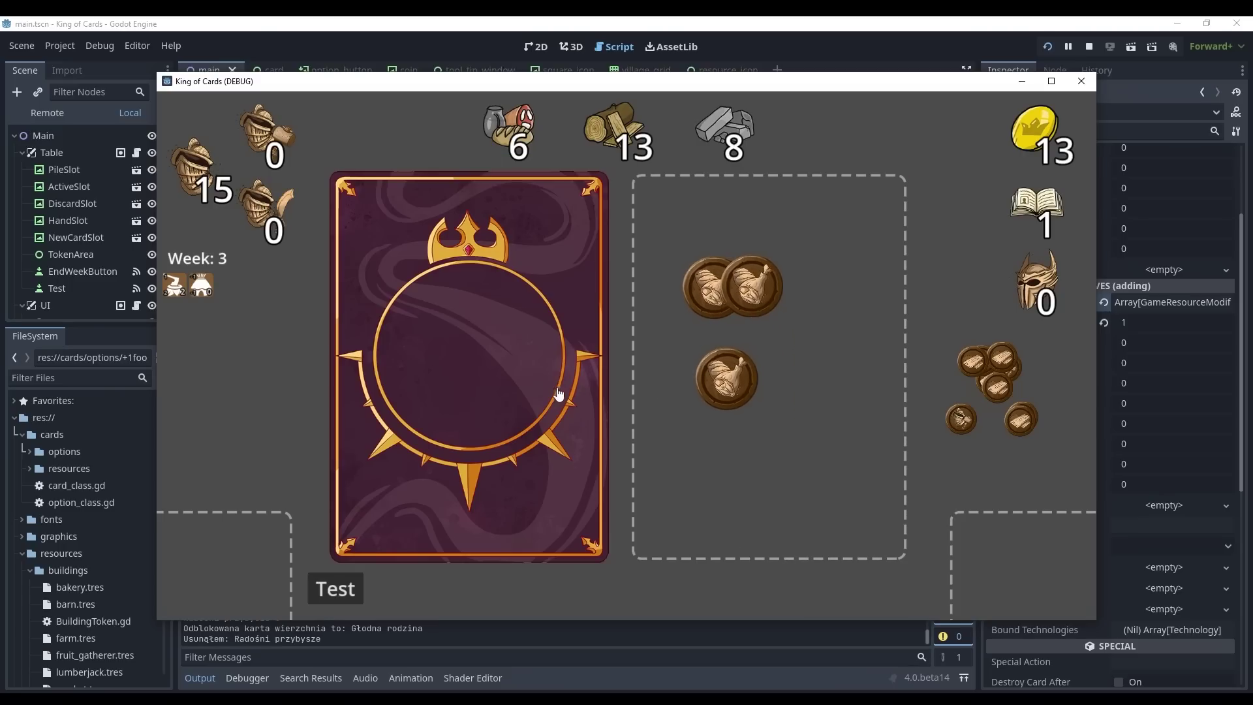
click(757, 394)
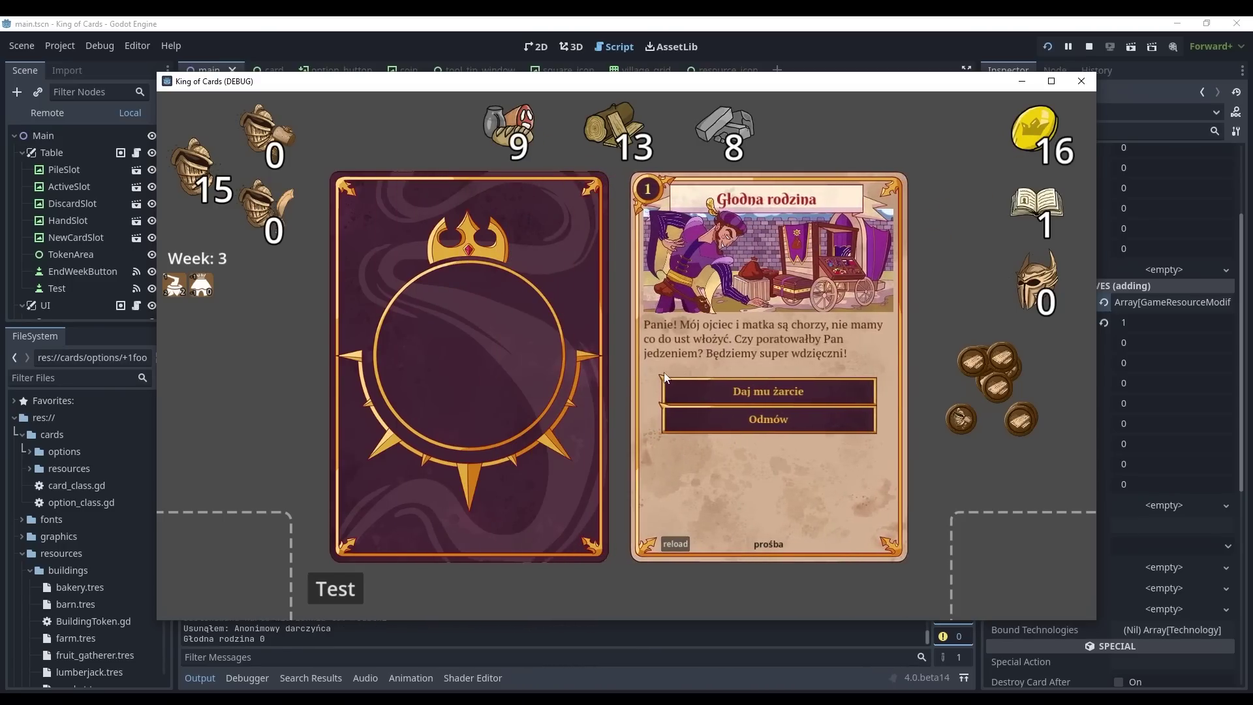
click(715, 391)
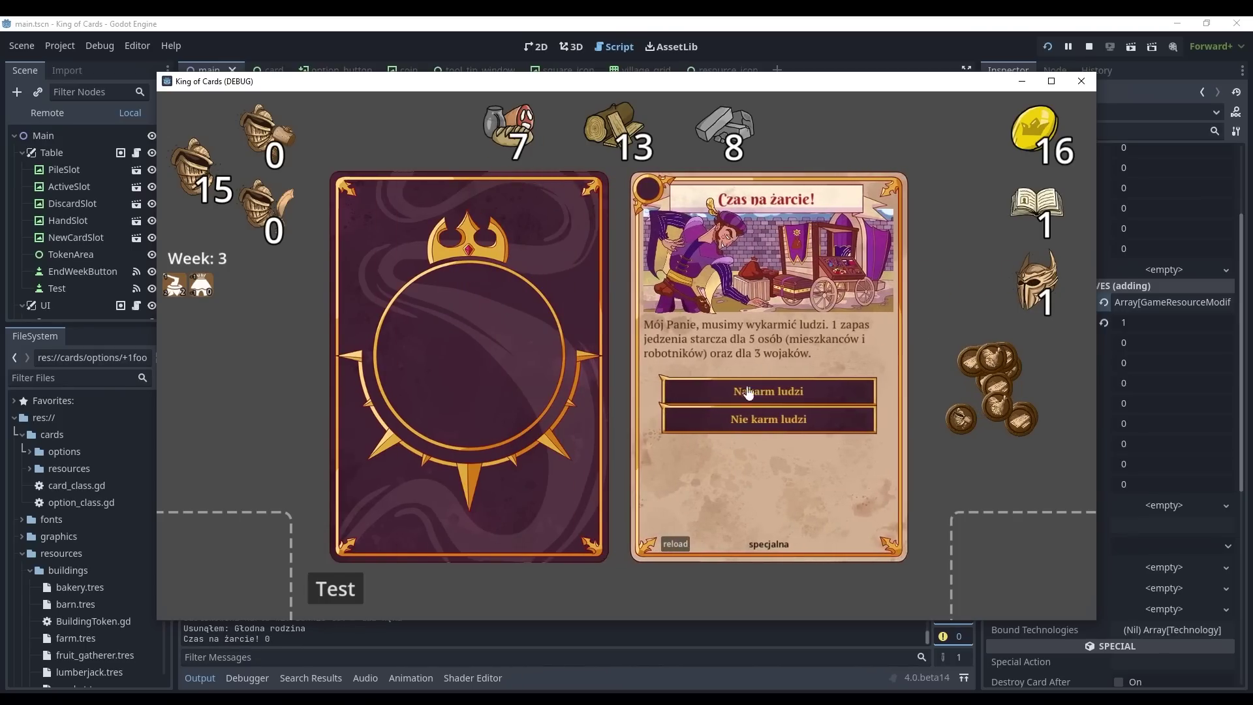
click(744, 391)
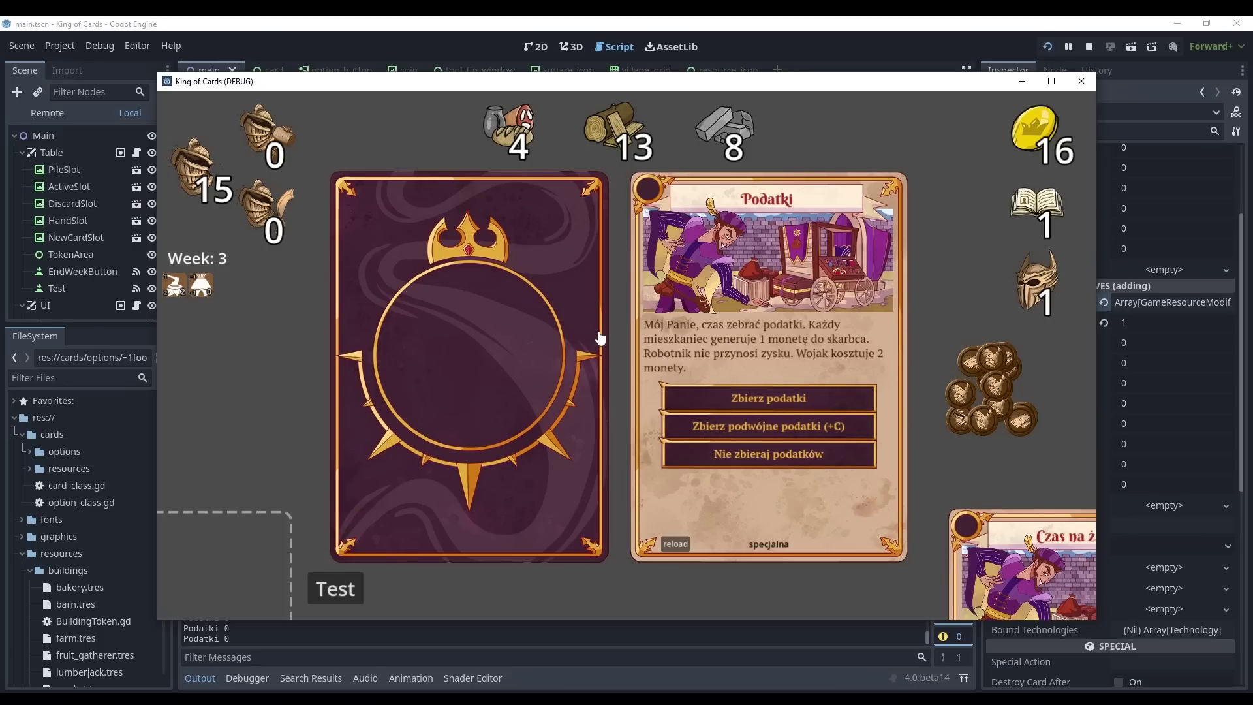
Step: Collect taxes, choose expansion, reveal week 4's first card, and return to the editor
click(713, 426)
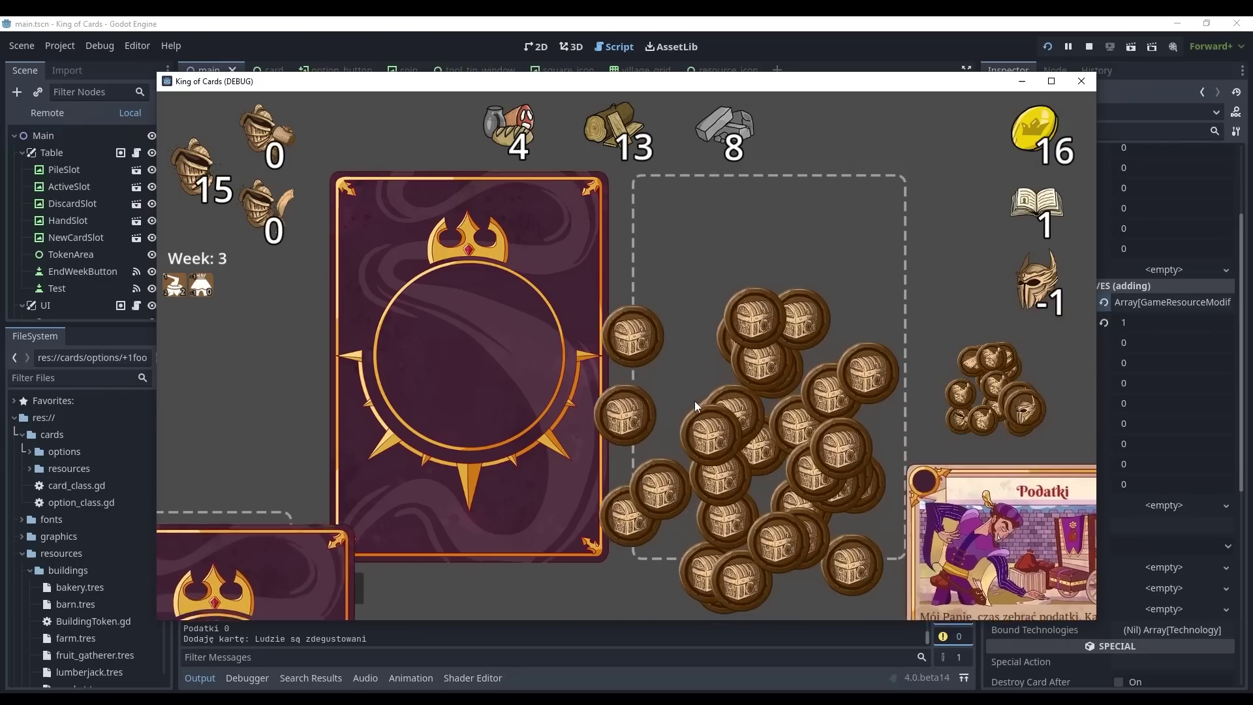
click(524, 401)
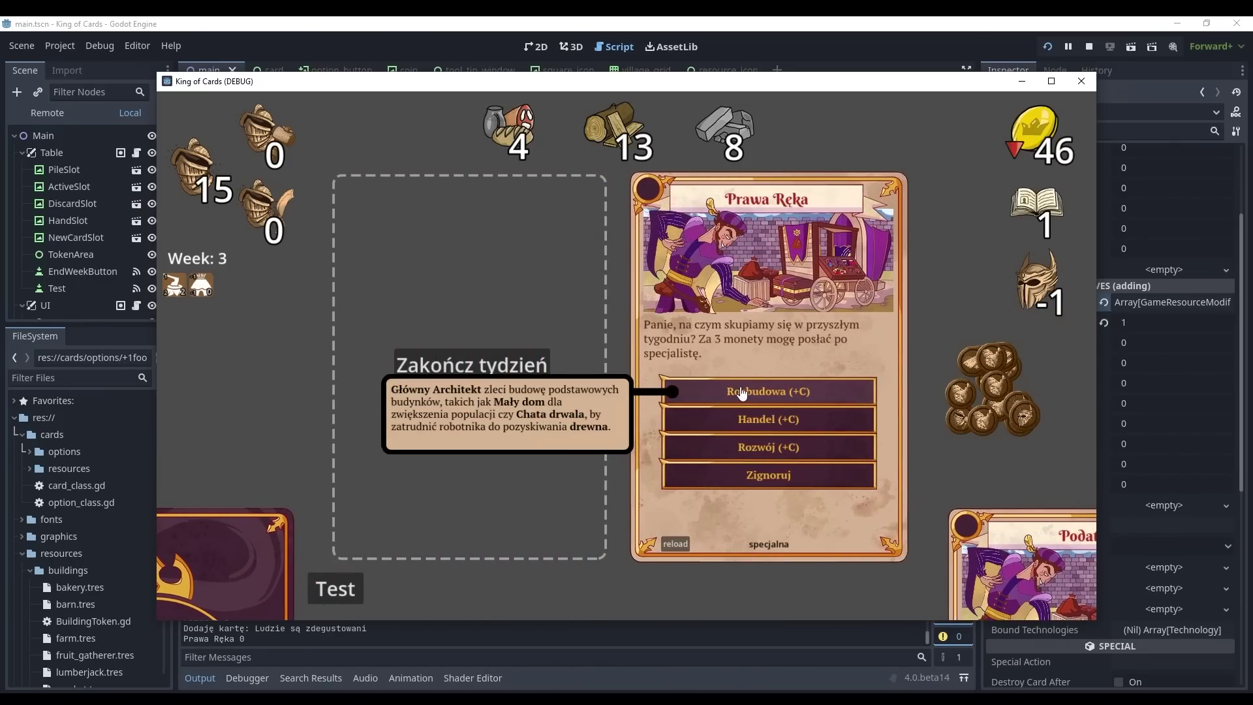
click(741, 392)
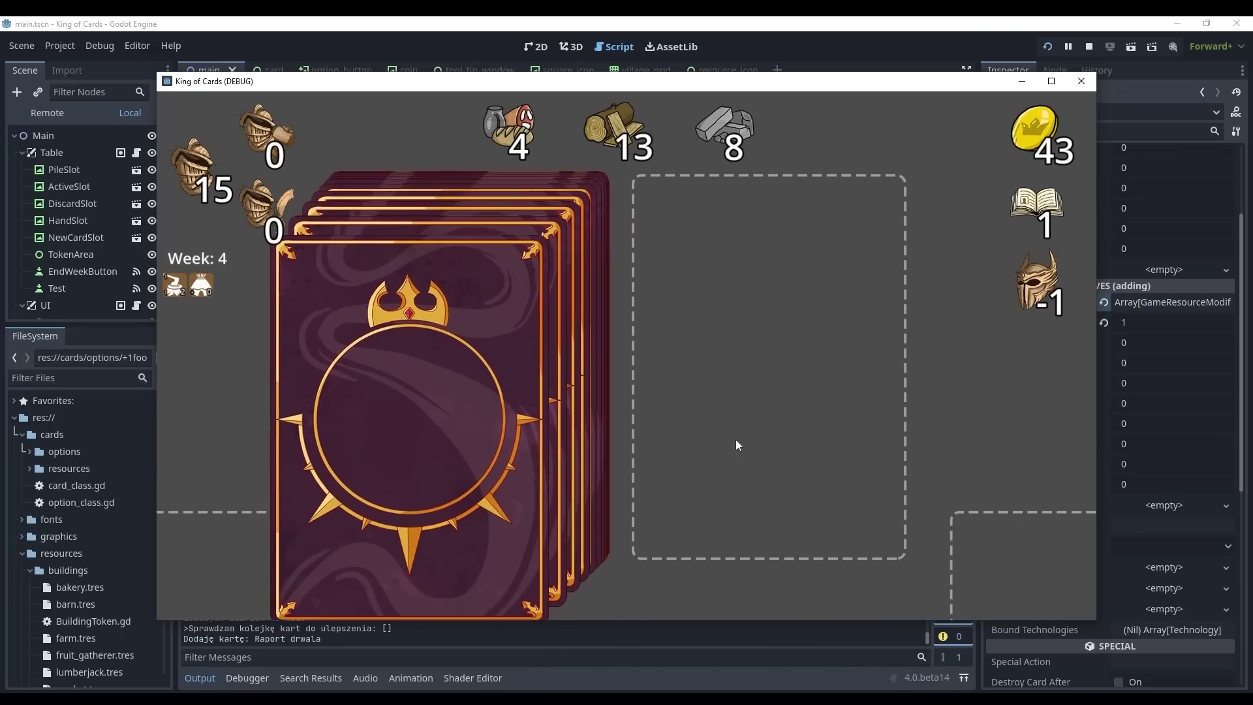
click(532, 390)
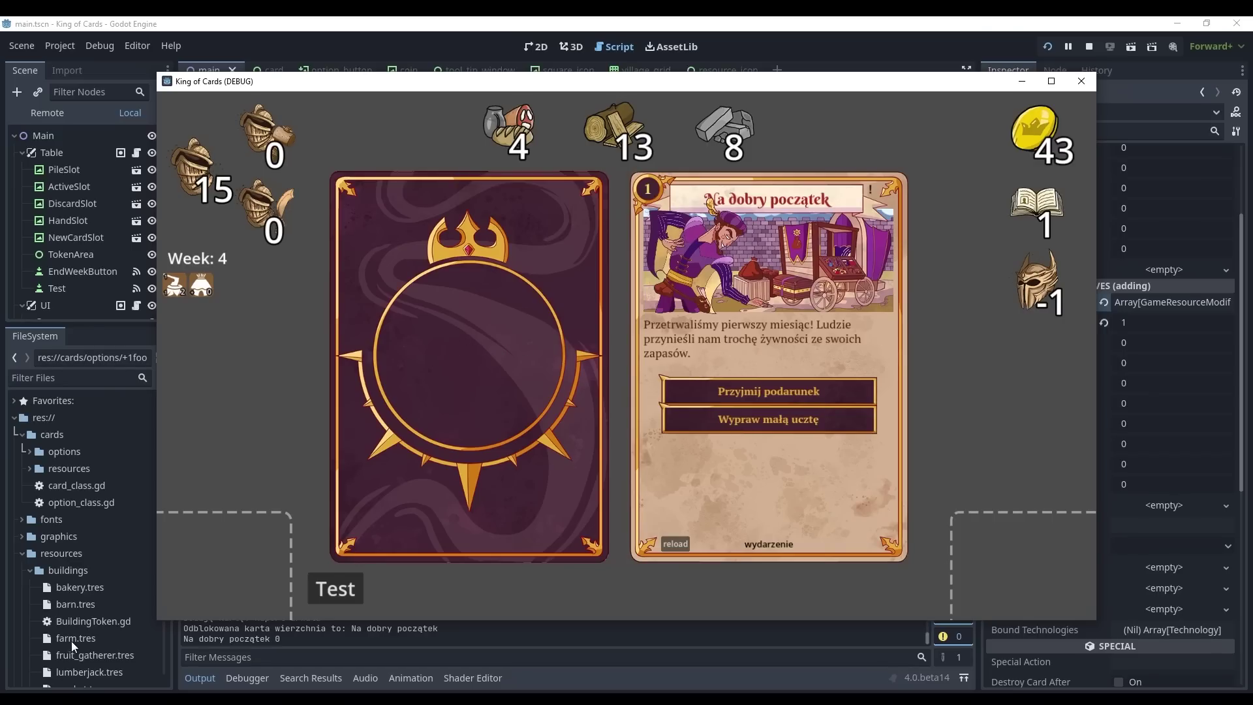
click(572, 29)
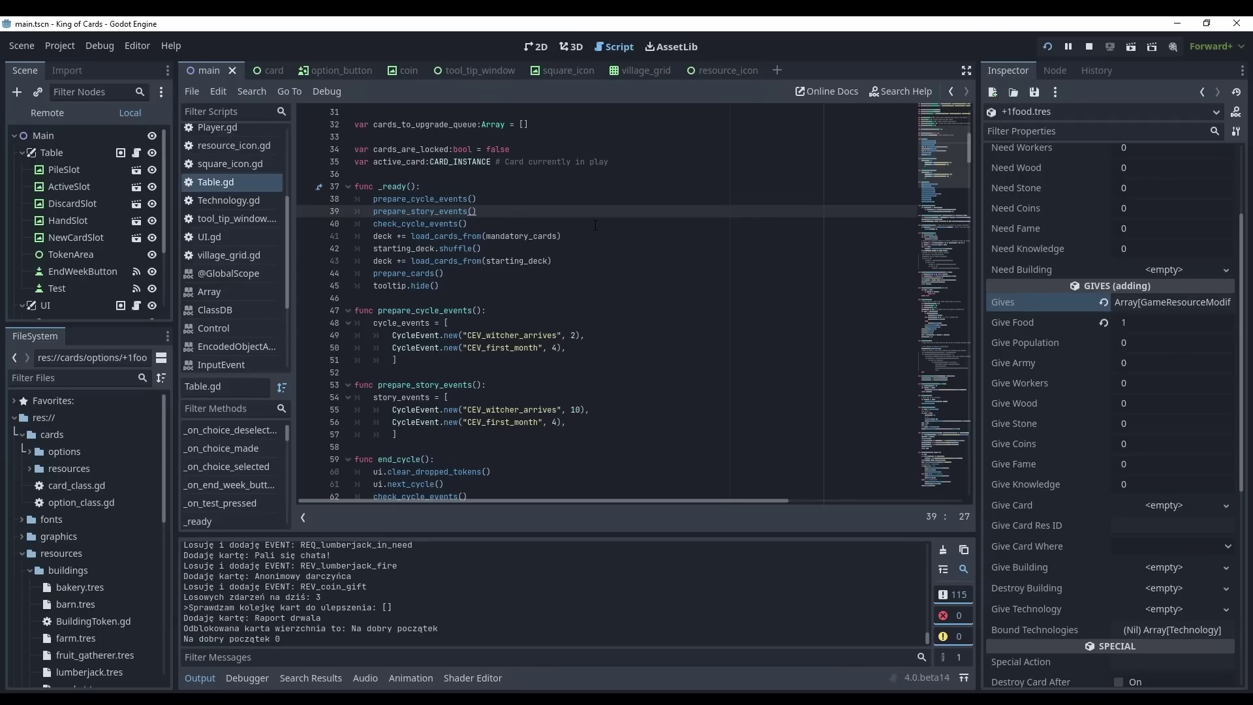
Step: Load BASIC_advisor.tres from res://cards/resources into the Inspector to view its send options
scroll(565, 317, up, 3)
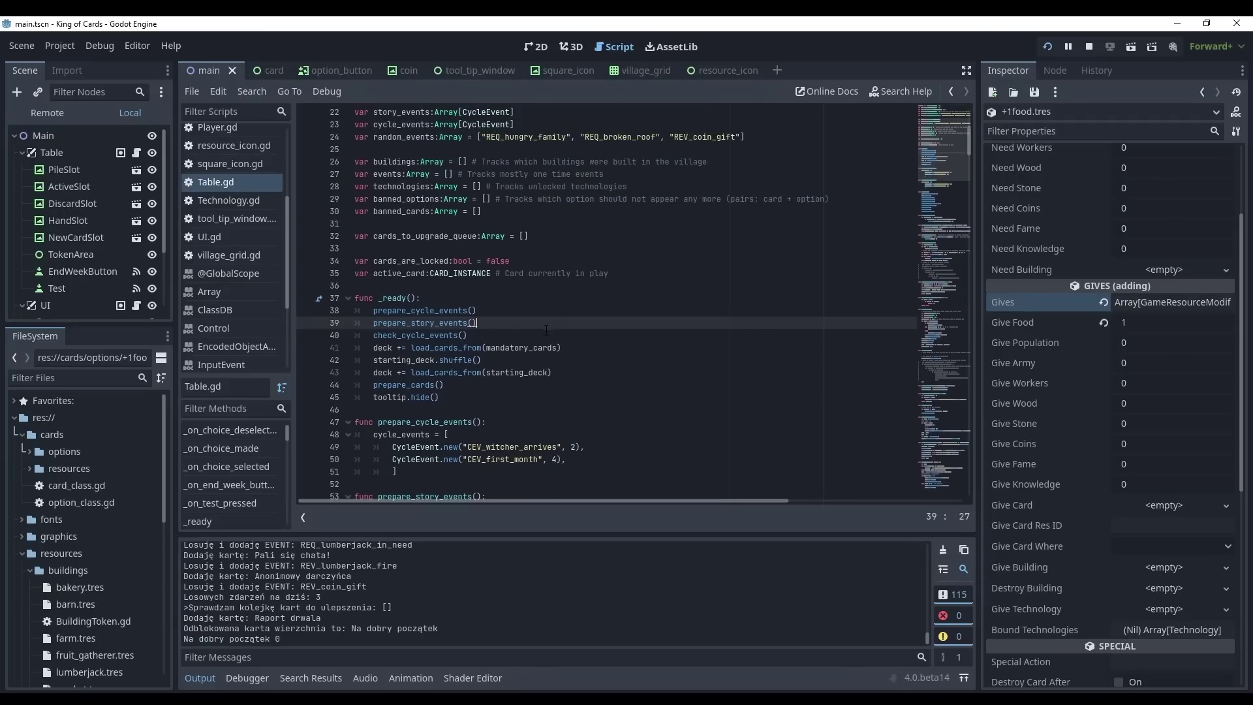
click(26, 467)
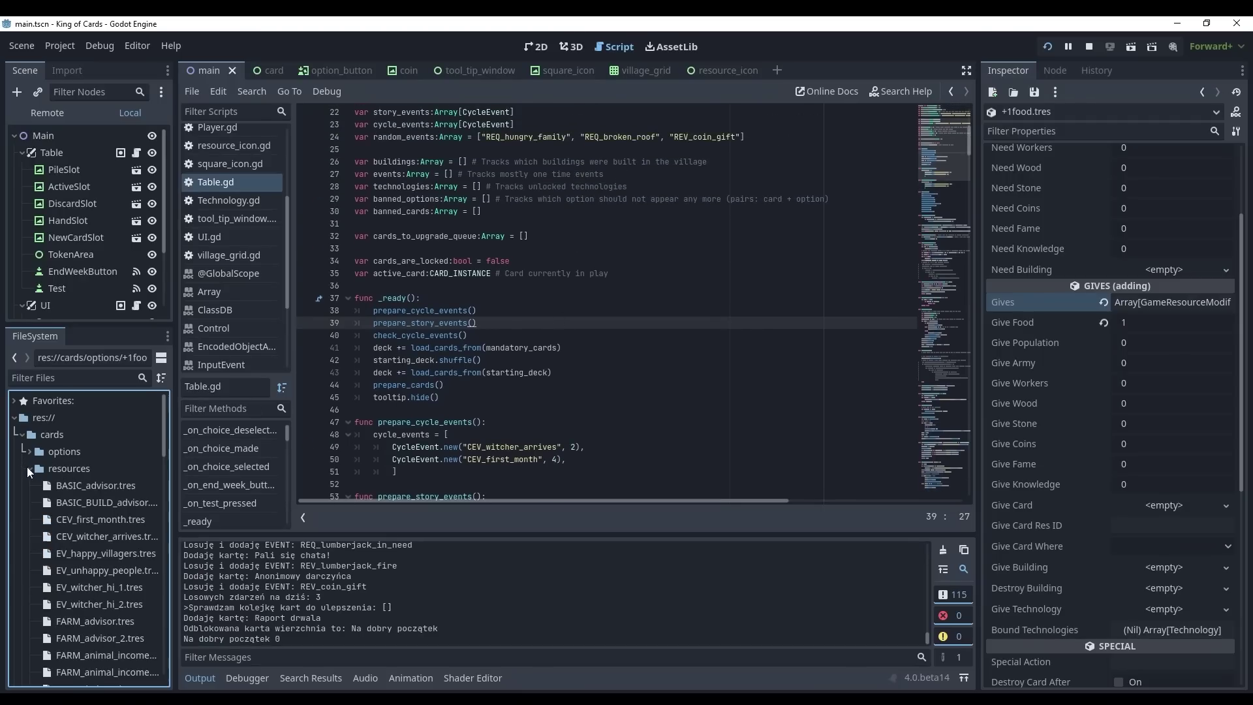
click(65, 484)
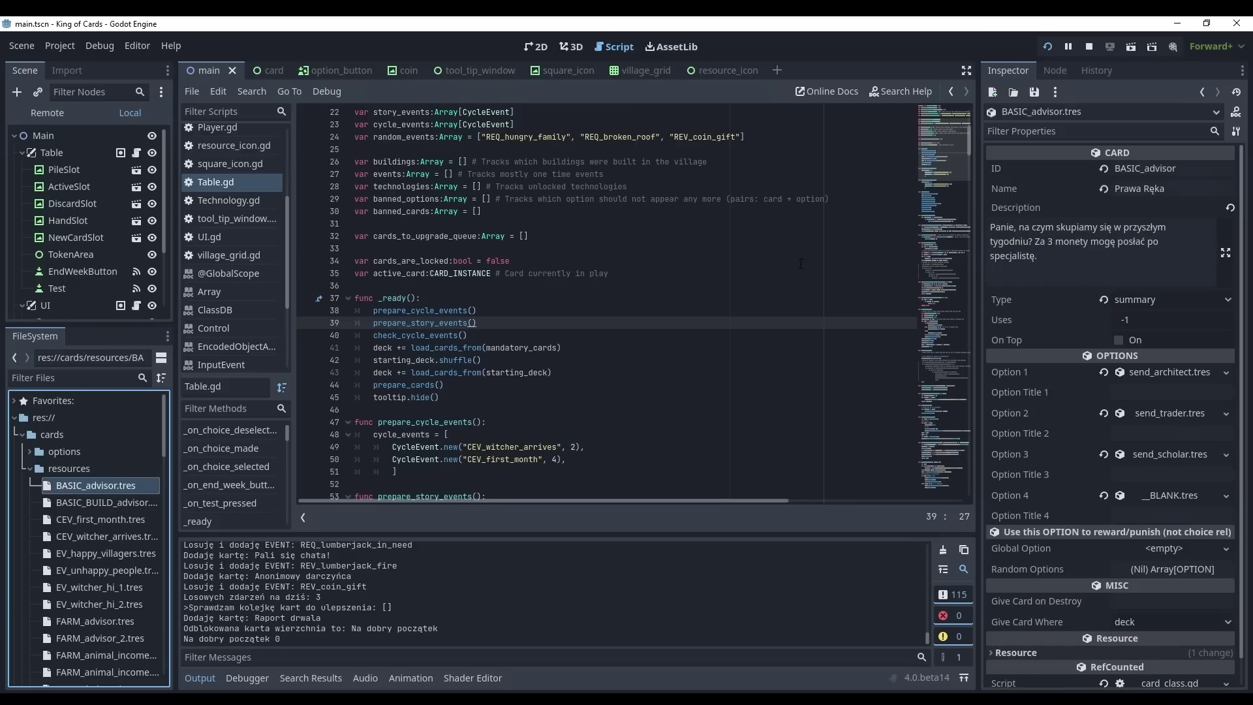